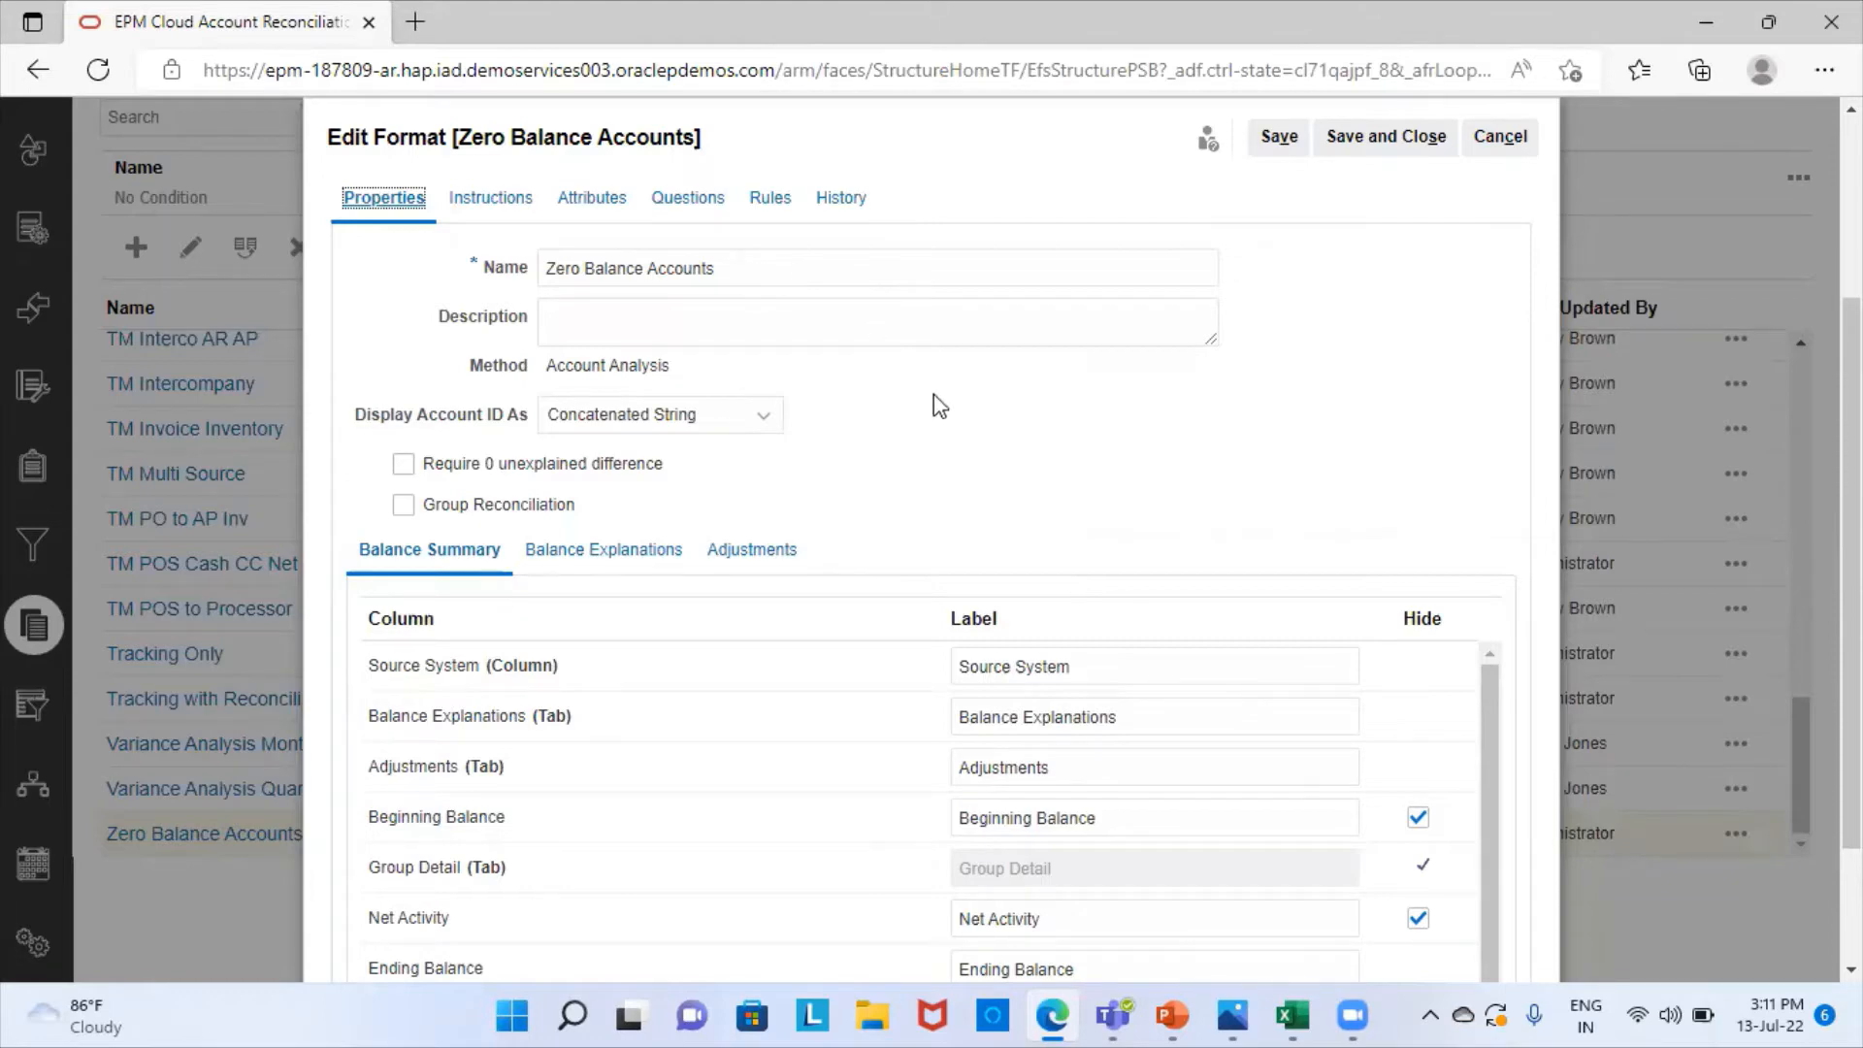
# - Review the properties and balance summary columns of the Zero Balance Accounts format, and close it without saving
pyautogui.scroll(-2, 1068, 540)
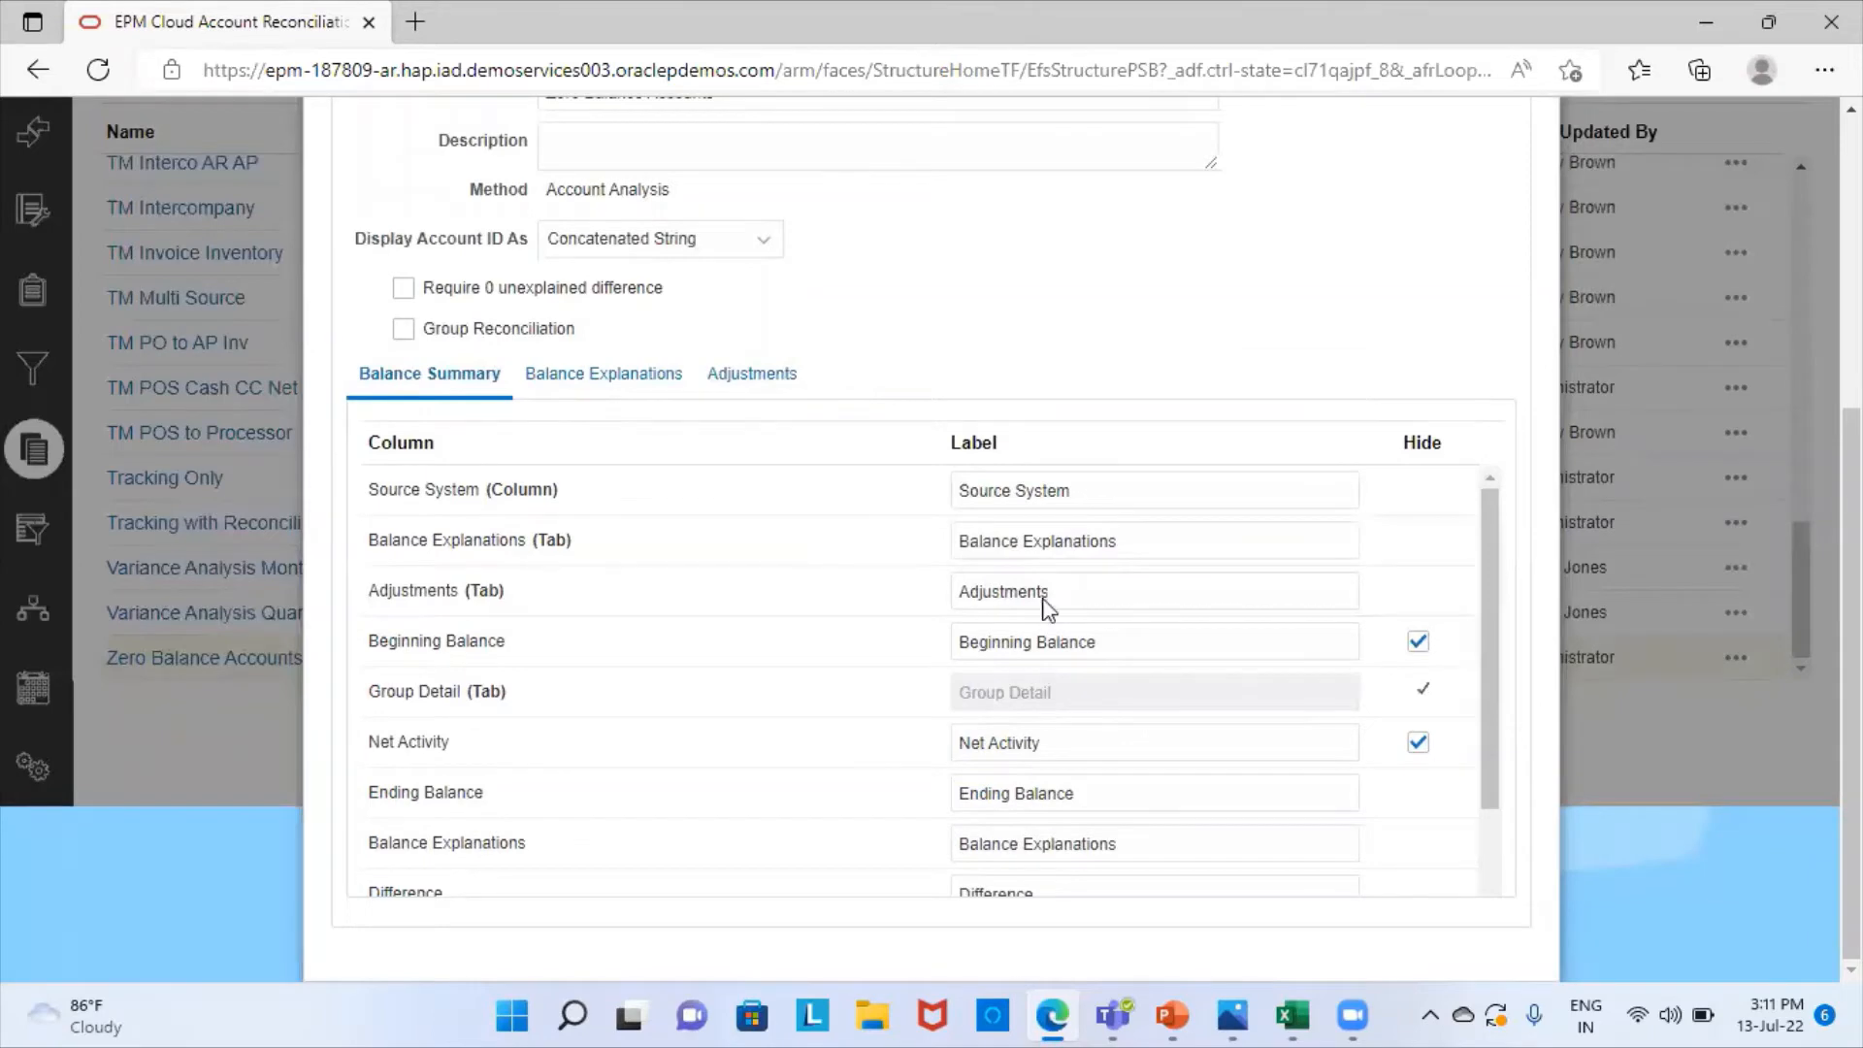
pyautogui.scroll(4, 1054, 529)
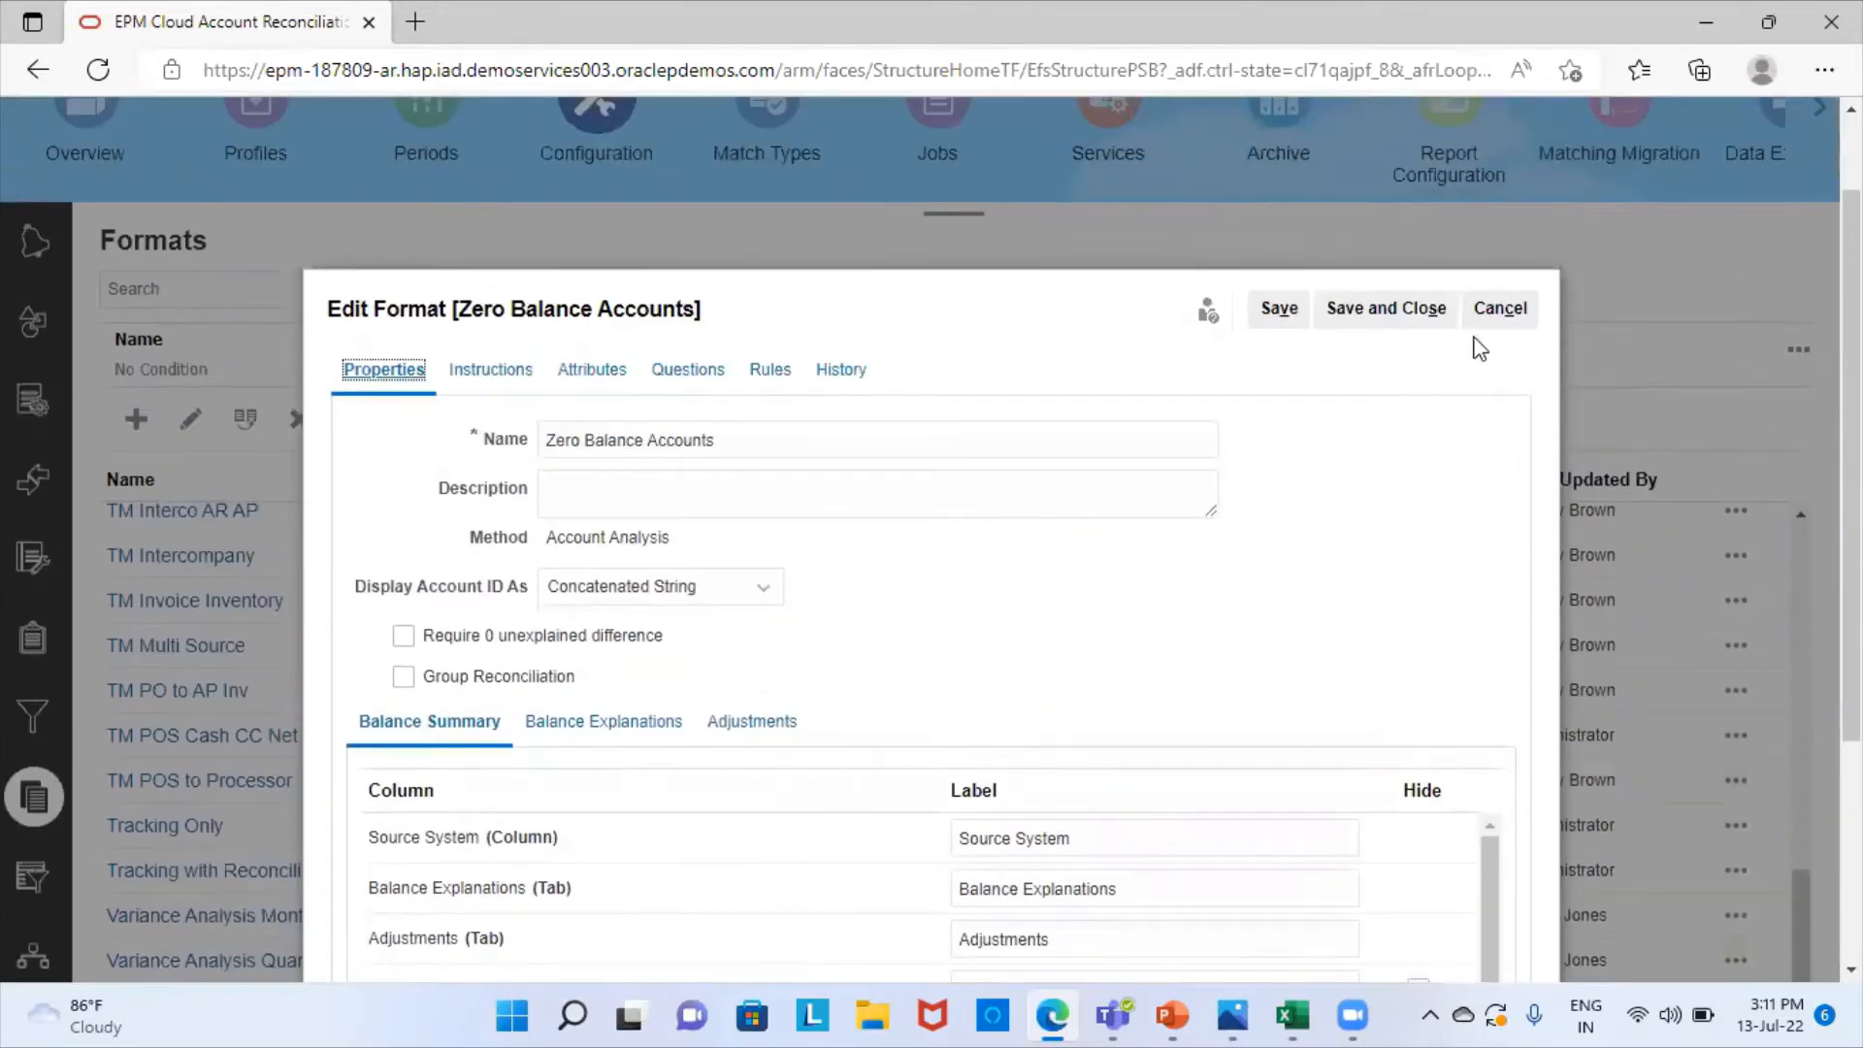
pyautogui.click(1497, 306)
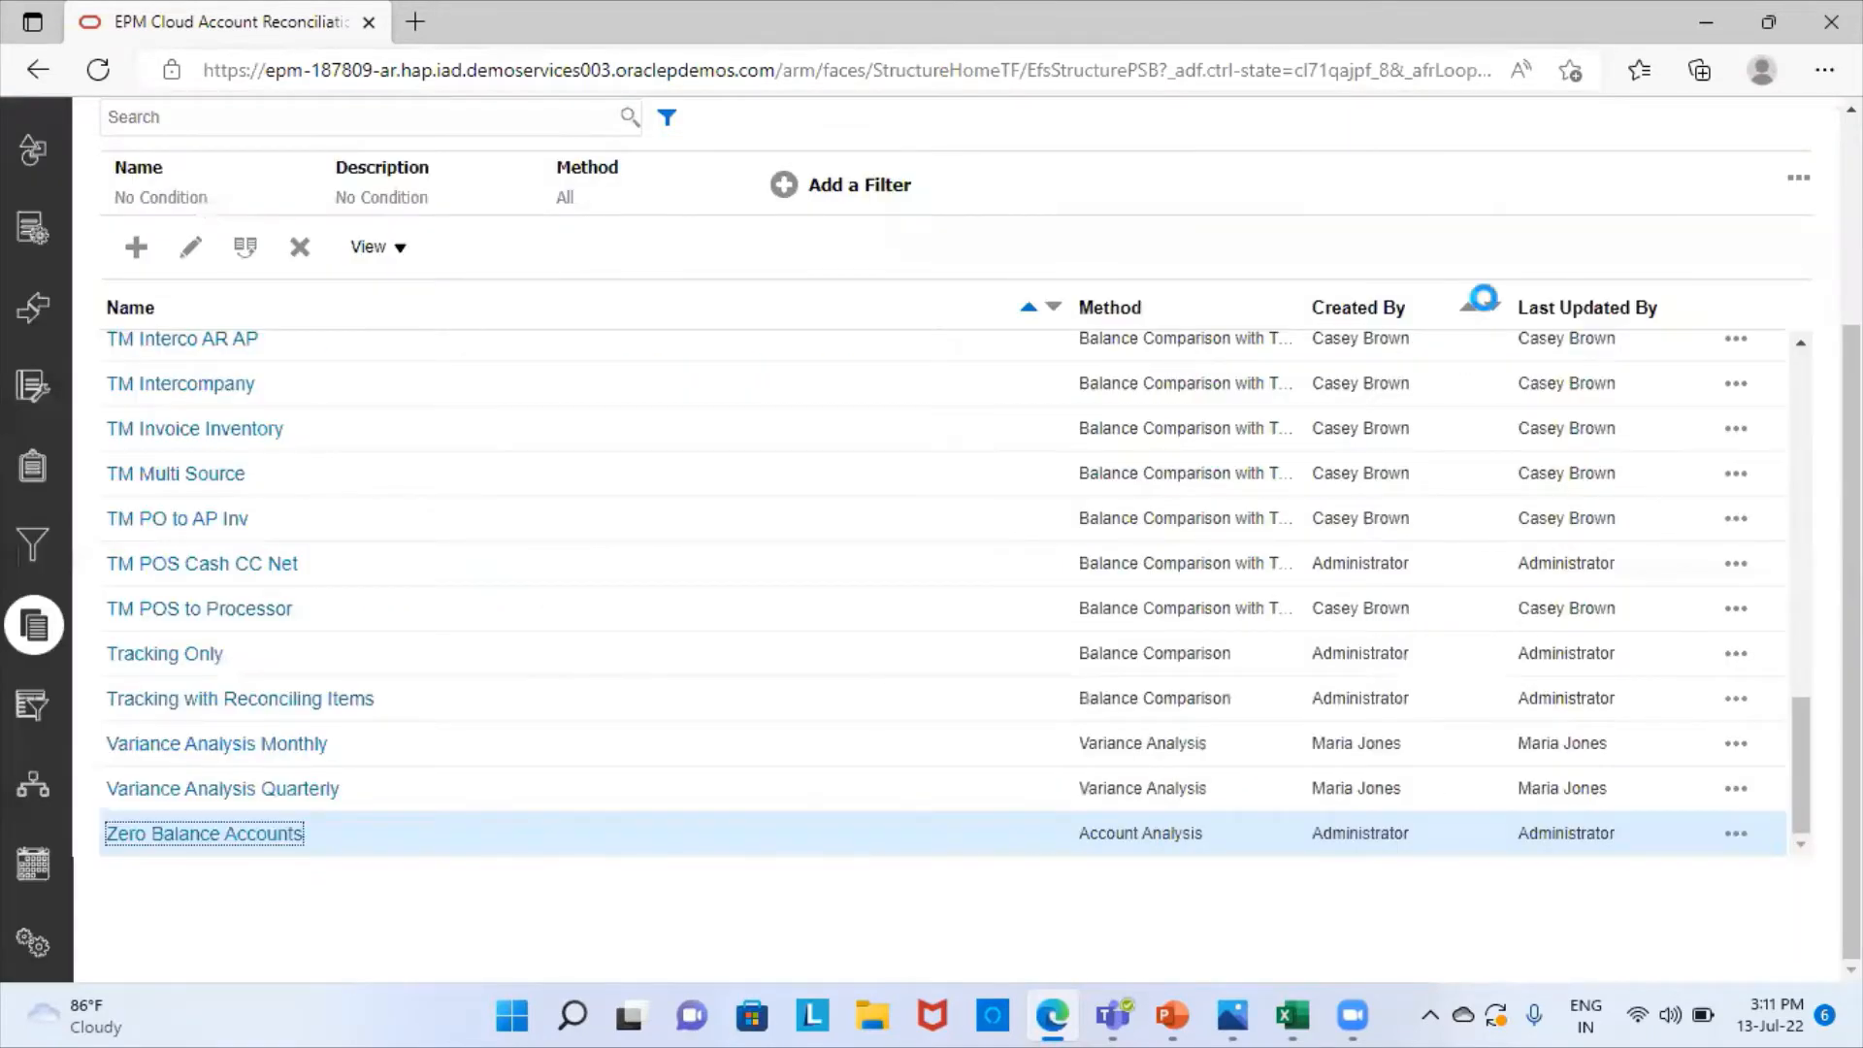
# - Create a new reconciliation profile with account ID 303-1FRAR, using 303 for the company and 1FRAR for the account segment
pyautogui.scroll(3, 918, 200)
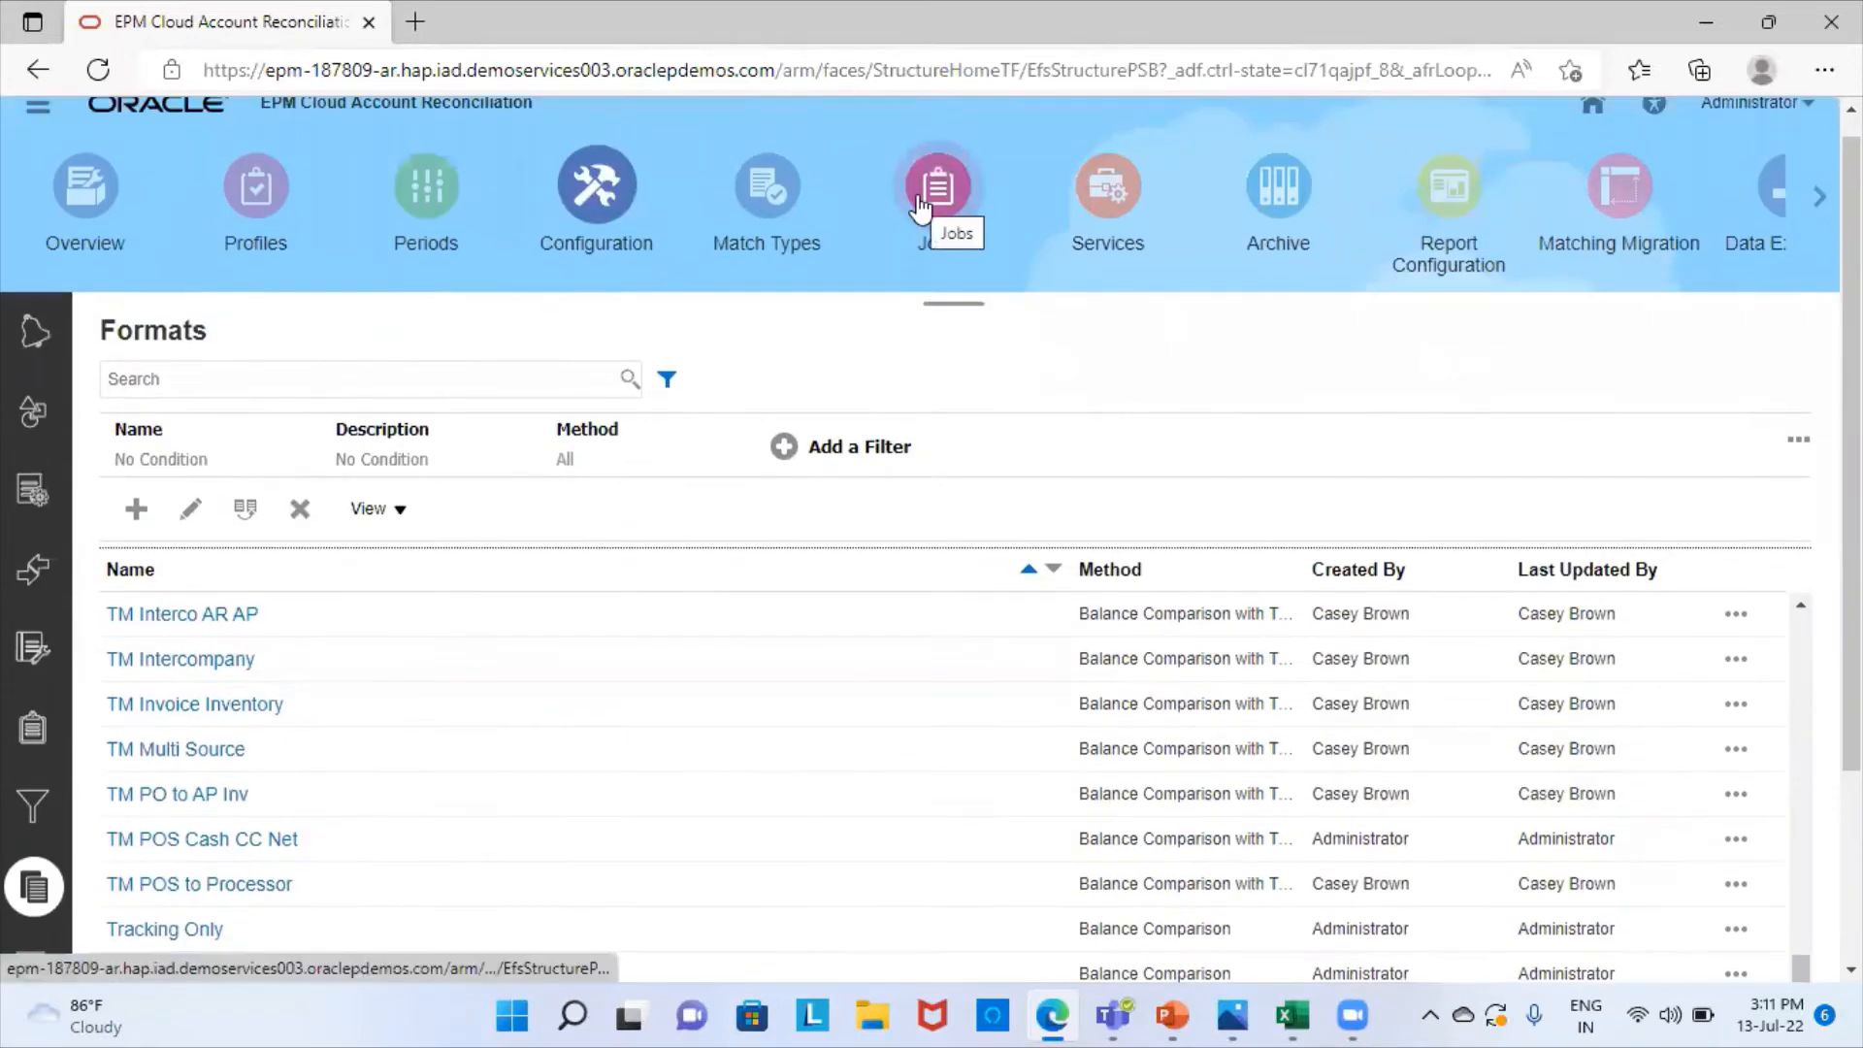
pyautogui.click(258, 189)
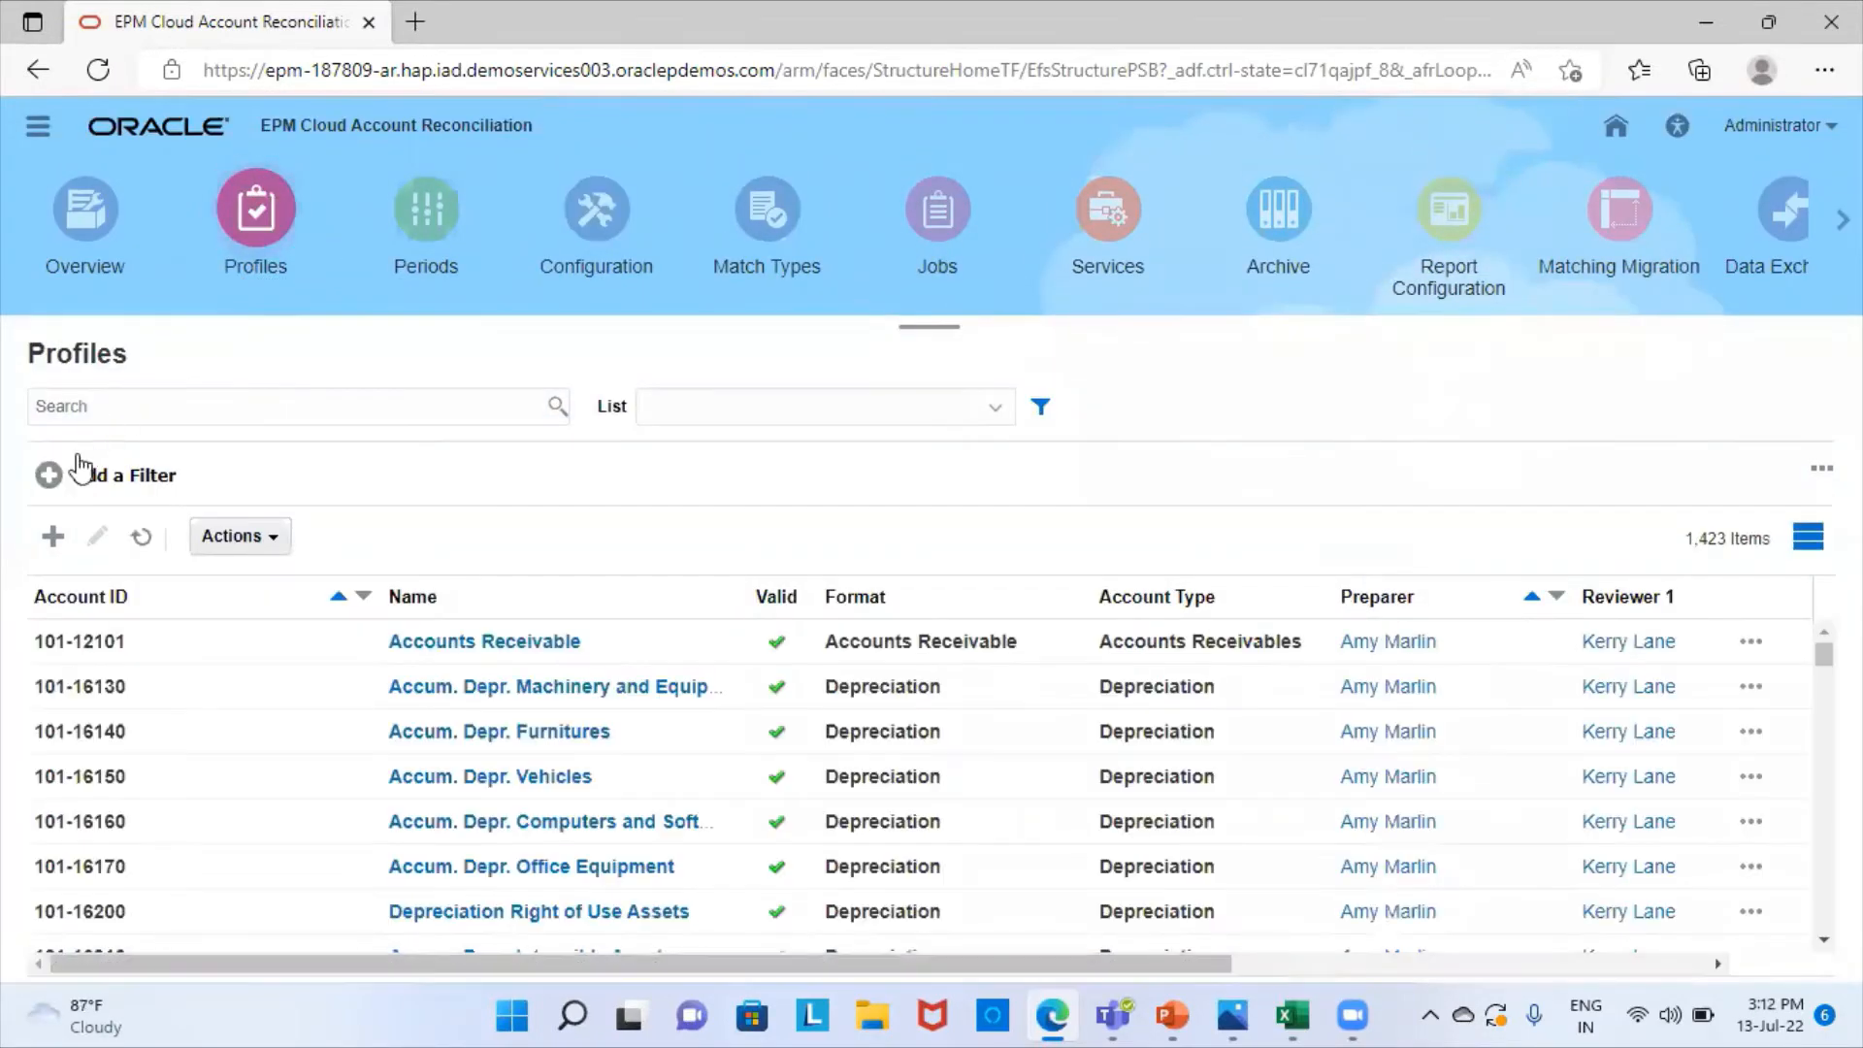
pyautogui.click(54, 536)
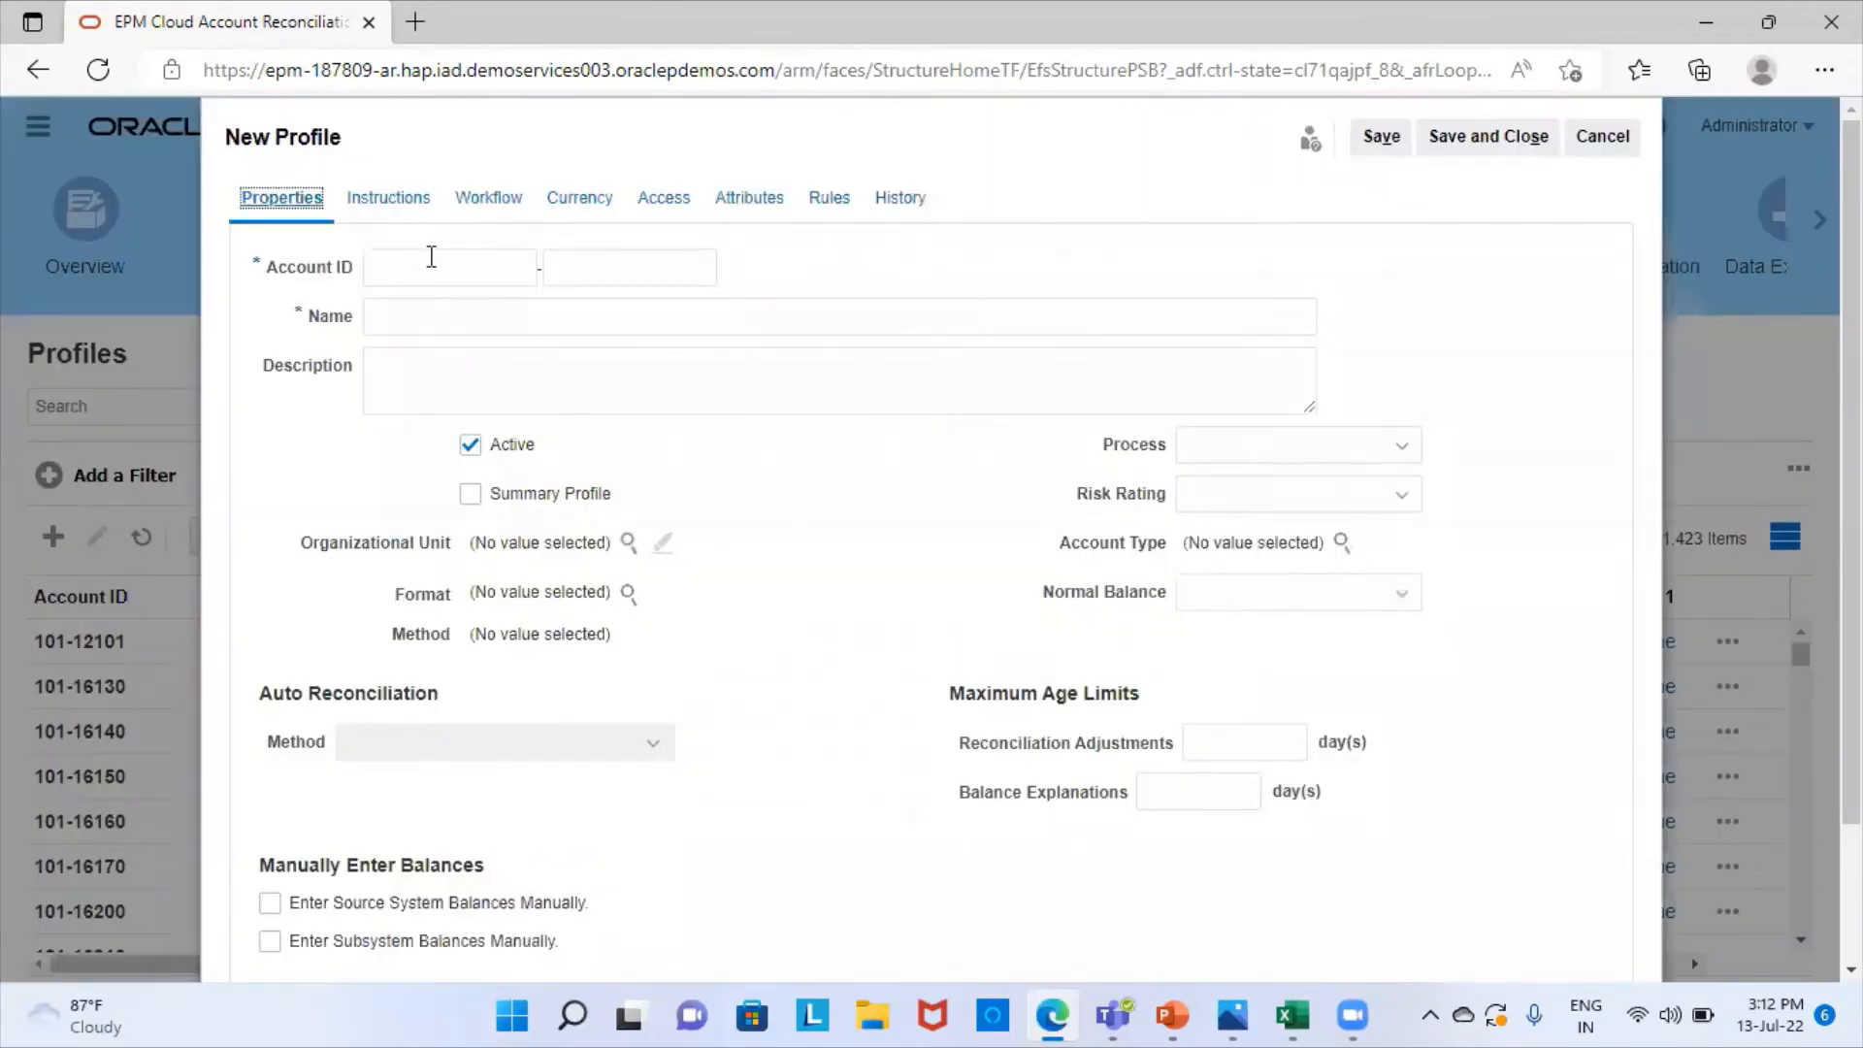
pyautogui.click(432, 258)
pyautogui.write('303')
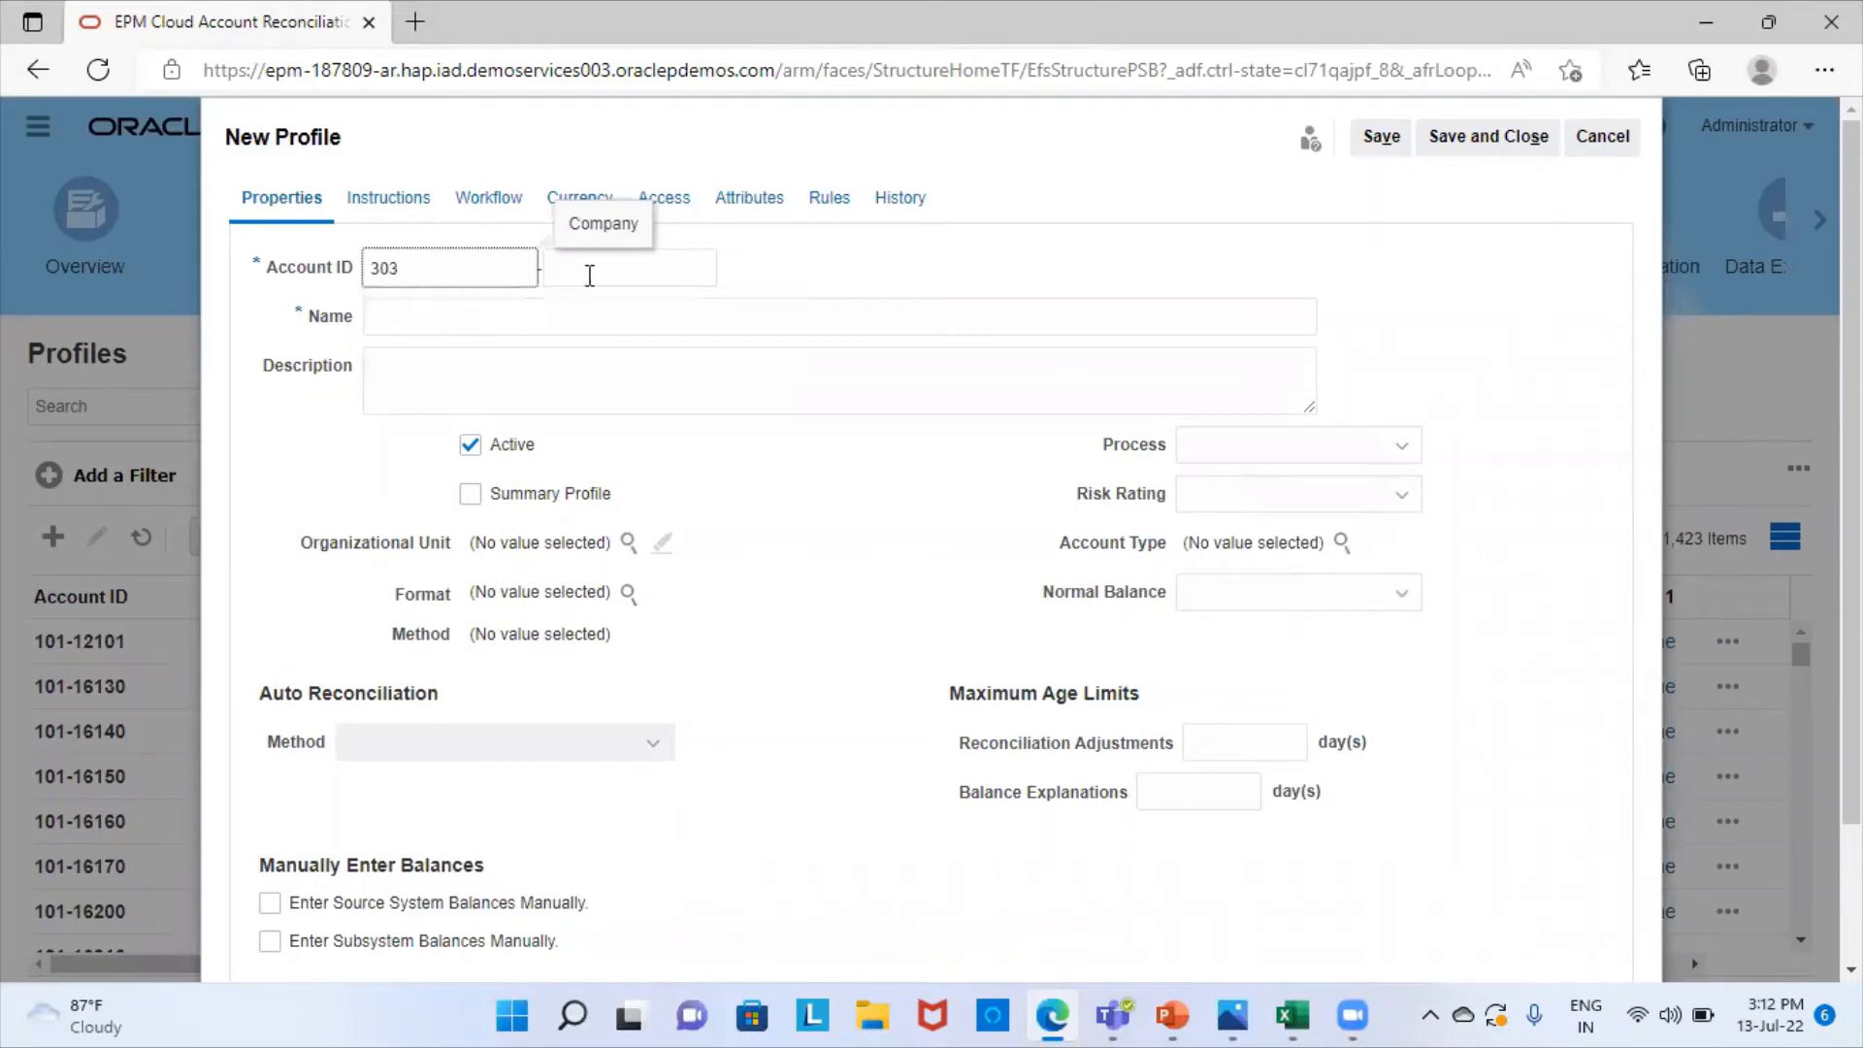
pyautogui.click(591, 275)
pyautogui.write('1')
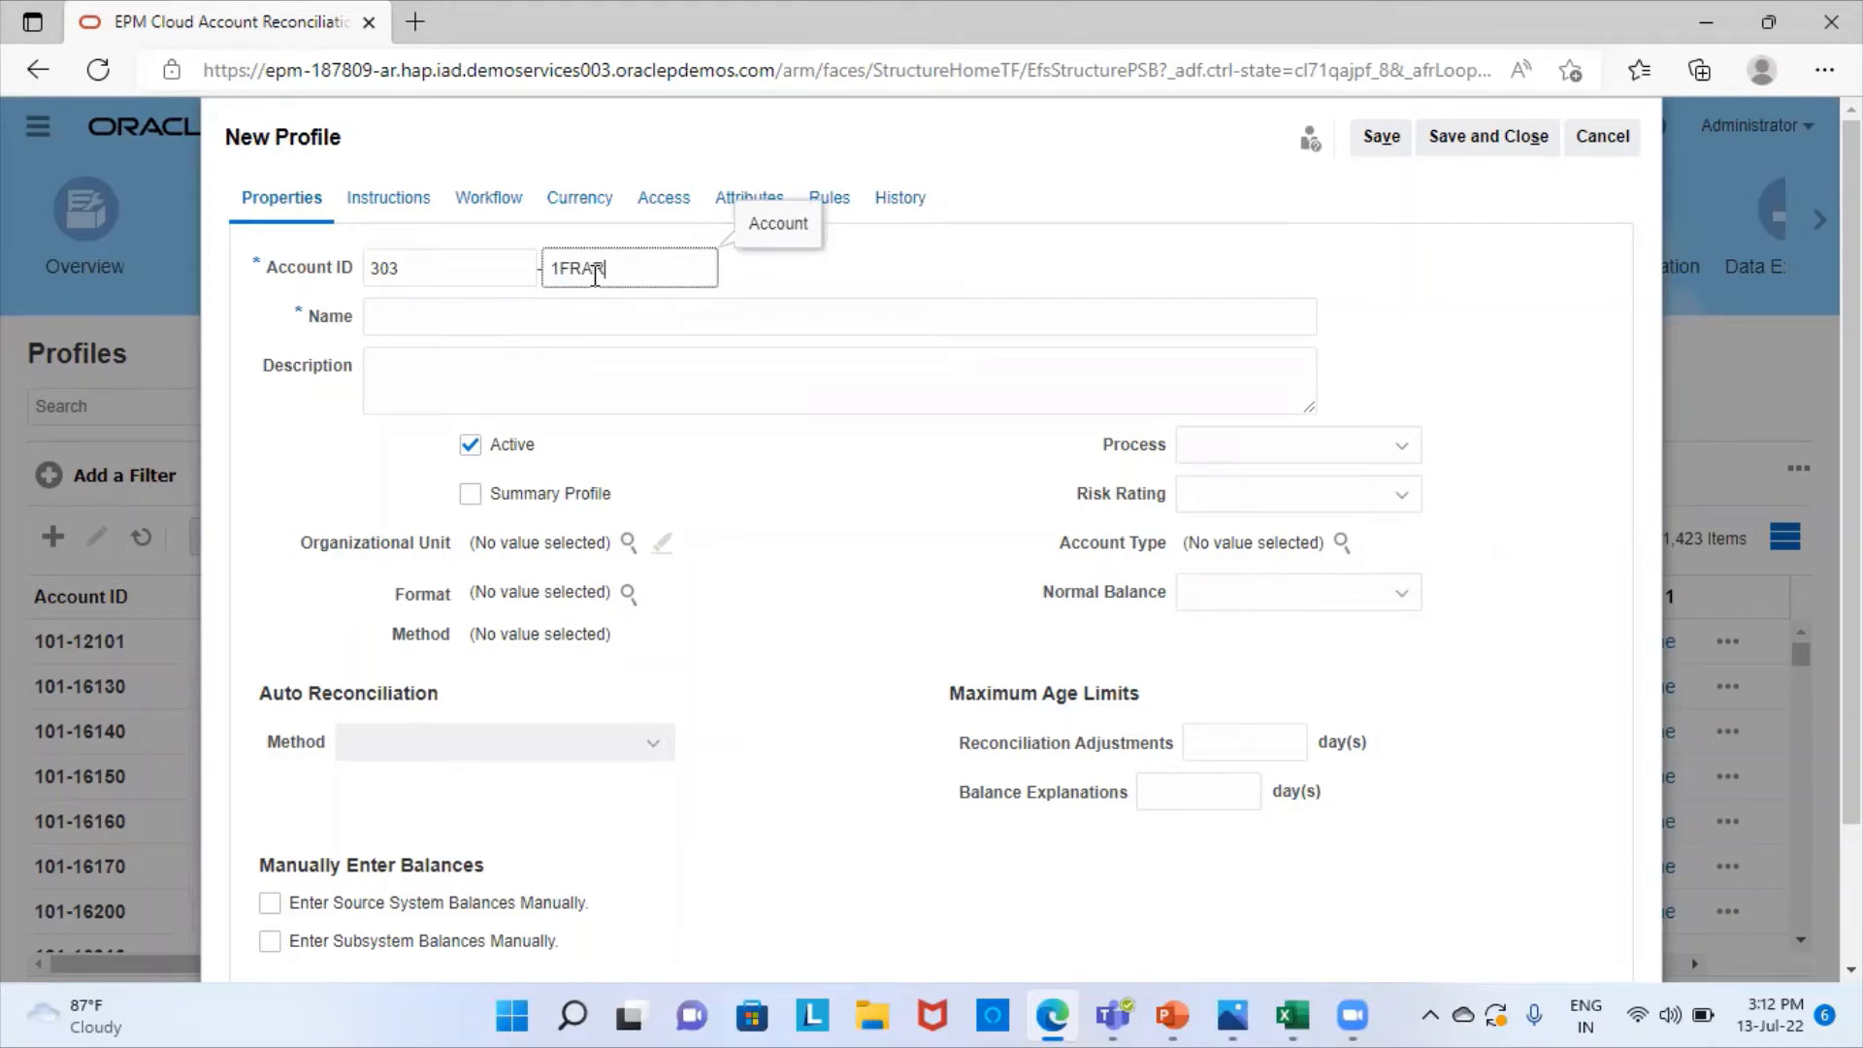
pyautogui.write('FRAR')
# - Name the profile "Due from Factor/Factored Receipts" and describe it as "Factored invoices demo reconciliation"
pyautogui.click(541, 317)
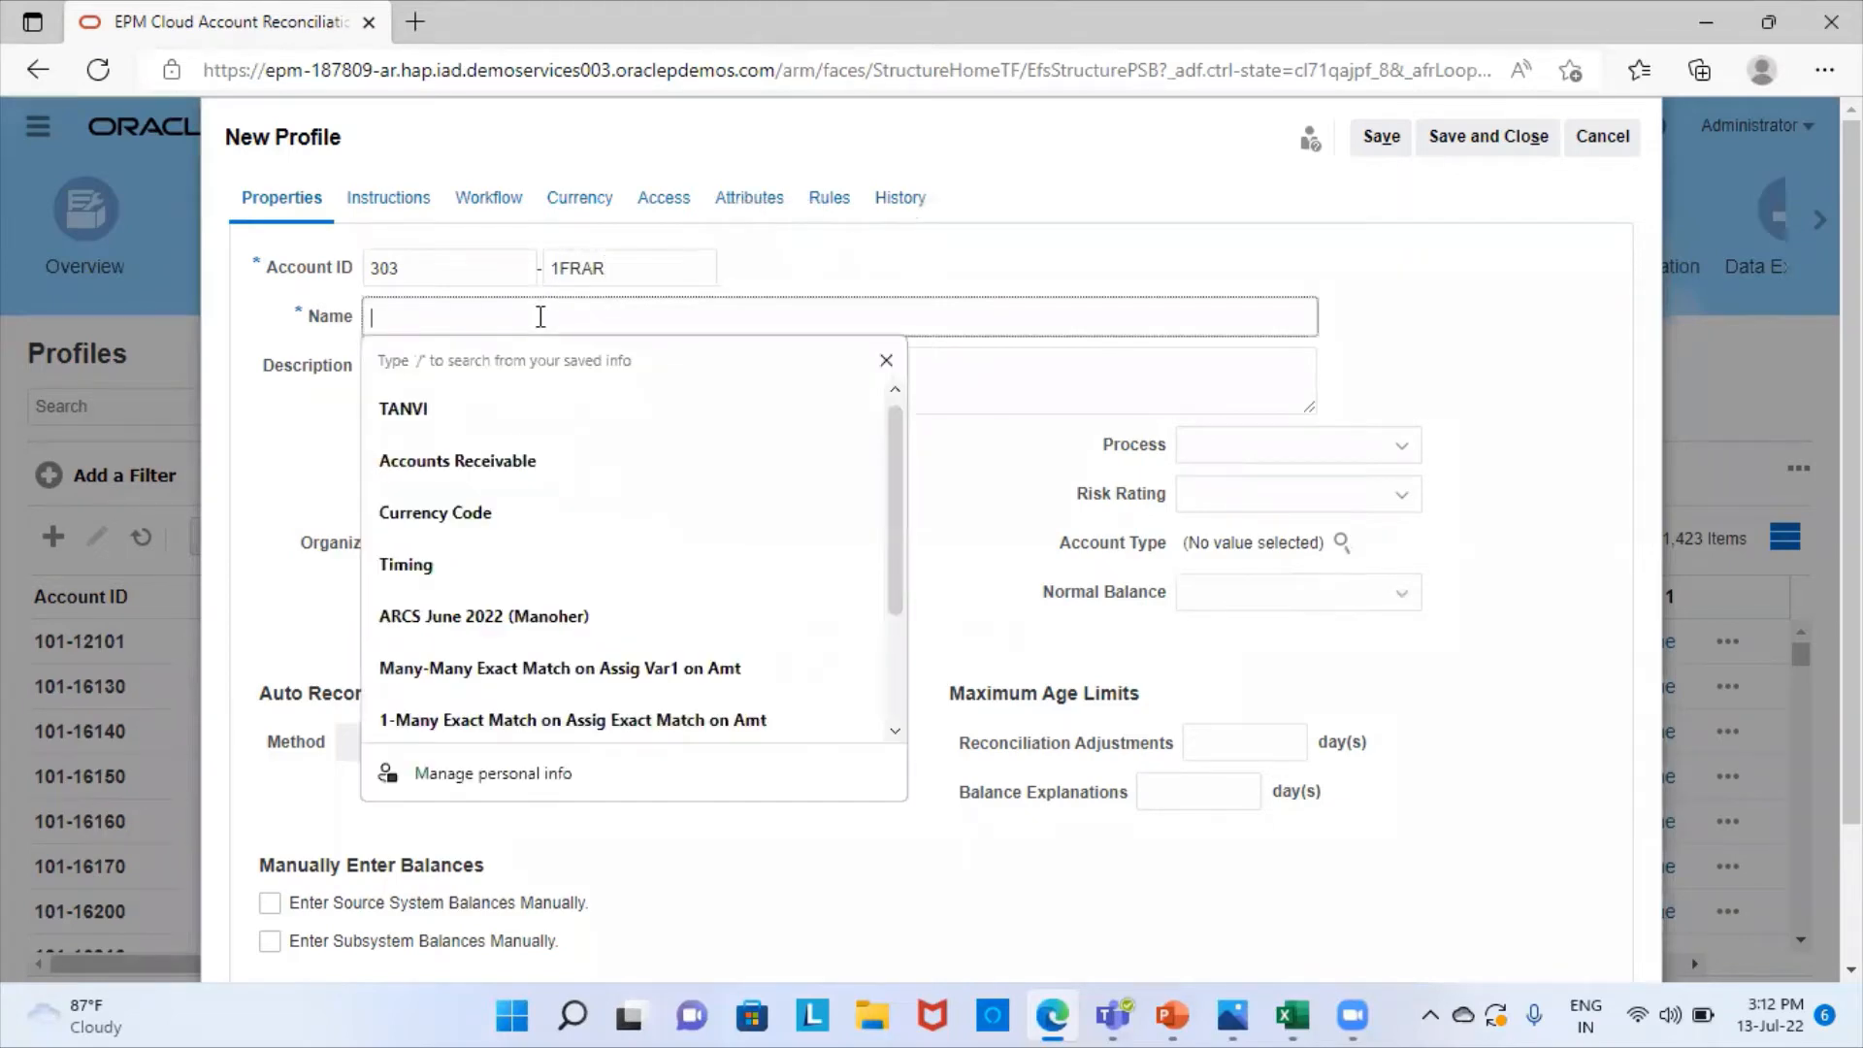
pyautogui.write('Du')
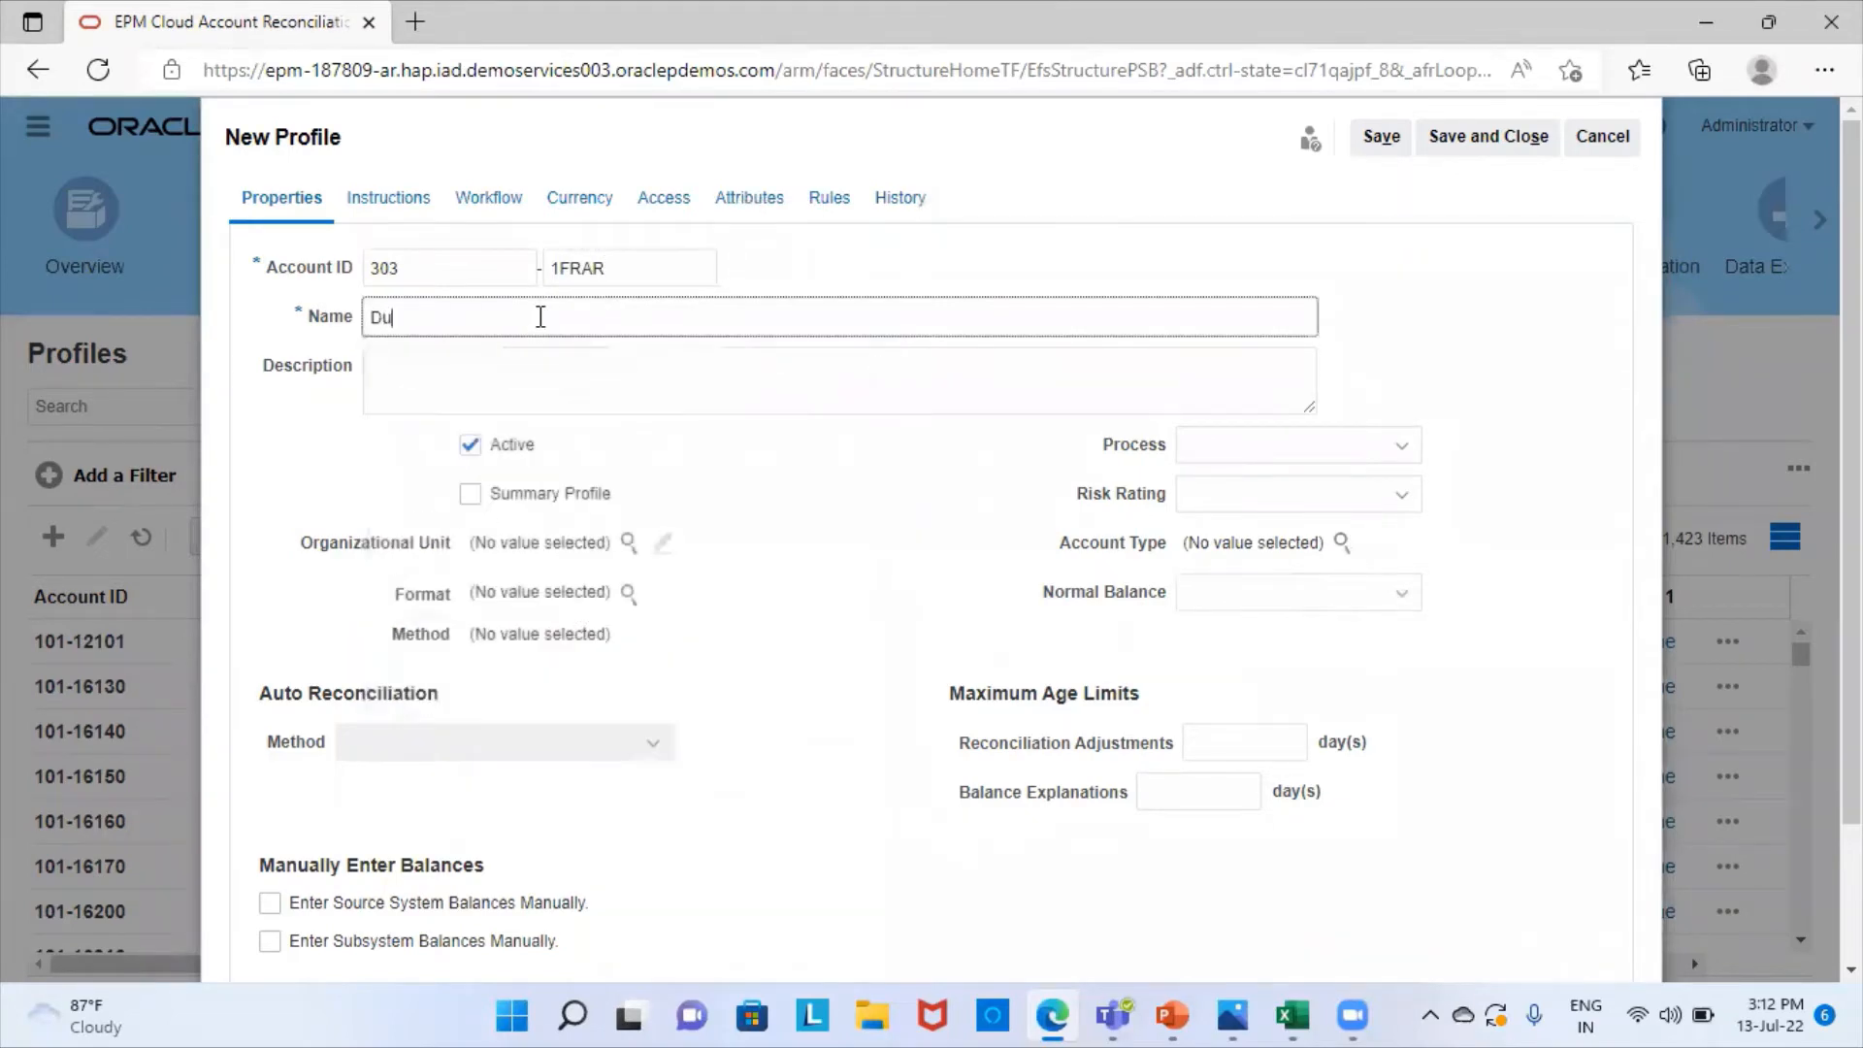
pyautogui.write('e from Factor/')
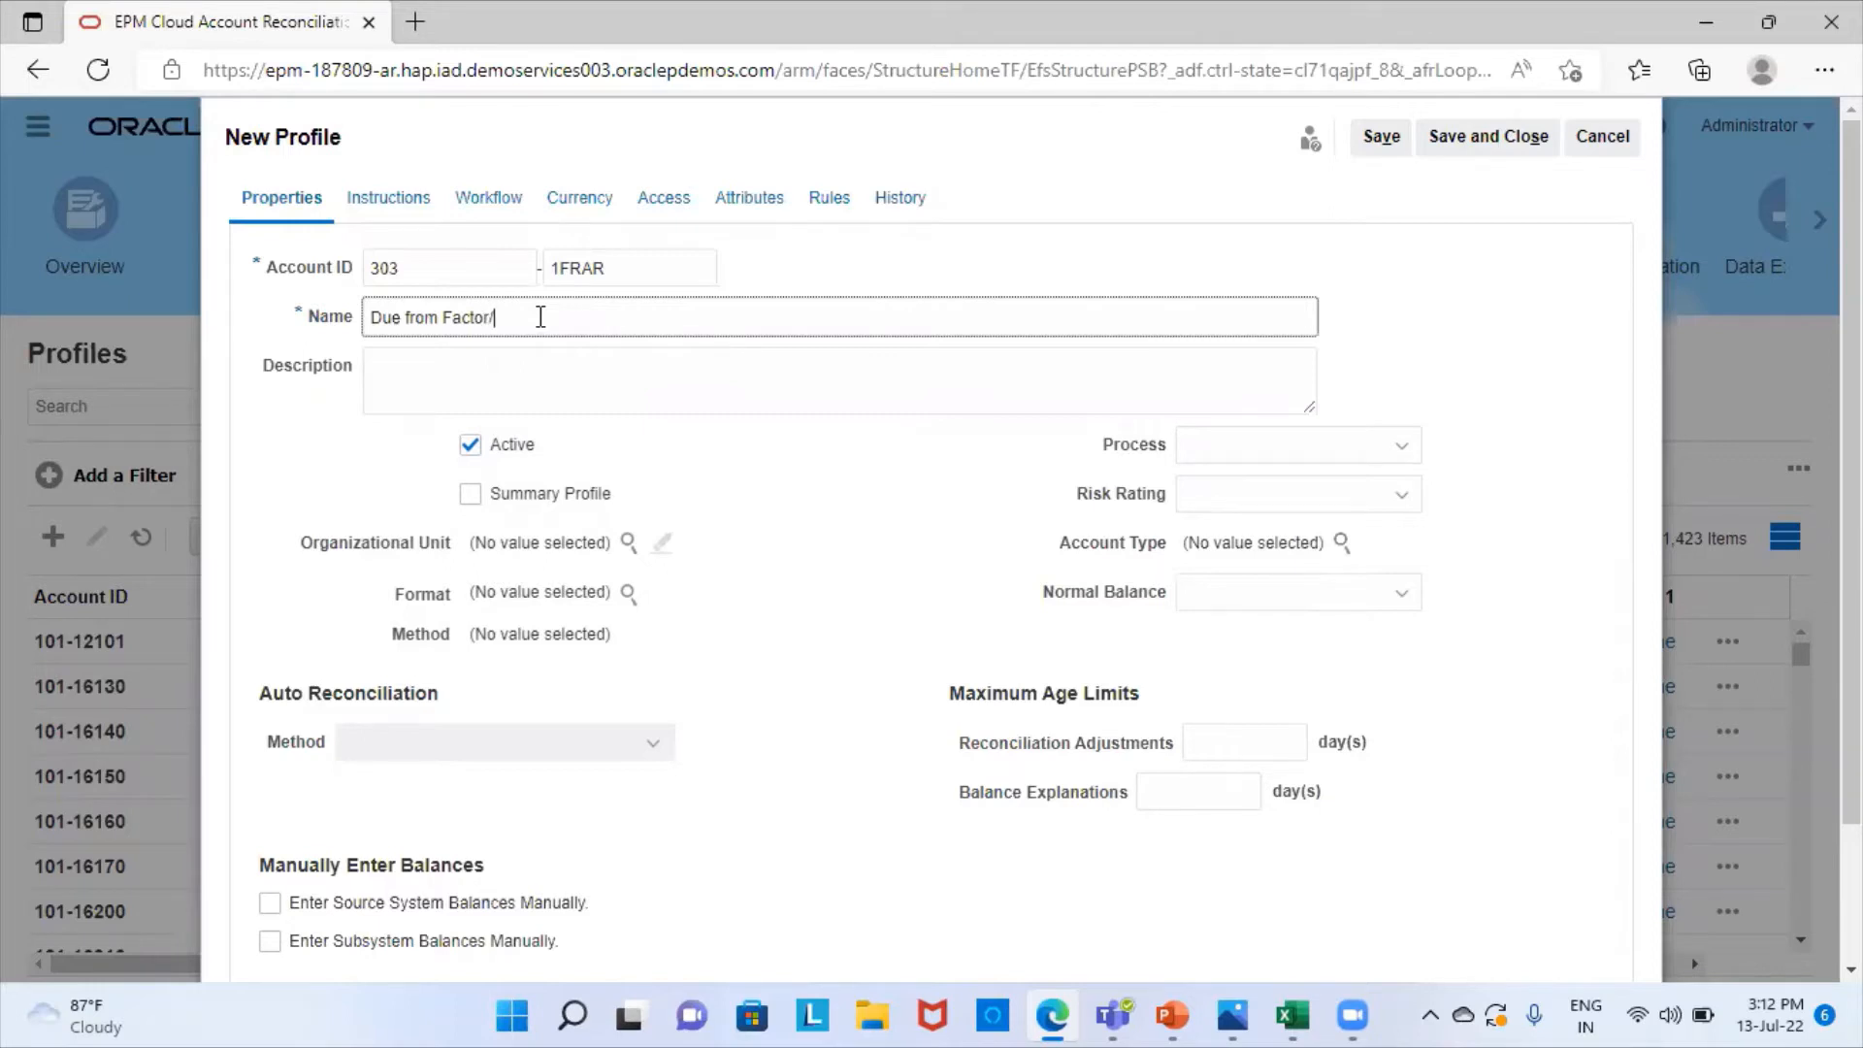
pyautogui.write('Factored Receipts')
pyautogui.click(524, 381)
pyautogui.write('Fact')
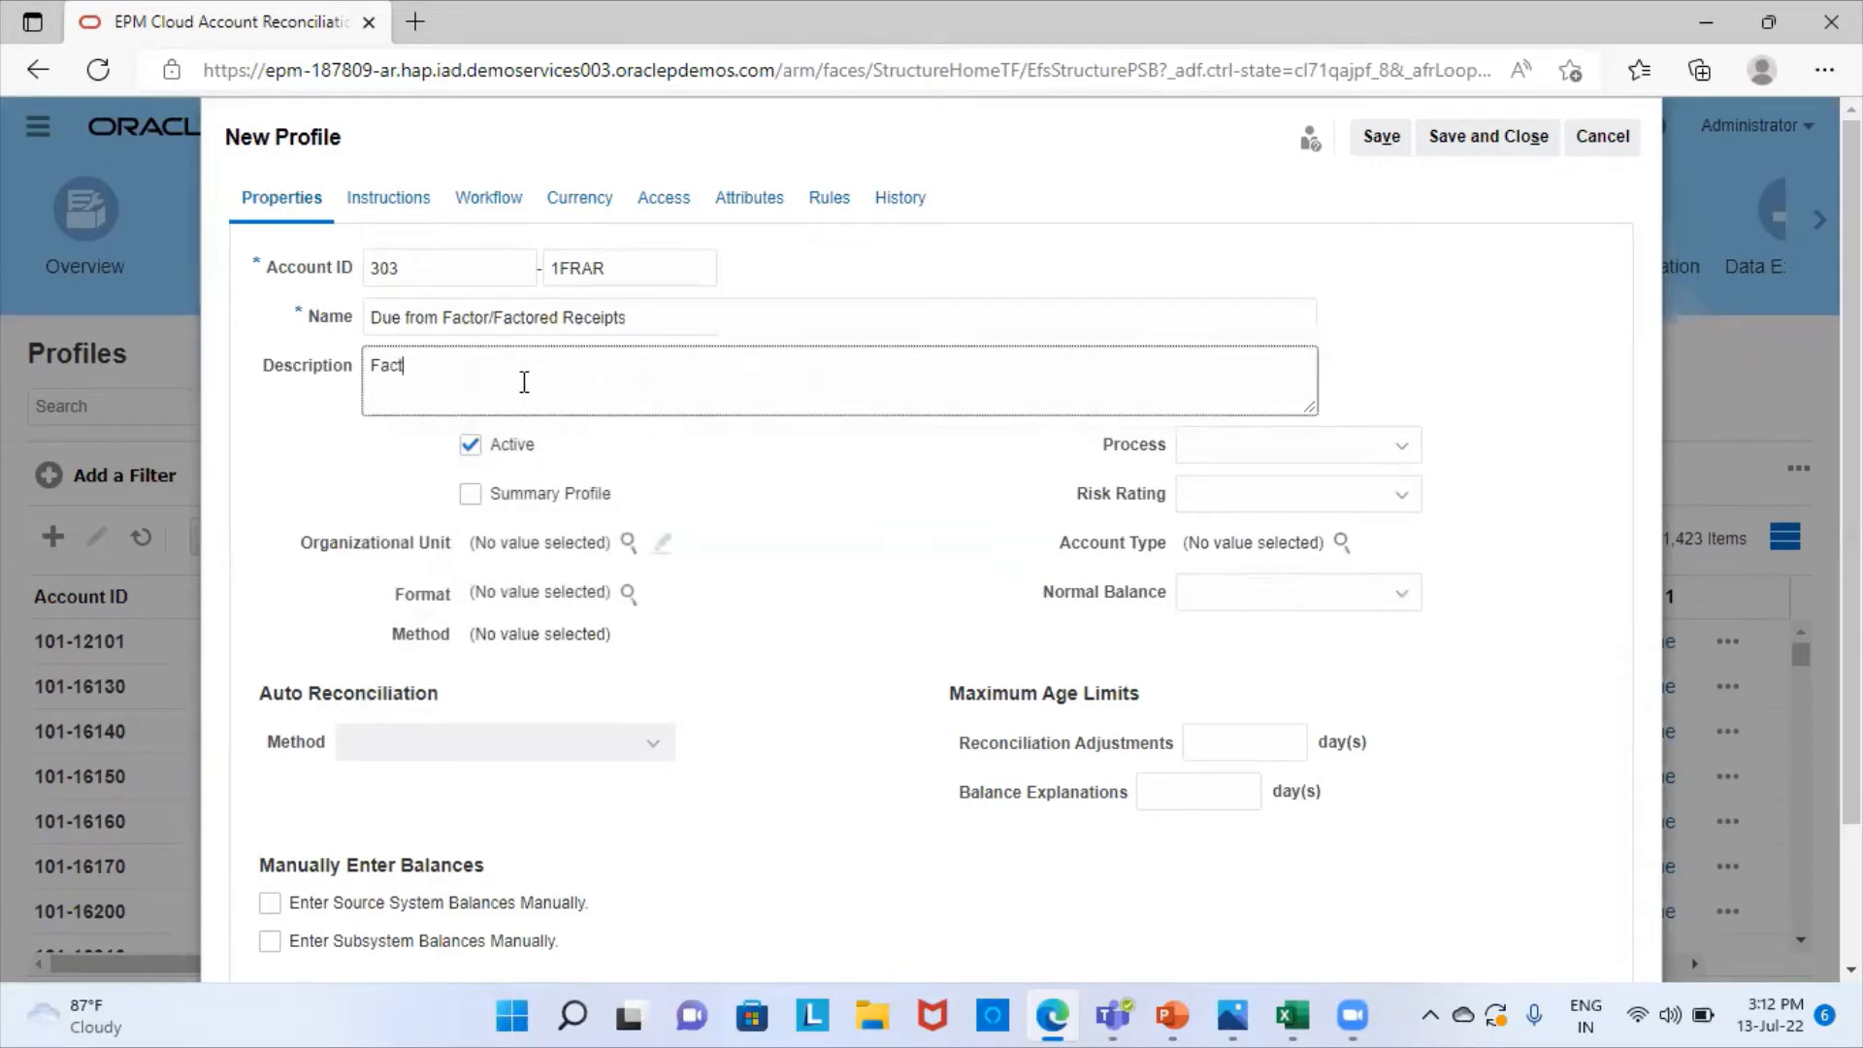
pyautogui.write('ored invoices dem')
pyautogui.write('o reconci')
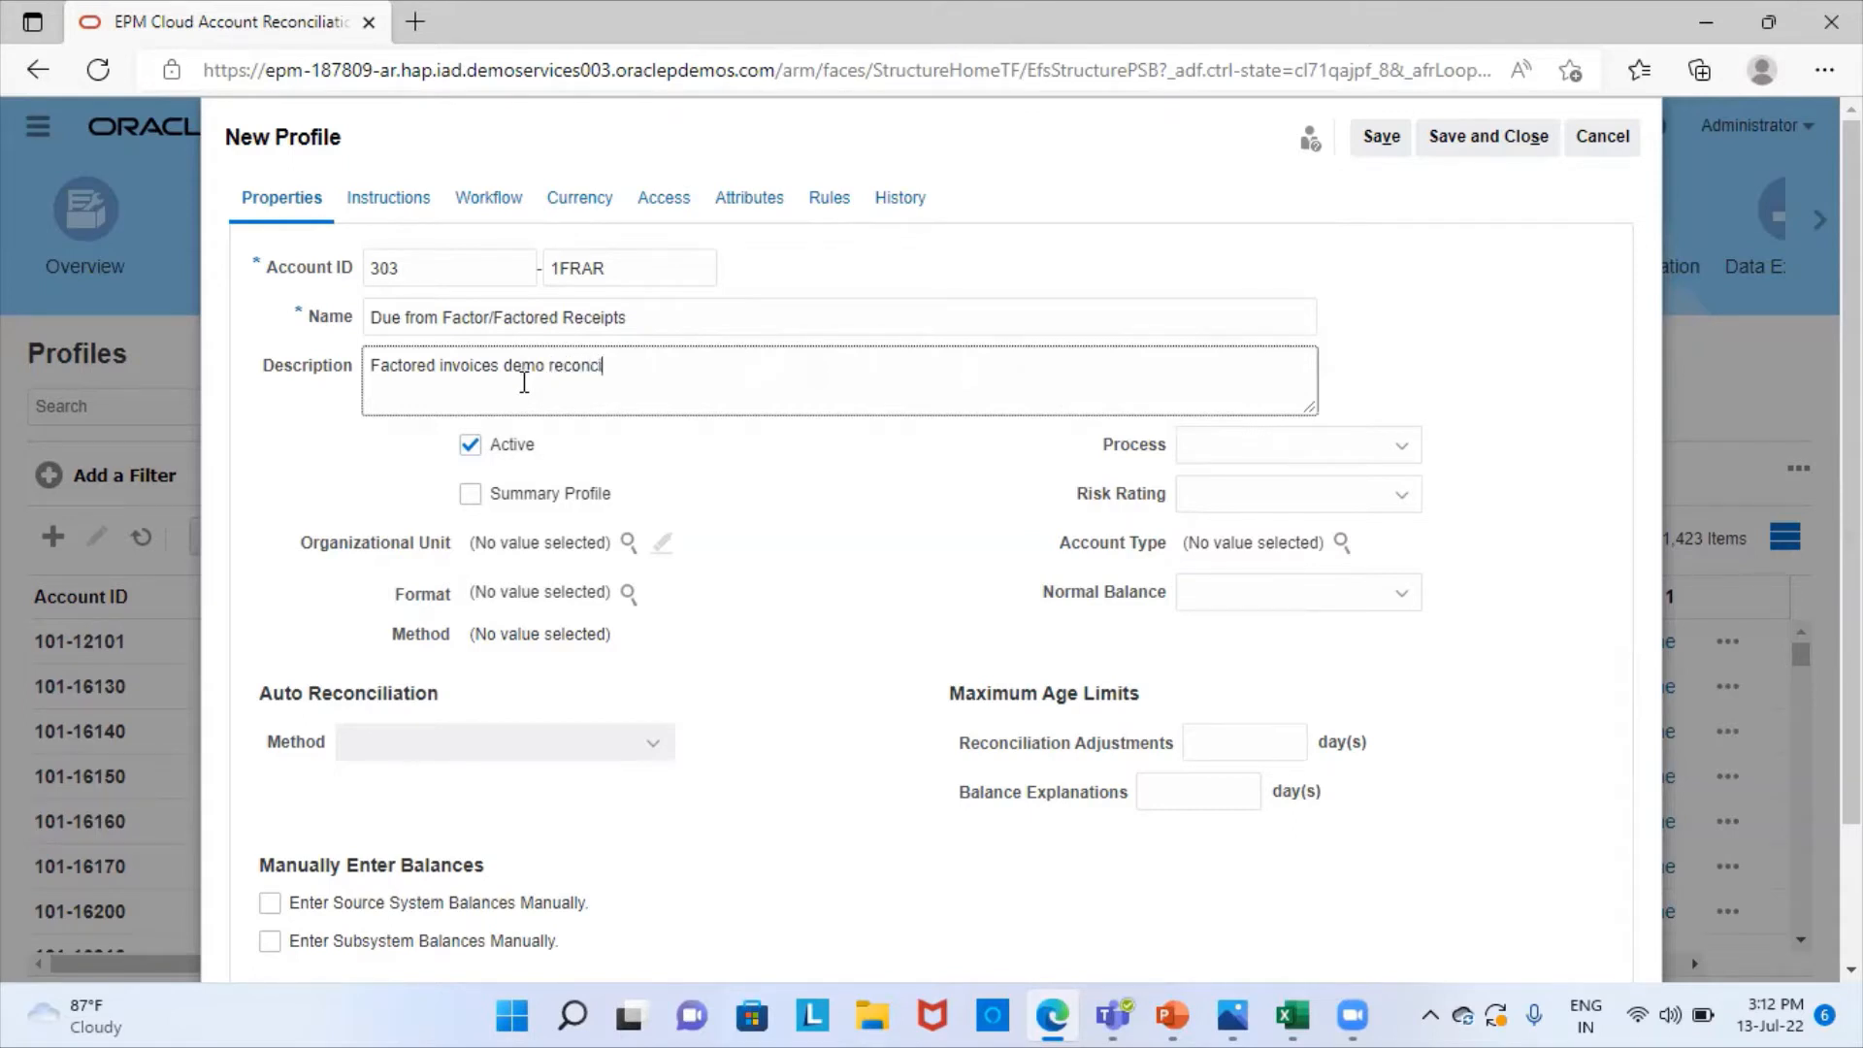
pyautogui.write('liation')
# - Set the new profile's process to Balance Sheet and its risk rating to Medium
pyautogui.click(1201, 456)
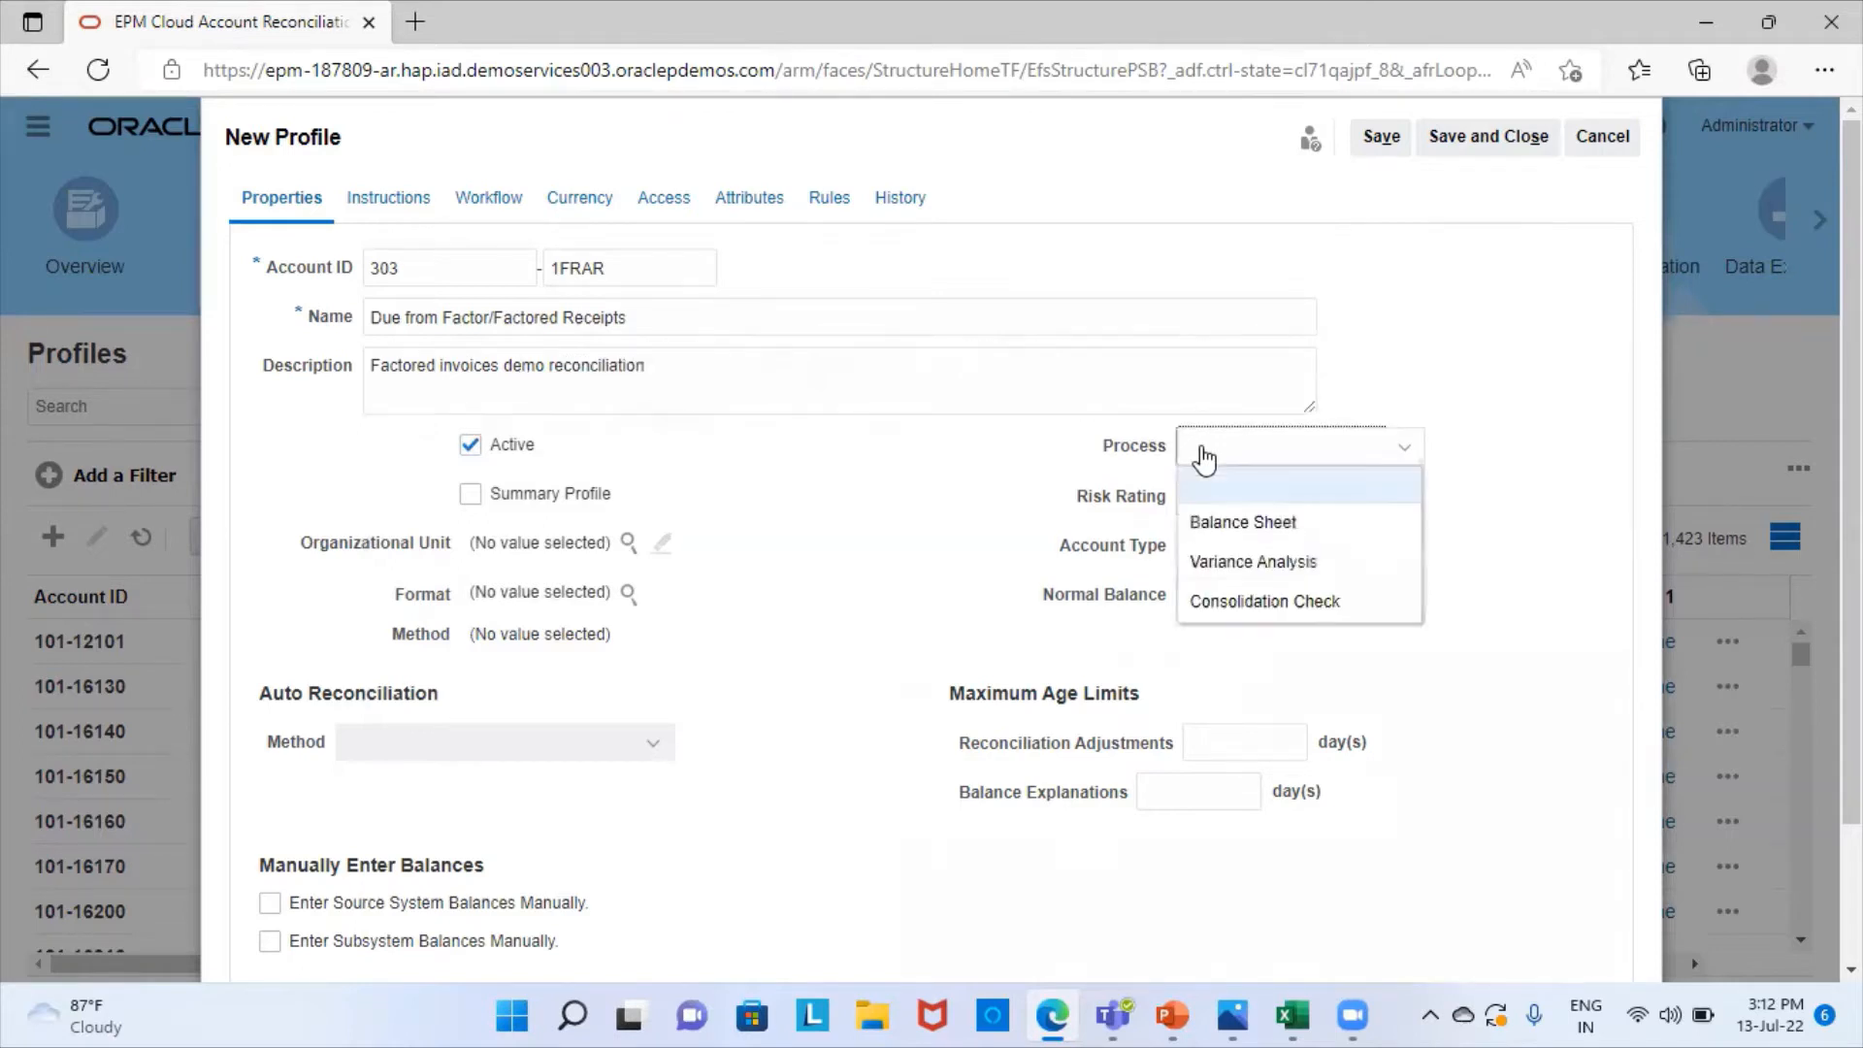
pyautogui.click(1314, 526)
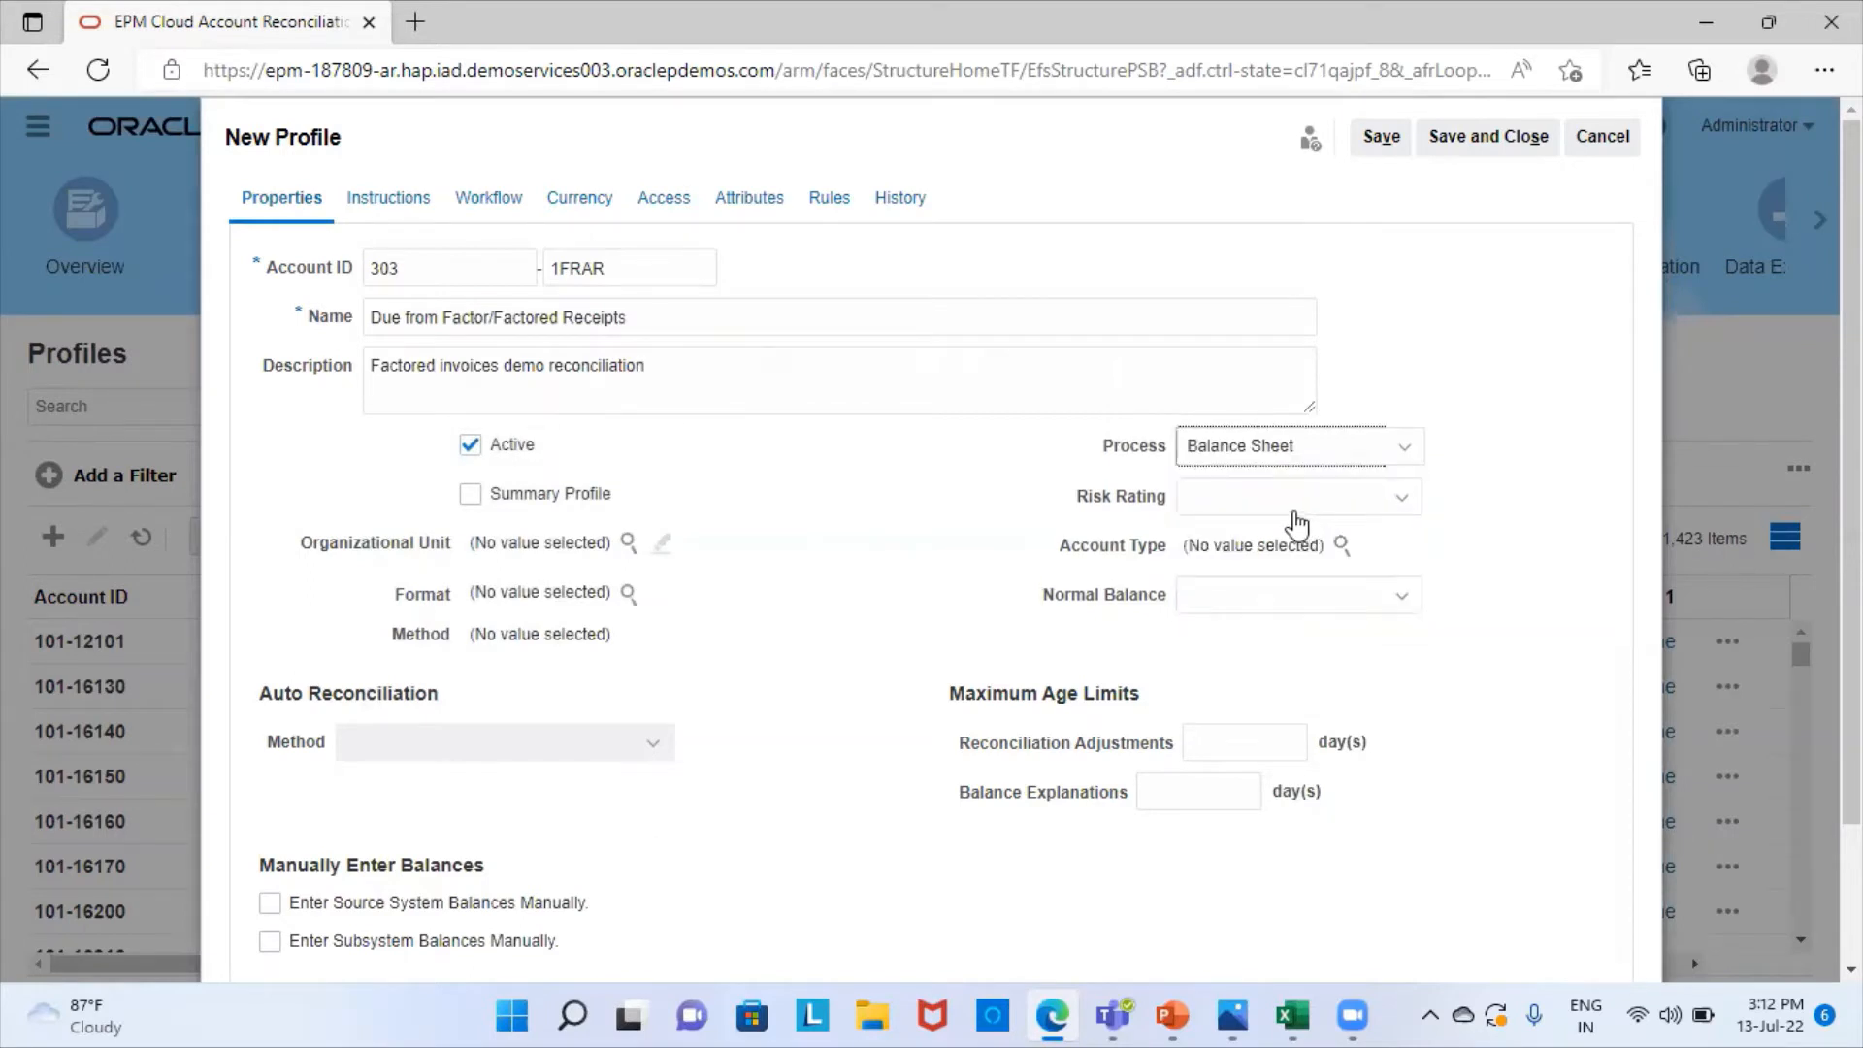
pyautogui.click(1277, 503)
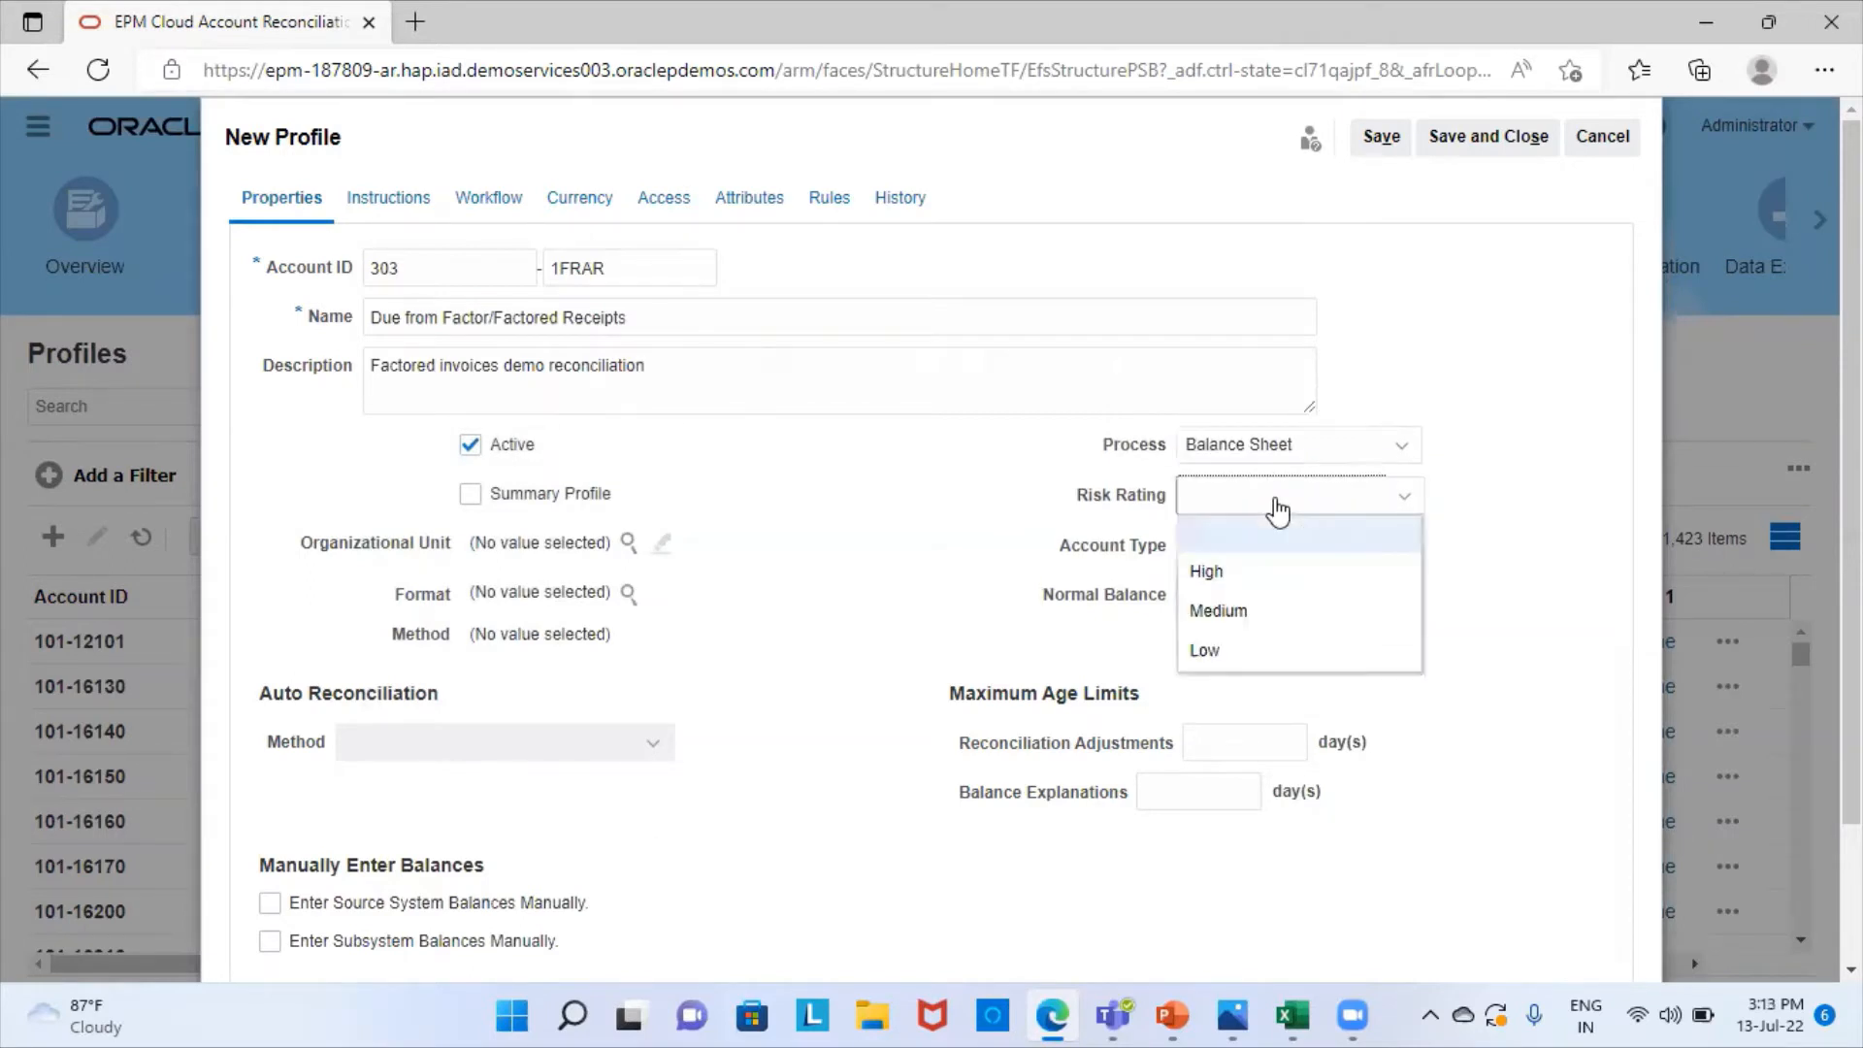
pyautogui.click(1258, 621)
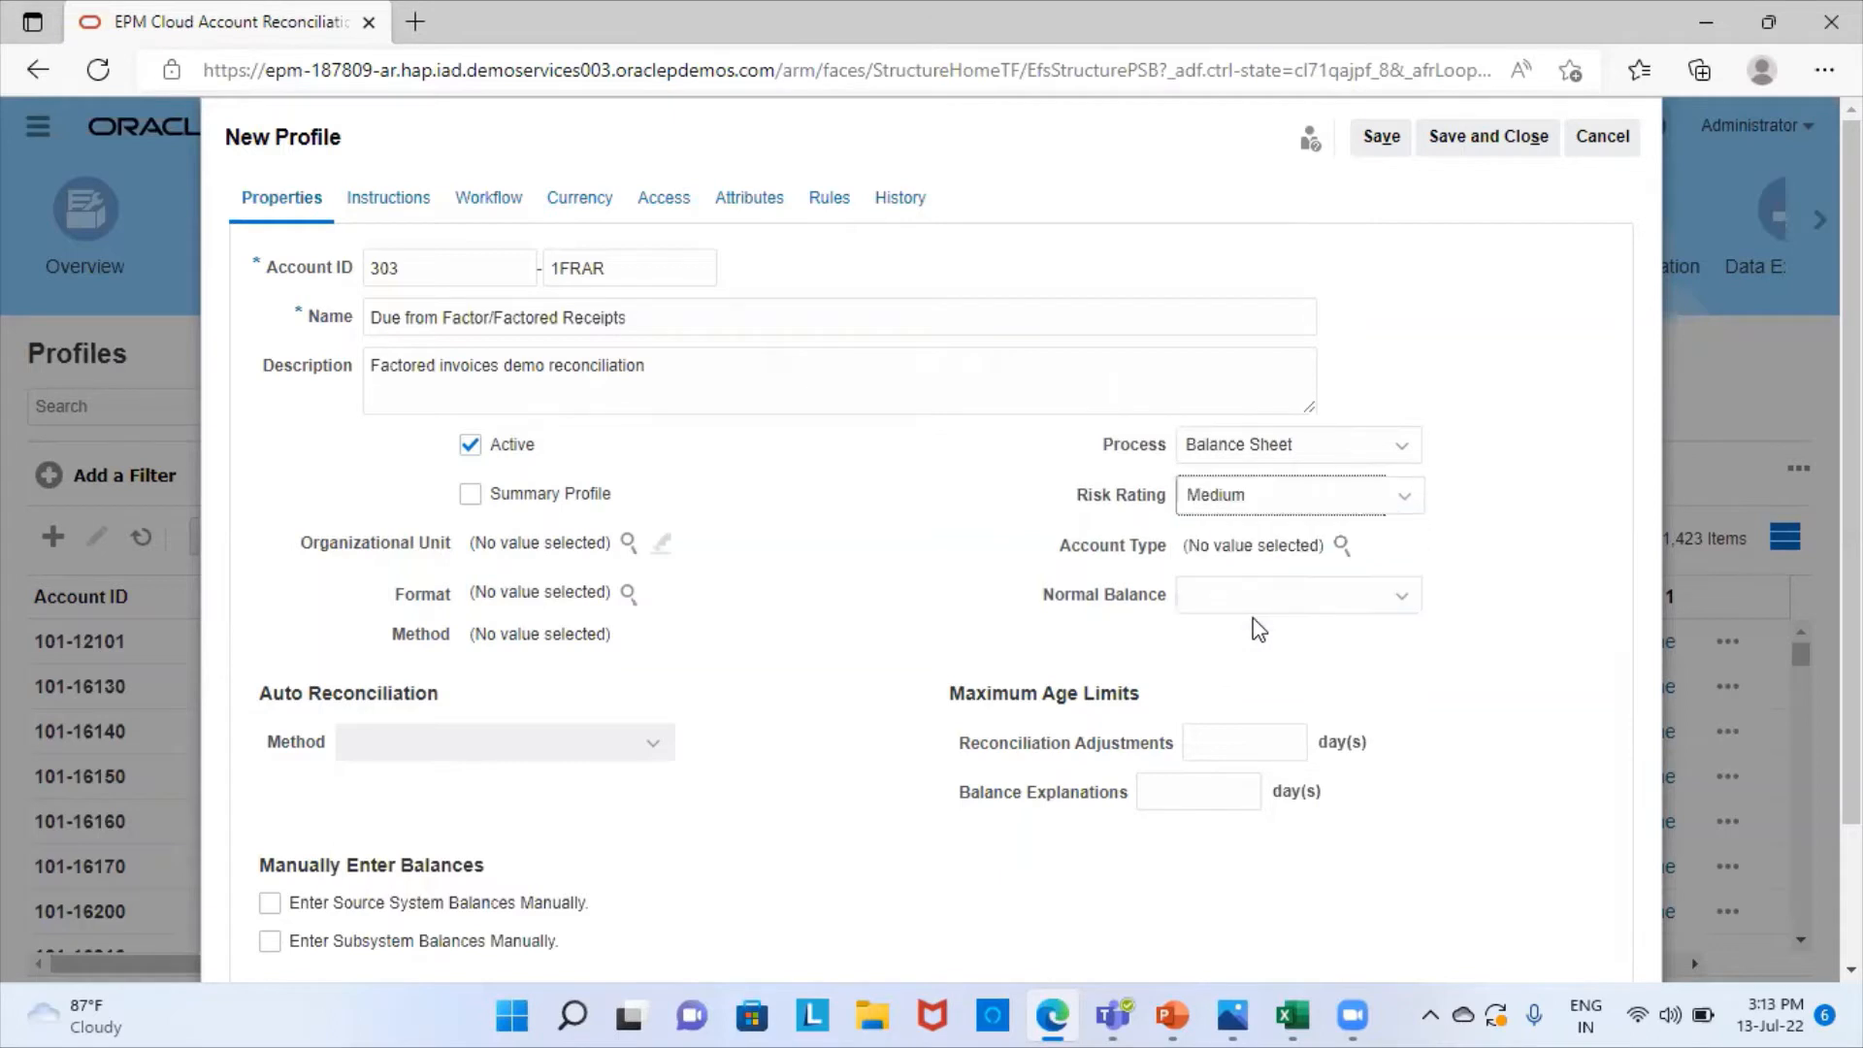
# - Set the profile's account type to Accounts Receivables under Assets and its normal balance to Debit
pyautogui.click(1344, 544)
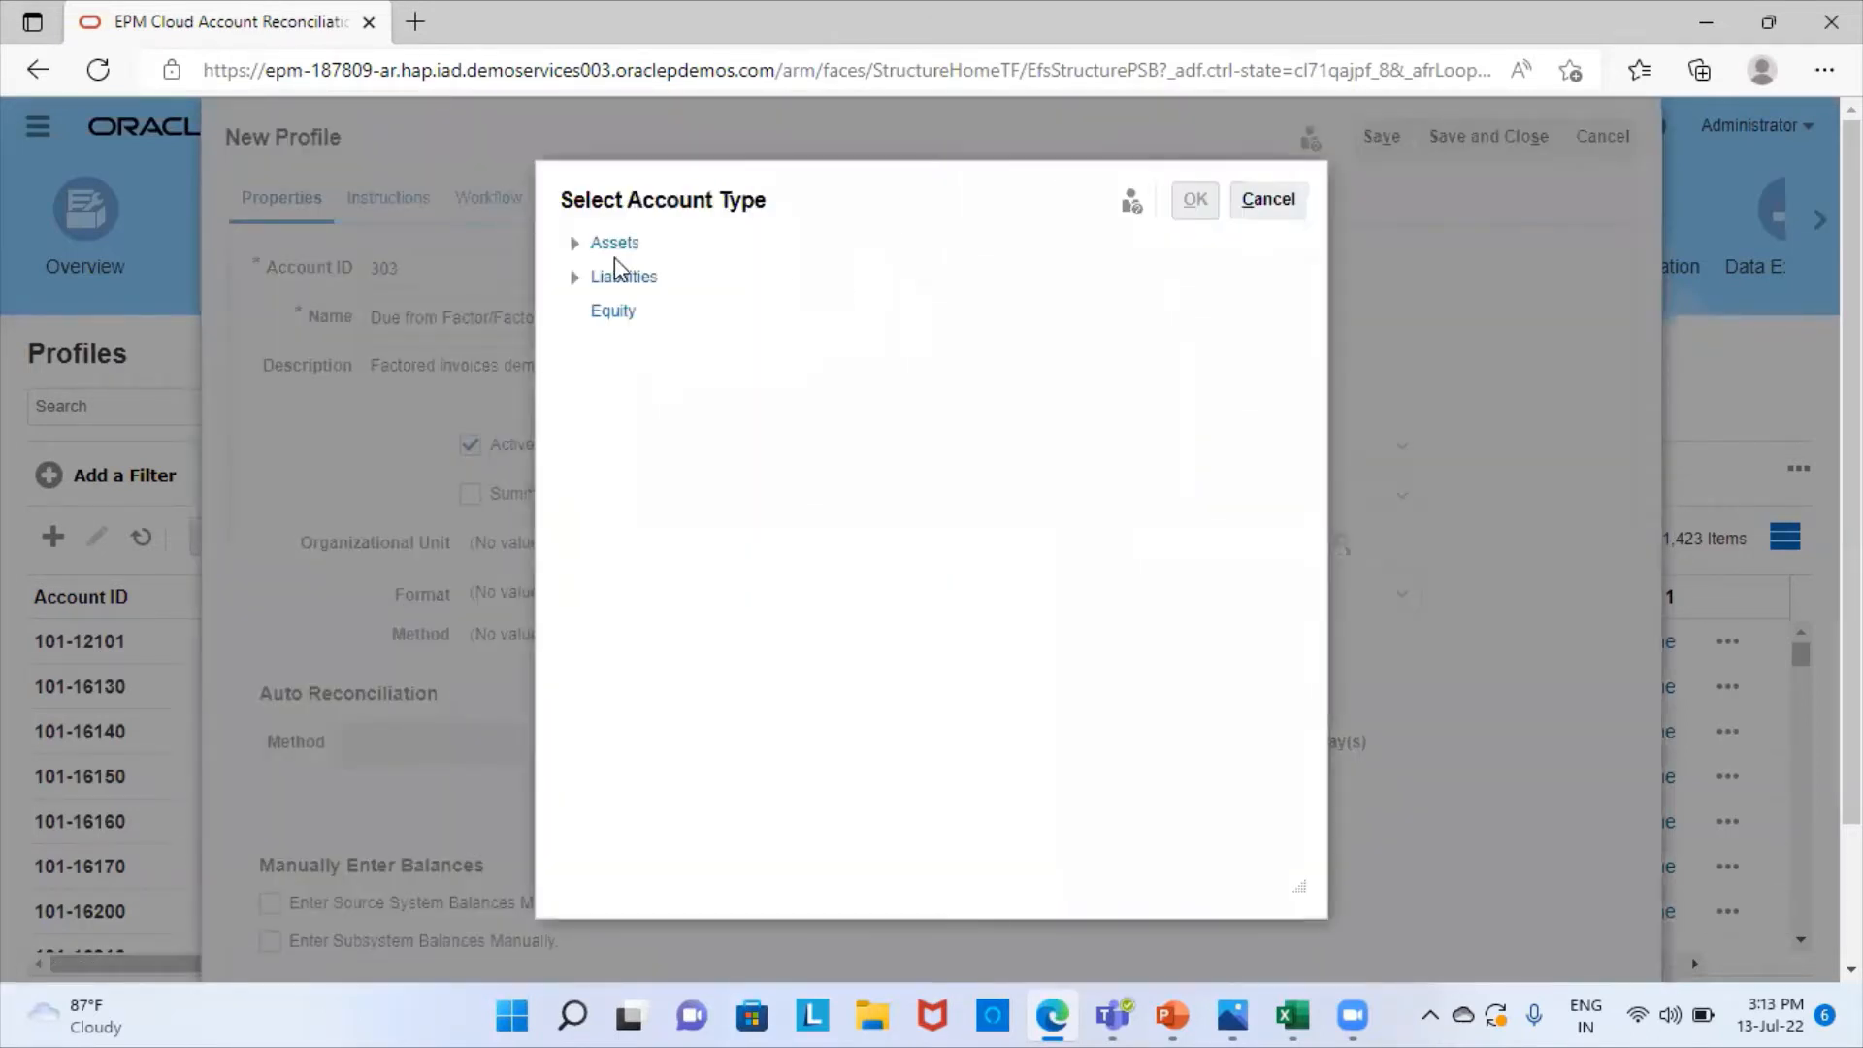
pyautogui.click(574, 242)
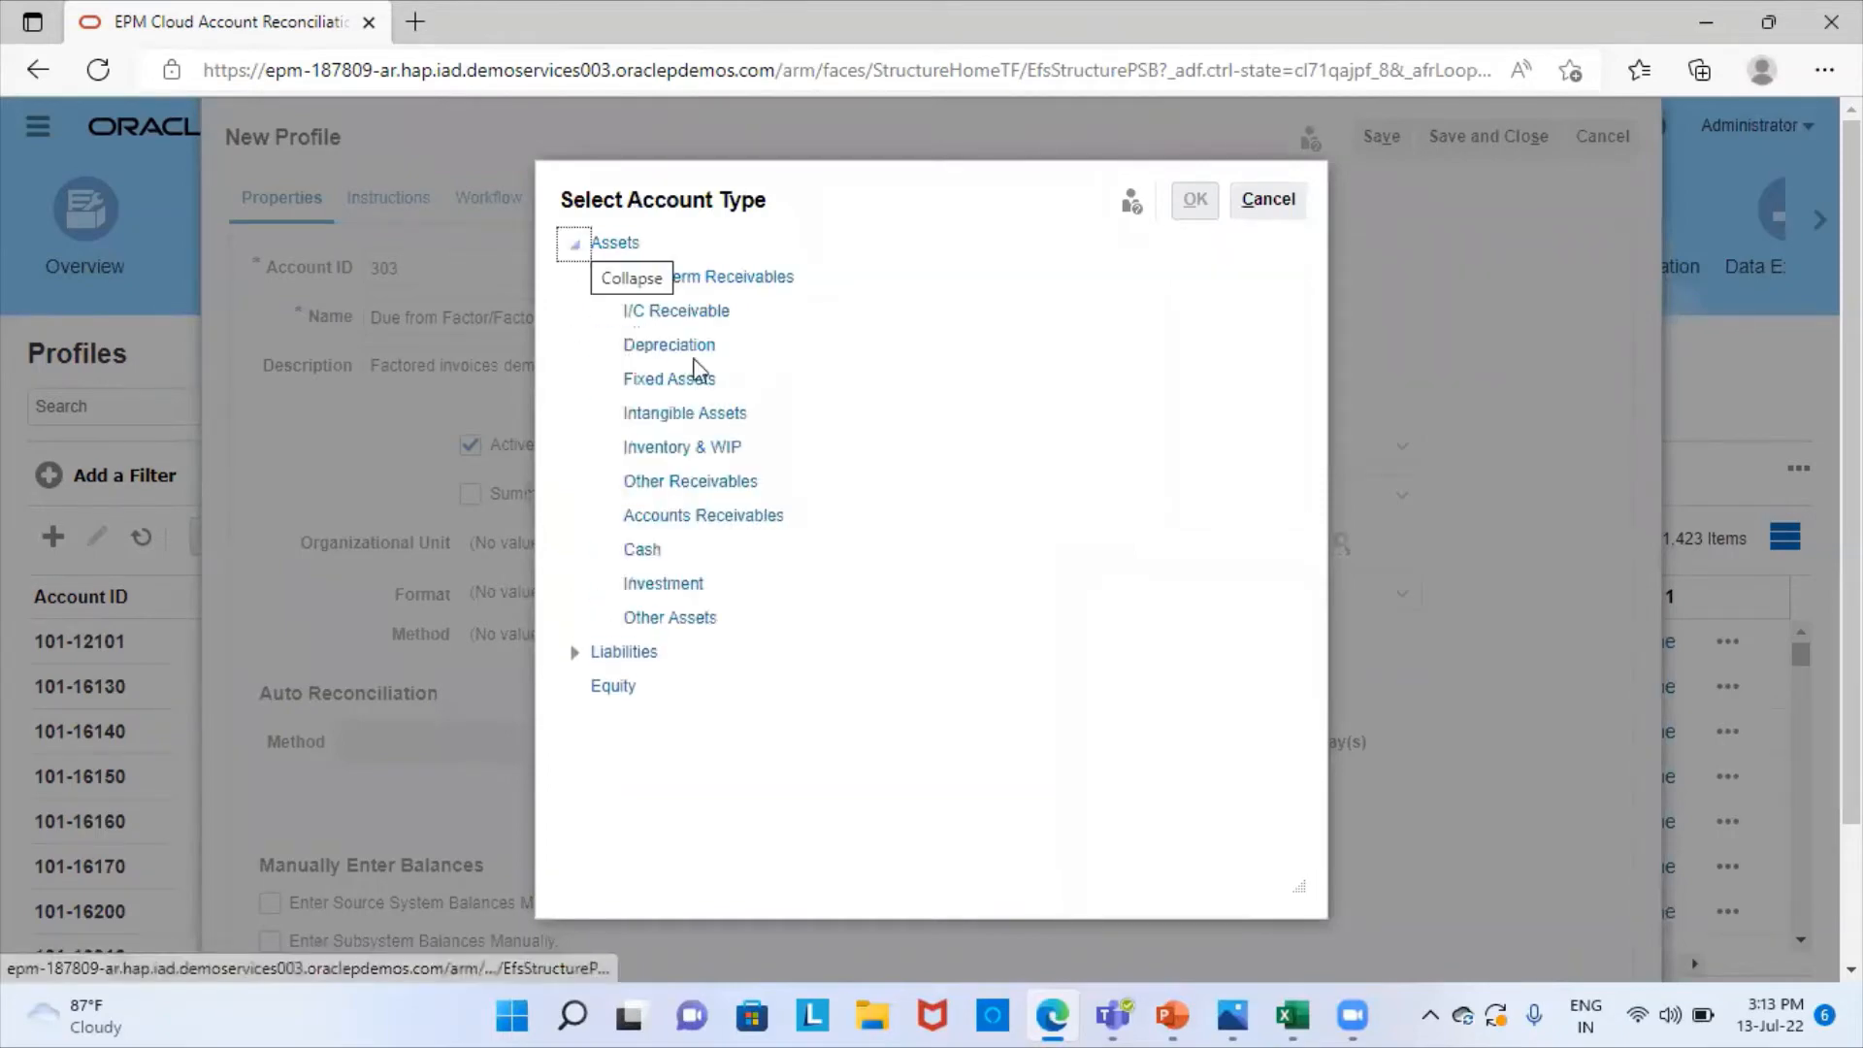
pyautogui.click(730, 518)
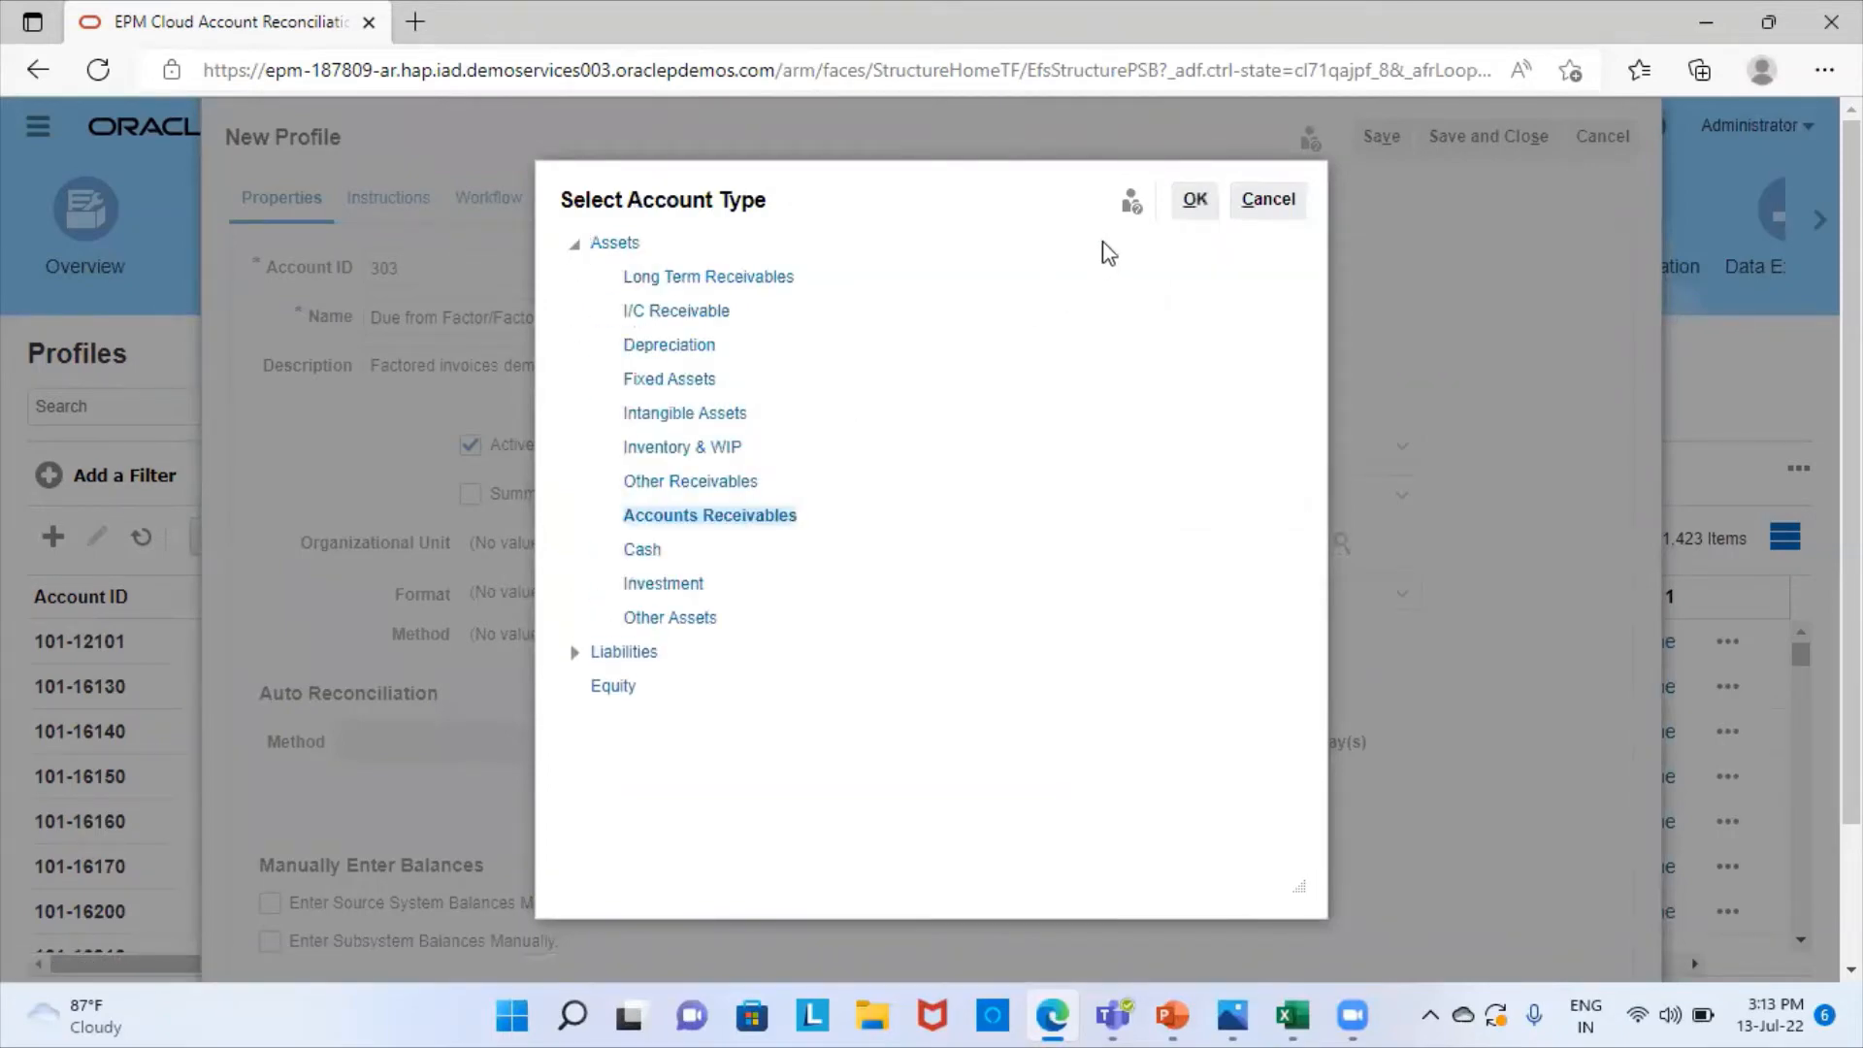
pyautogui.click(1194, 202)
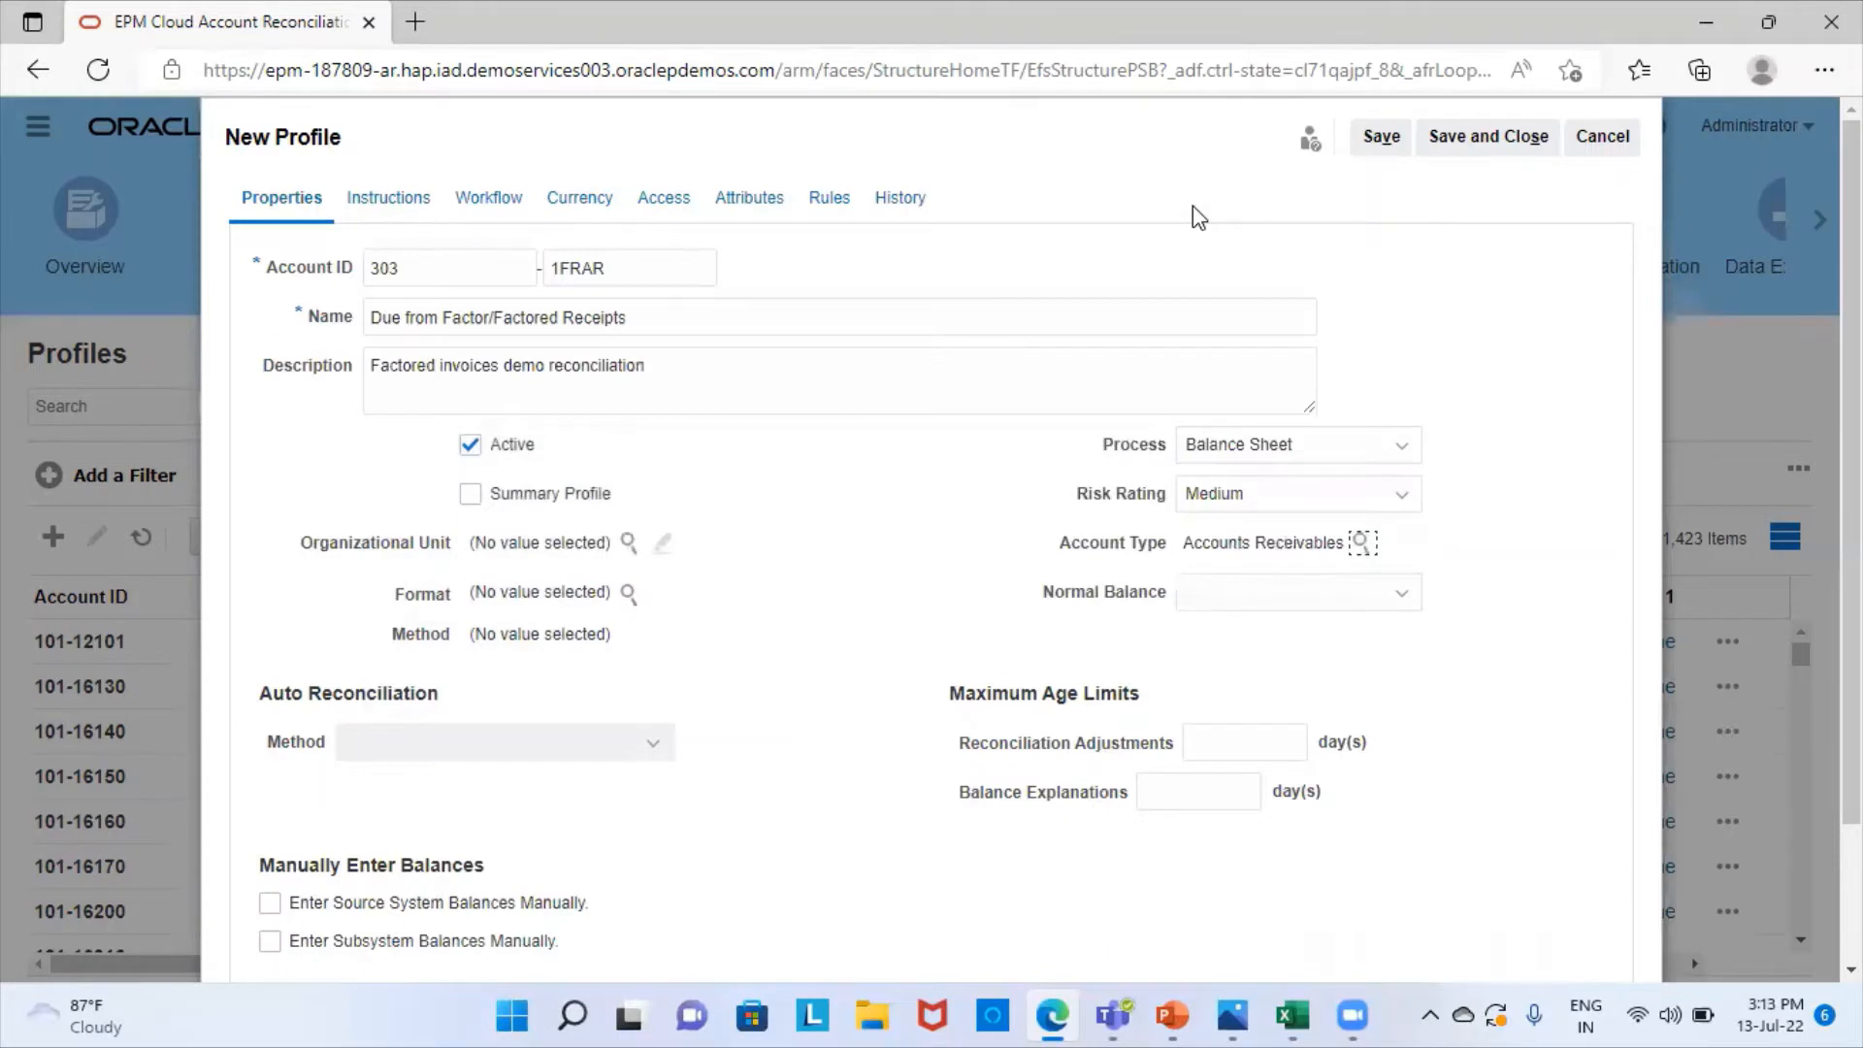
pyautogui.click(1257, 603)
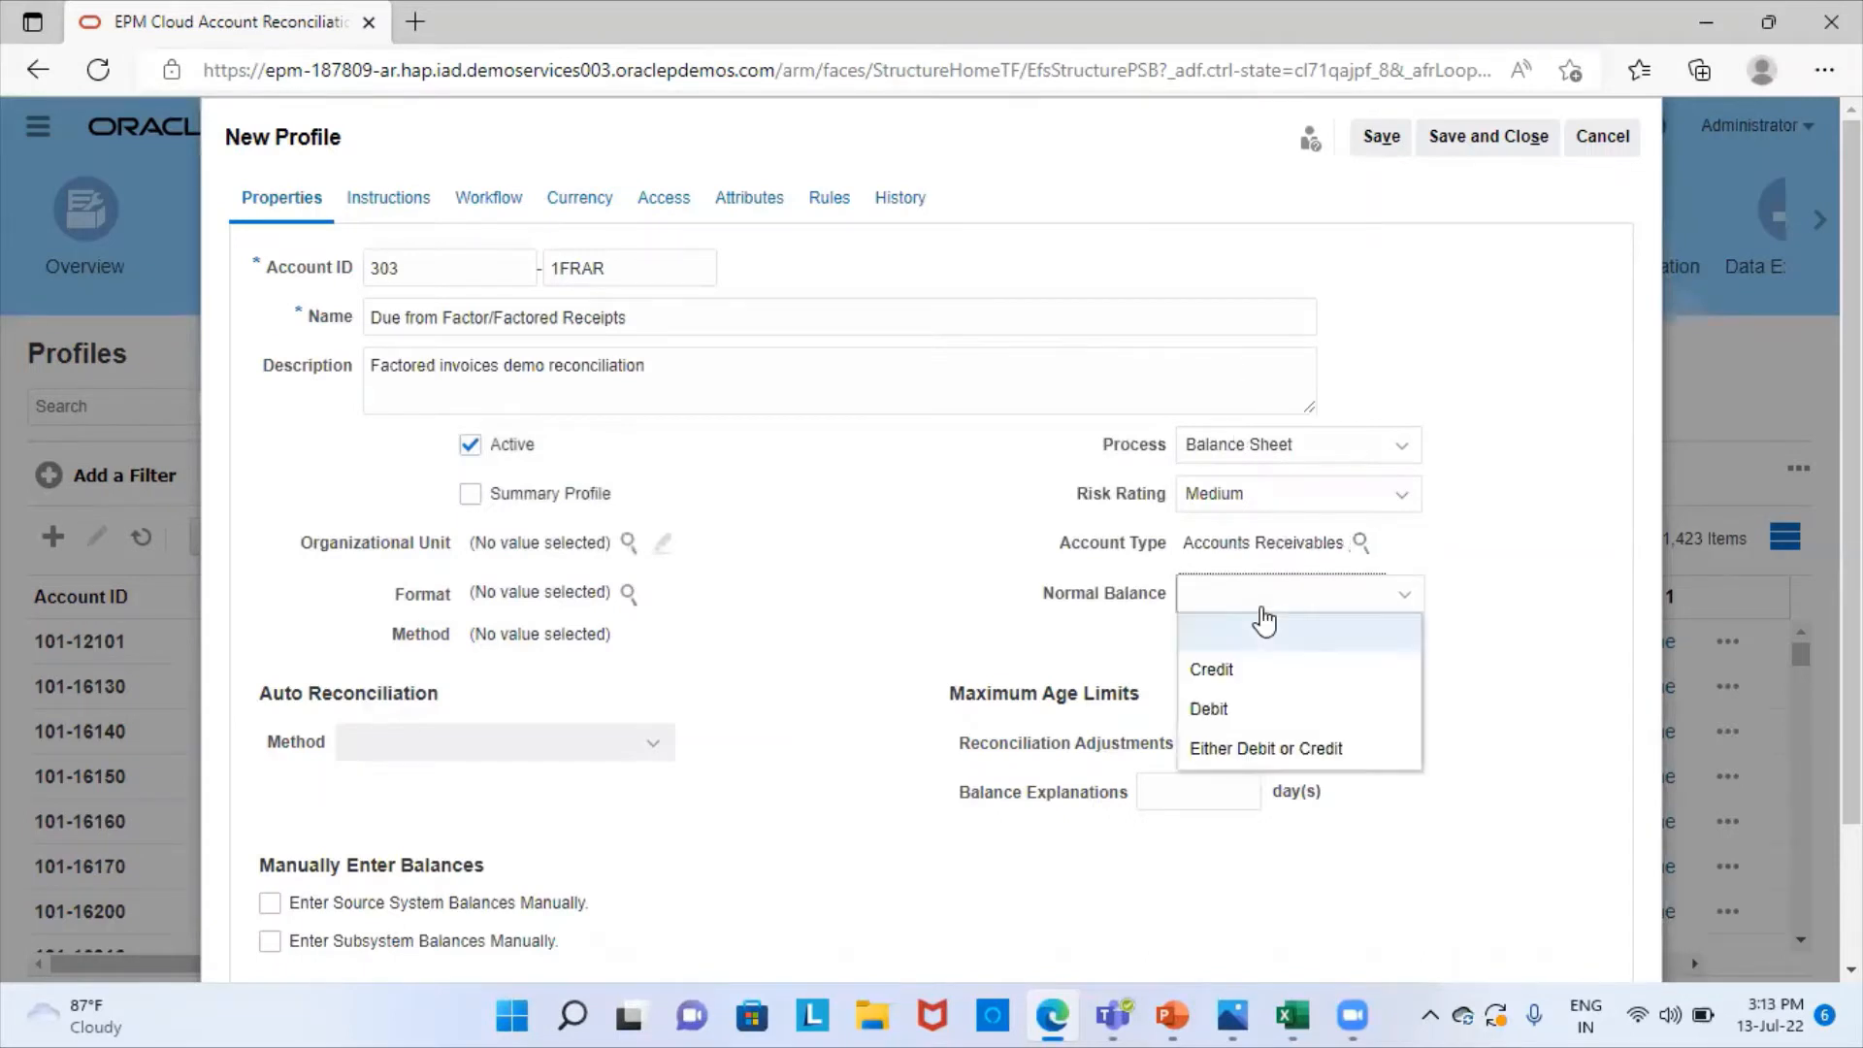
pyautogui.click(1210, 713)
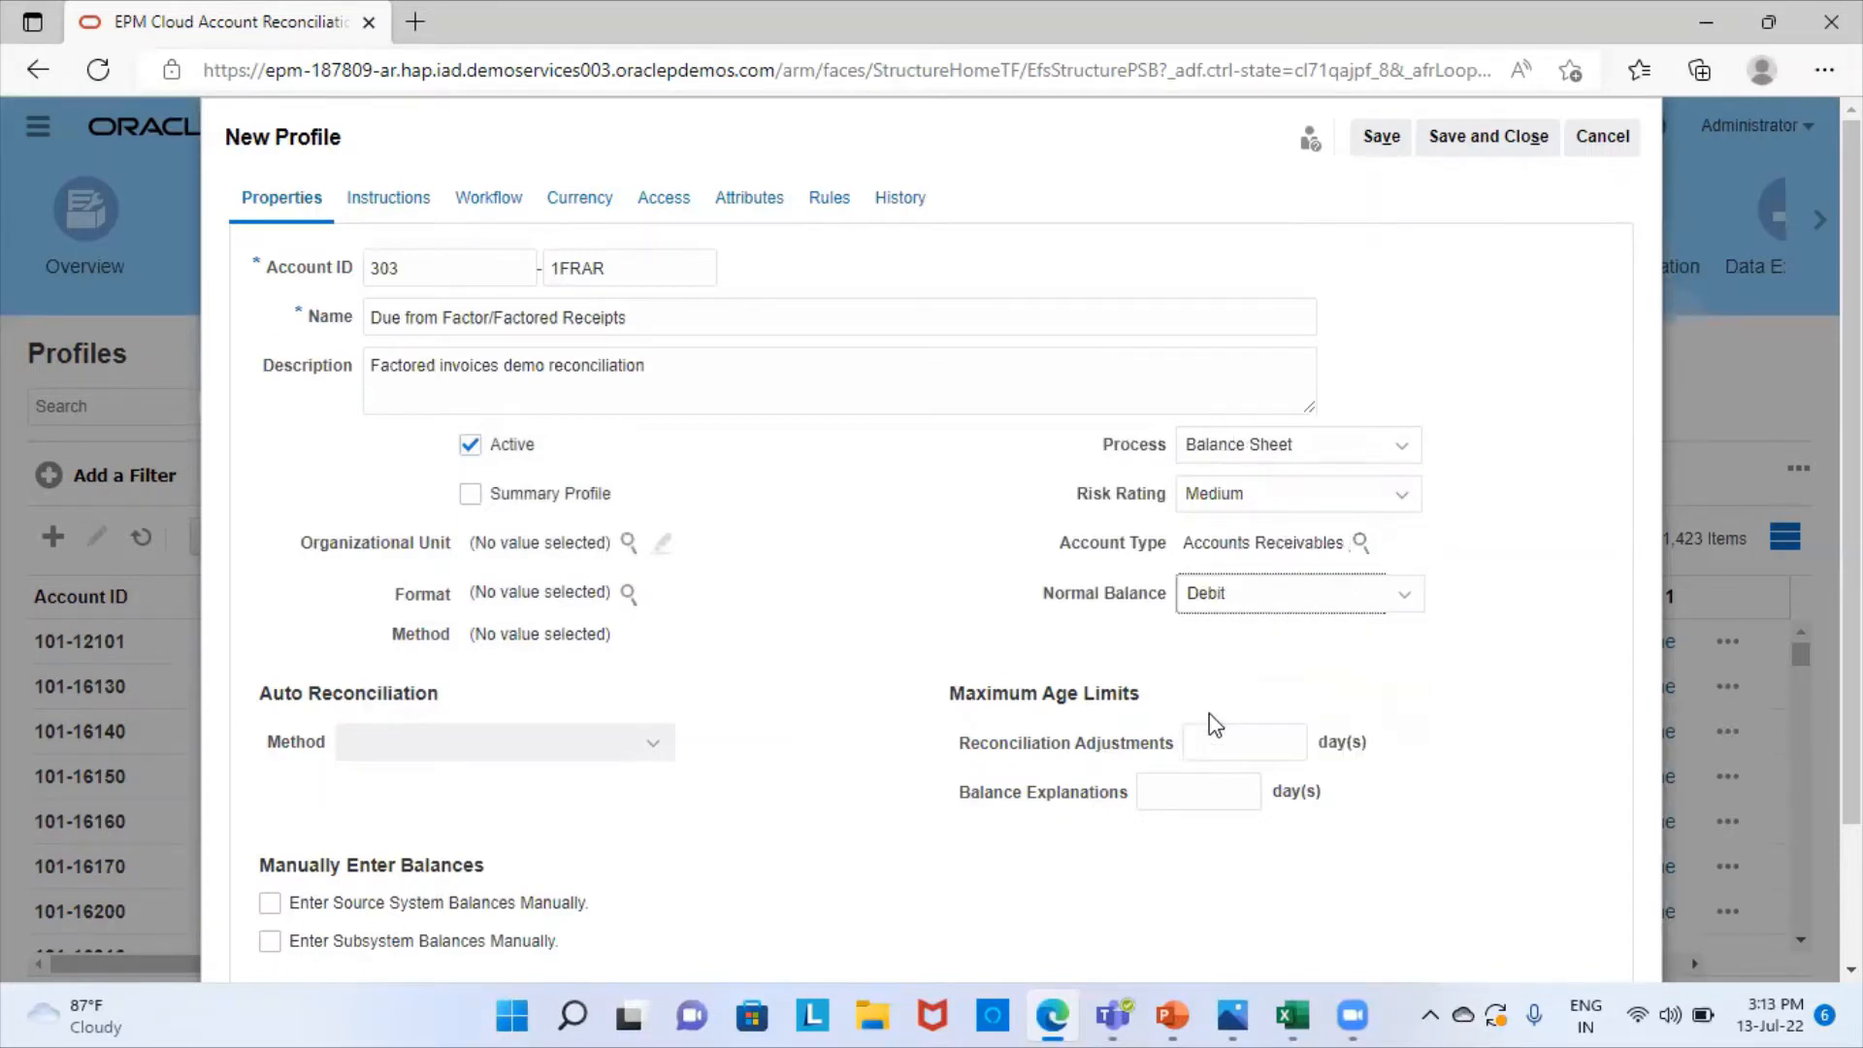
# - Assign the profile to the North America organizational unit under Americas
pyautogui.click(630, 541)
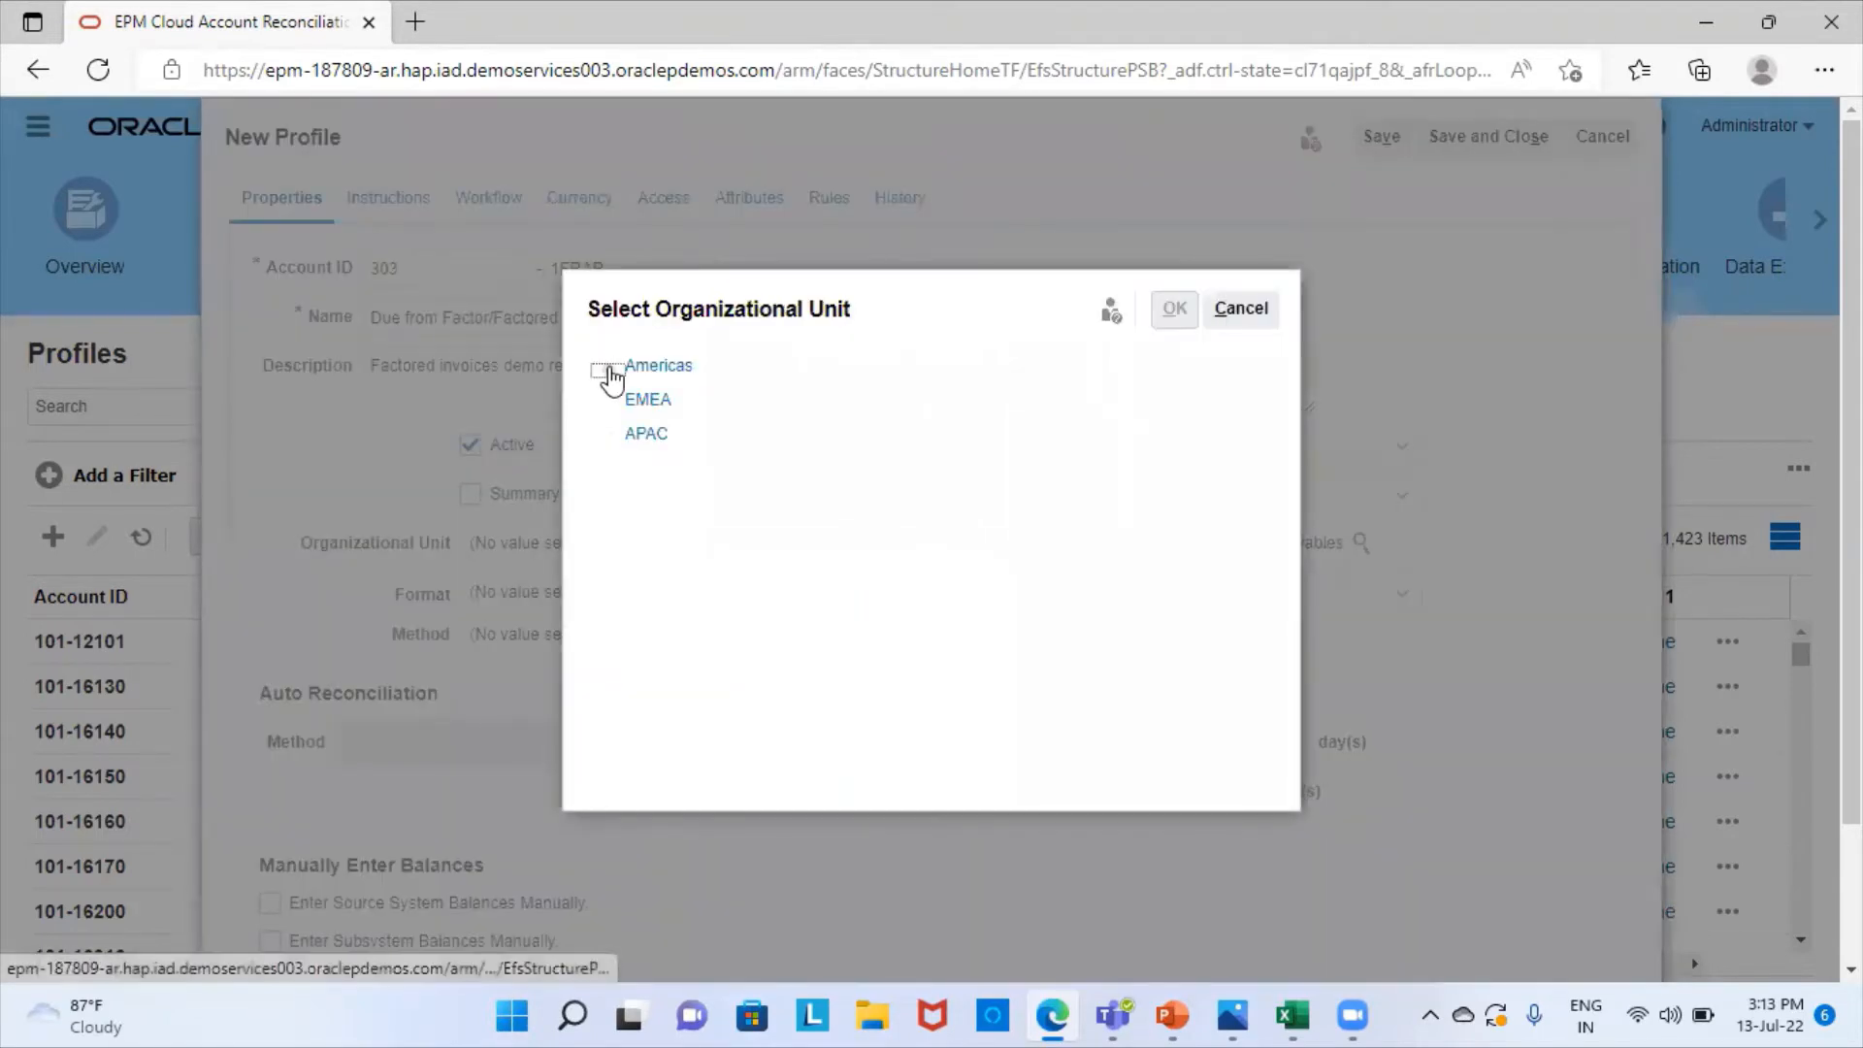
pyautogui.click(609, 368)
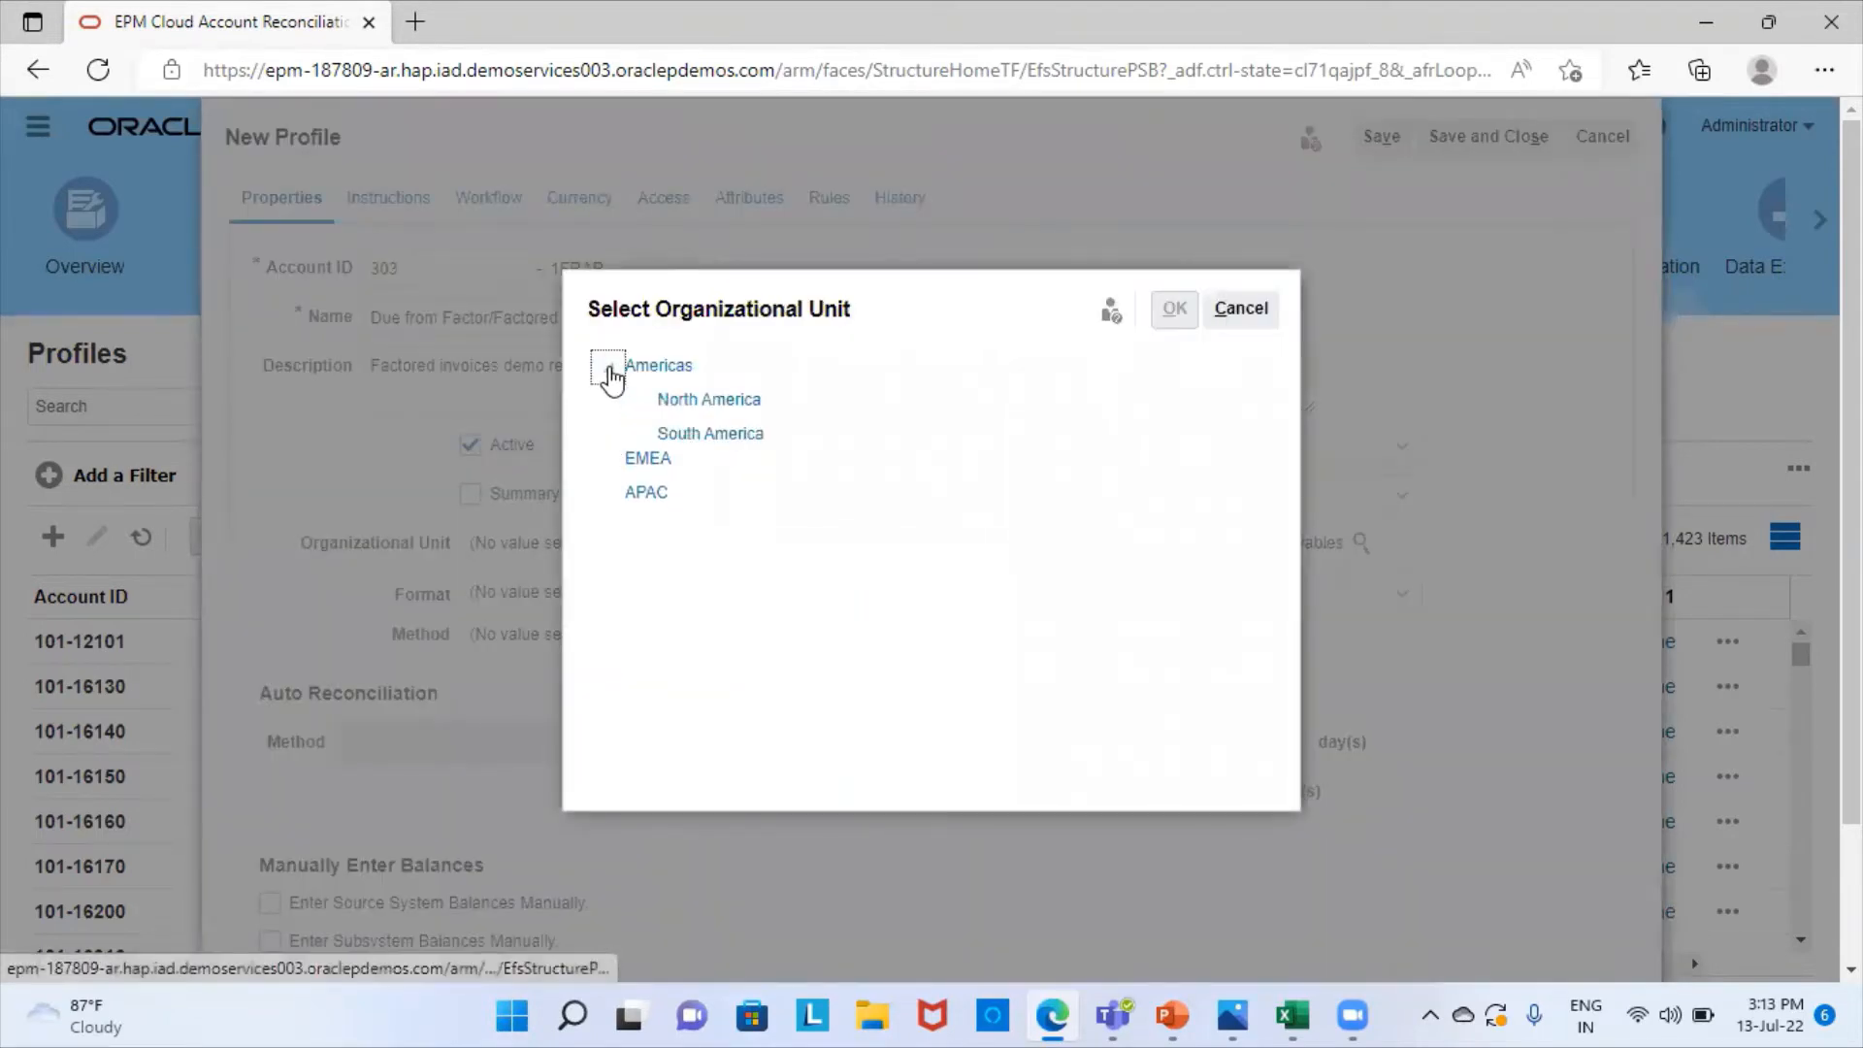
pyautogui.click(679, 401)
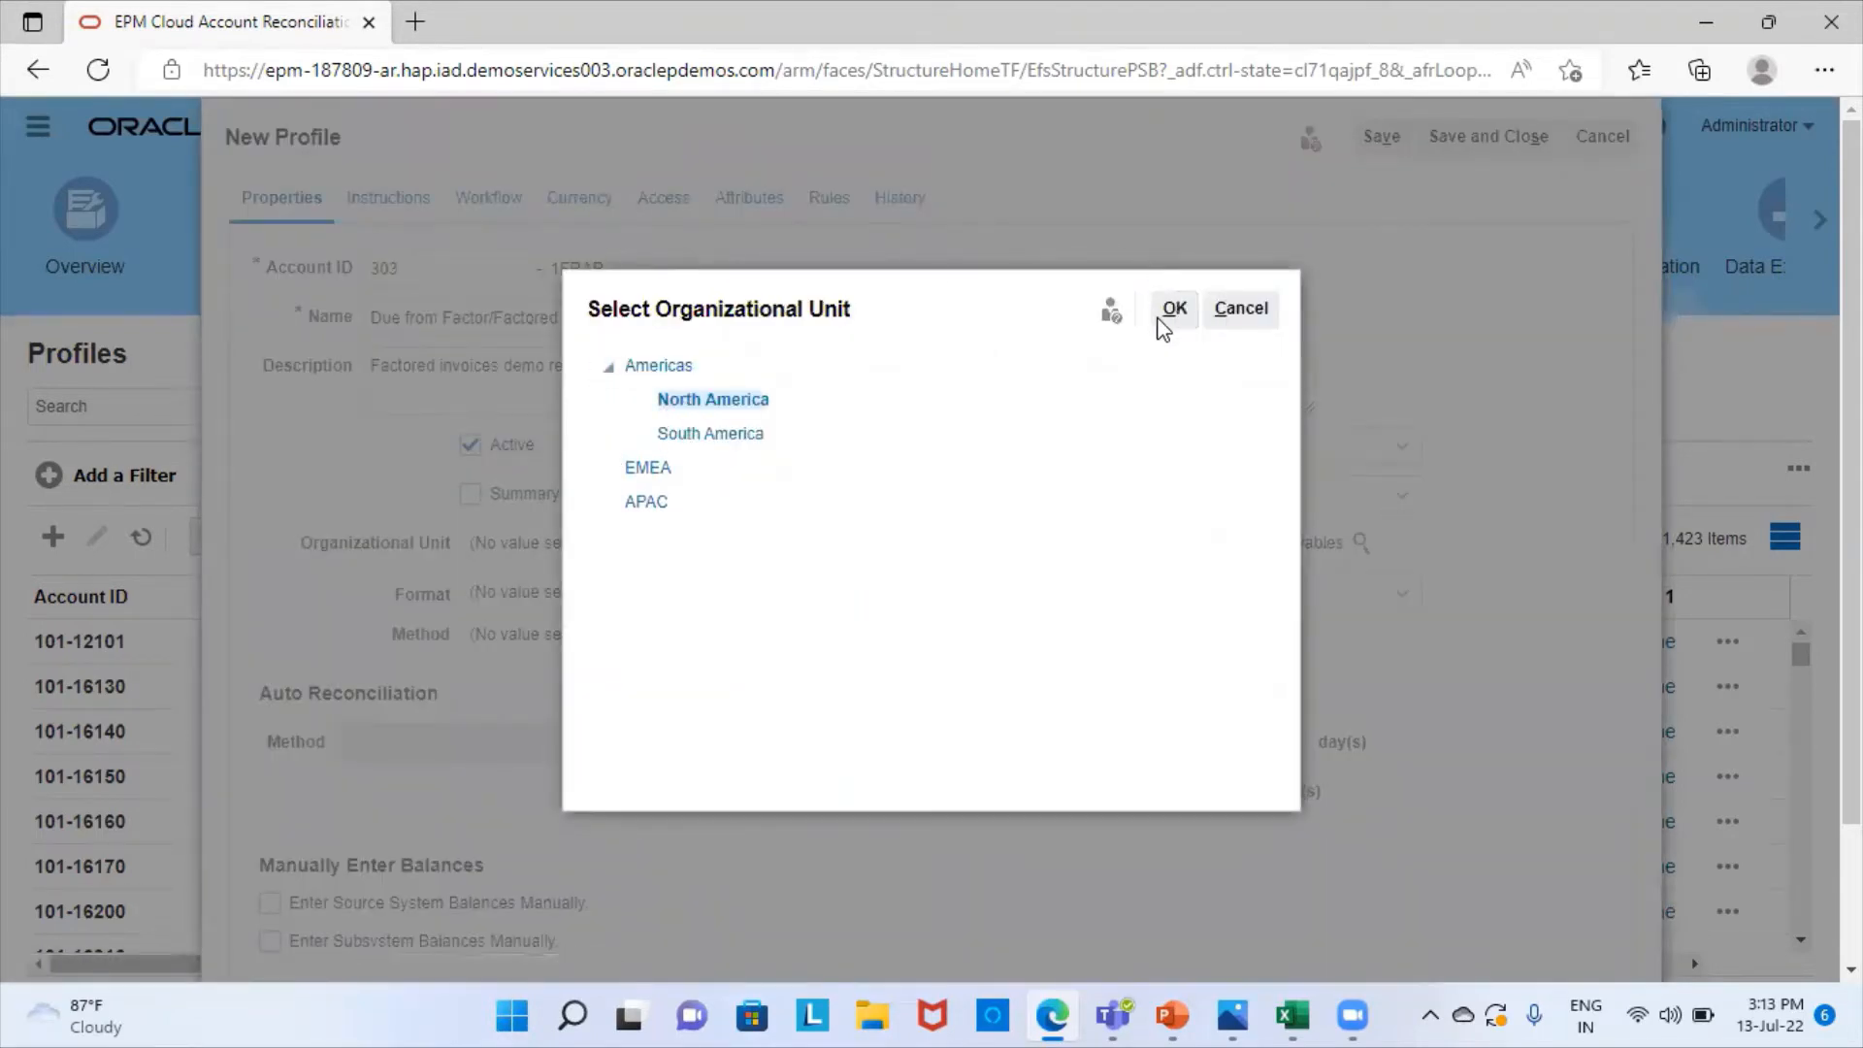
pyautogui.click(1170, 310)
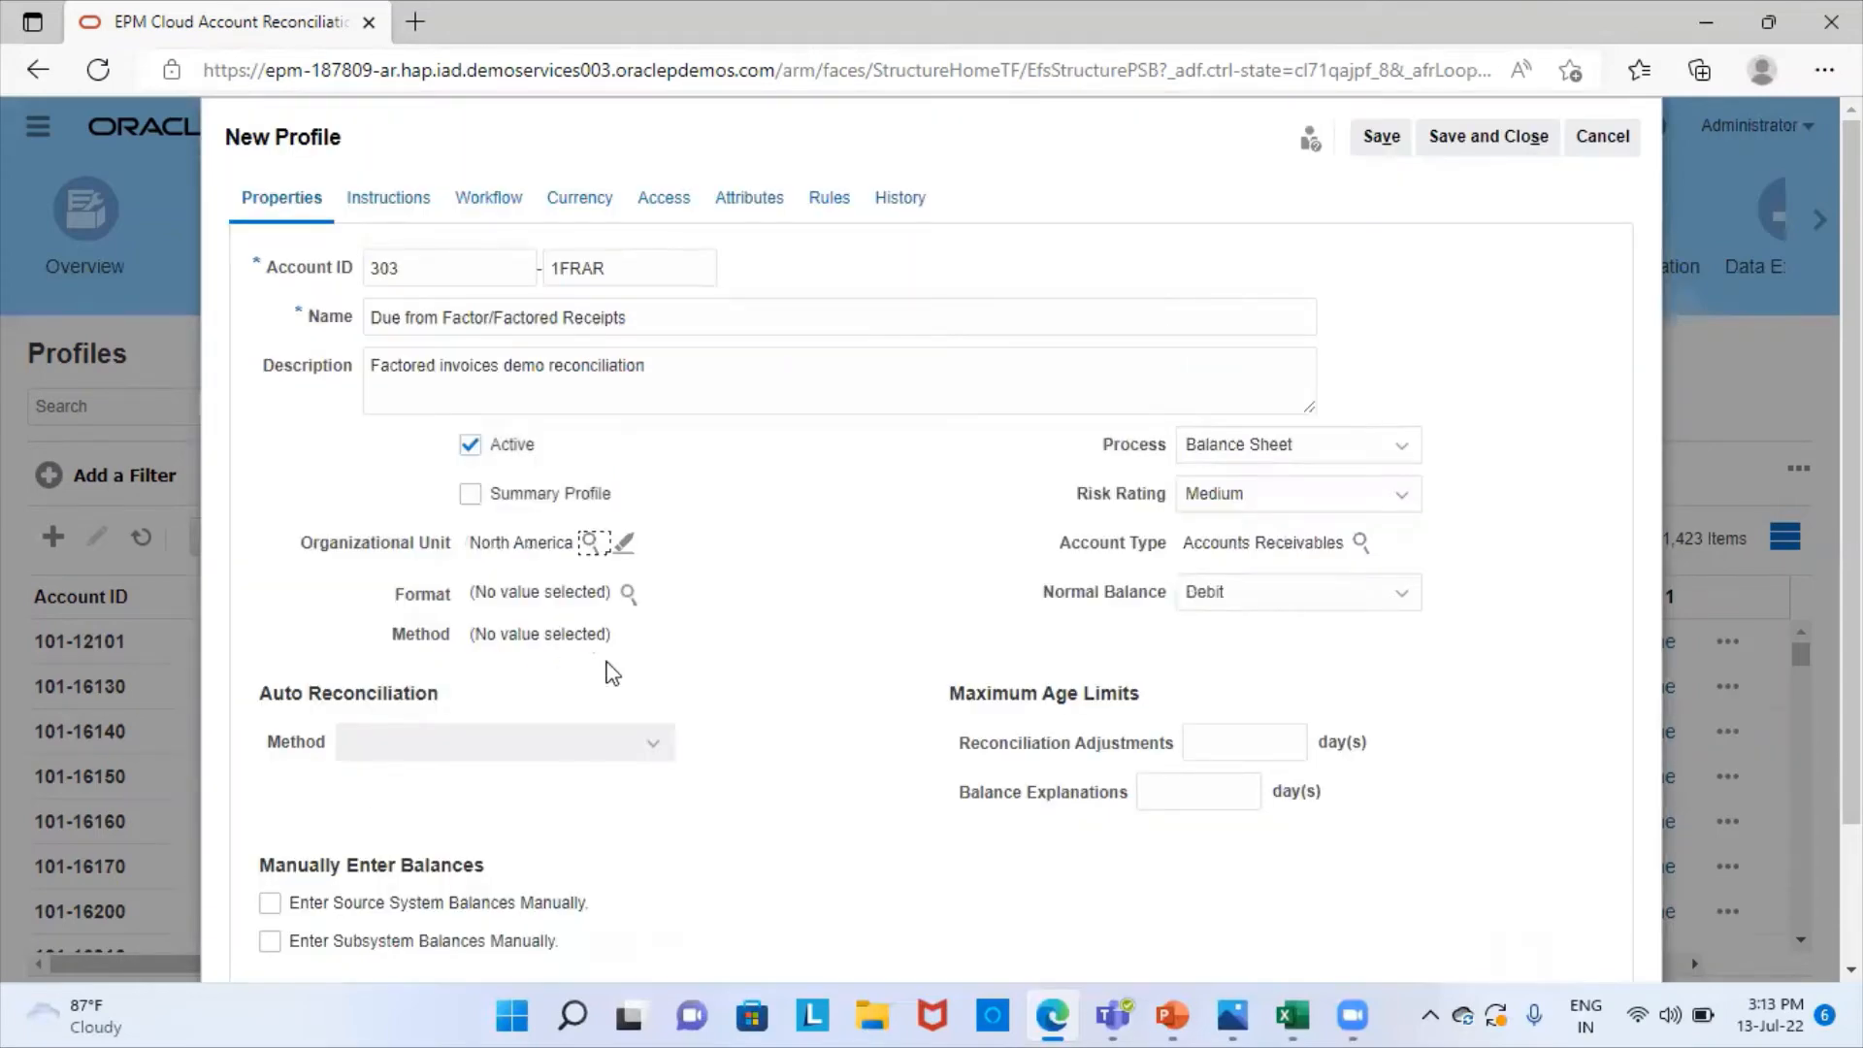
# - Assign the Zero Balance Accounts format to the profile and set its auto reconciliation method to "Balance is zero"
pyautogui.click(638, 594)
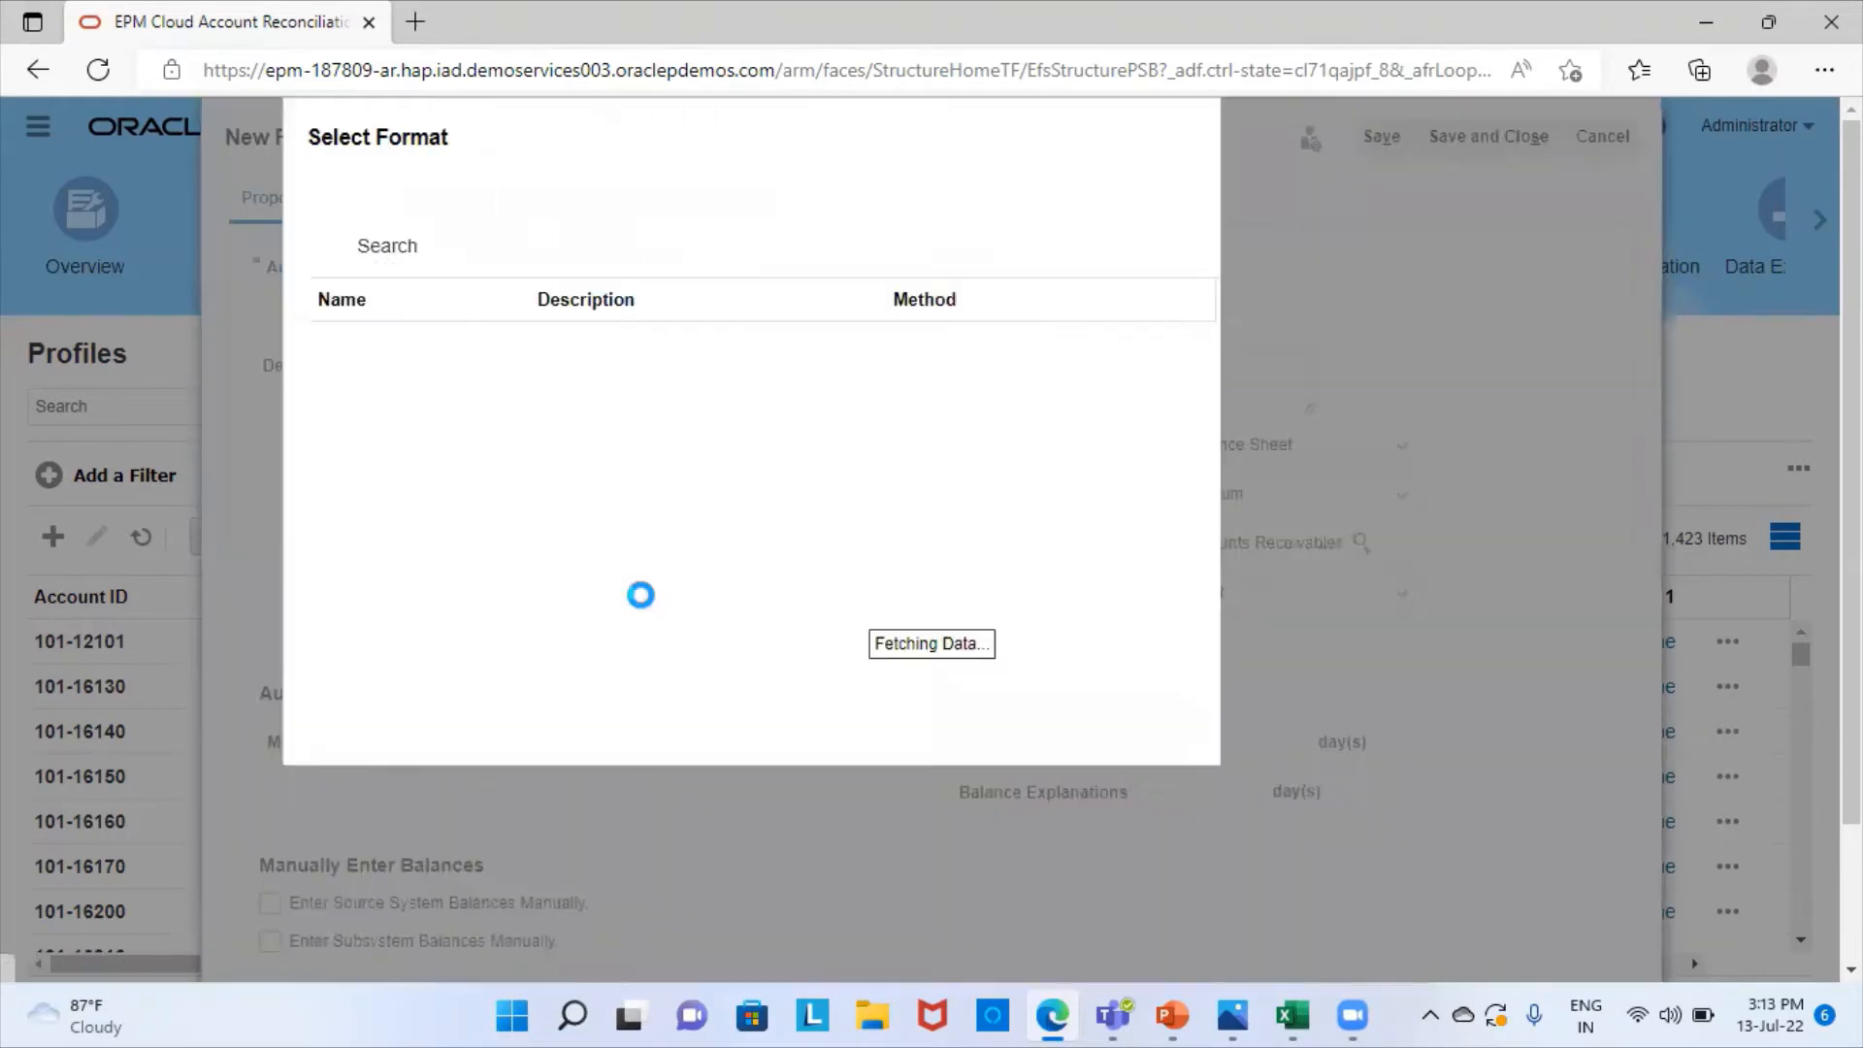
pyautogui.scroll(-3, 500, 742)
pyautogui.scroll(-10, 499, 742)
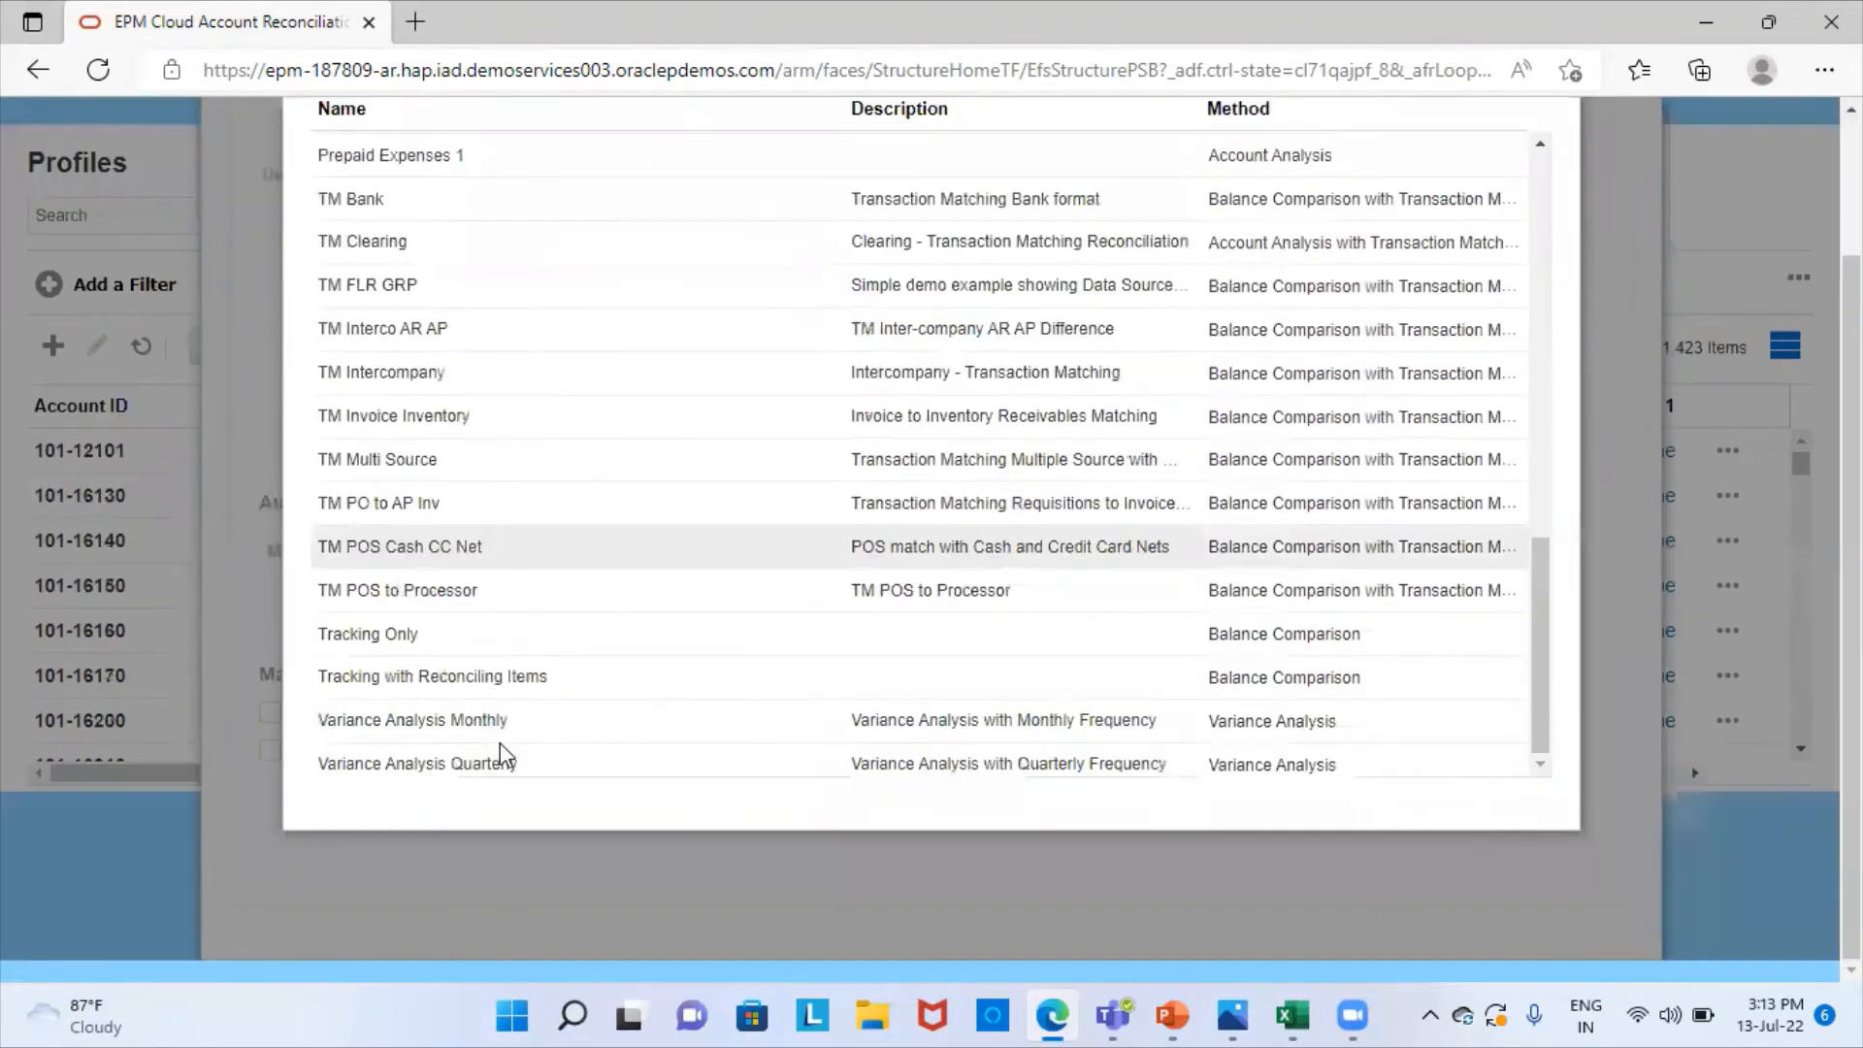
pyautogui.click(423, 770)
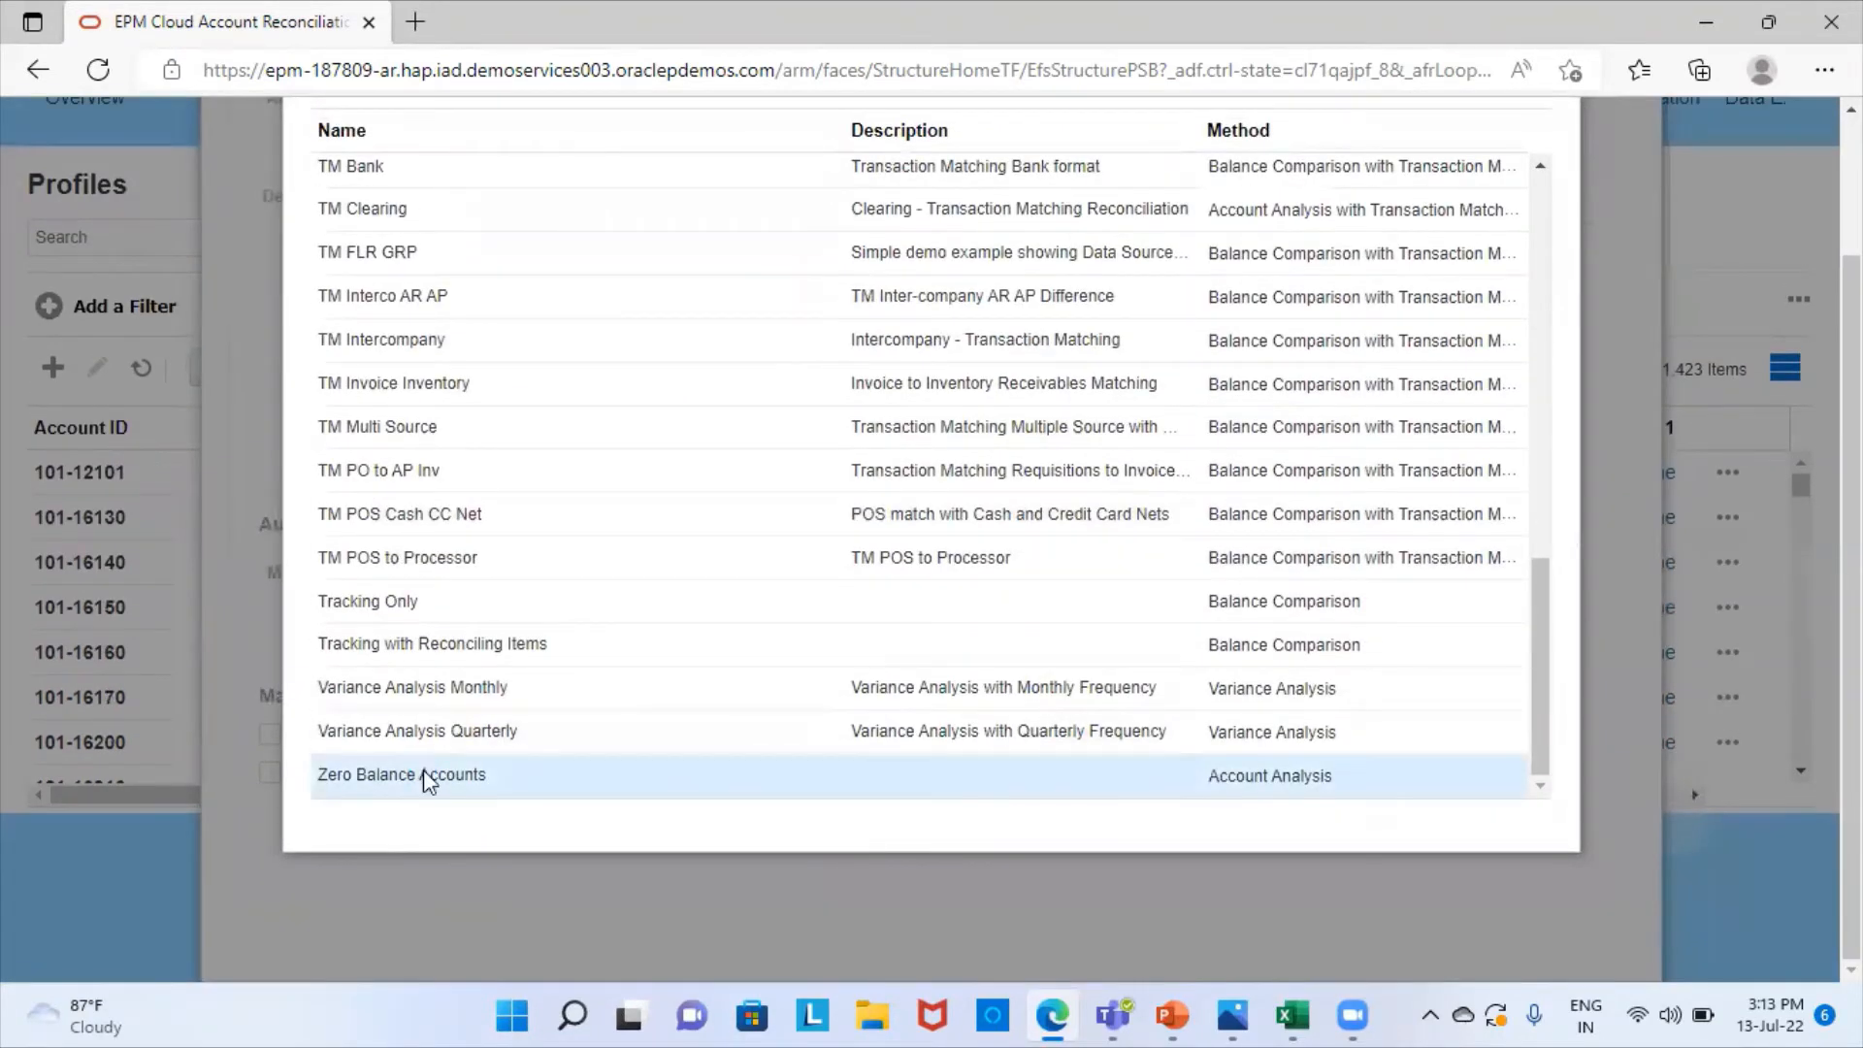
pyautogui.scroll(15, 1132, 223)
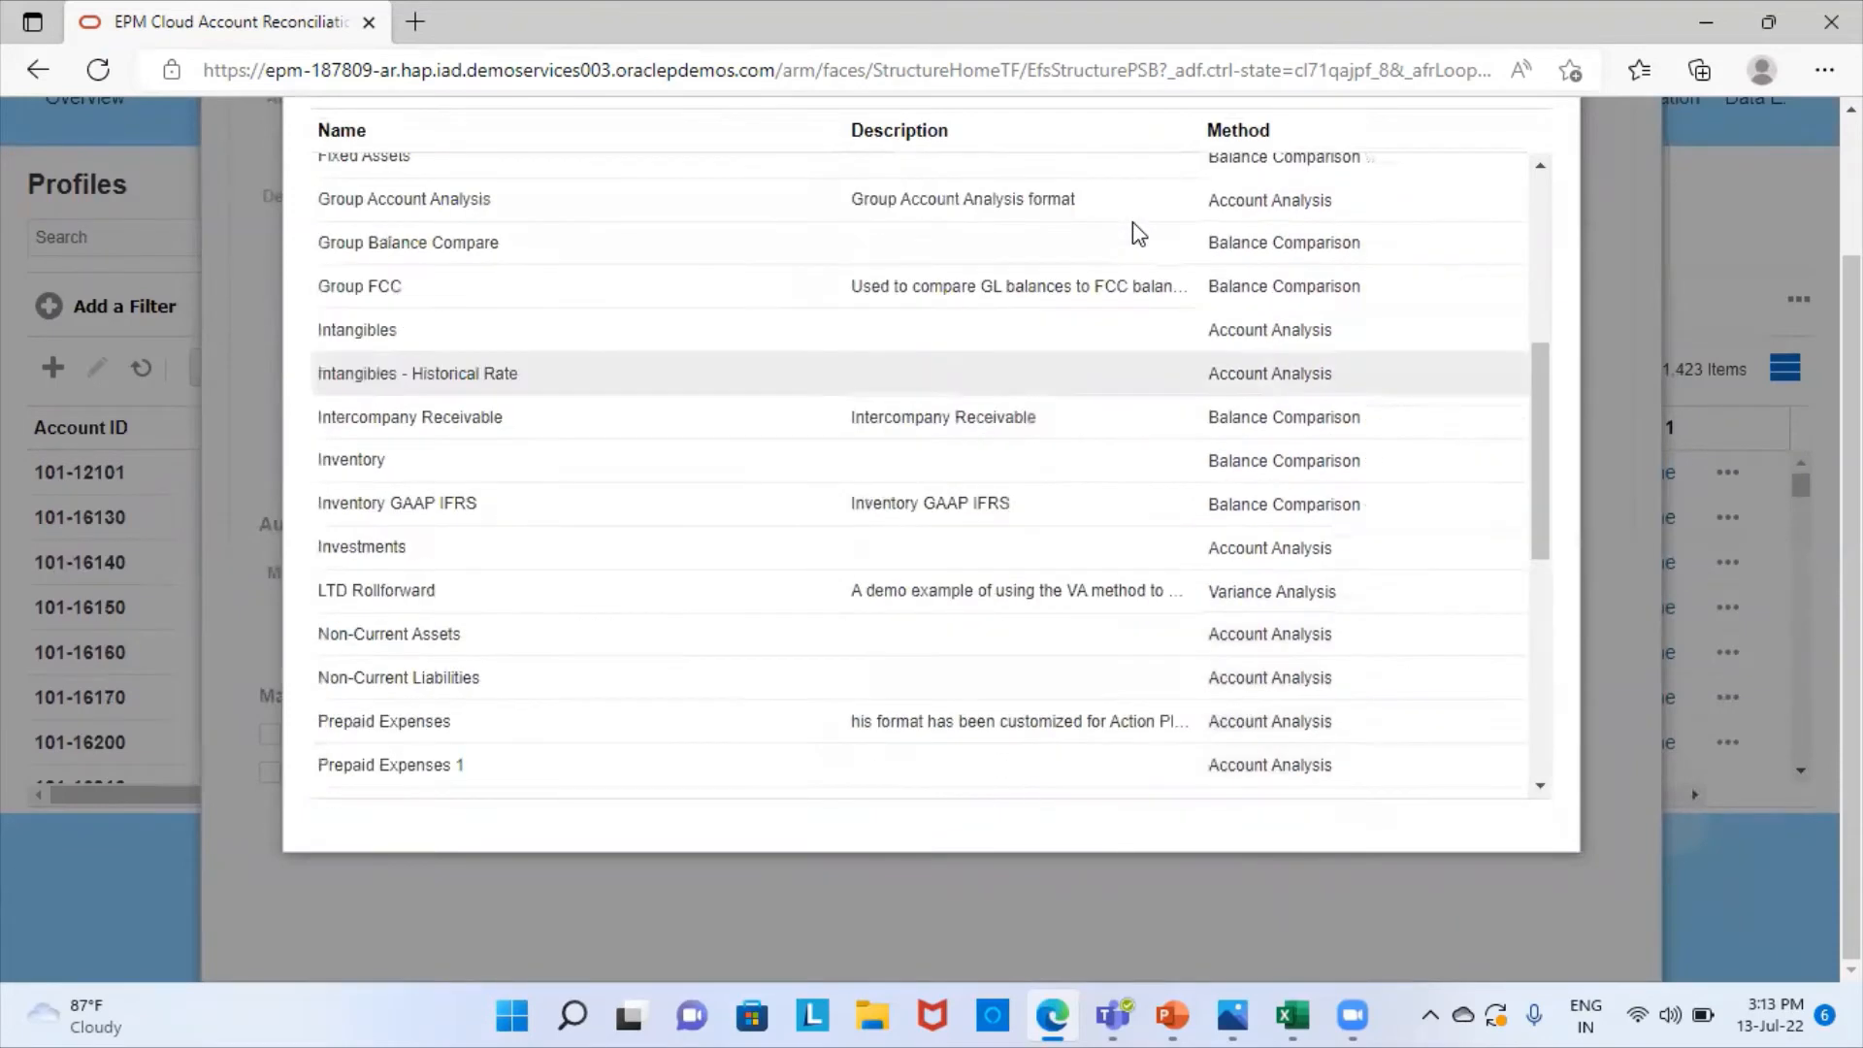
pyautogui.scroll(2, 1430, 255)
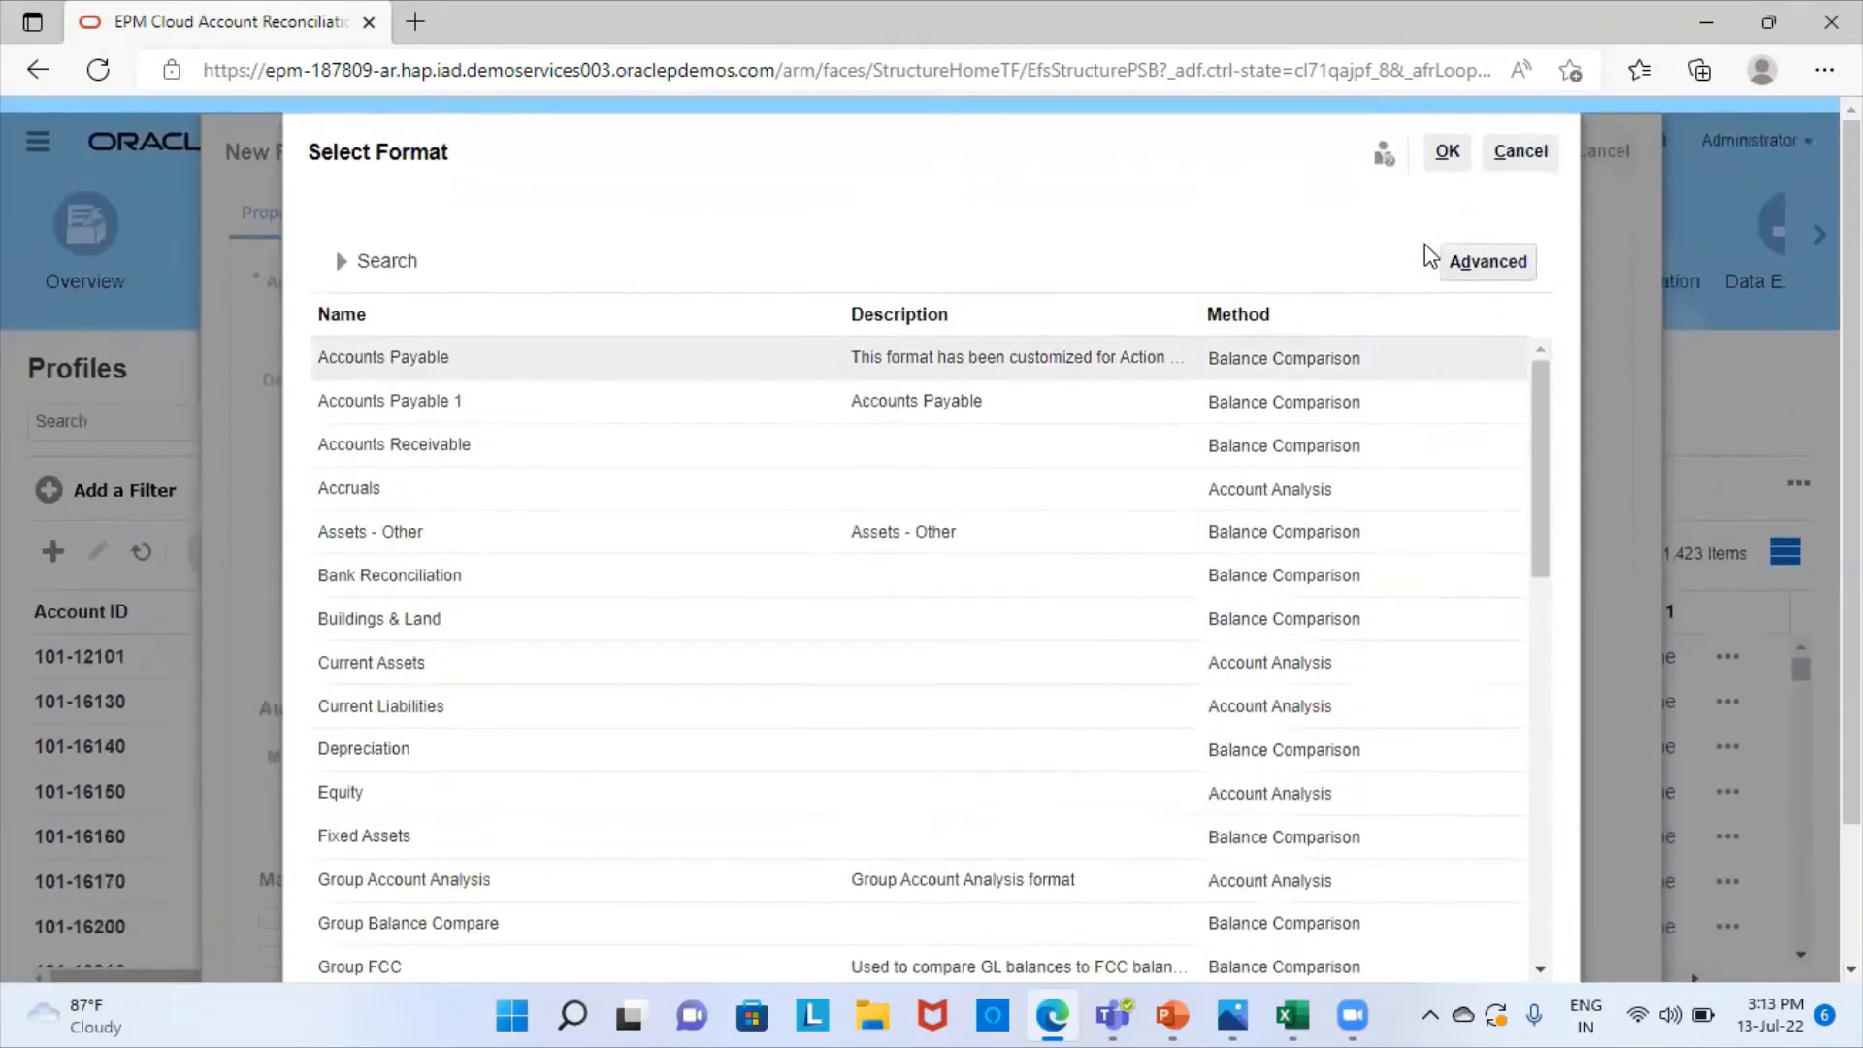
pyautogui.click(1446, 138)
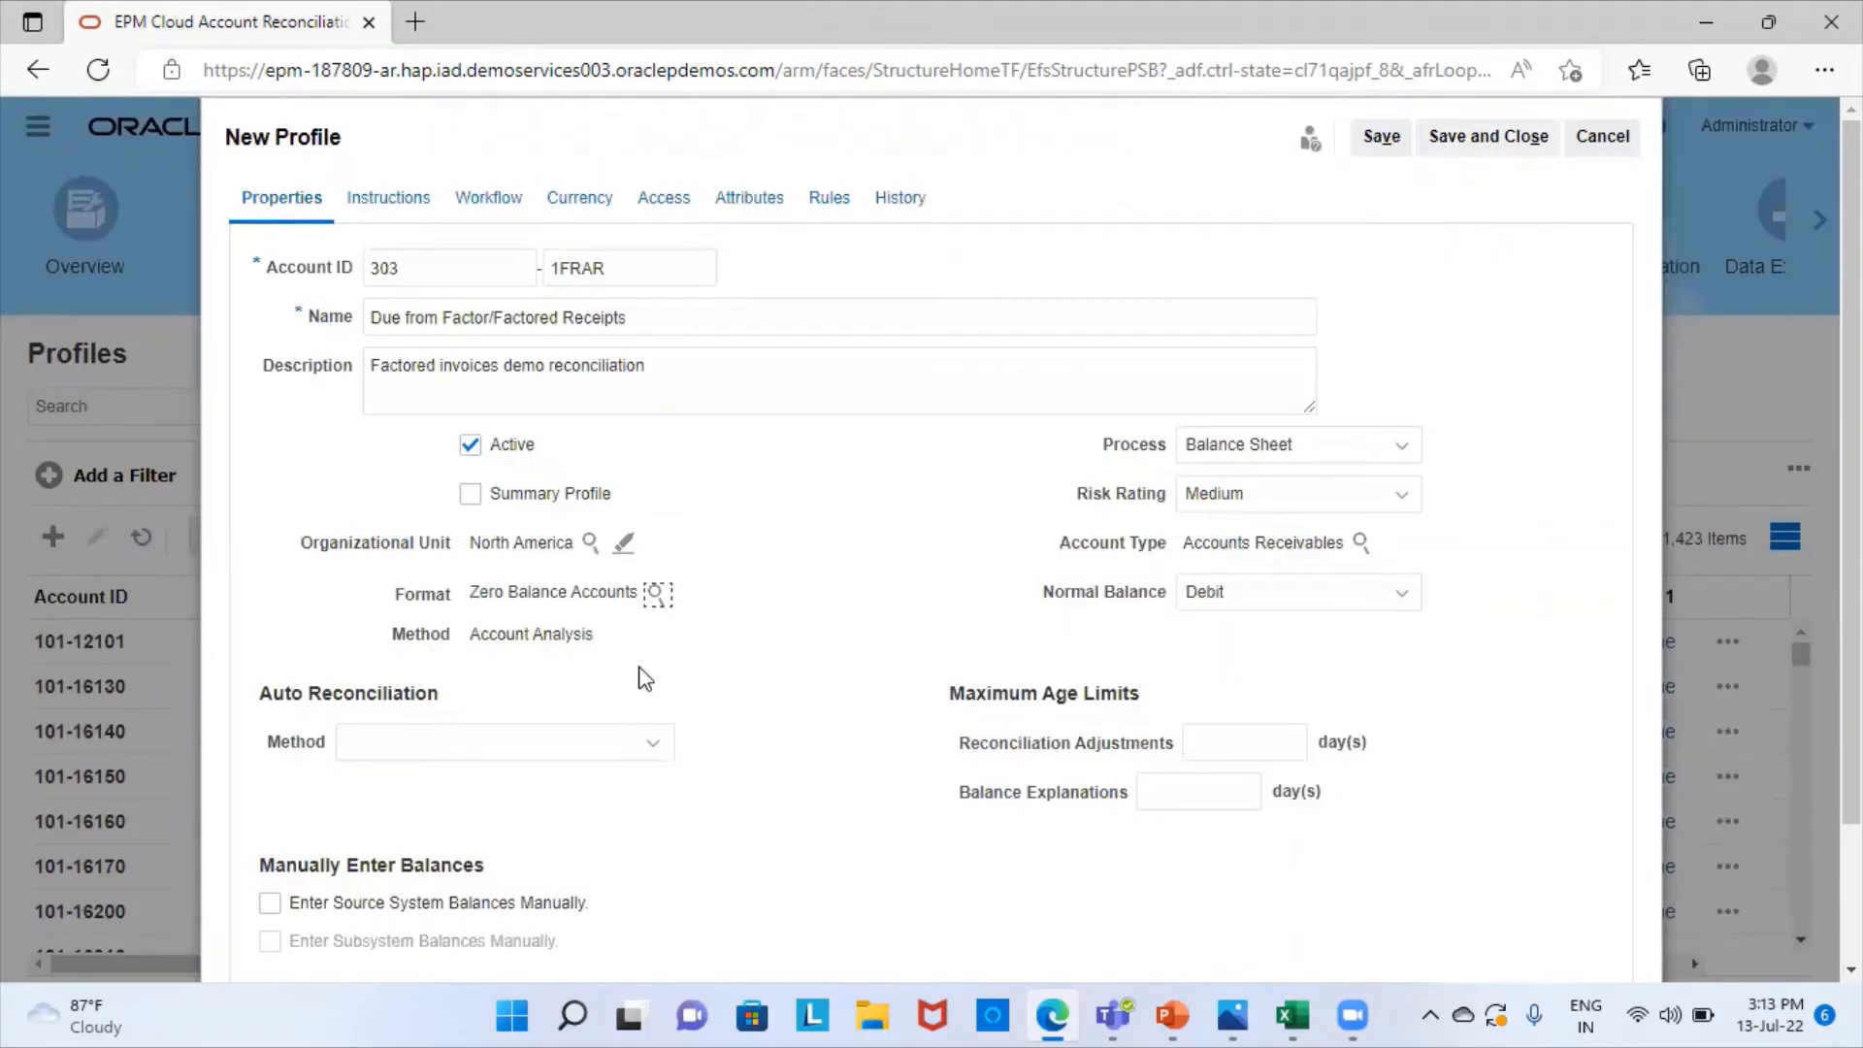
pyautogui.click(541, 744)
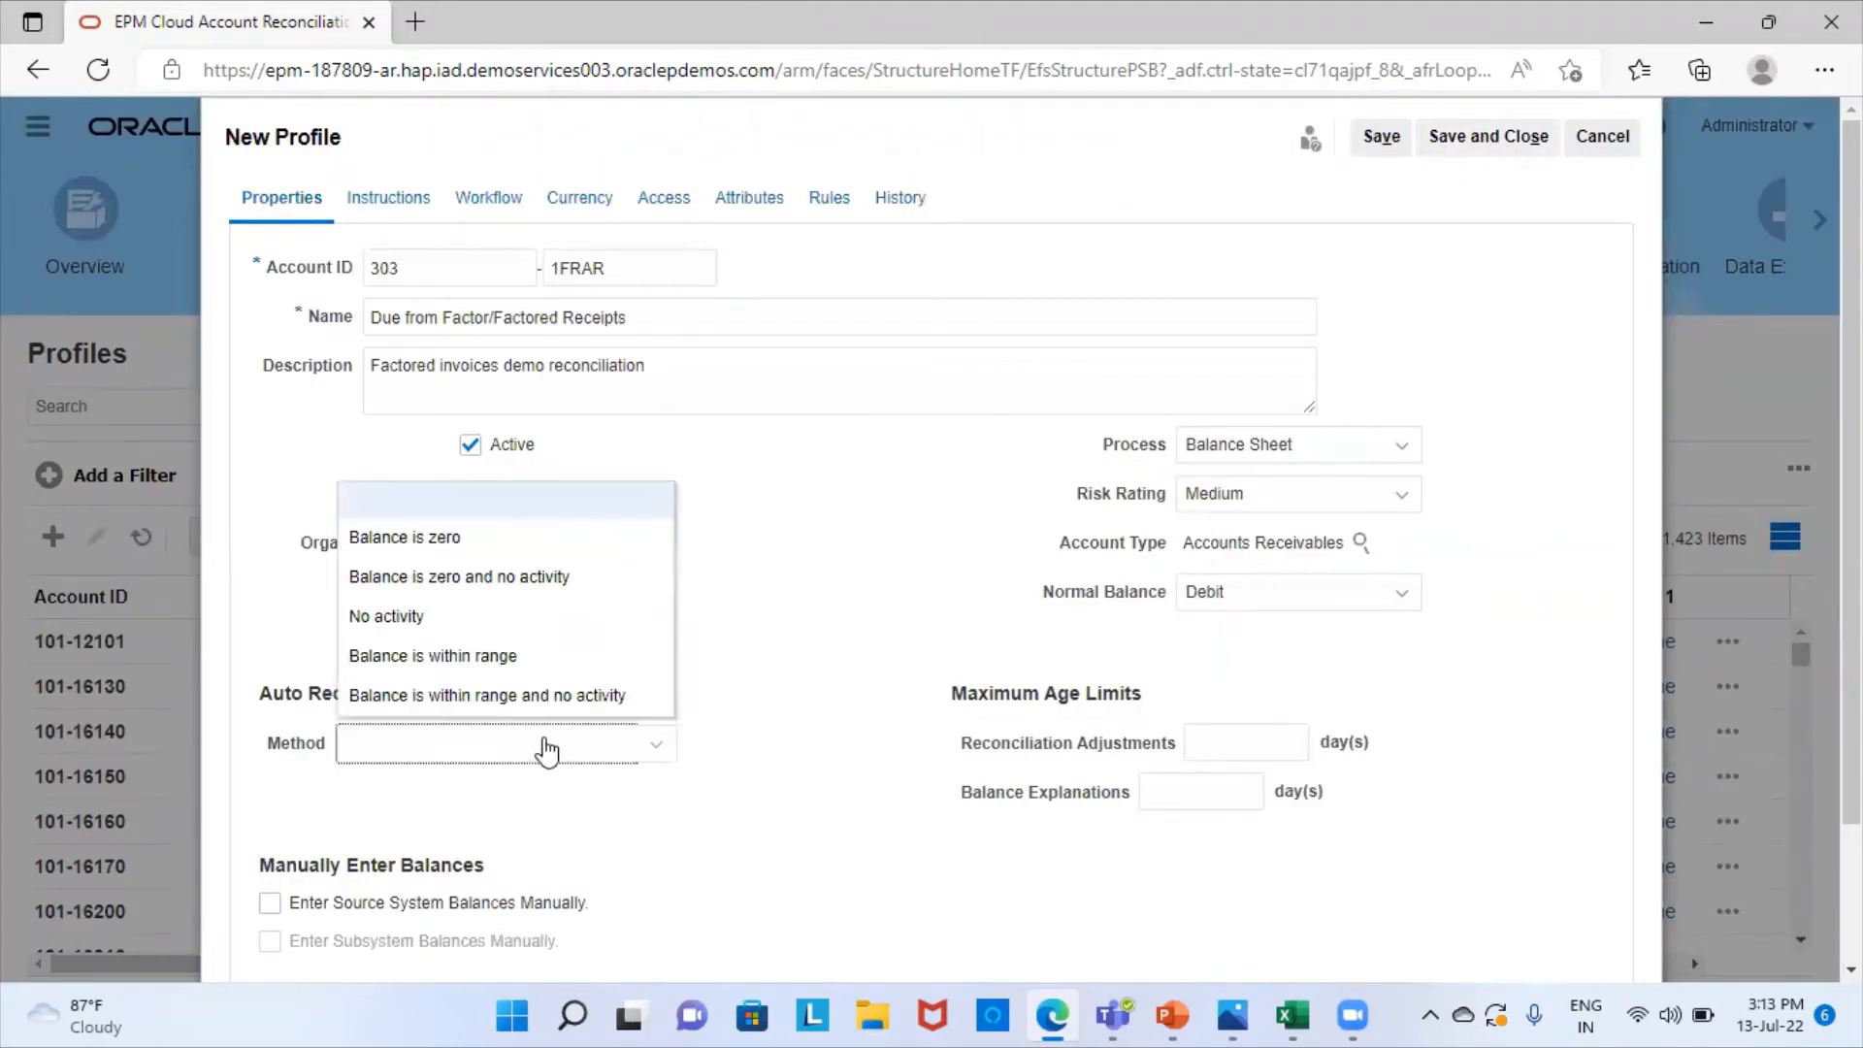
pyautogui.click(446, 538)
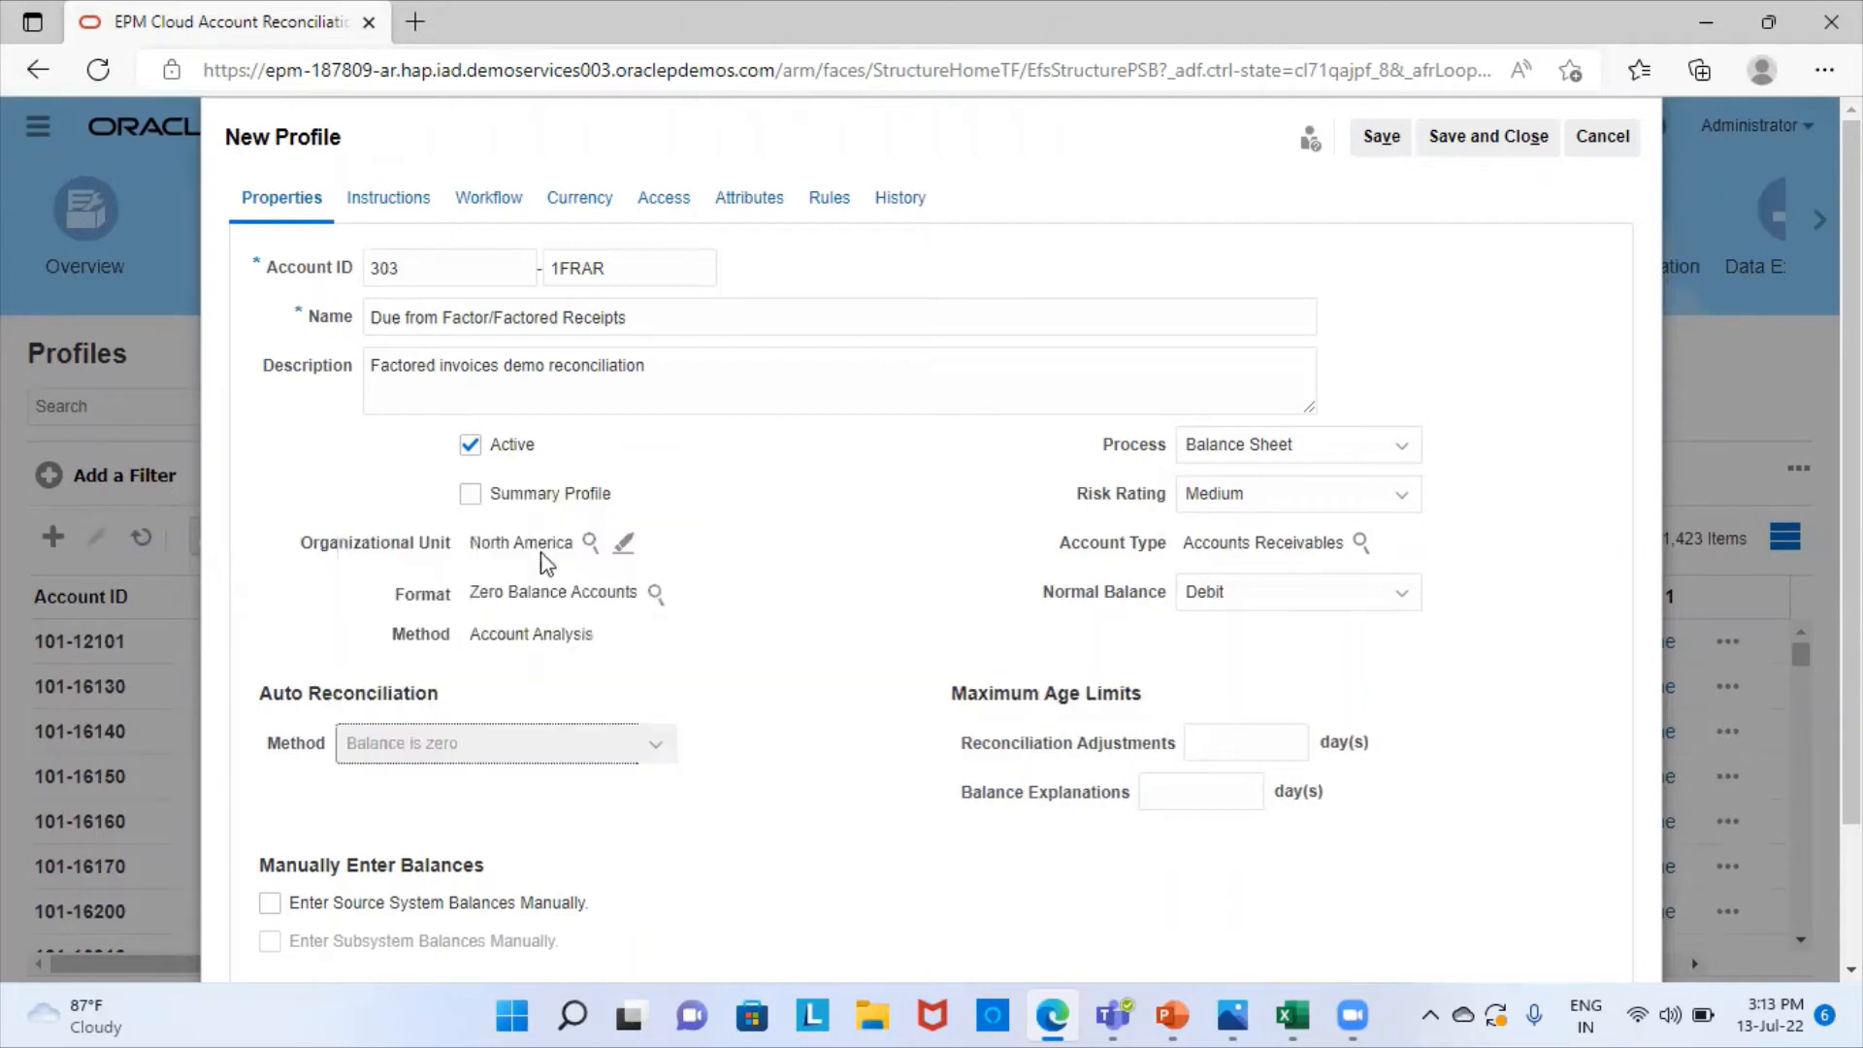
# - Set the maximum age limits to 10 days for reconciliation adjustments and 30 days for balance explanations
pyautogui.click(1271, 737)
pyautogui.write('10')
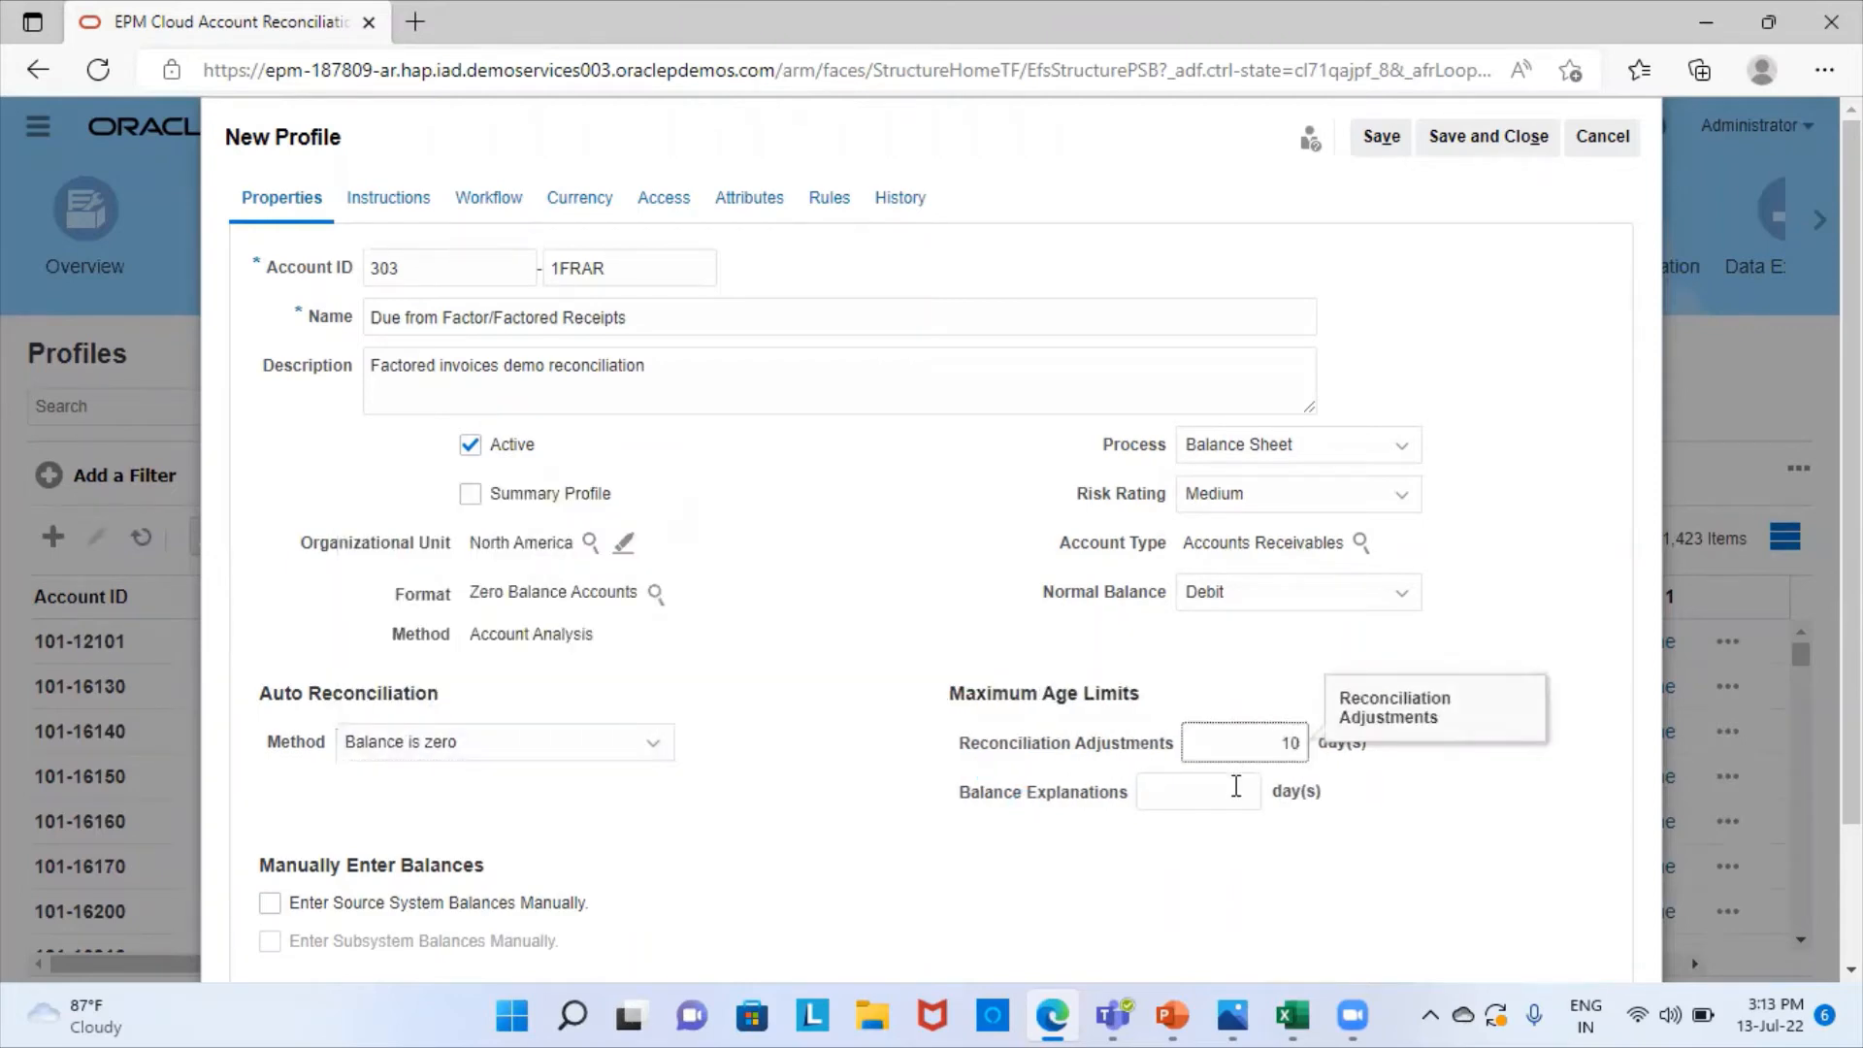
pyautogui.click(1236, 786)
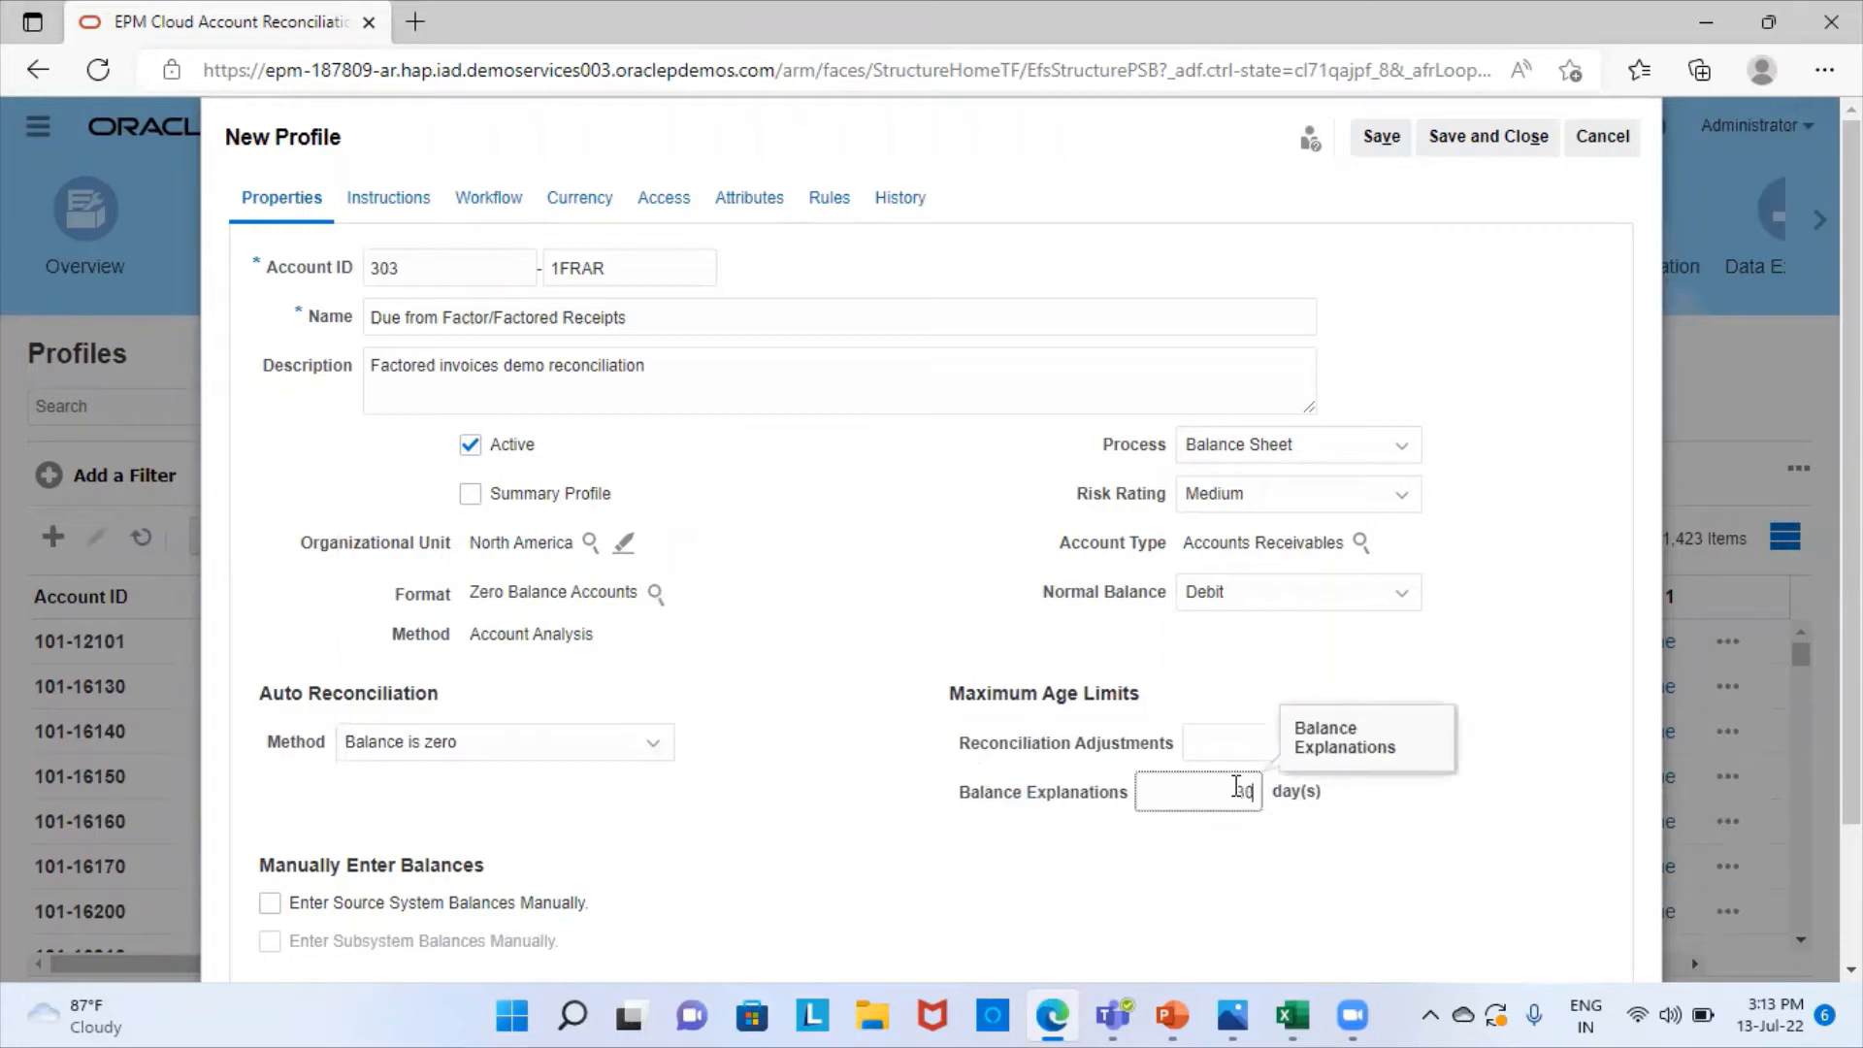
# - Assign a preparer in the profile's workflow by searching first names for "f" and selecting the second match
pyautogui.click(474, 200)
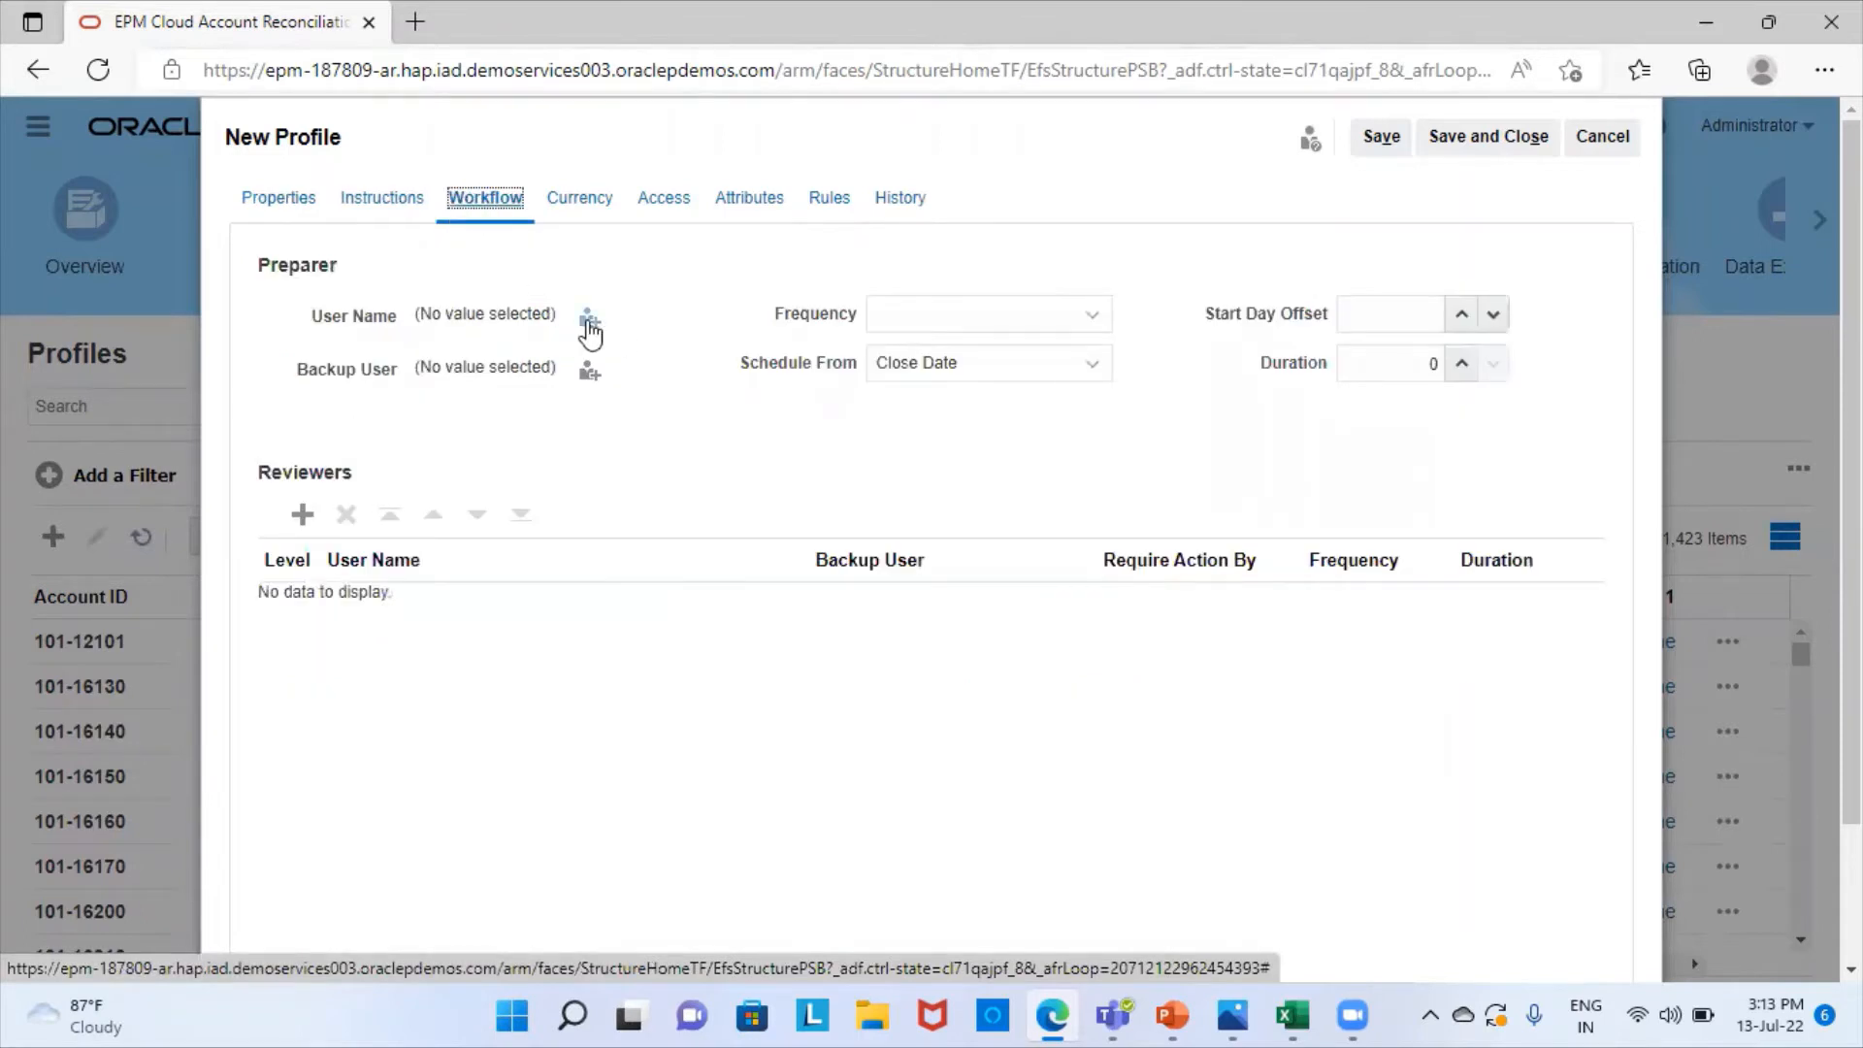
pyautogui.click(589, 325)
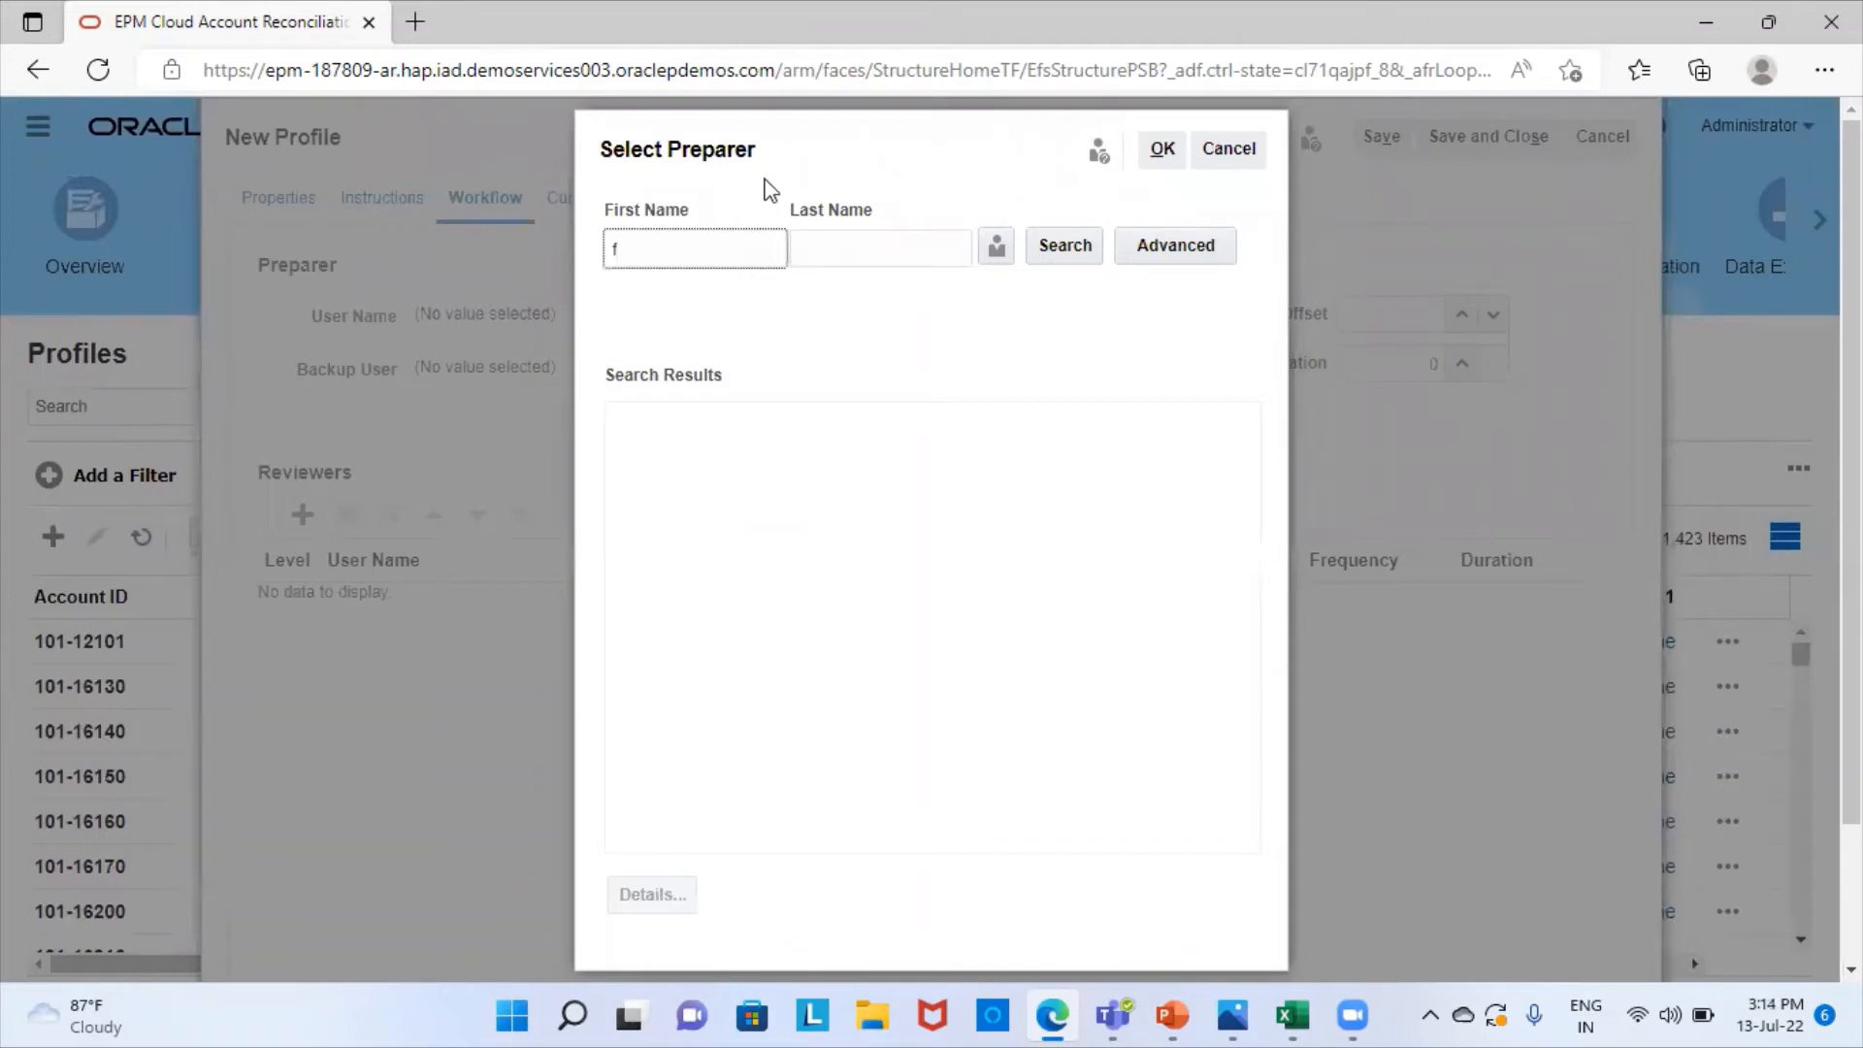
pyautogui.click(1048, 245)
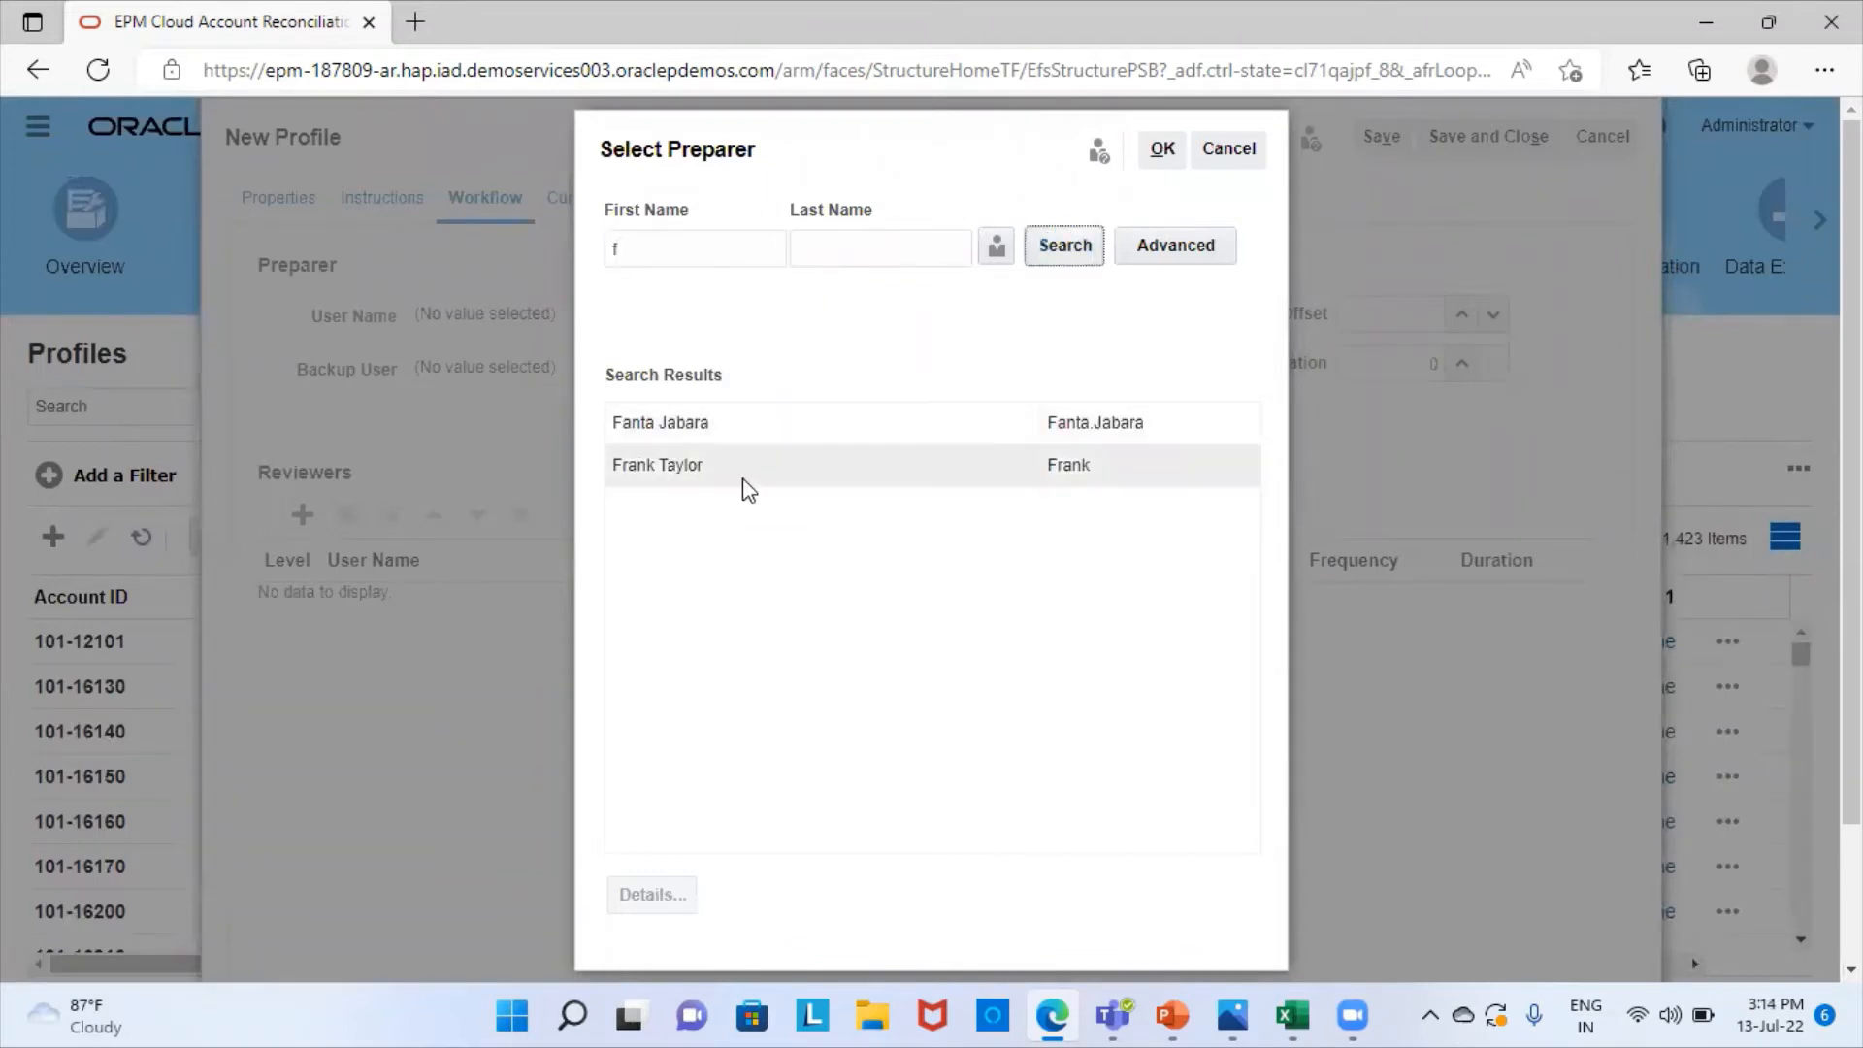
pyautogui.click(701, 473)
pyautogui.click(1164, 151)
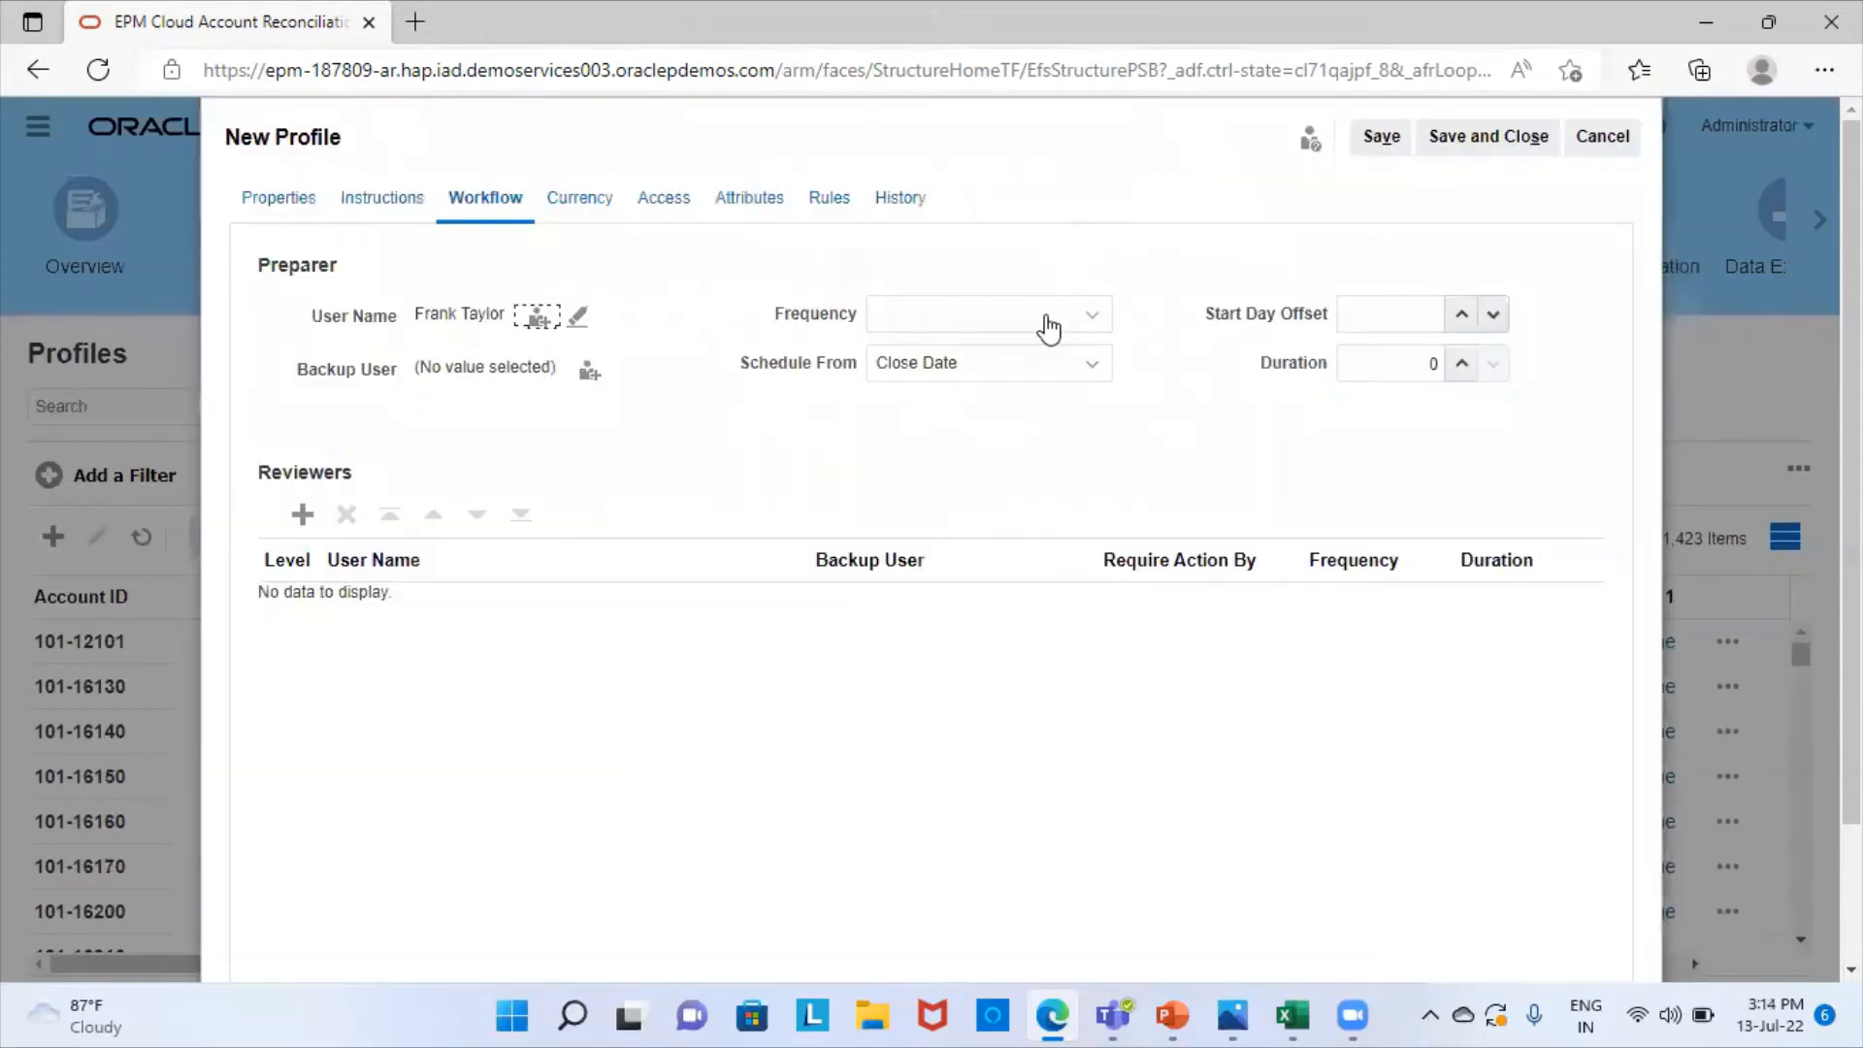
# - Set the preparer's frequency to Monthly, start day offset to 1 and duration to 2
pyautogui.click(1047, 320)
pyautogui.click(968, 398)
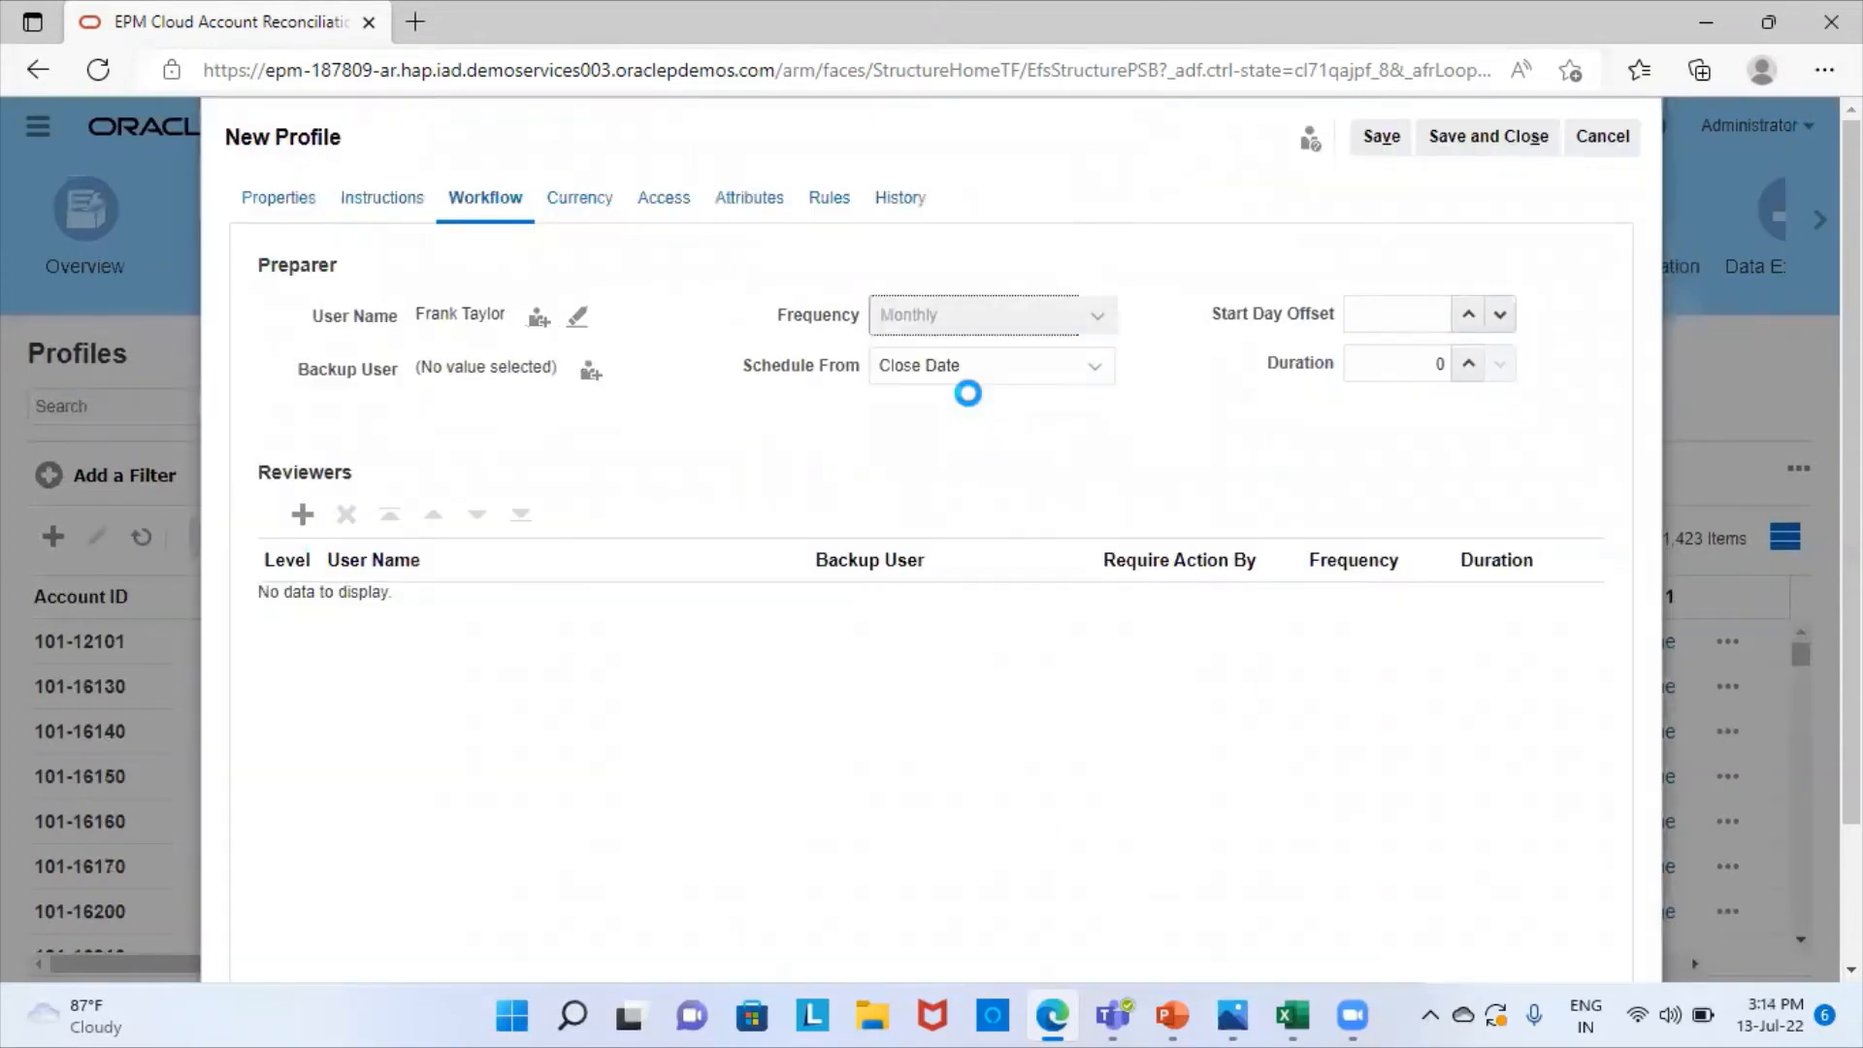
pyautogui.click(1471, 316)
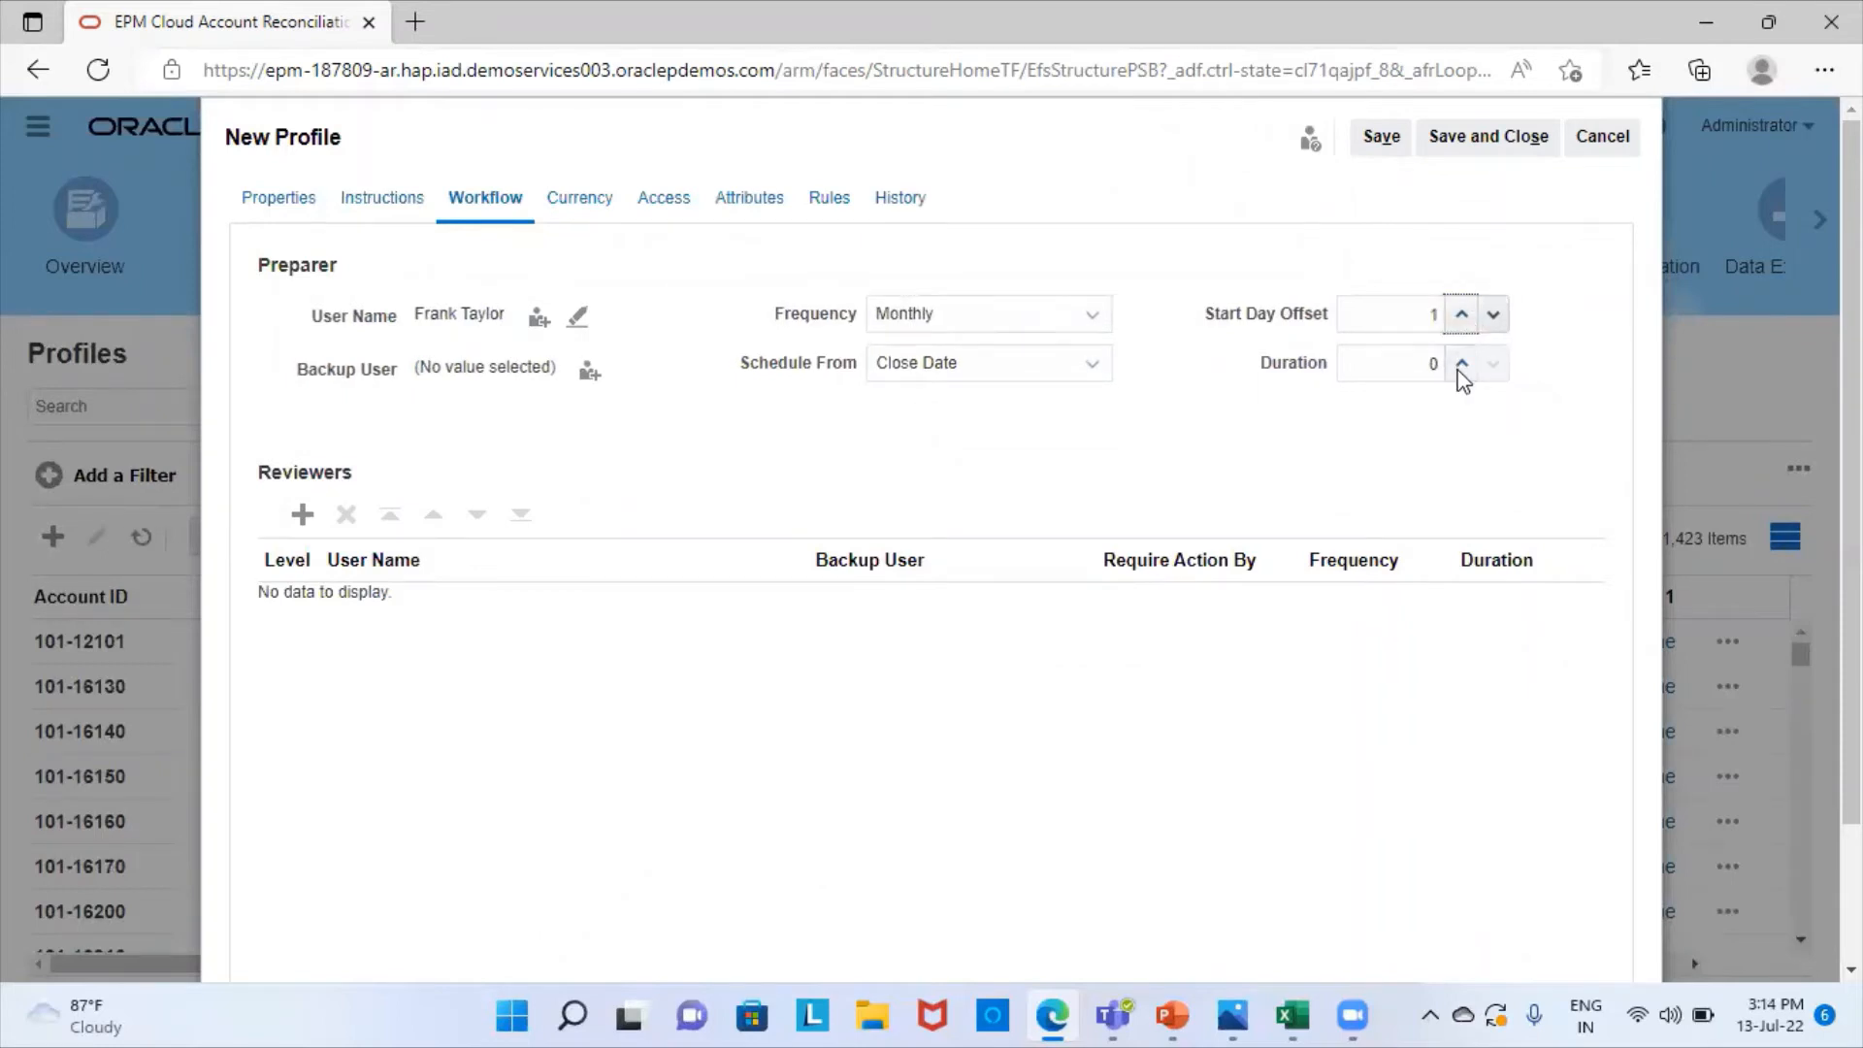
pyautogui.click(1458, 365)
pyautogui.click(1459, 368)
pyautogui.moveTo(1457, 372); pyautogui.dragTo(1057, 347)
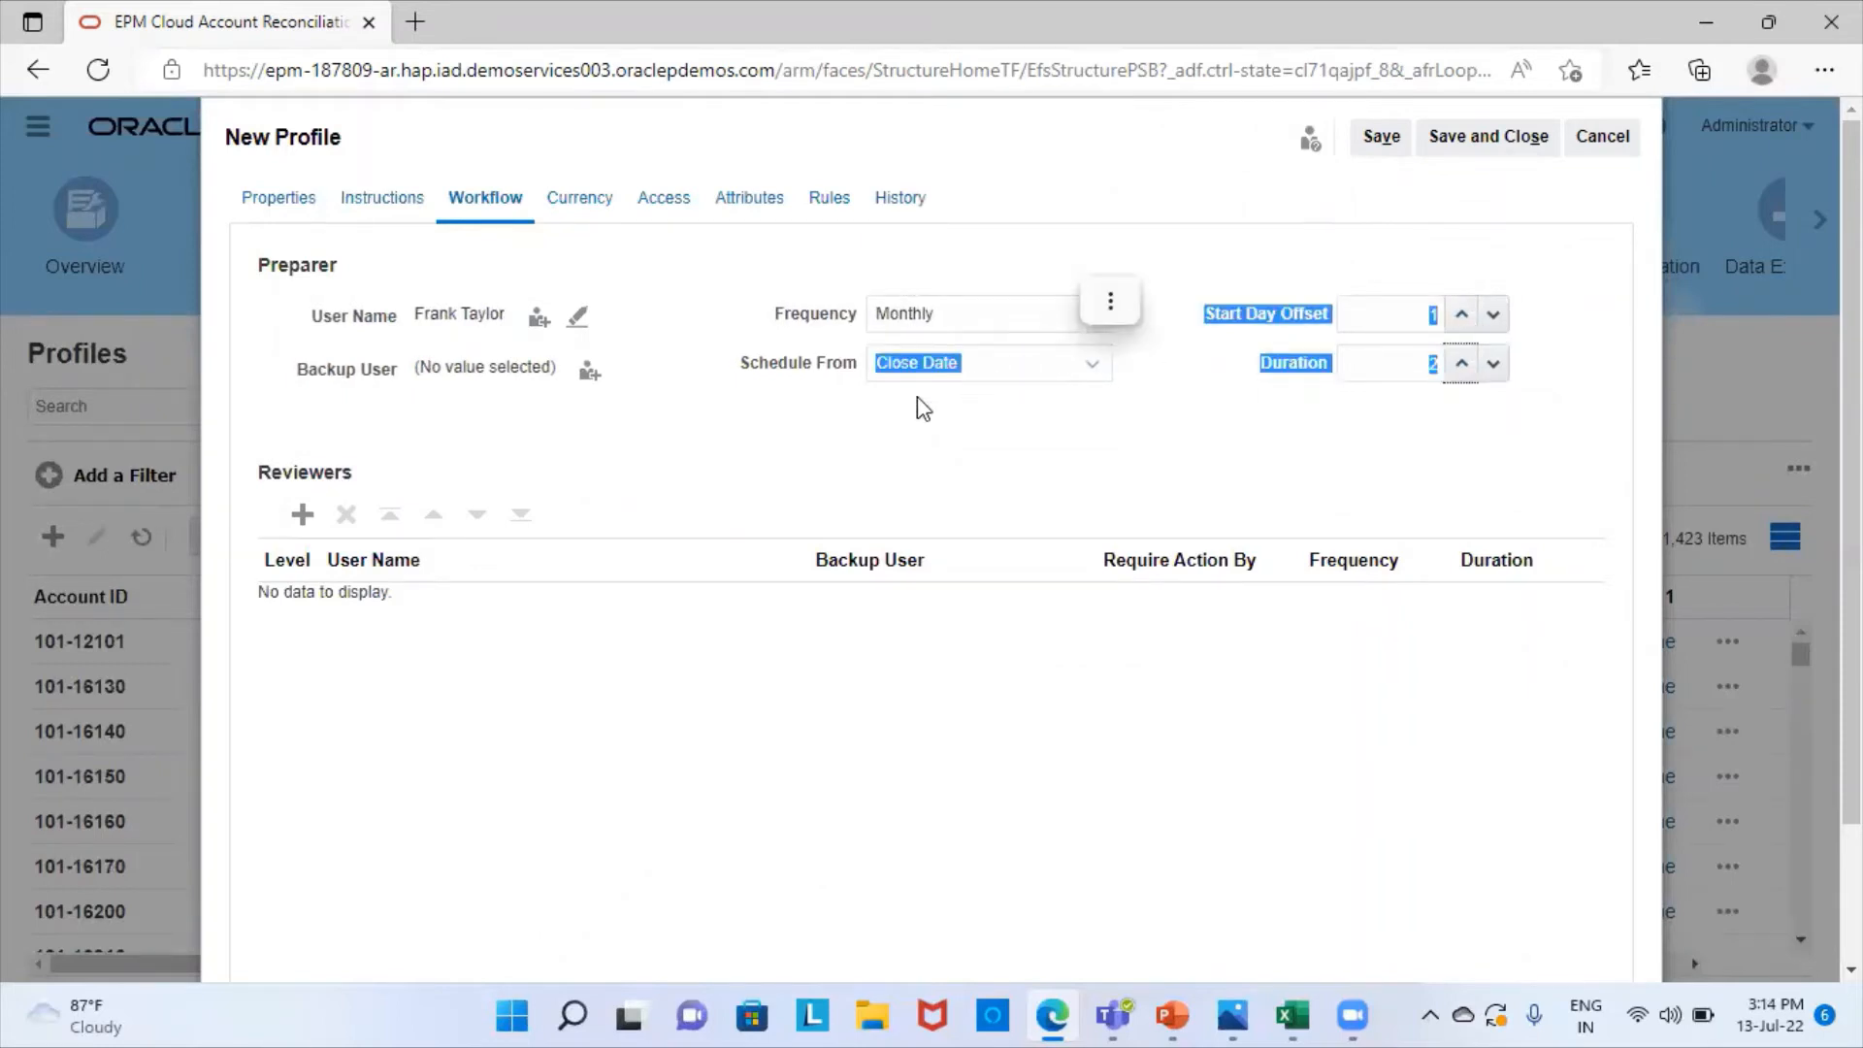
pyautogui.click(636, 427)
# - Add a level 1 reviewer by searching first names for "a" and selecting the second match, and set the reviewer's duration to 2
pyautogui.click(302, 524)
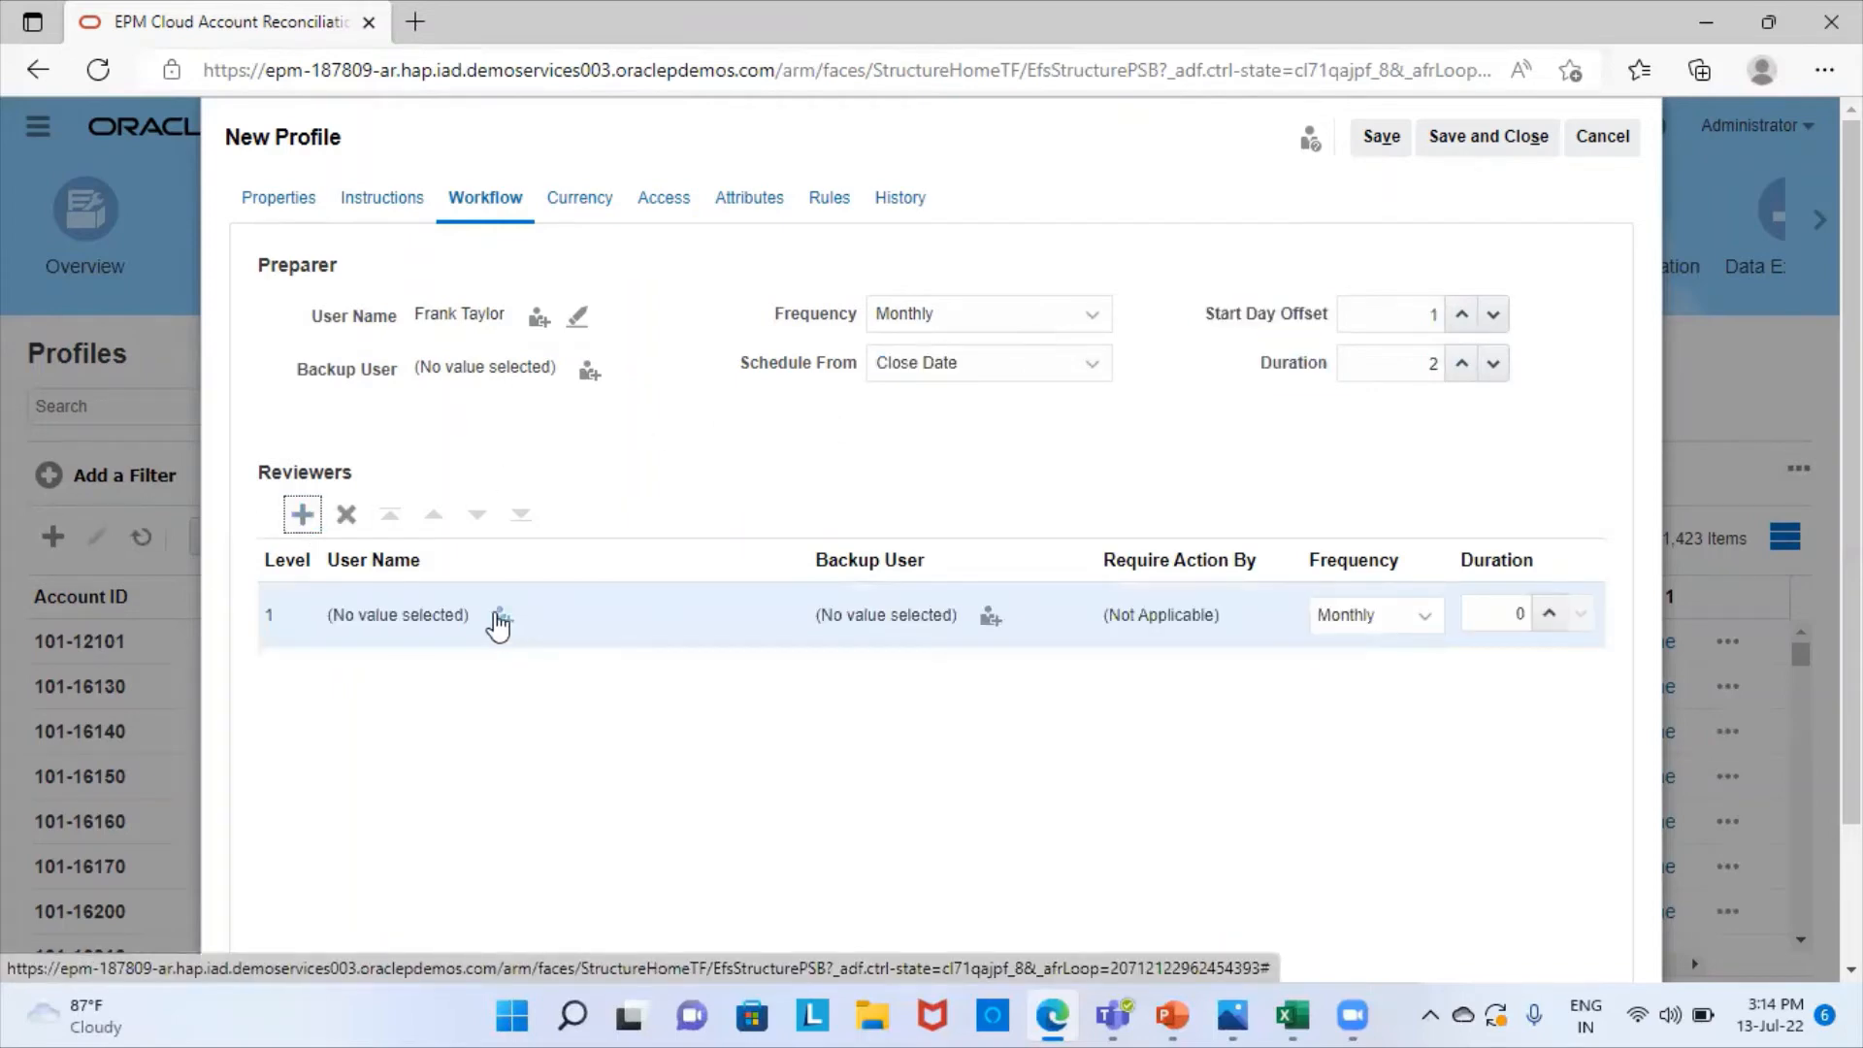
pyautogui.click(501, 617)
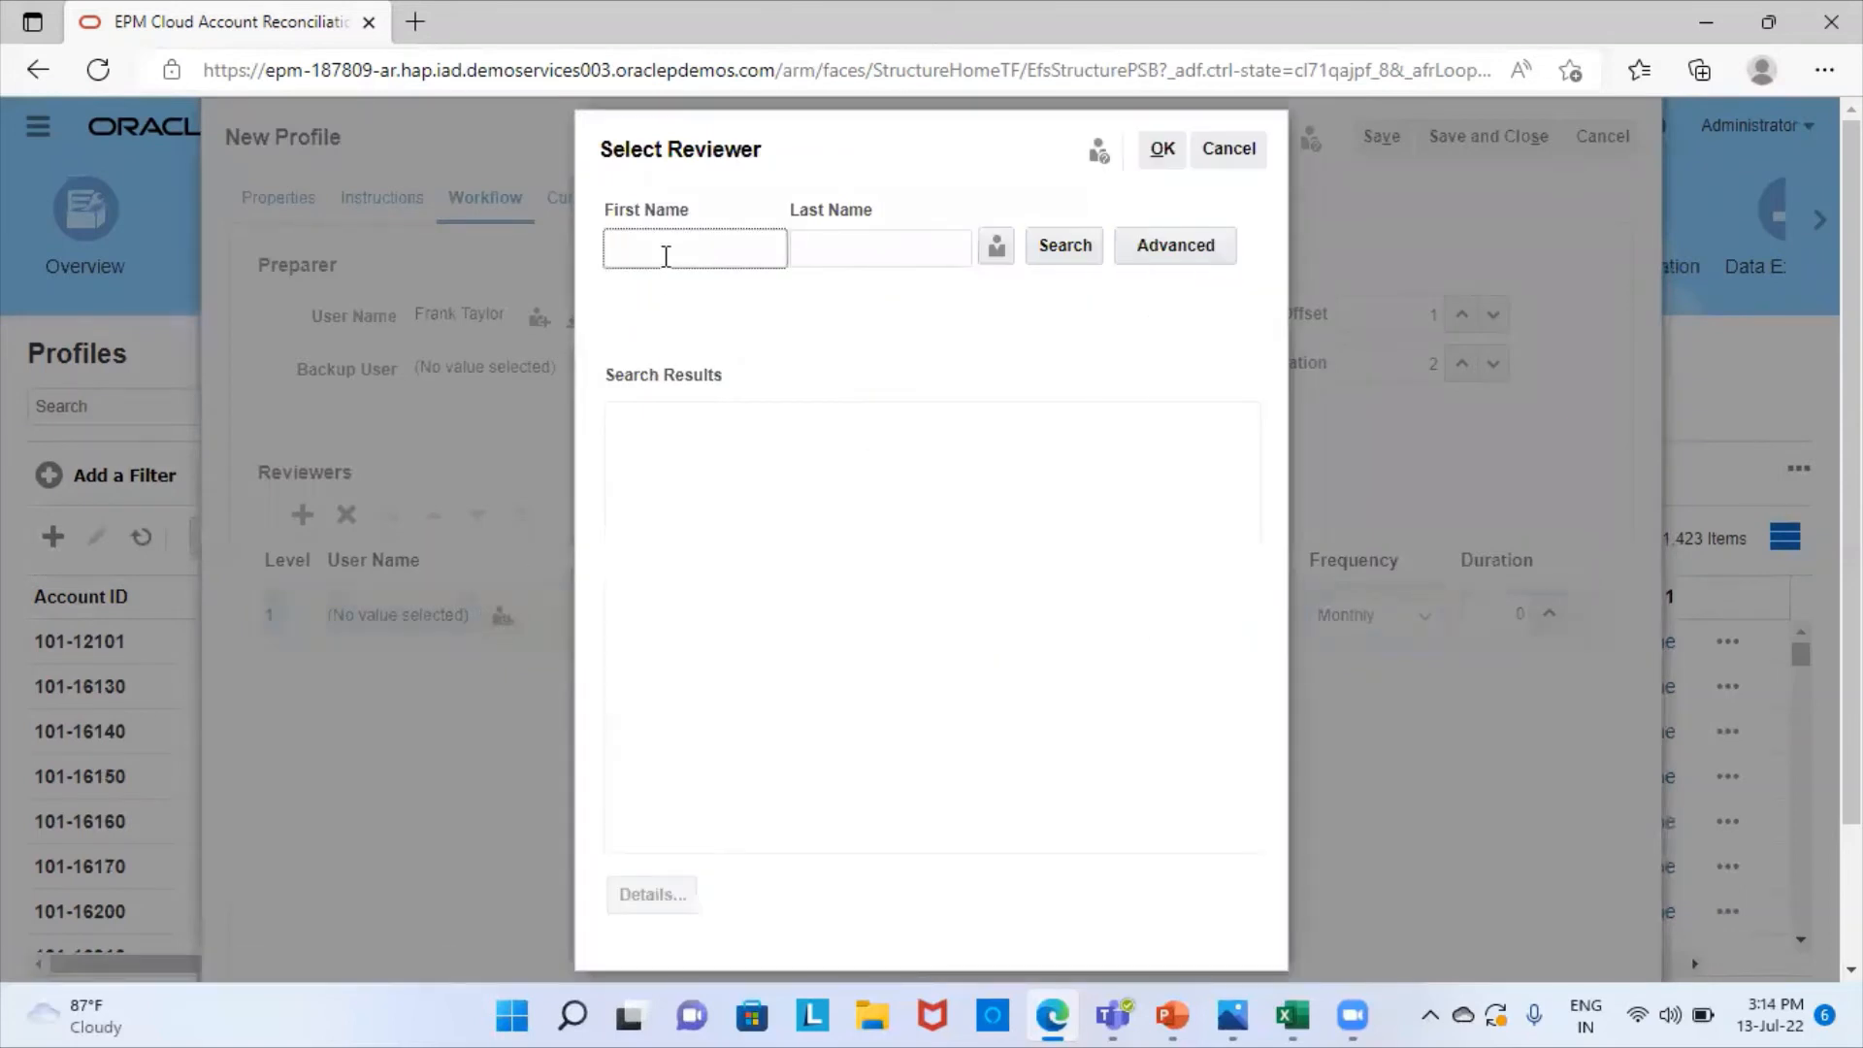
pyautogui.write('a')
pyautogui.click(1162, 155)
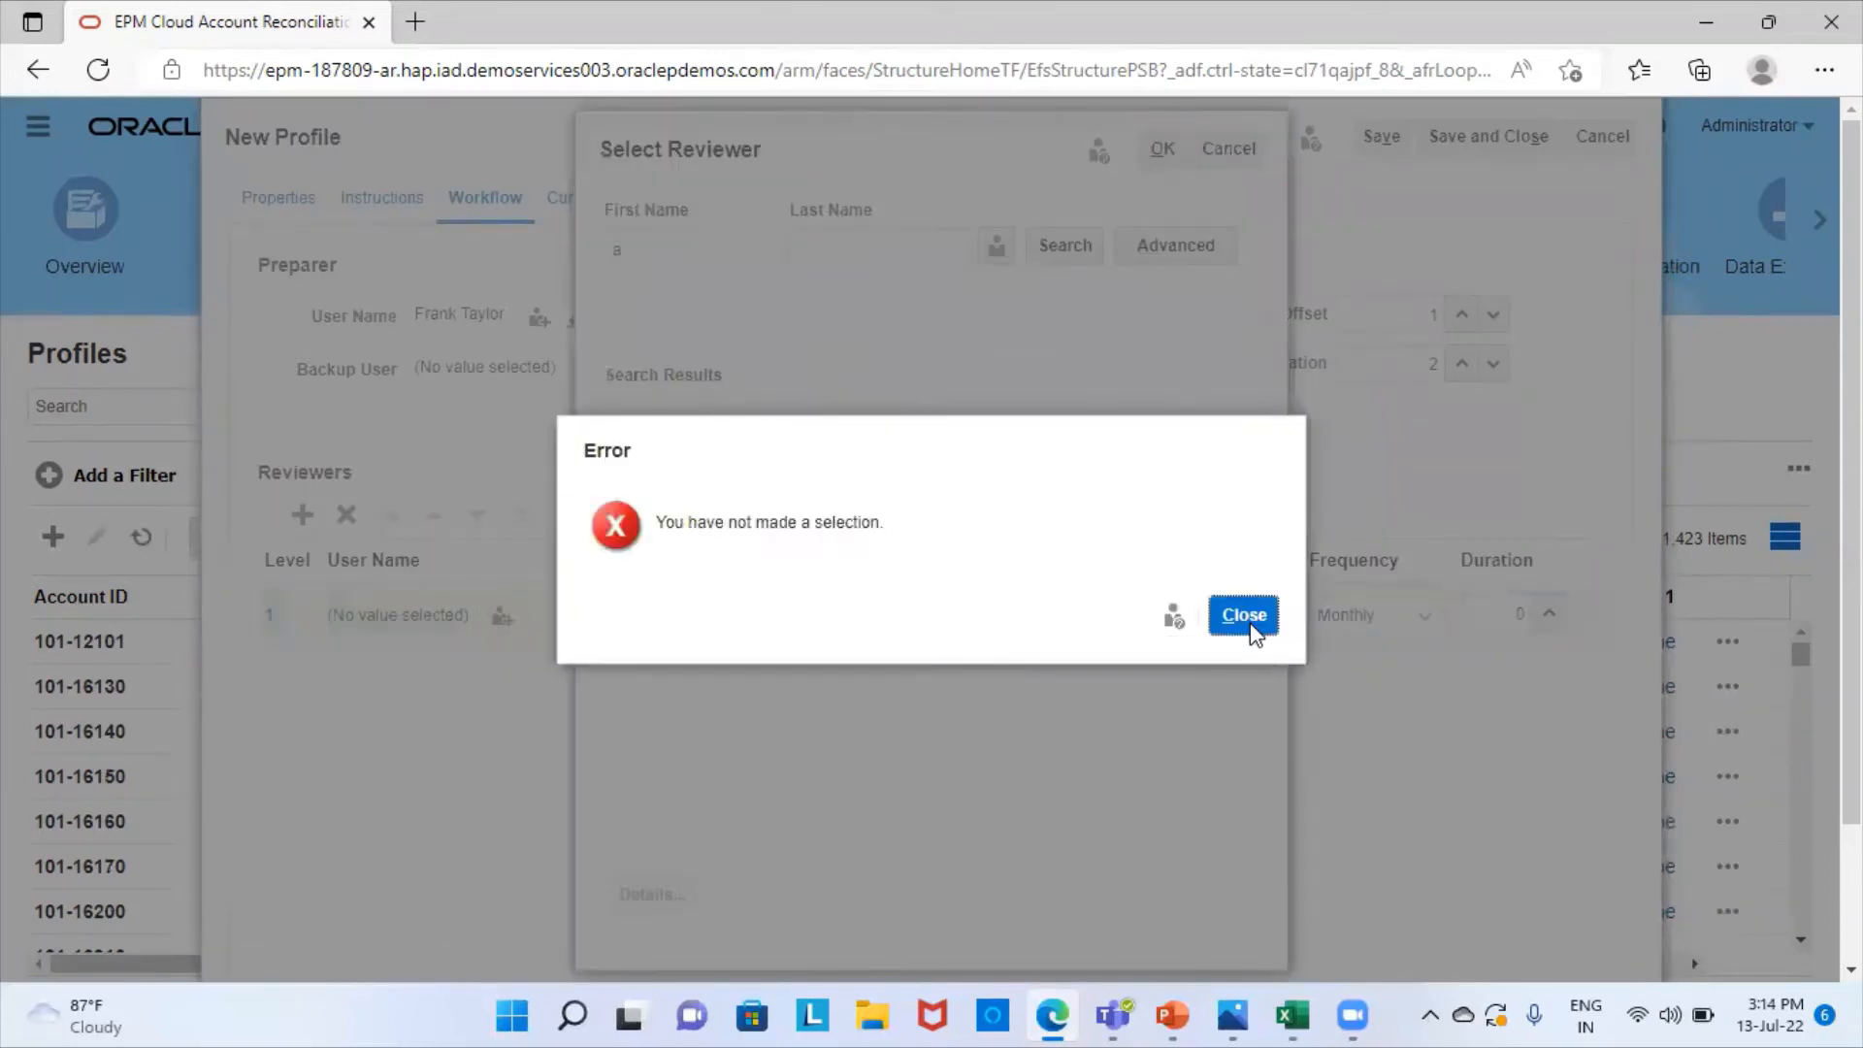
pyautogui.click(1246, 617)
pyautogui.click(1058, 248)
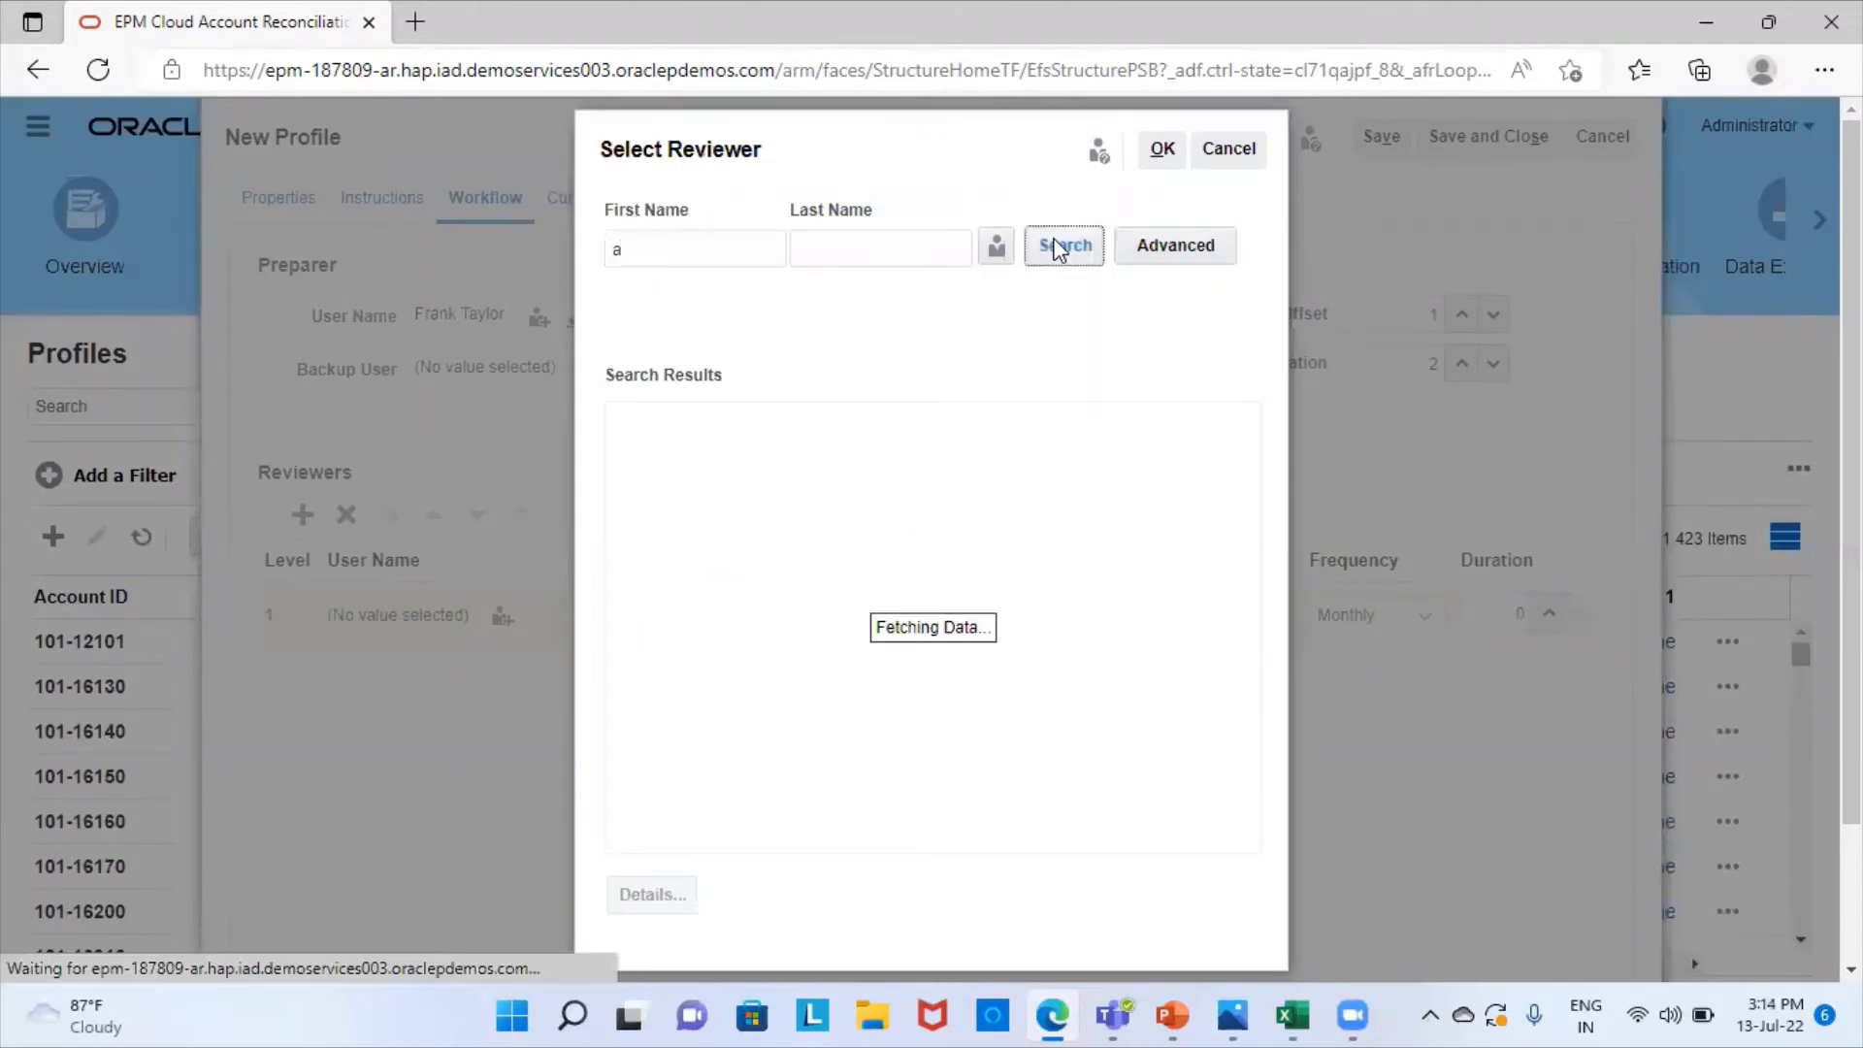
pyautogui.click(679, 464)
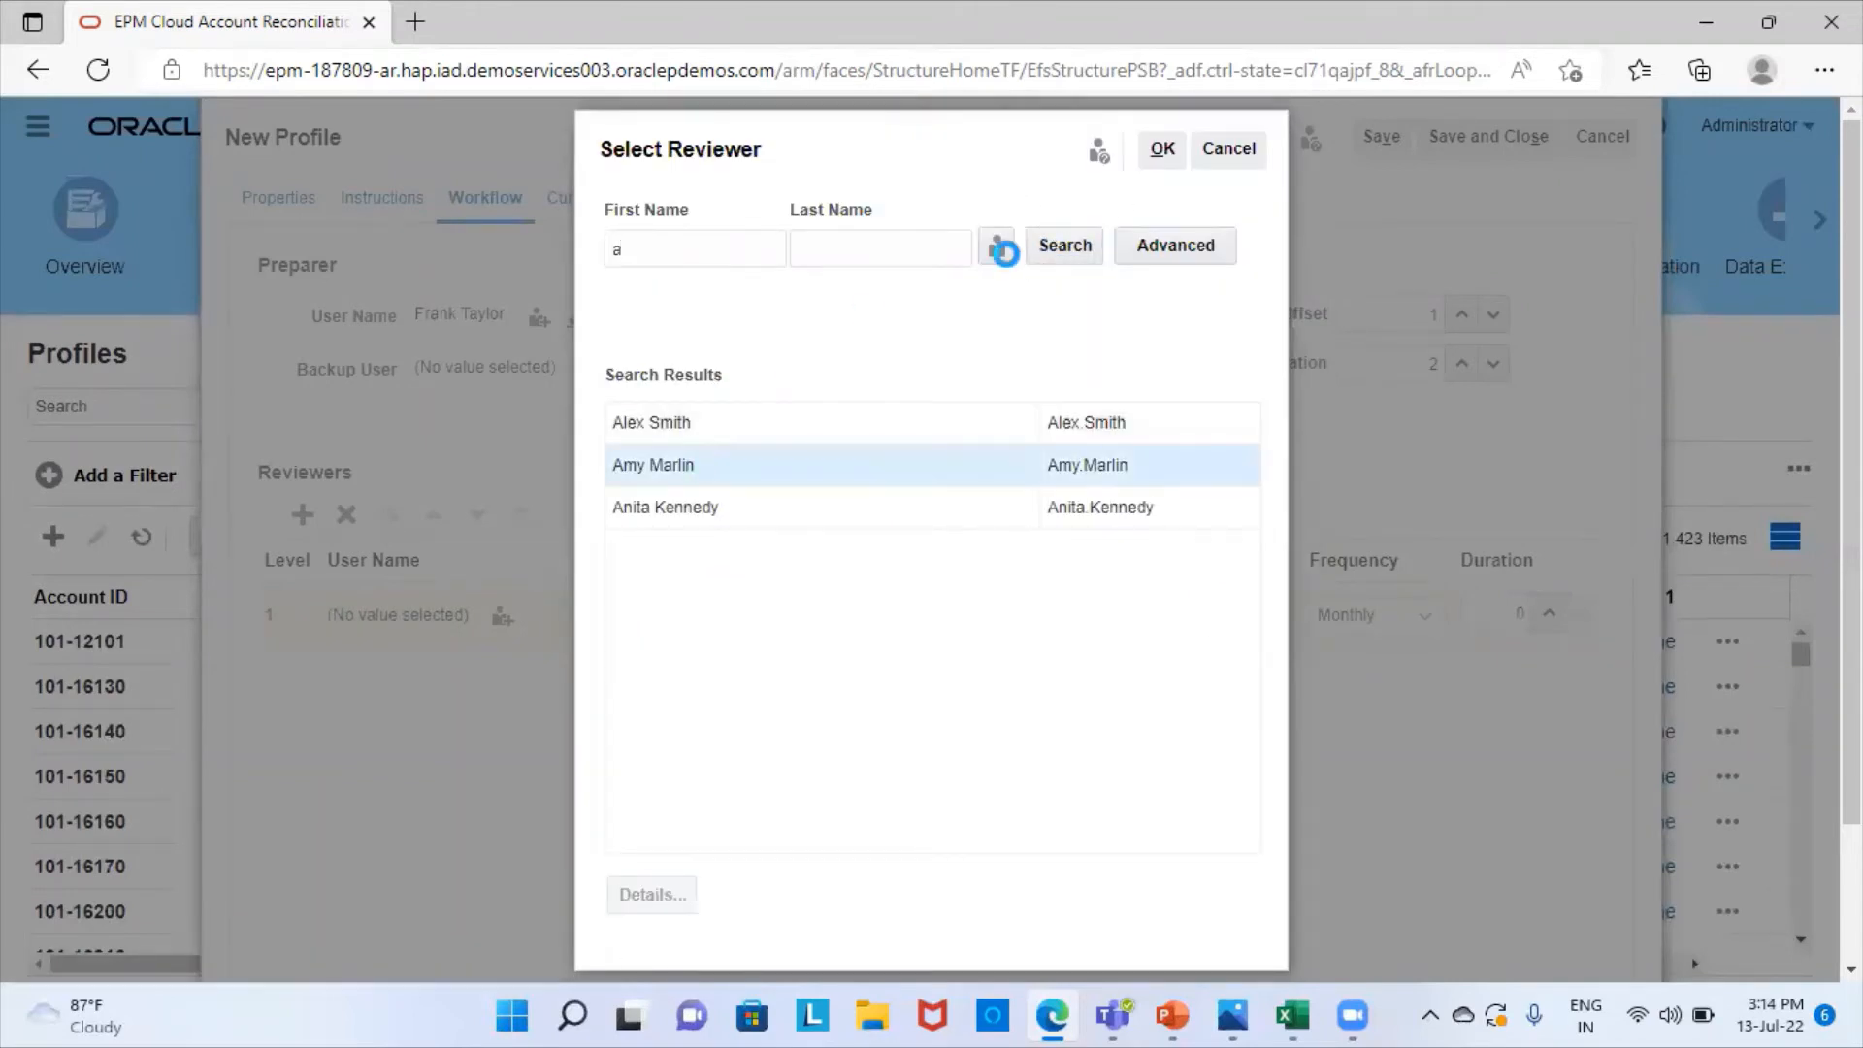
pyautogui.click(1167, 148)
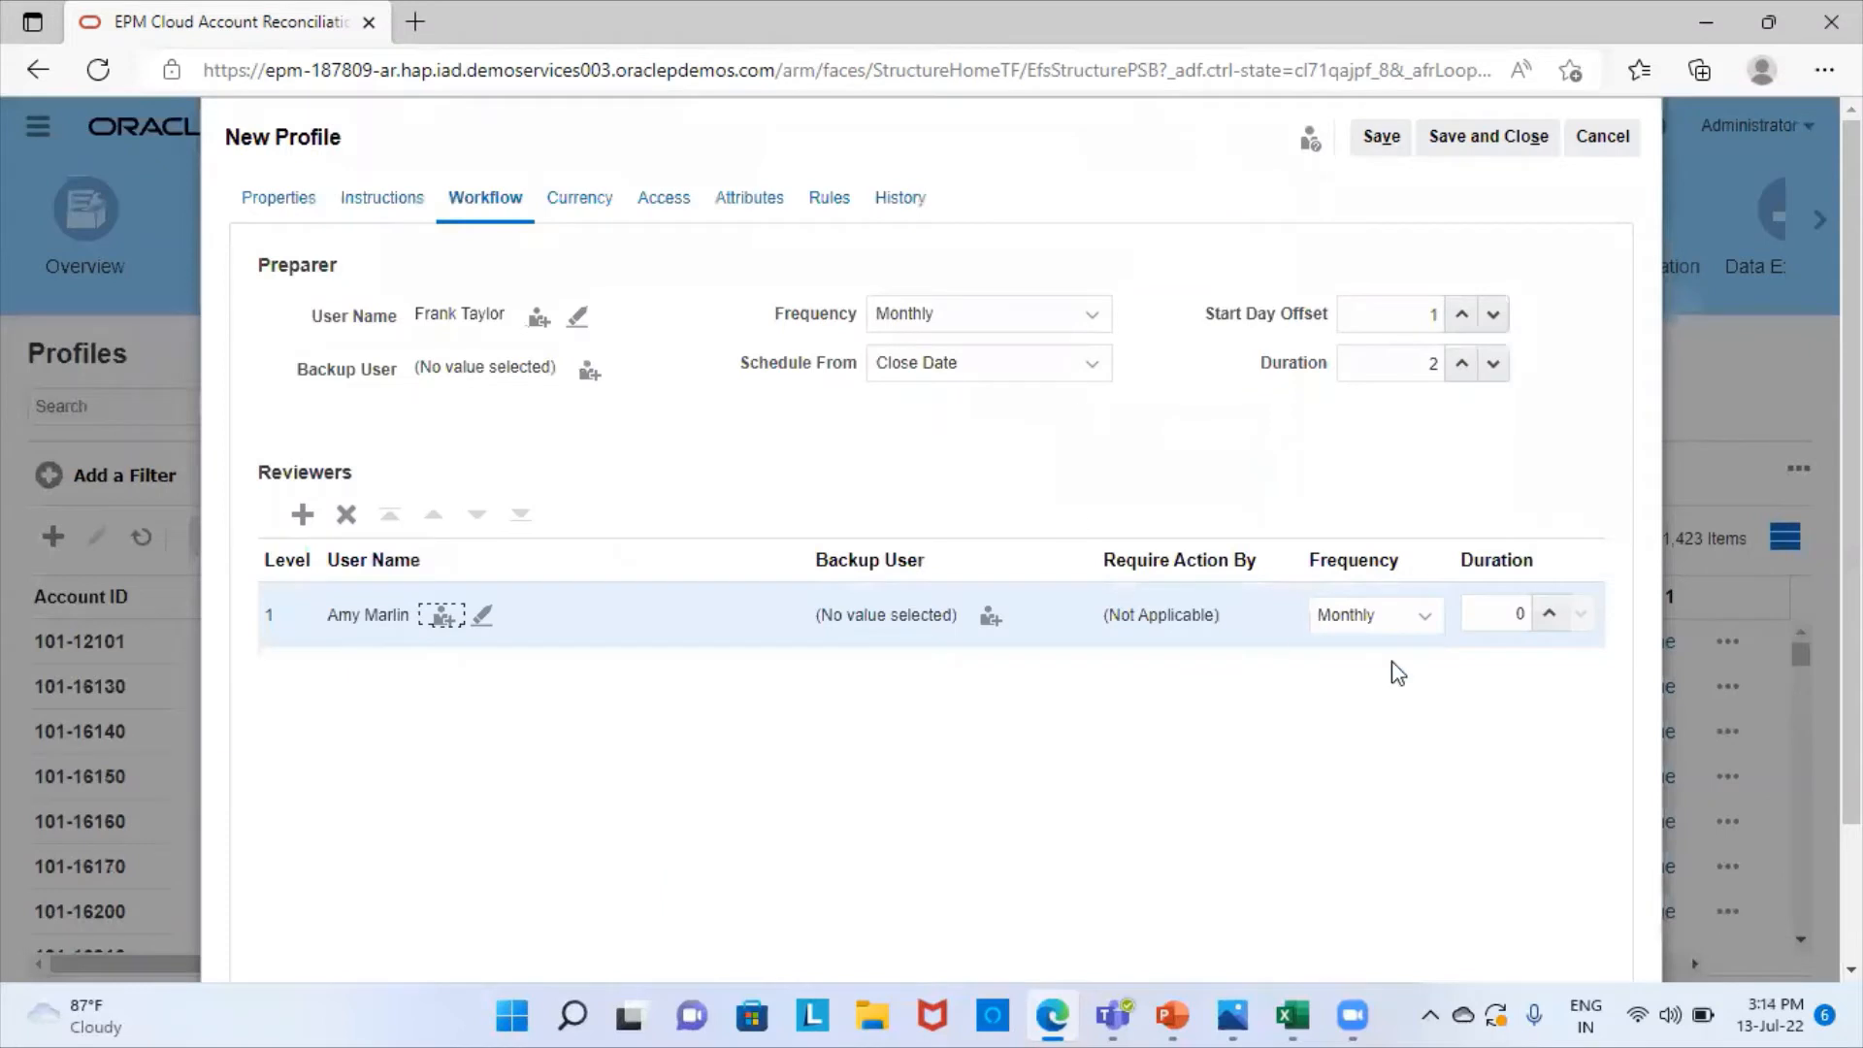
pyautogui.click(1547, 613)
# - Set the profile's currency rate type to Accounting, disable the Entered and Reporting currency buckets, and save and close the profile
pyautogui.click(587, 197)
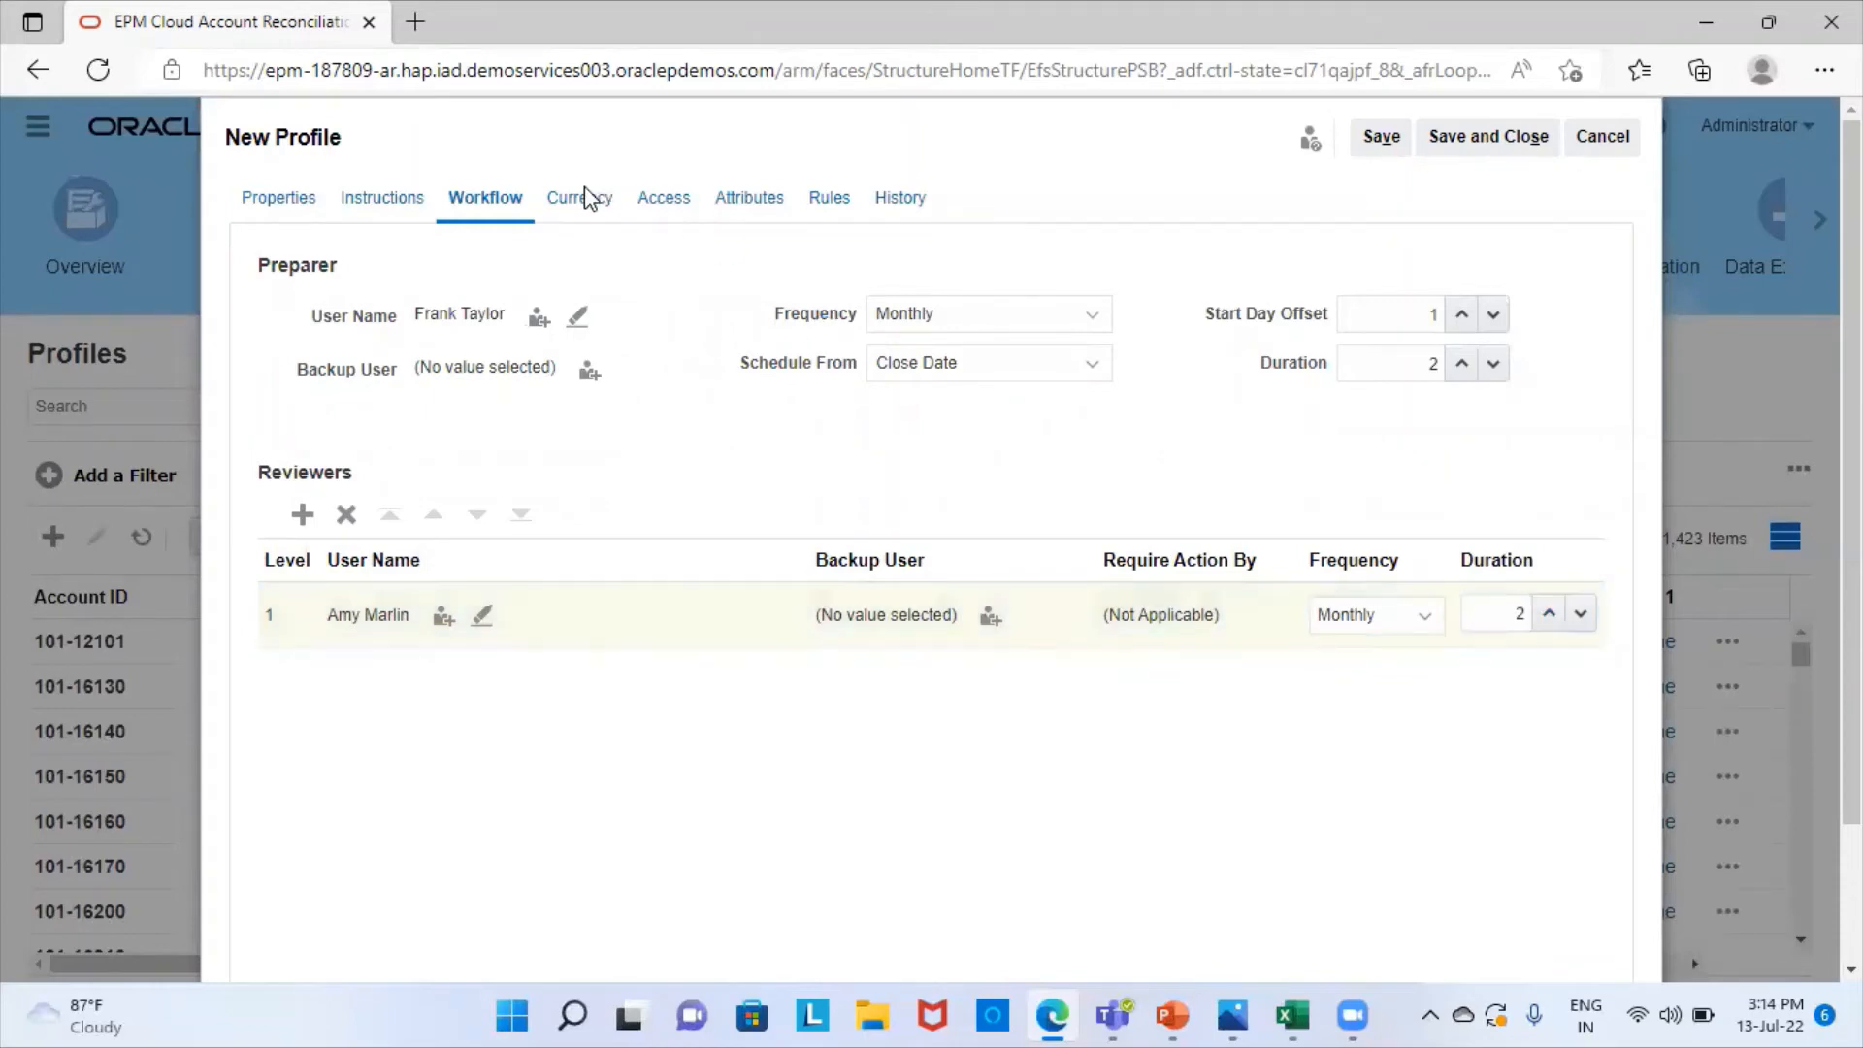
pyautogui.click(444, 354)
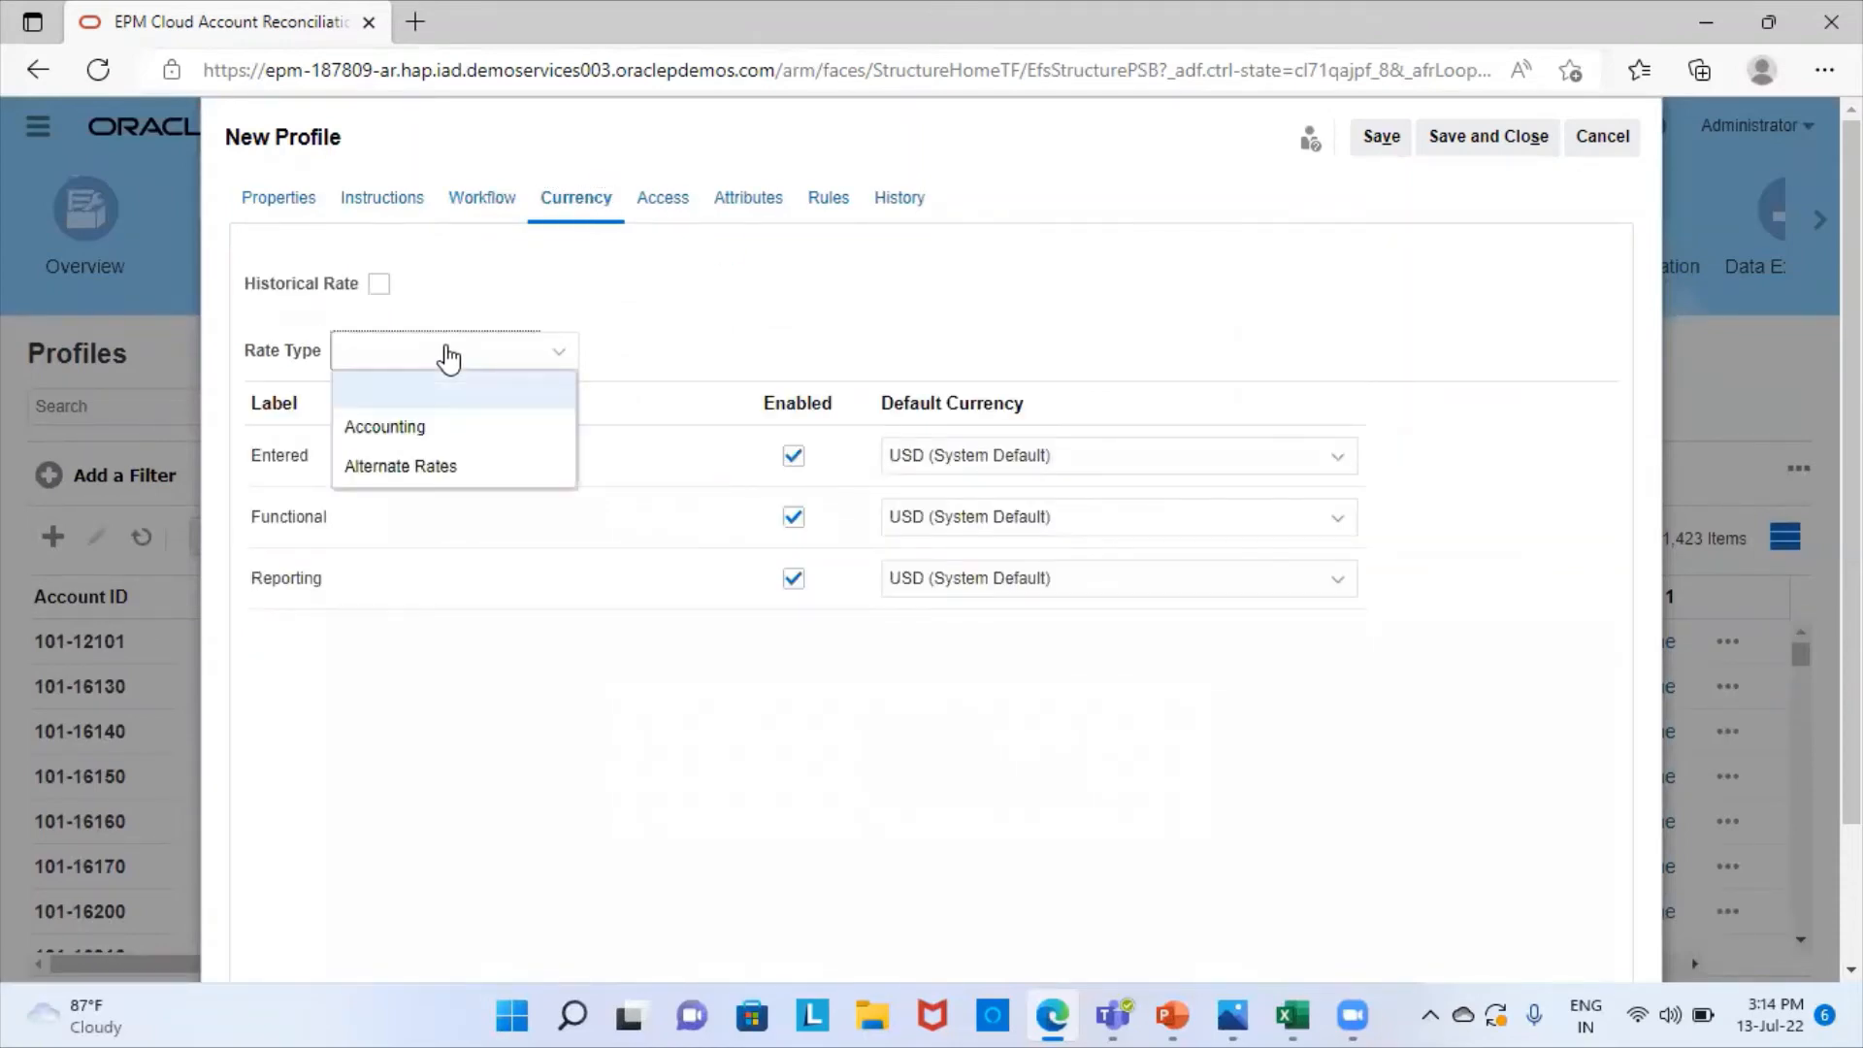
pyautogui.click(427, 426)
pyautogui.click(793, 458)
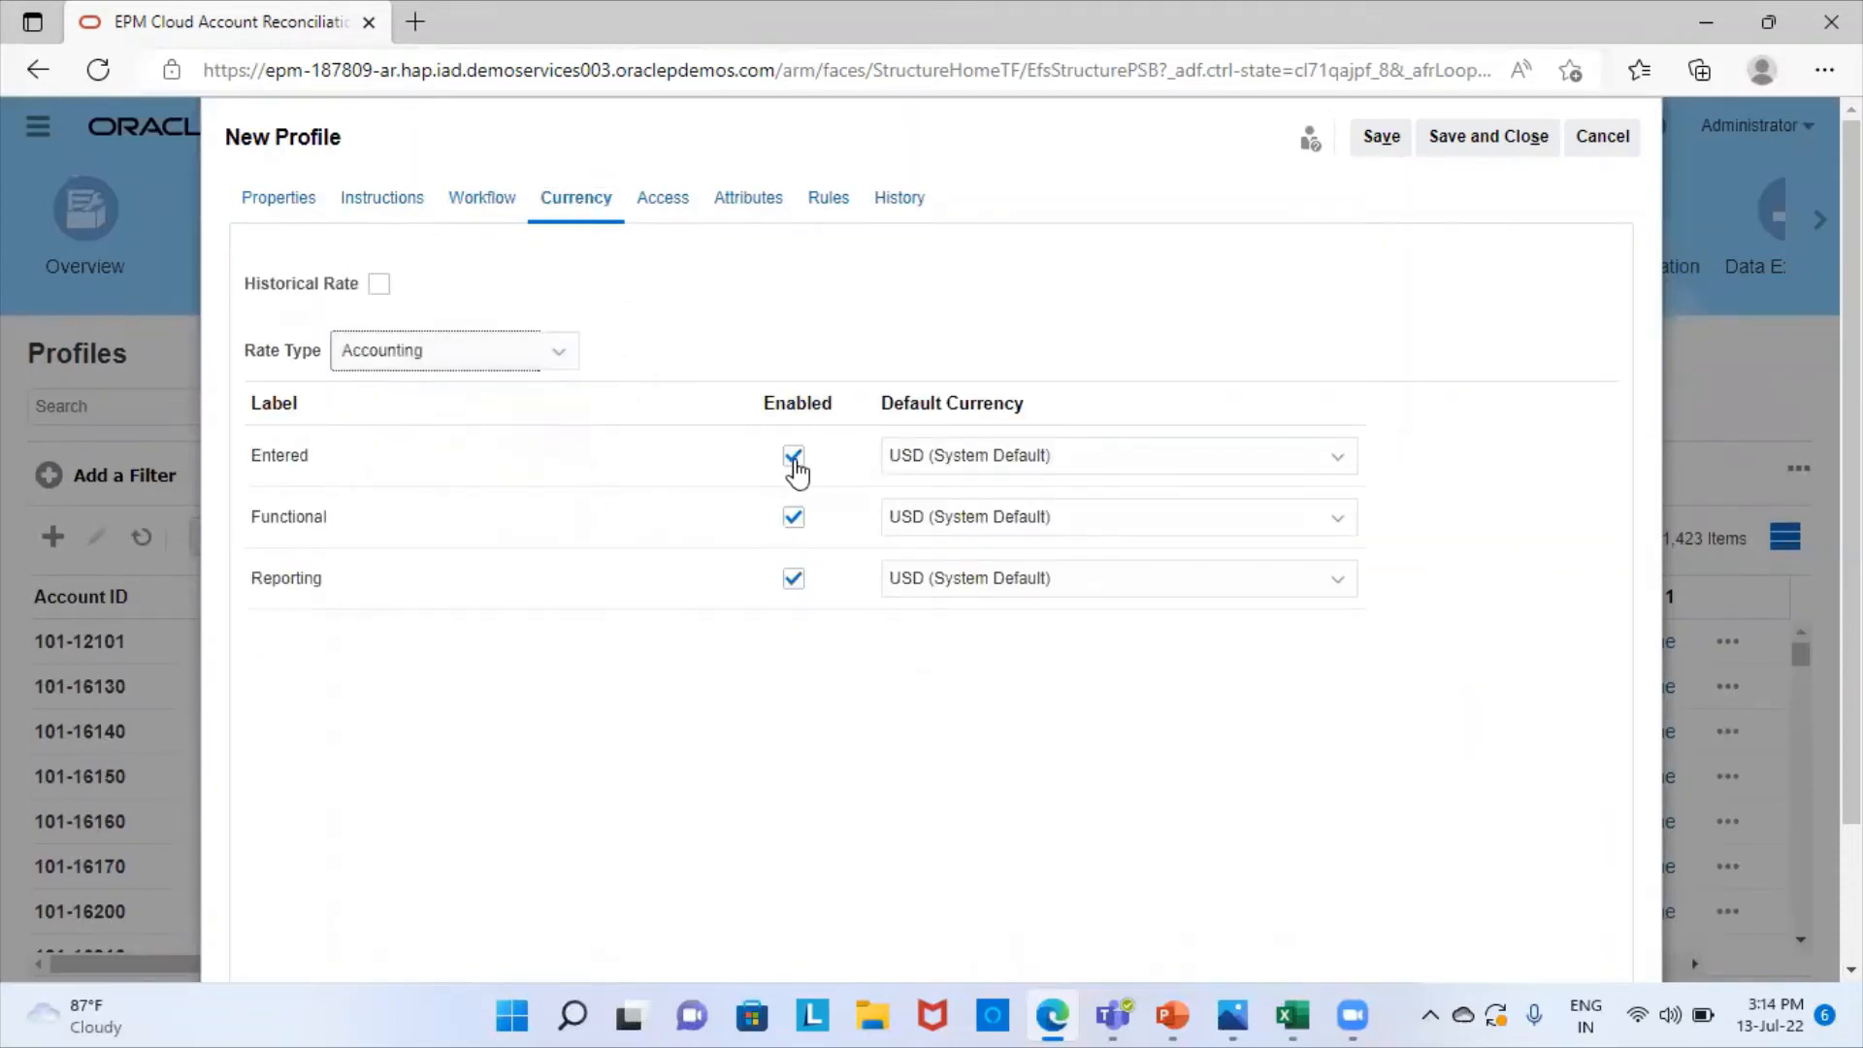
pyautogui.click(794, 578)
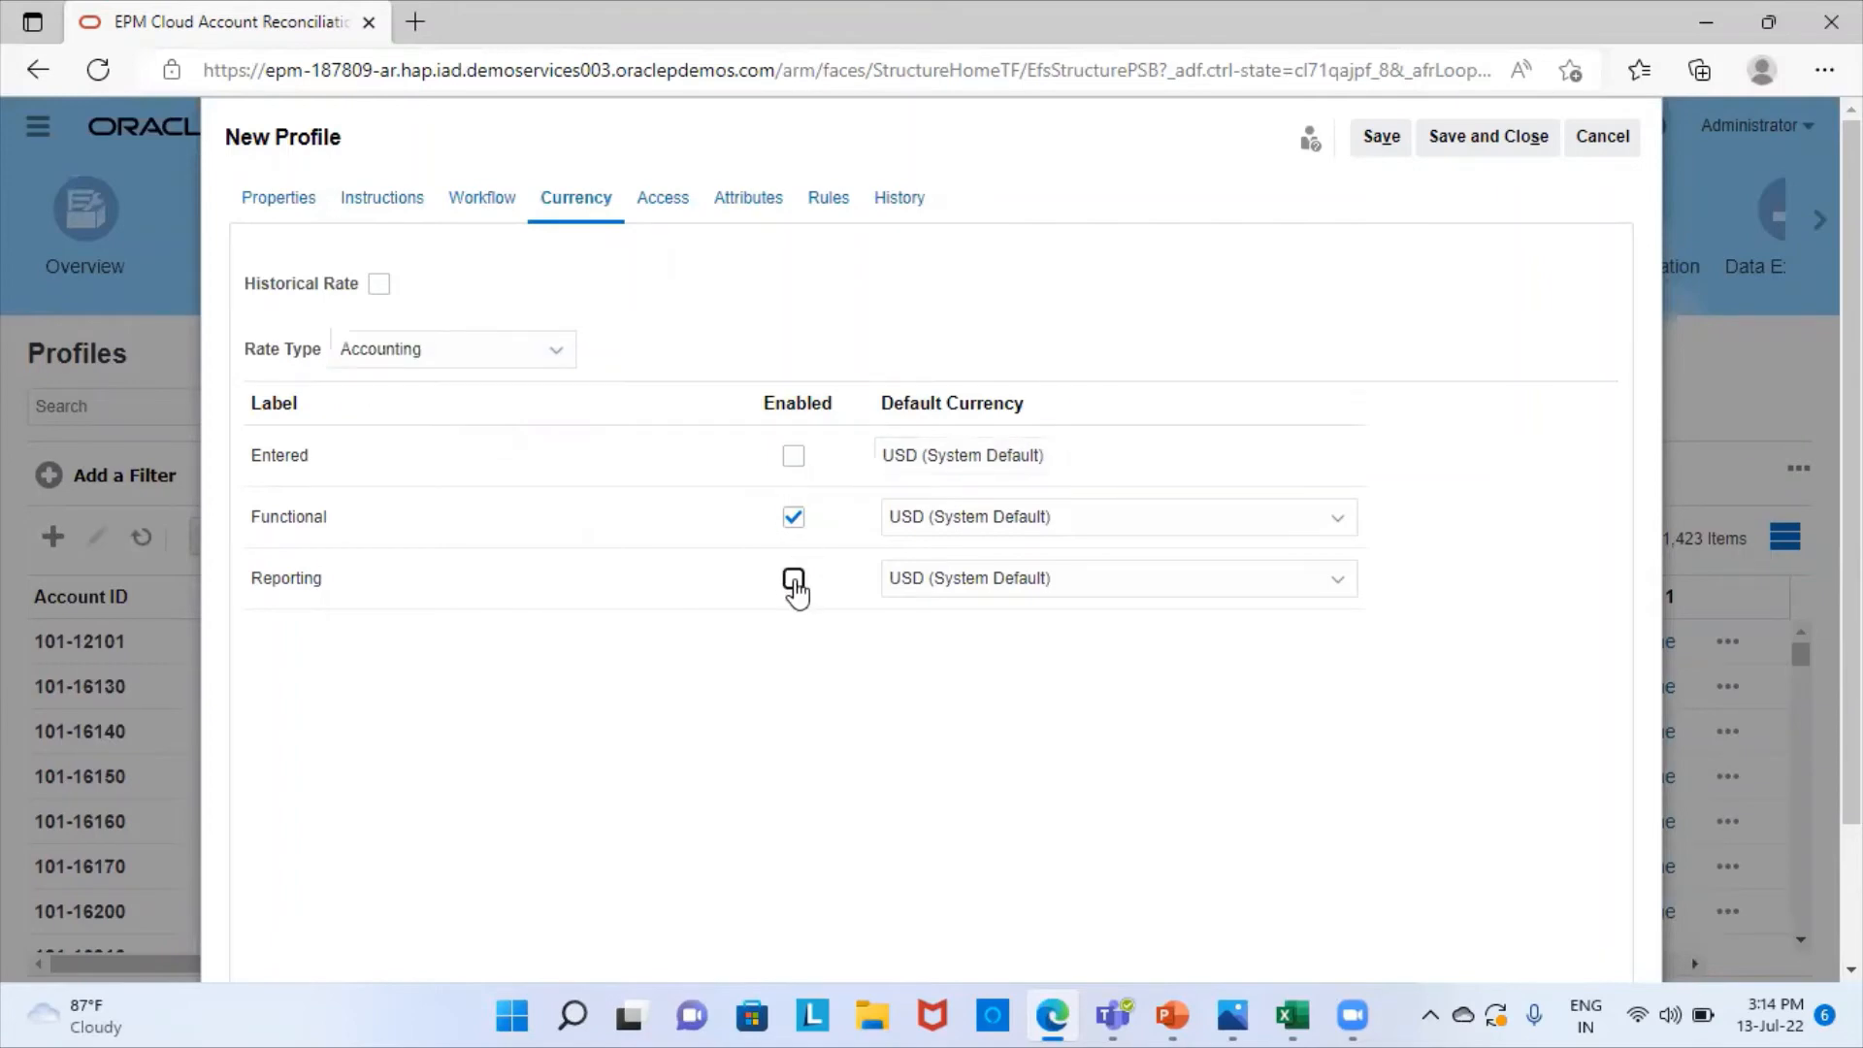
pyautogui.click(1497, 137)
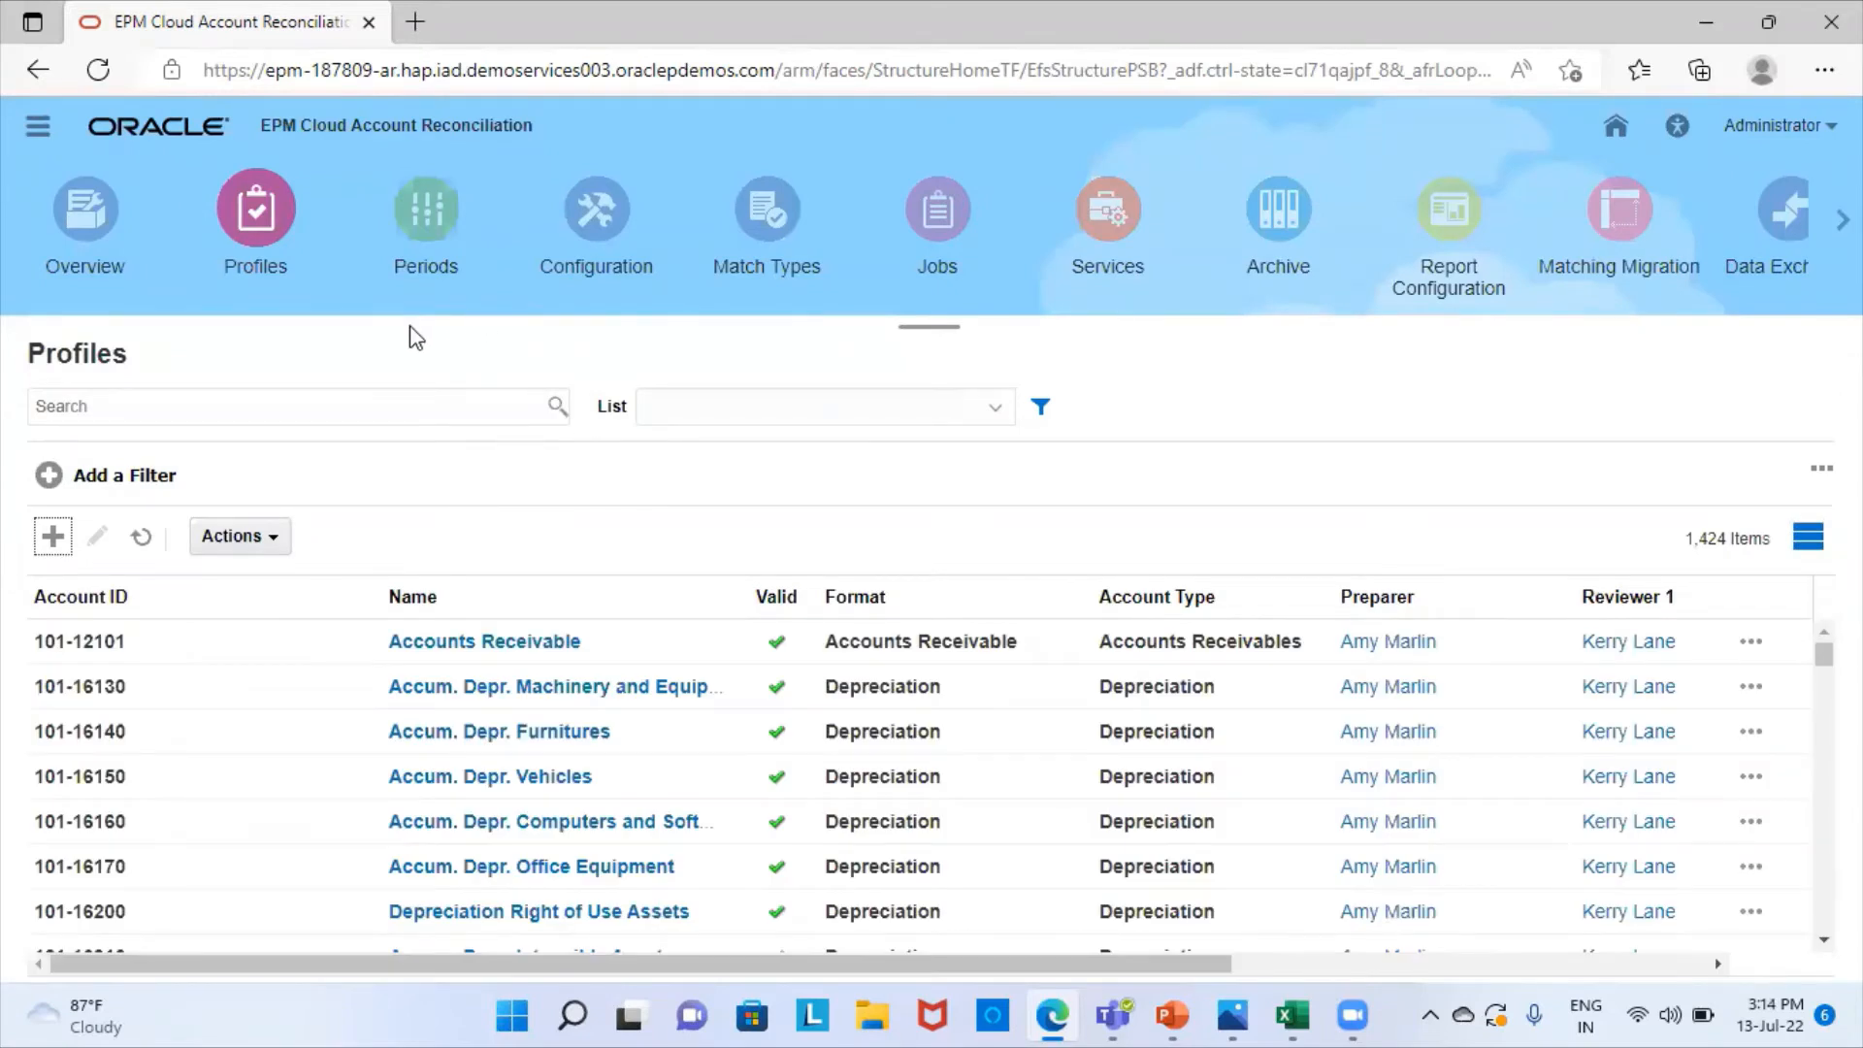
# - Start an import of pre-mapped balances for the December 2021 period
pyautogui.click(428, 233)
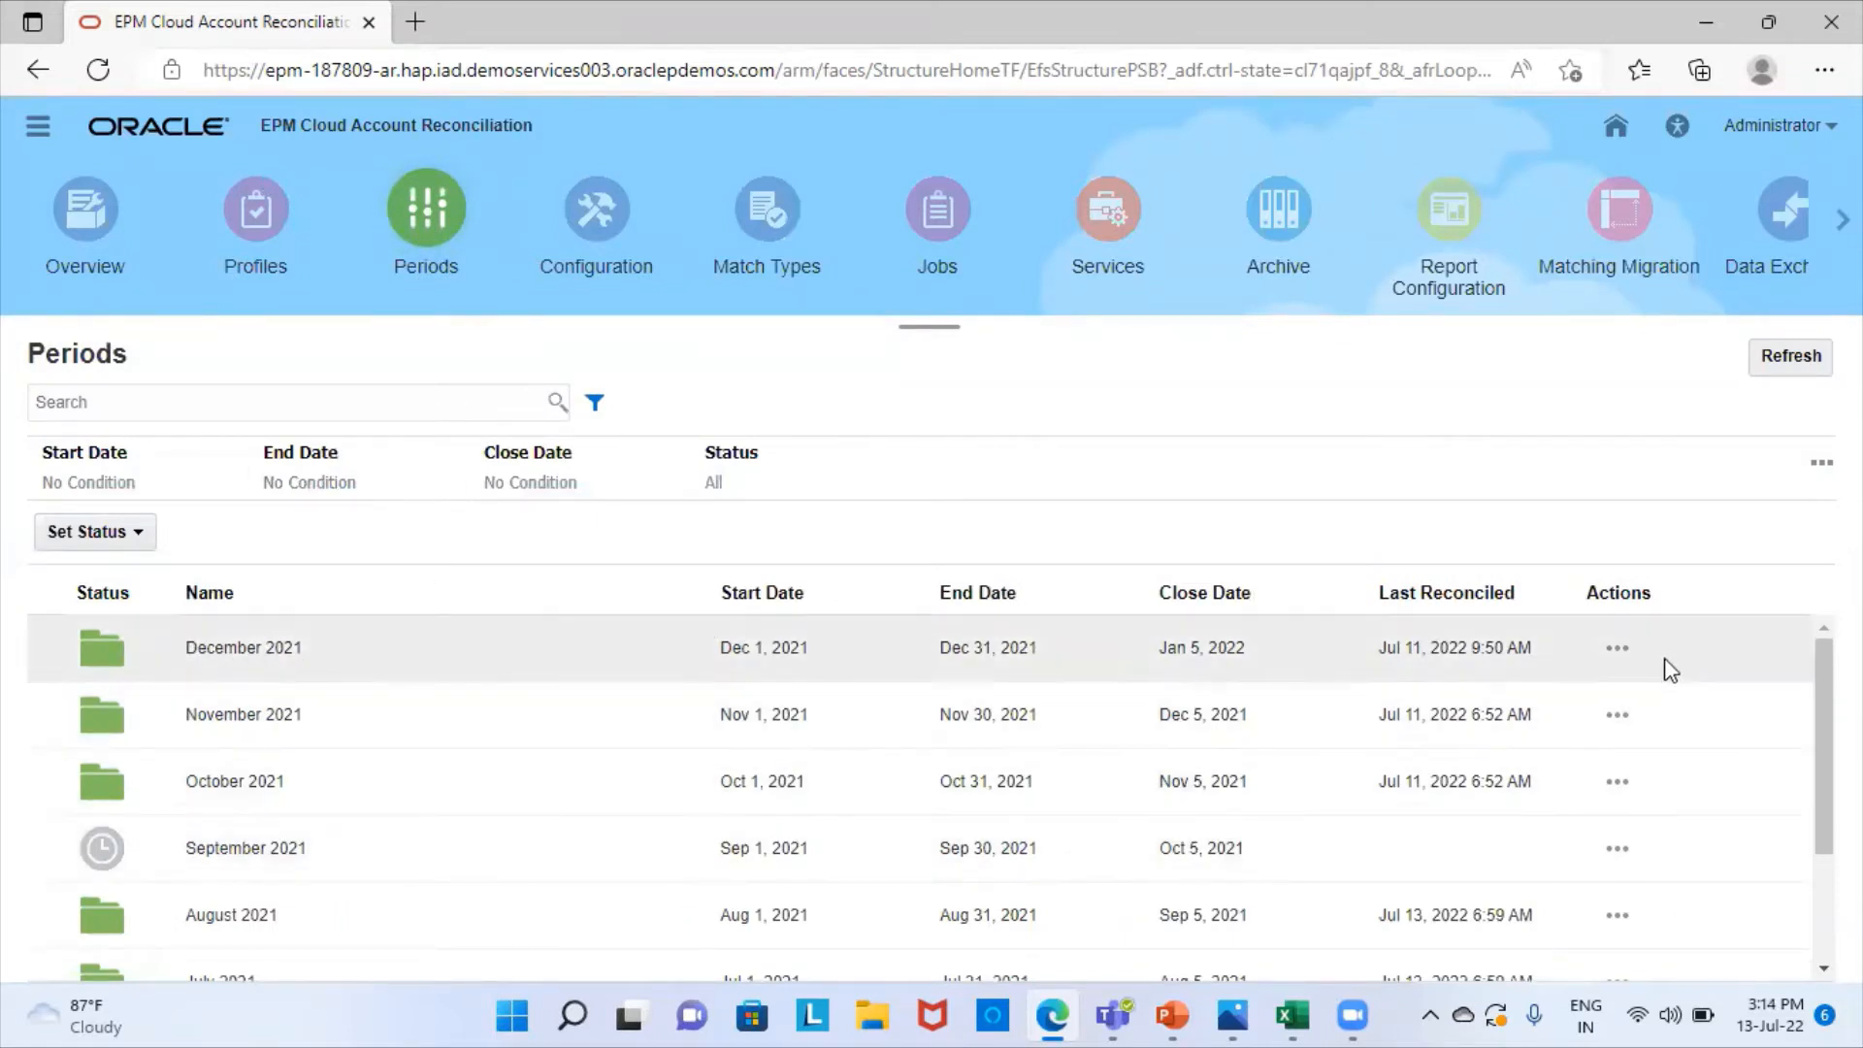
pyautogui.click(1616, 650)
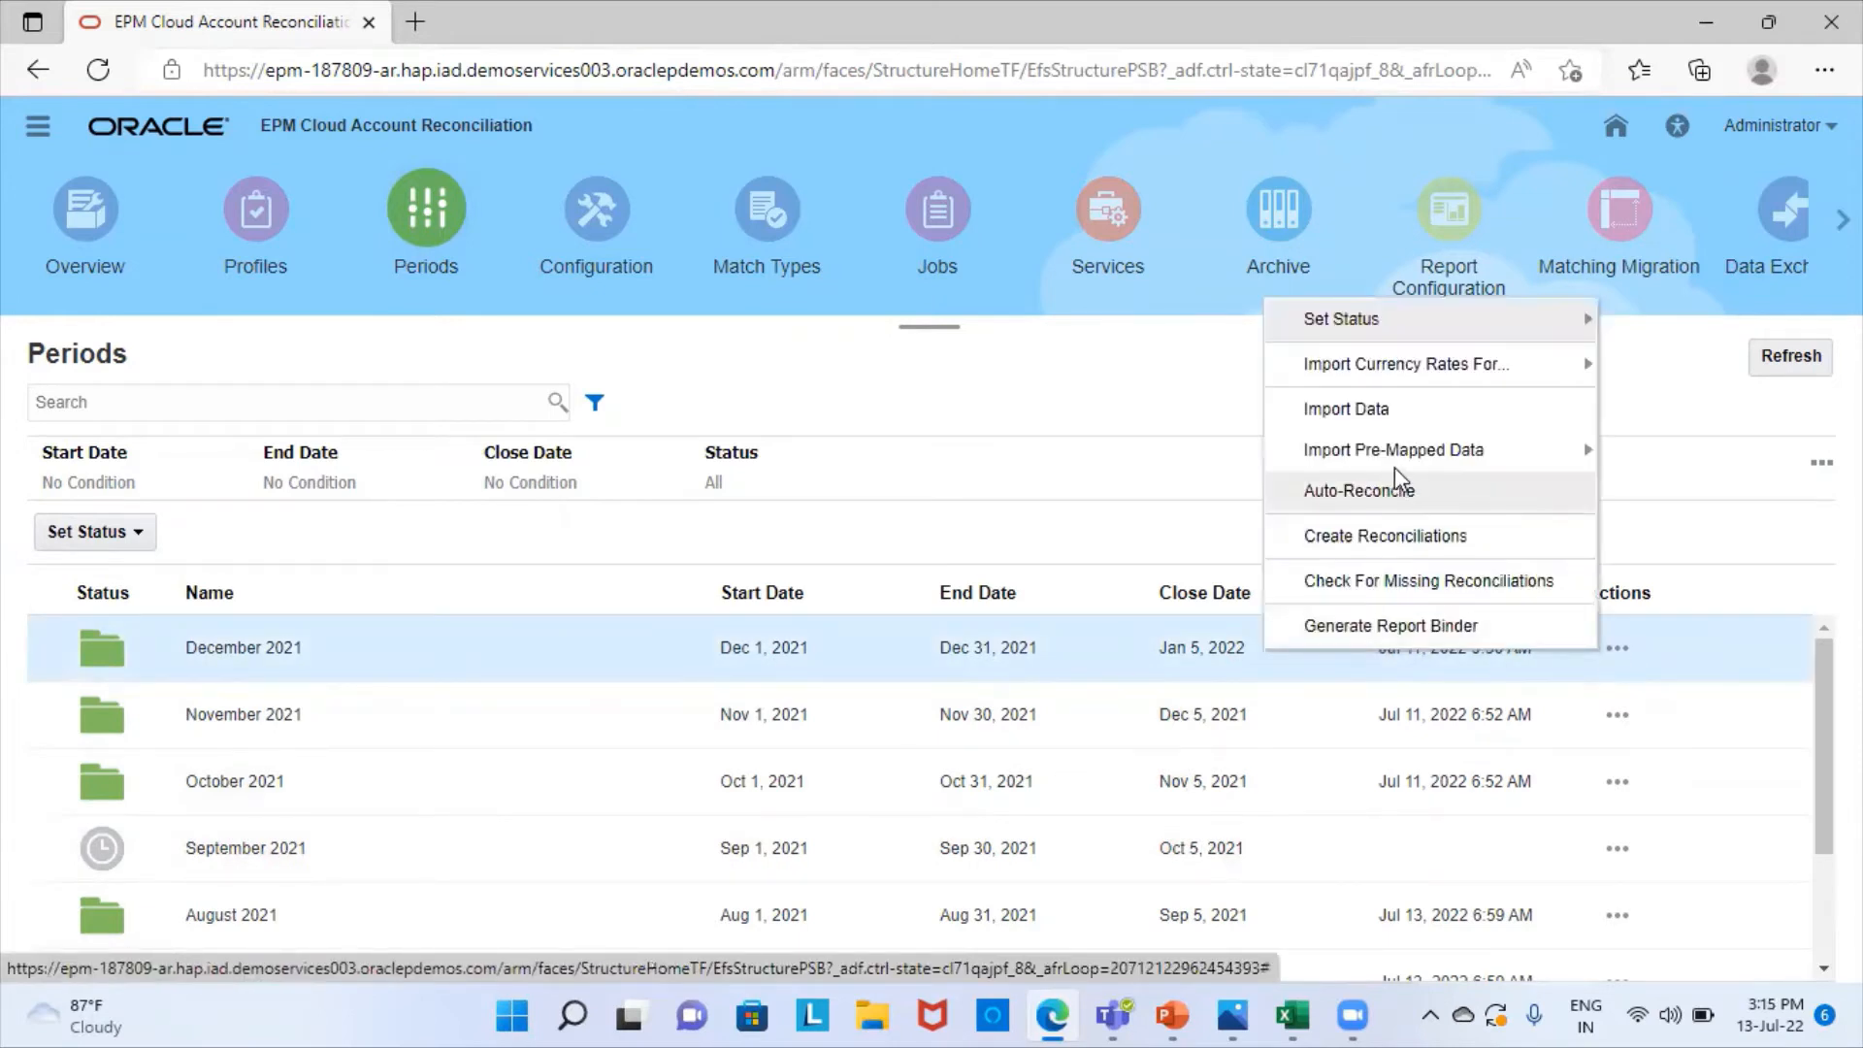
pyautogui.moveTo(1380, 464)
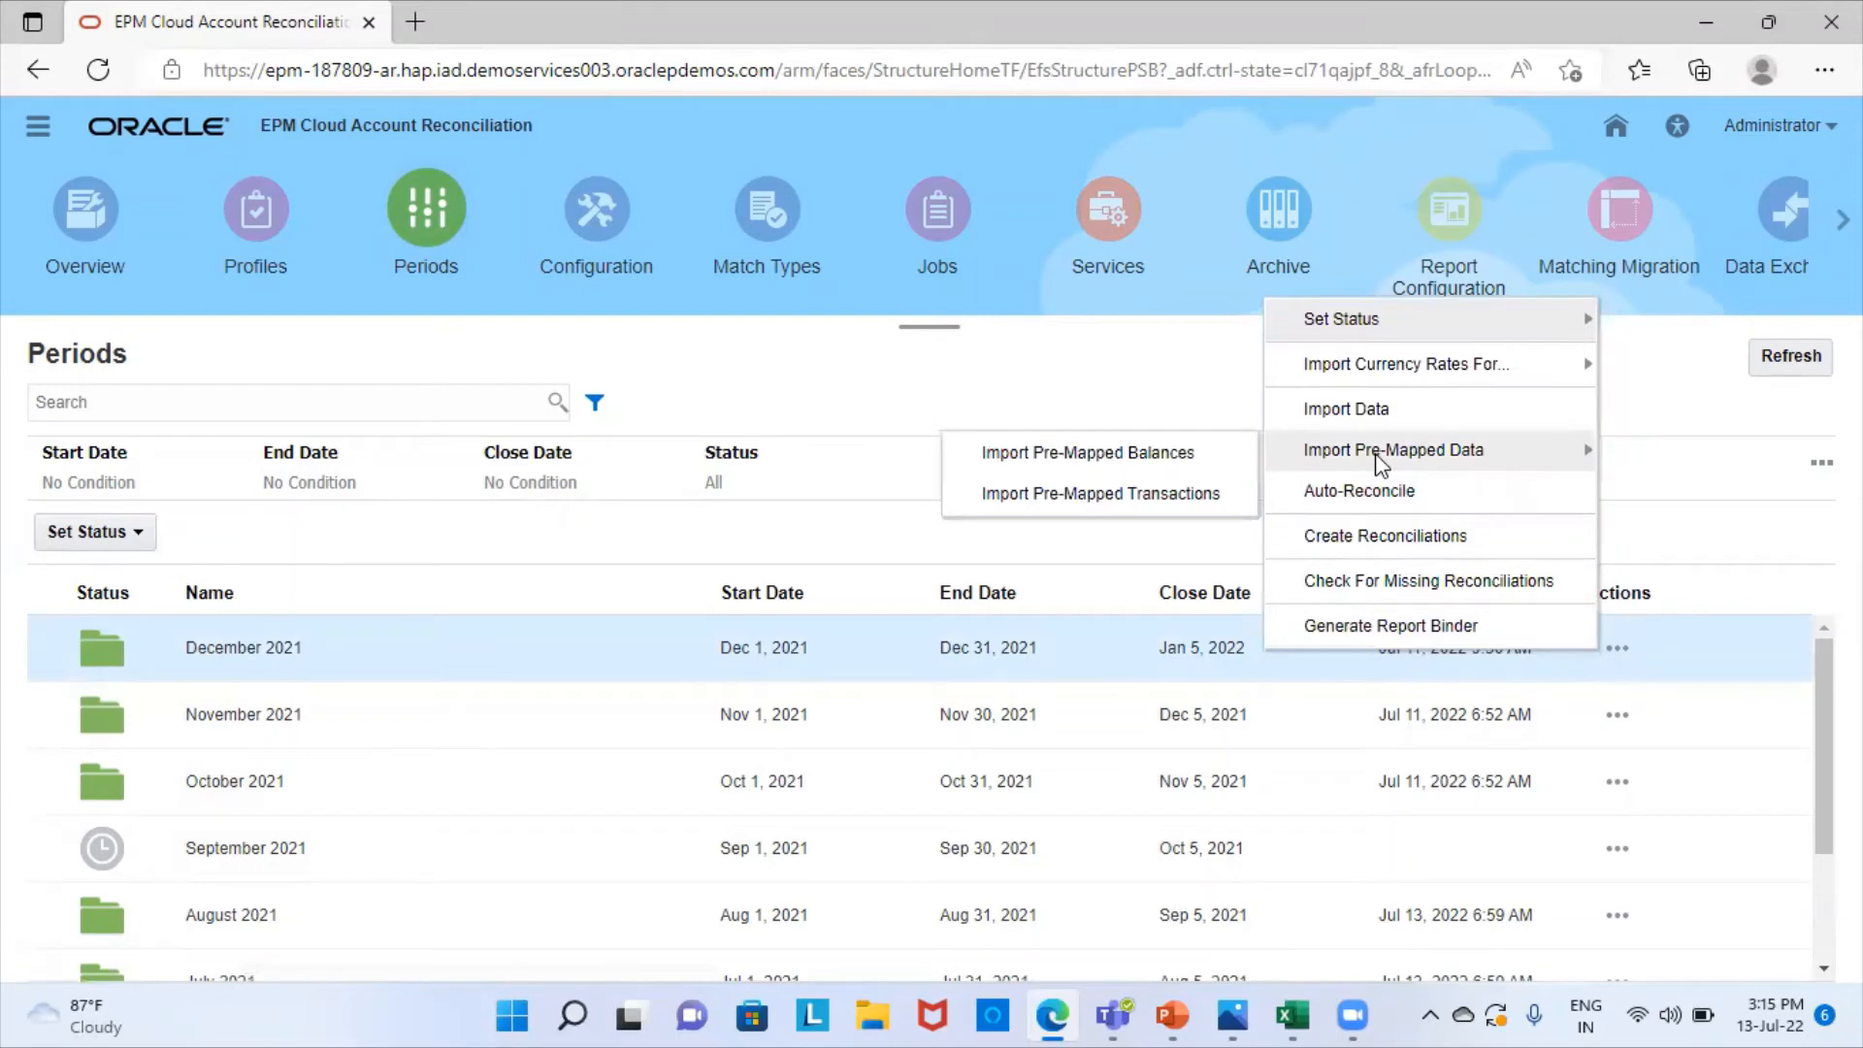
pyautogui.click(1125, 454)
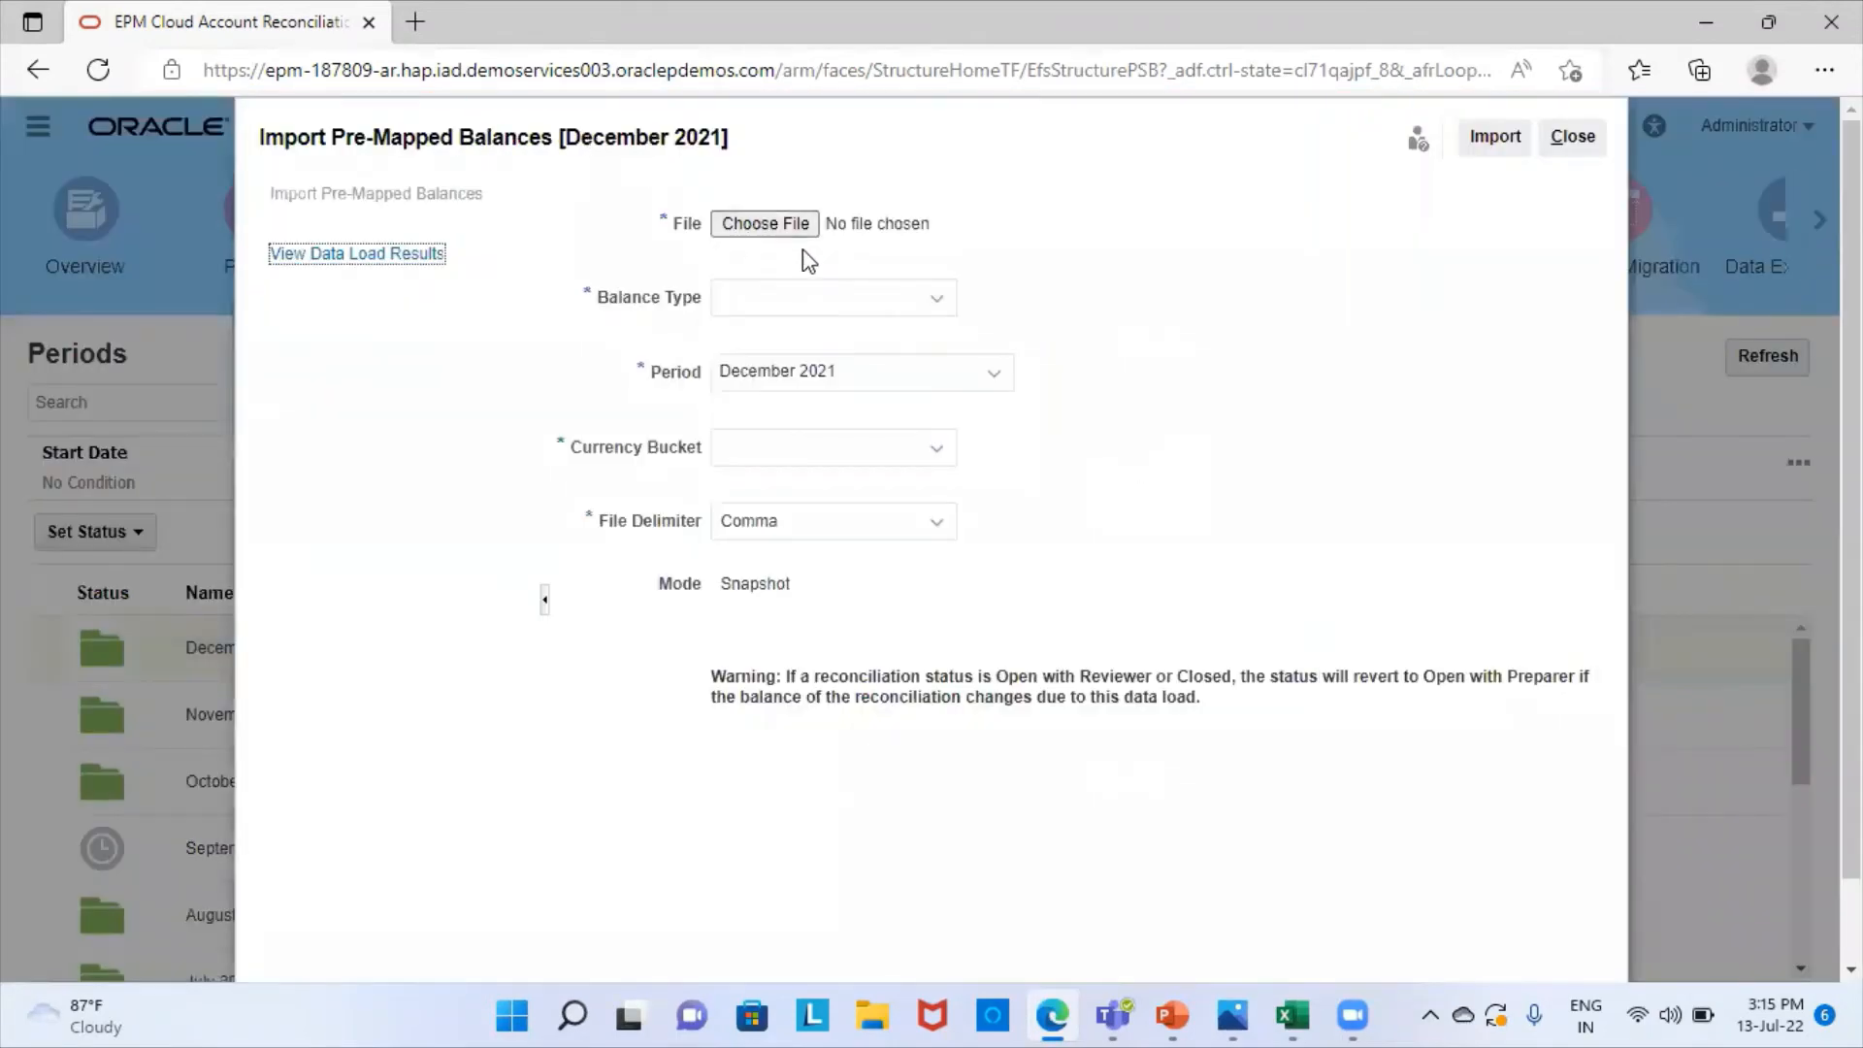
# - Choose the file "303-1FRAR-Factored recp" from the ARCS training folder on New Volume (D:) for the balance import
pyautogui.click(773, 231)
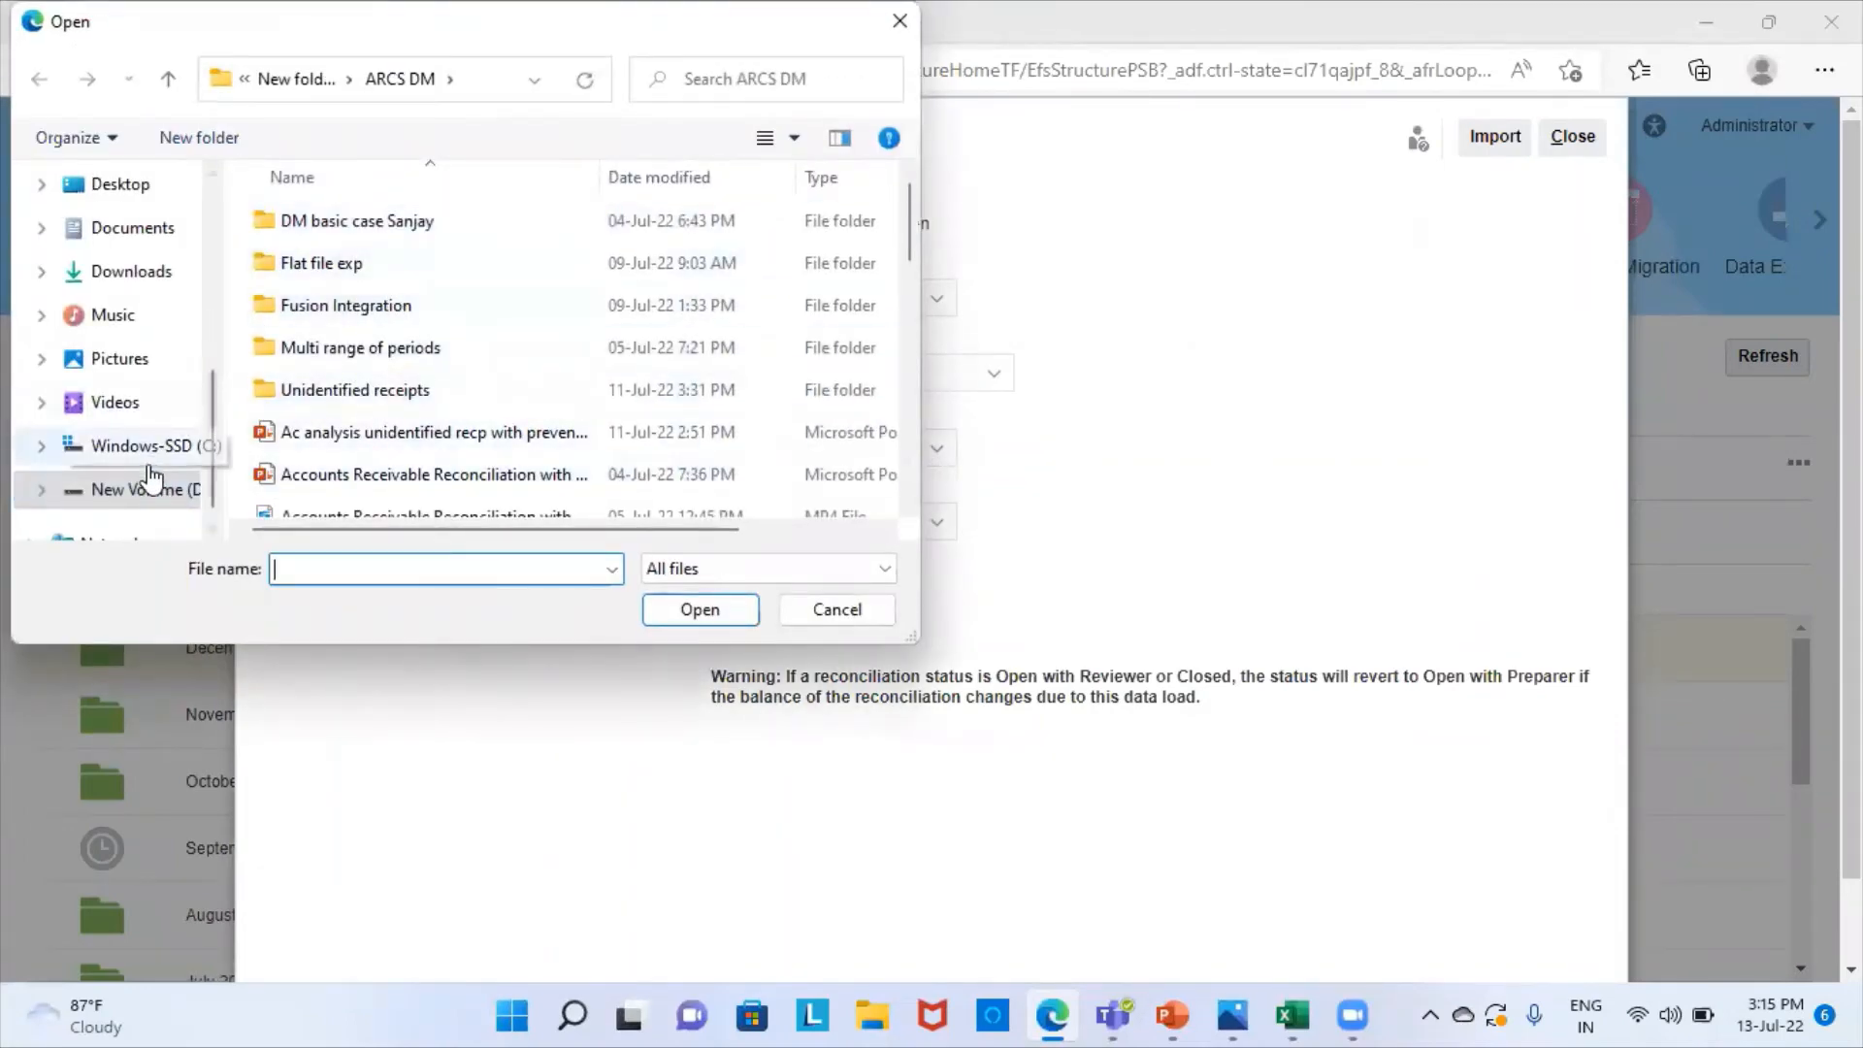
pyautogui.scroll(-1, 408, 422)
pyautogui.scroll(-4, 410, 424)
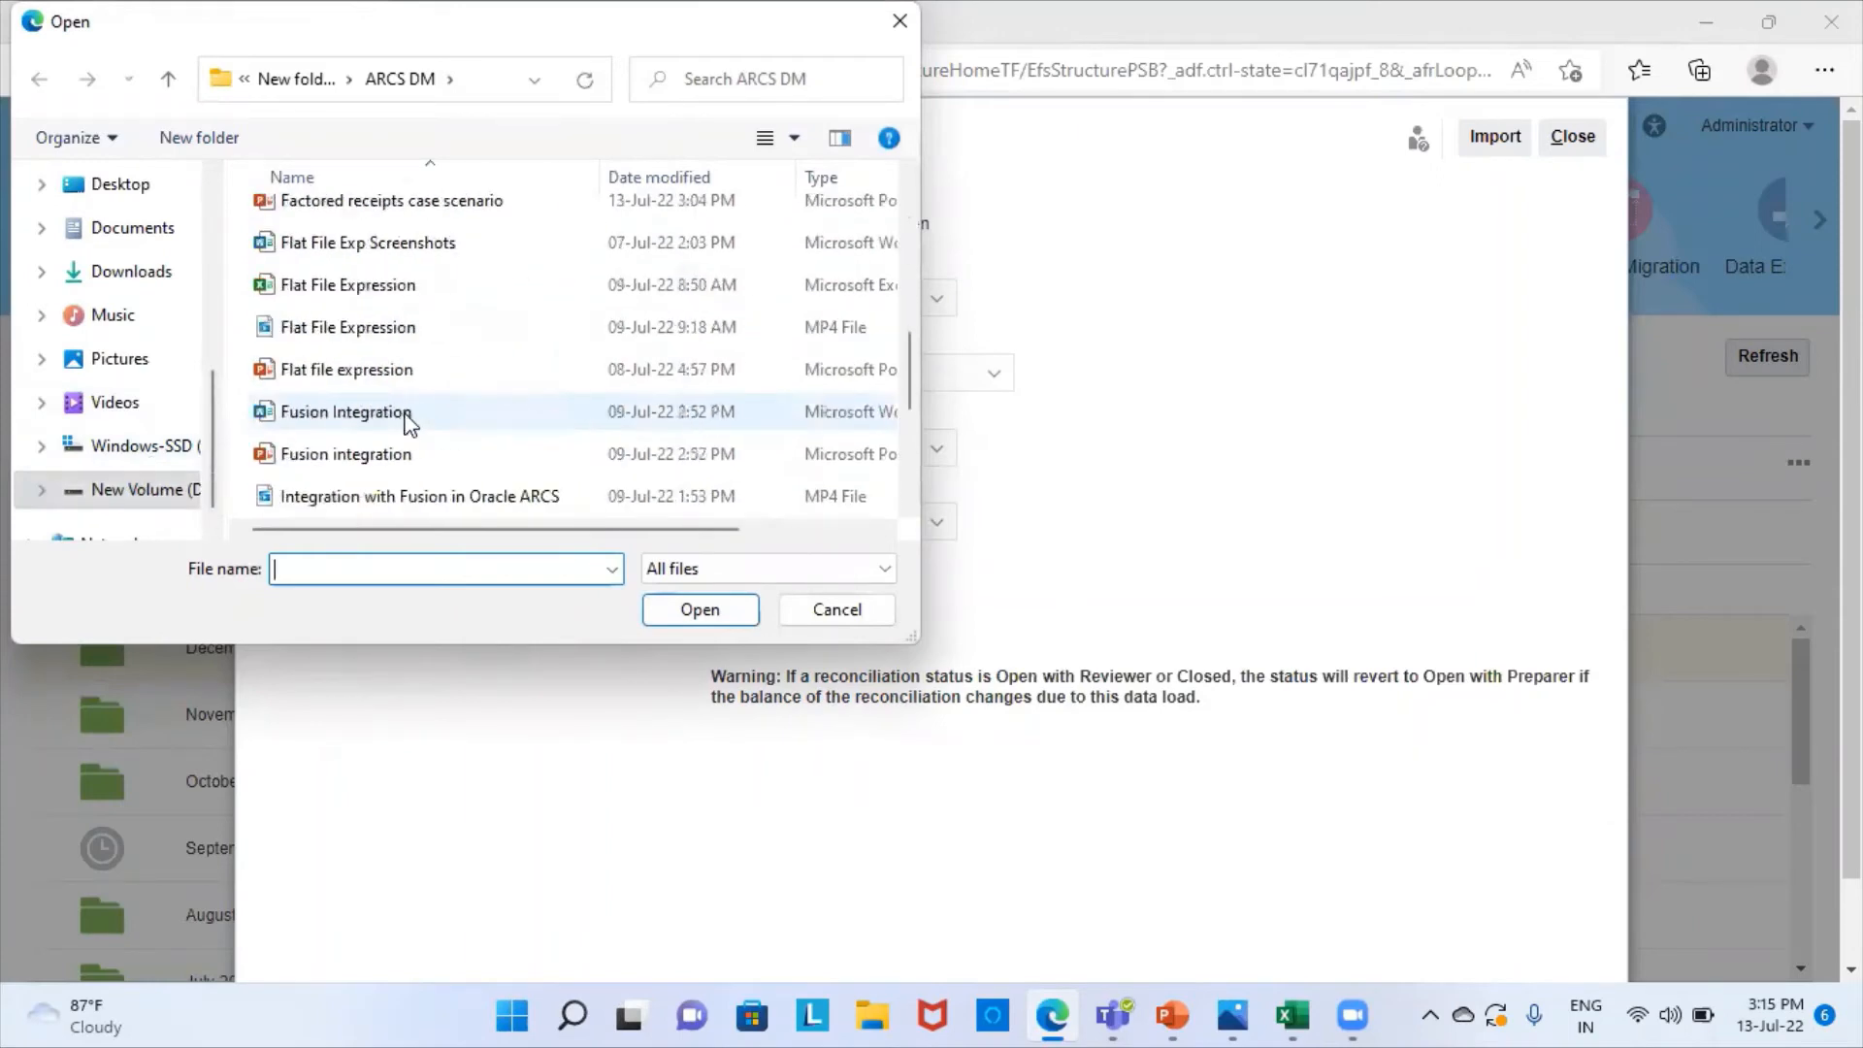
pyautogui.scroll(-2, 408, 422)
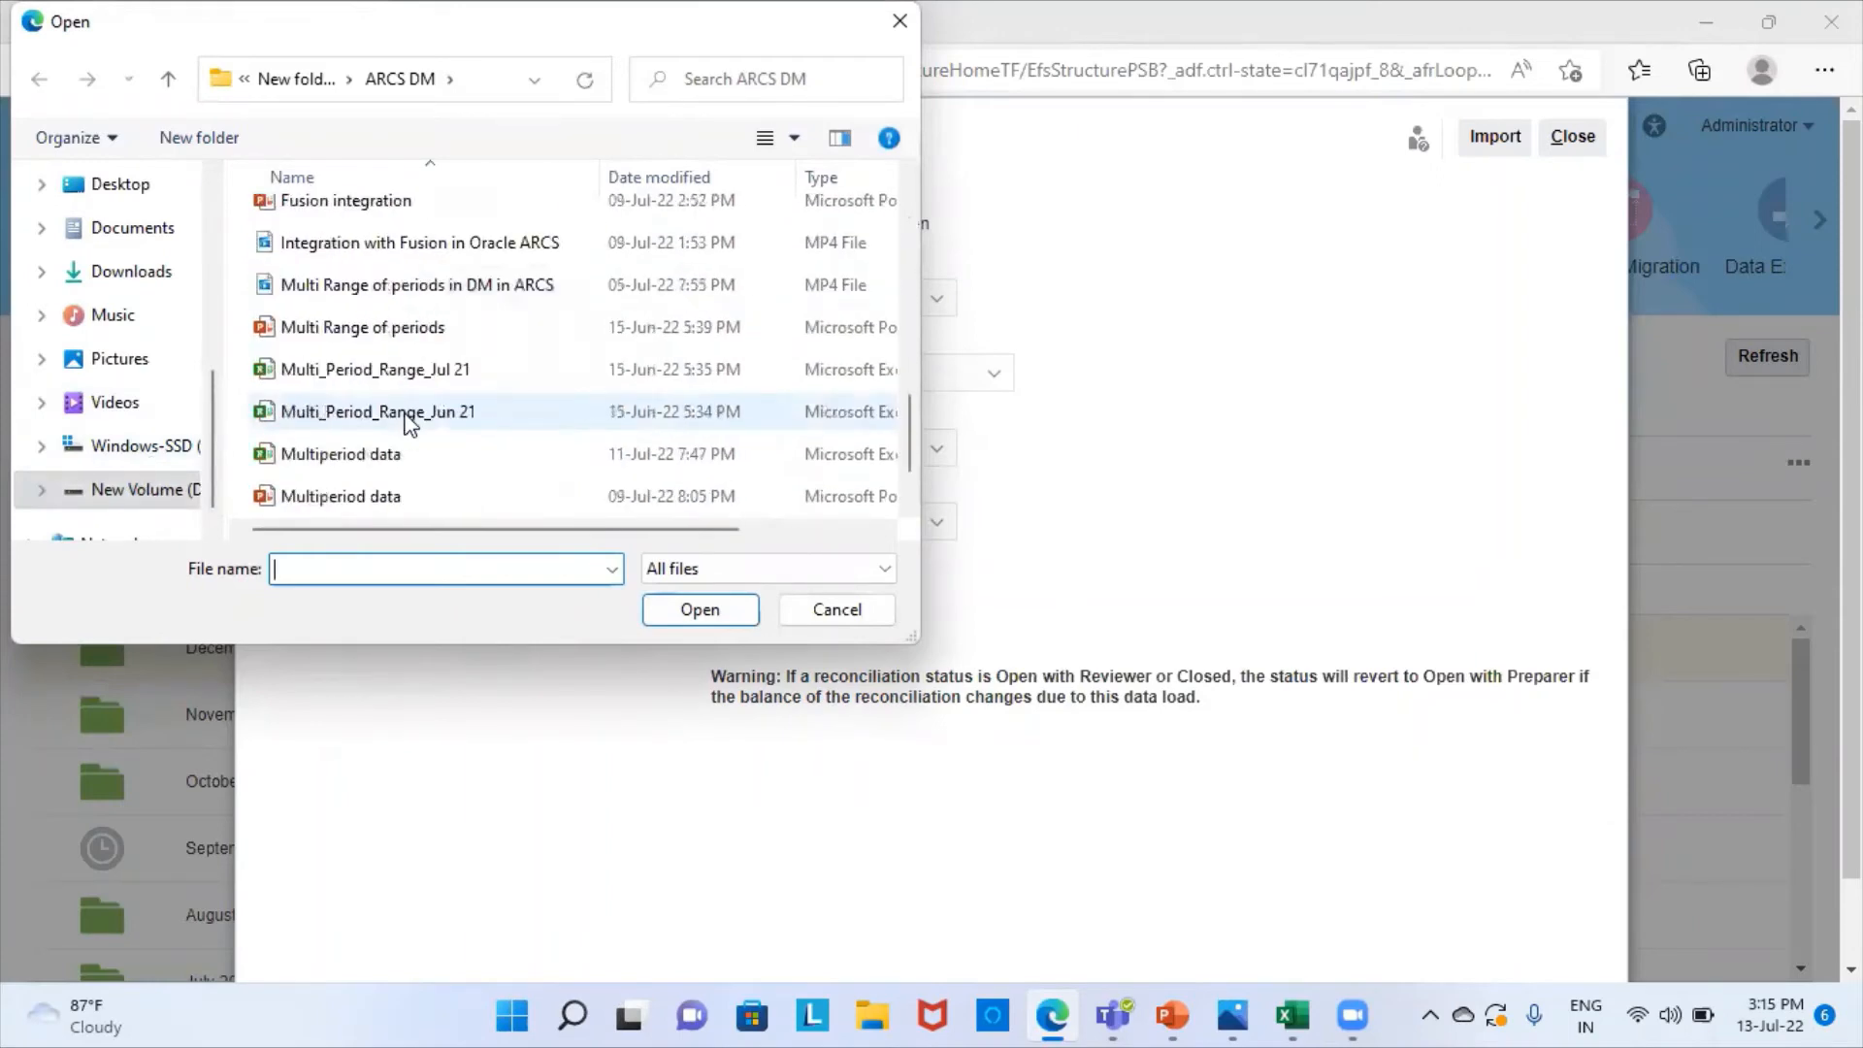
pyautogui.scroll(-1, 408, 422)
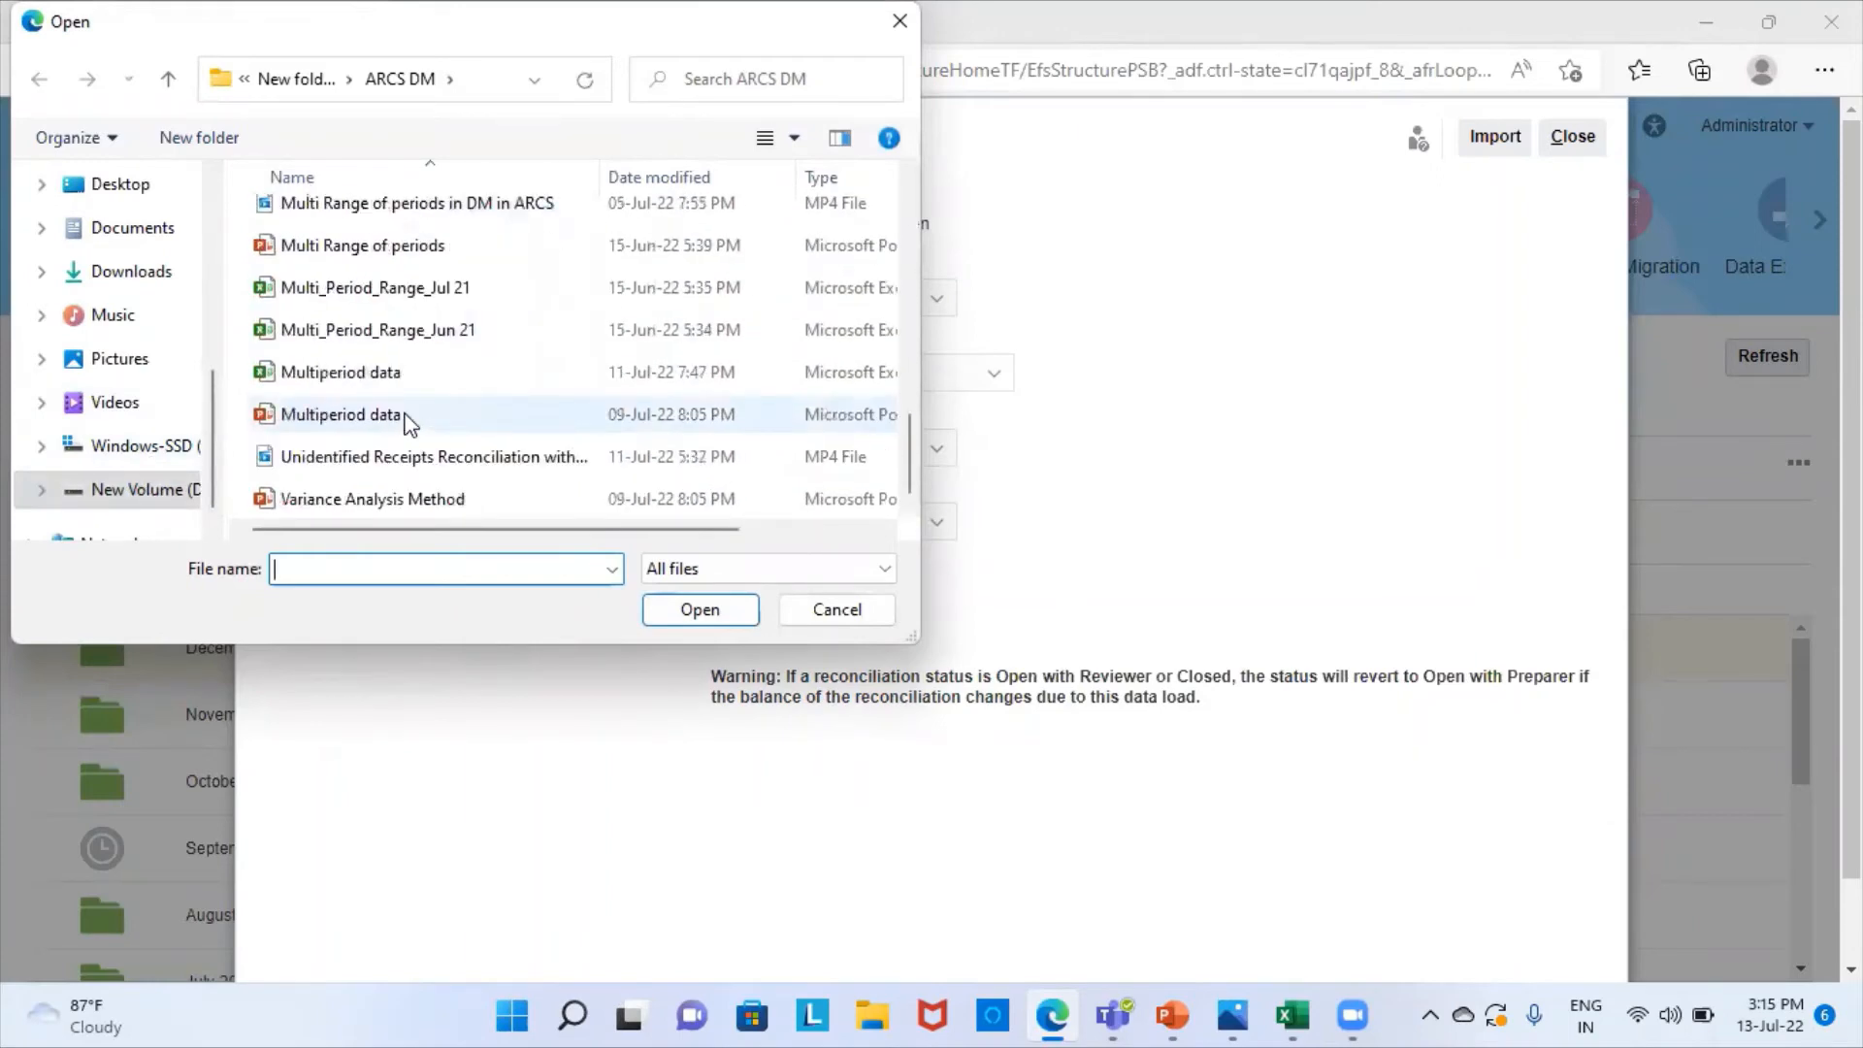
pyautogui.click(155, 489)
pyautogui.scroll(1, 375, 206)
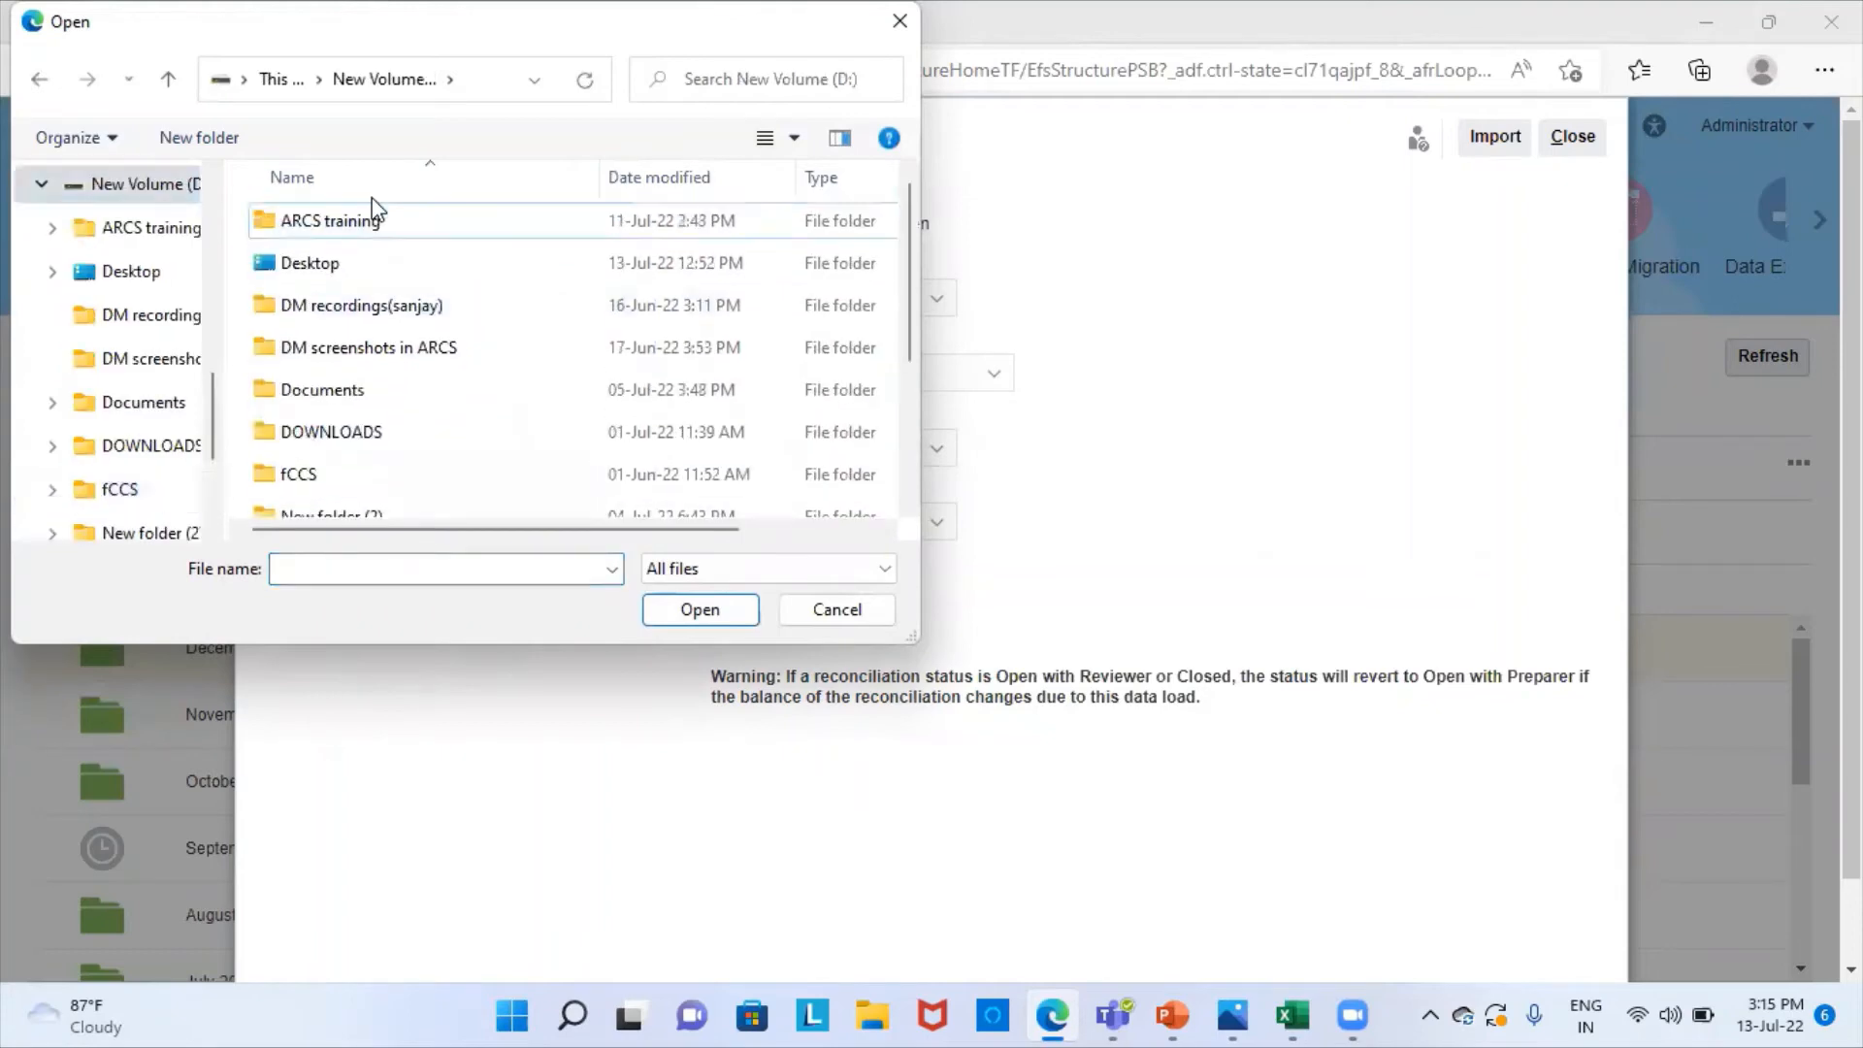
pyautogui.scroll(-1, 389, 381)
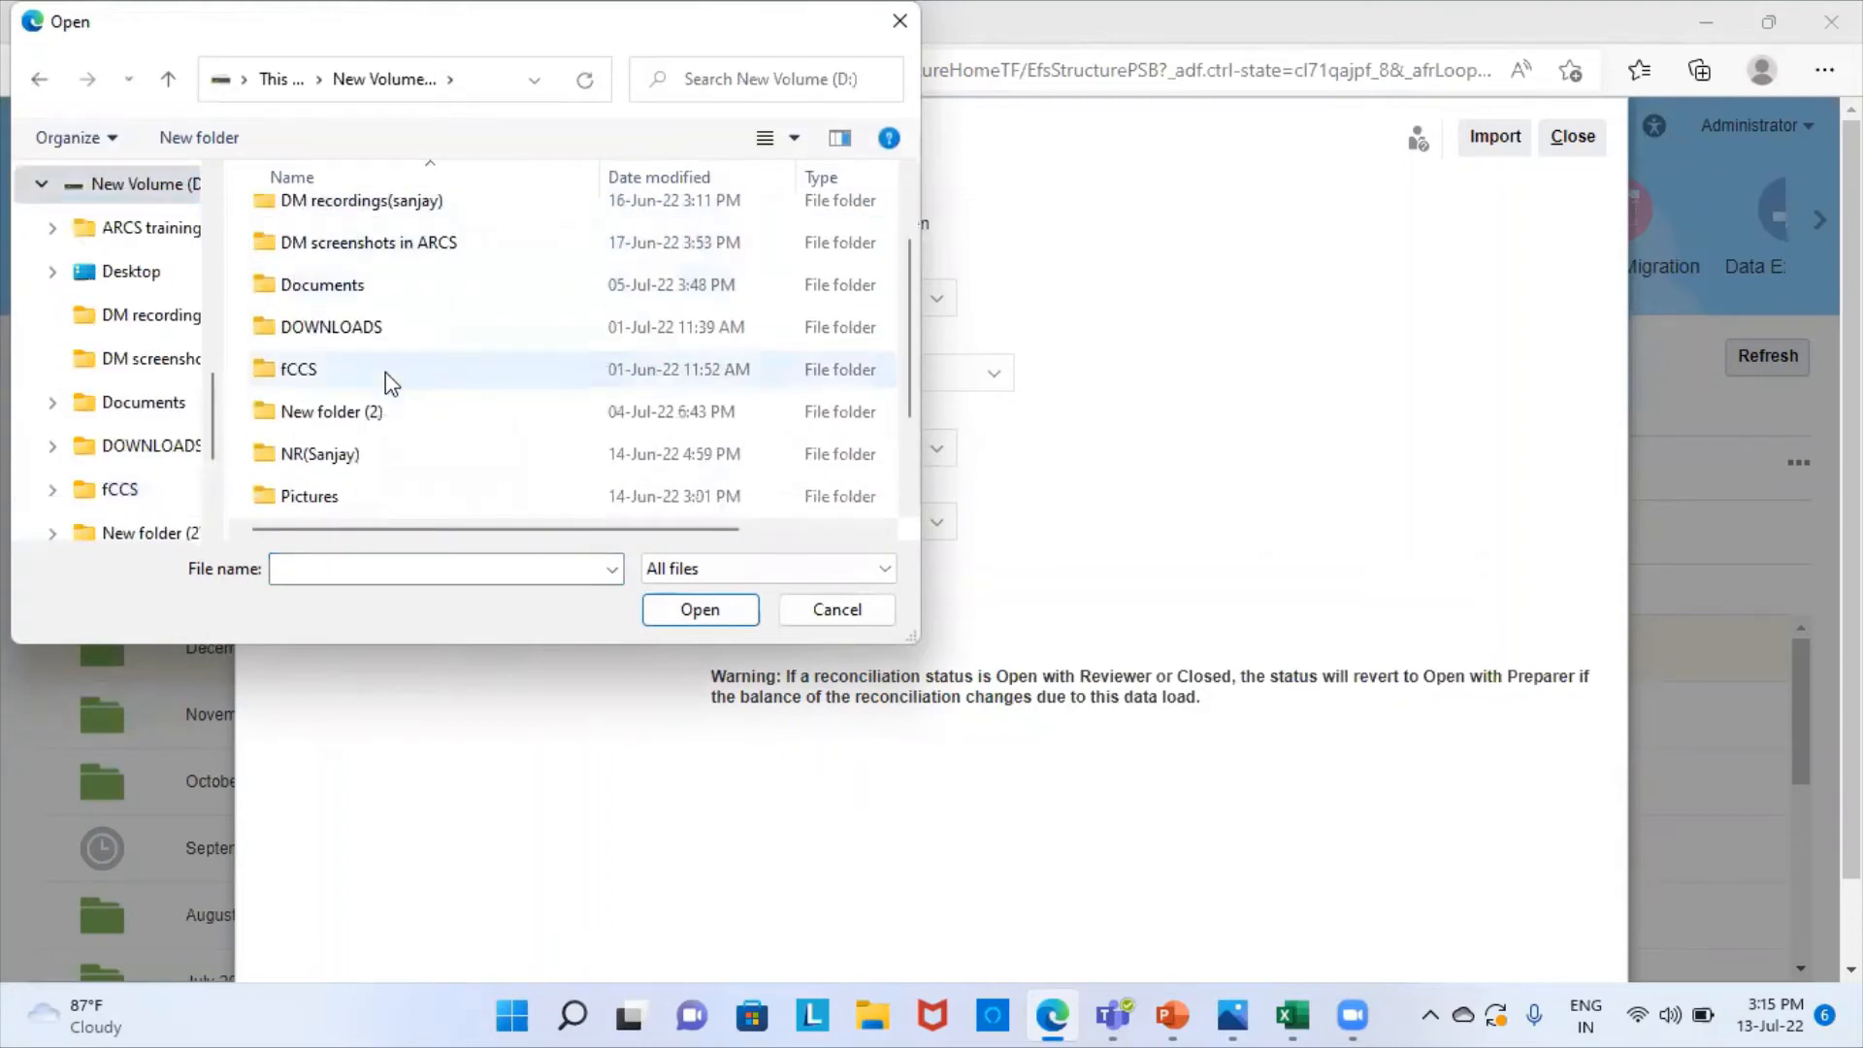
pyautogui.scroll(1, 387, 381)
pyautogui.doubleClick(355, 222)
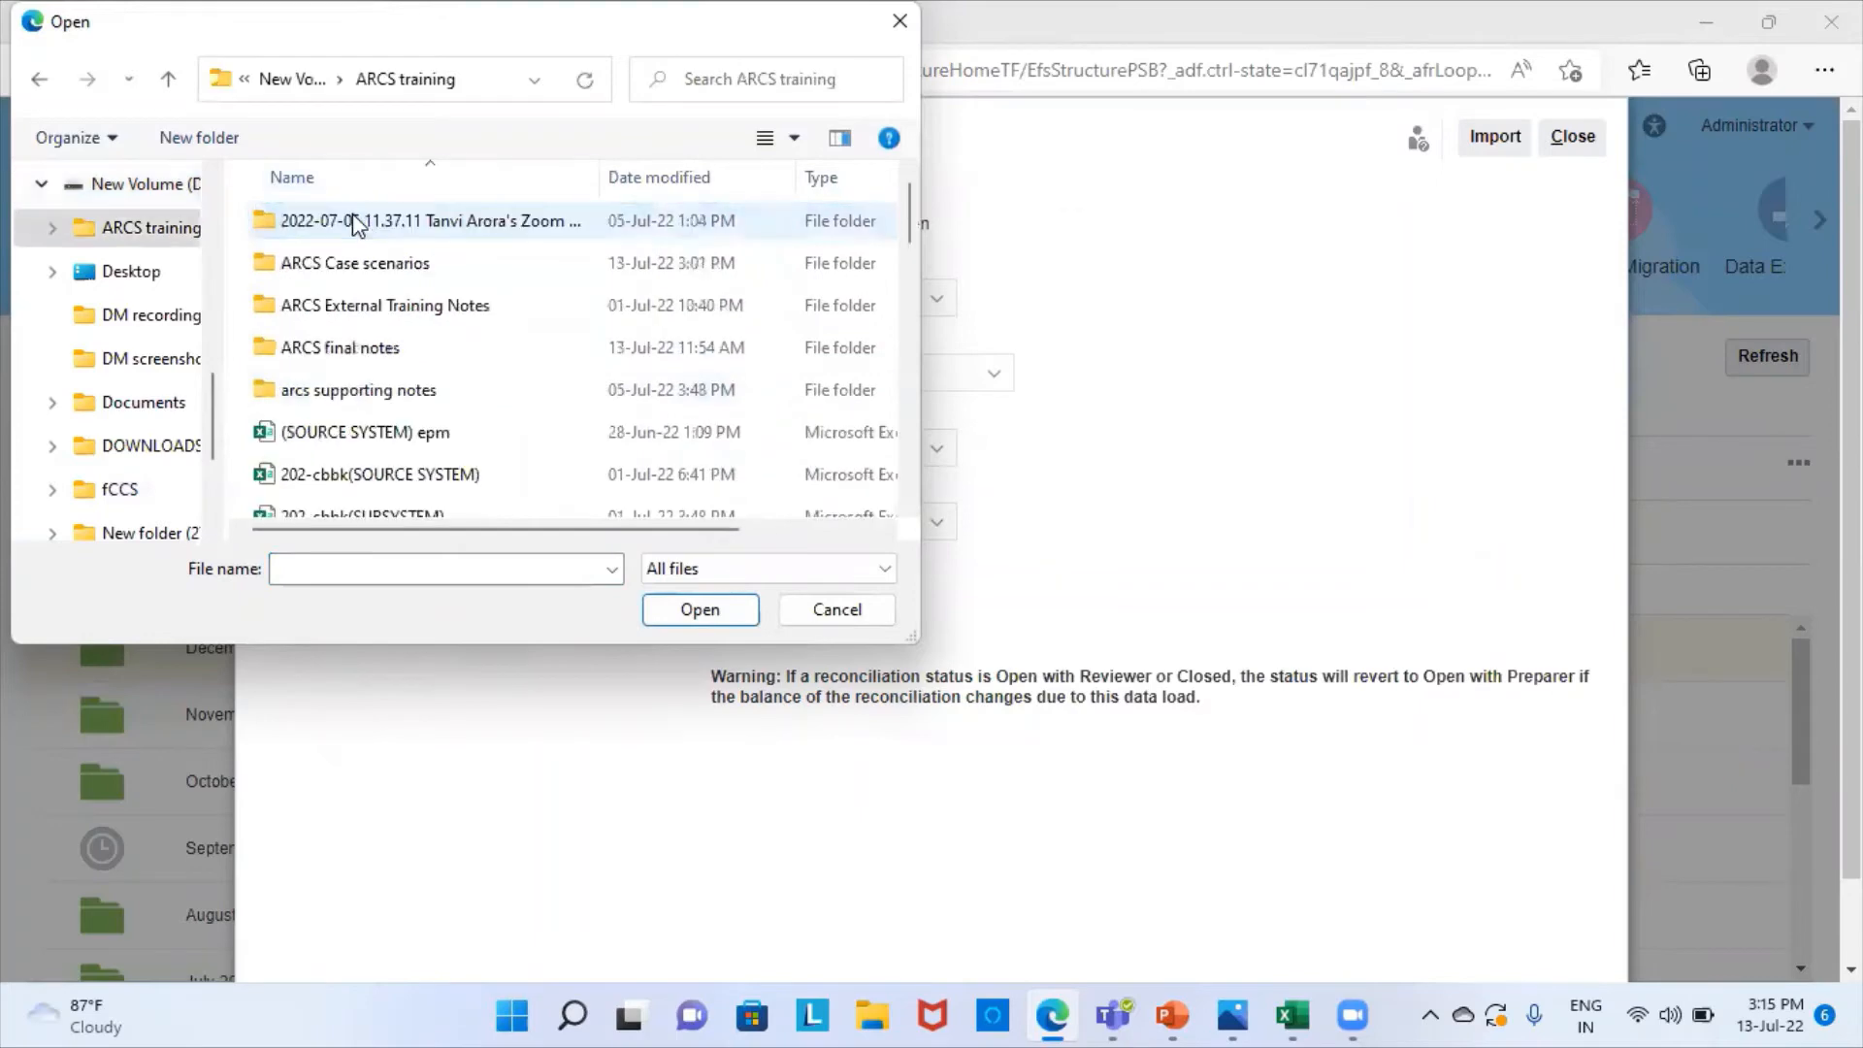
pyautogui.scroll(-2, 399, 379)
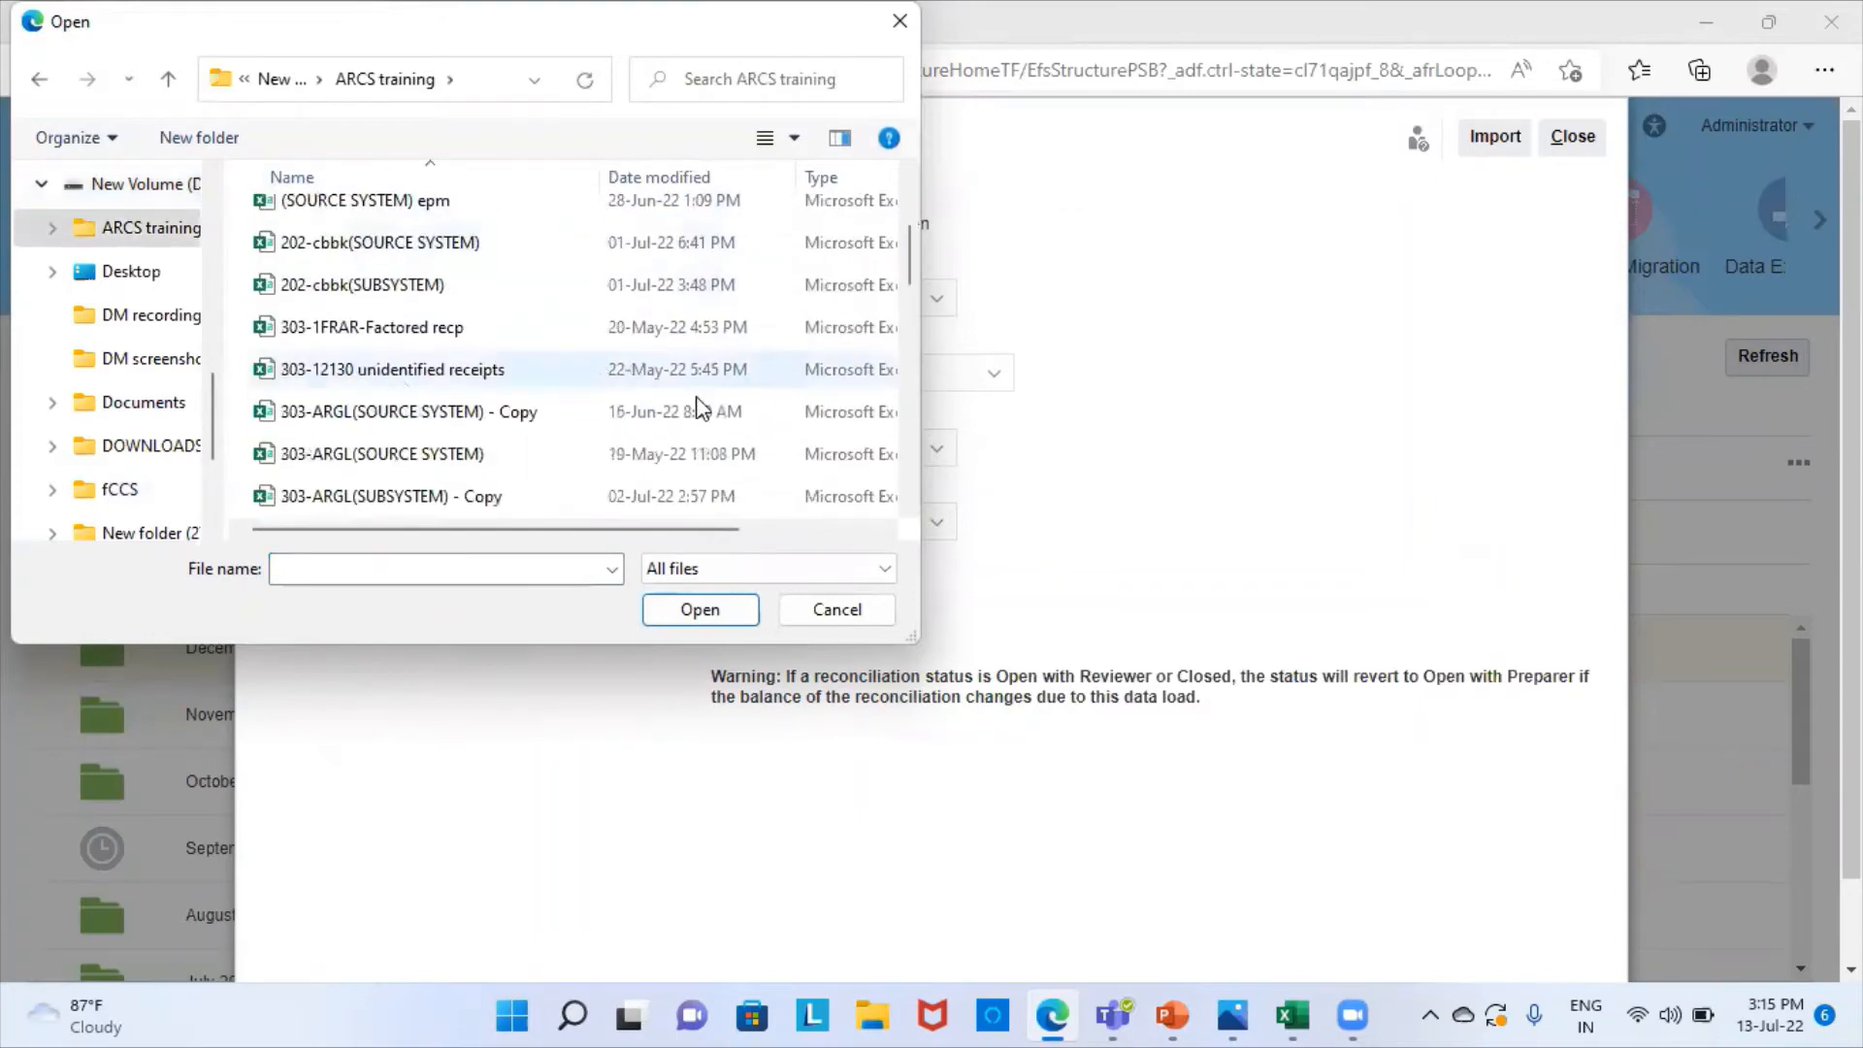
pyautogui.click(442, 332)
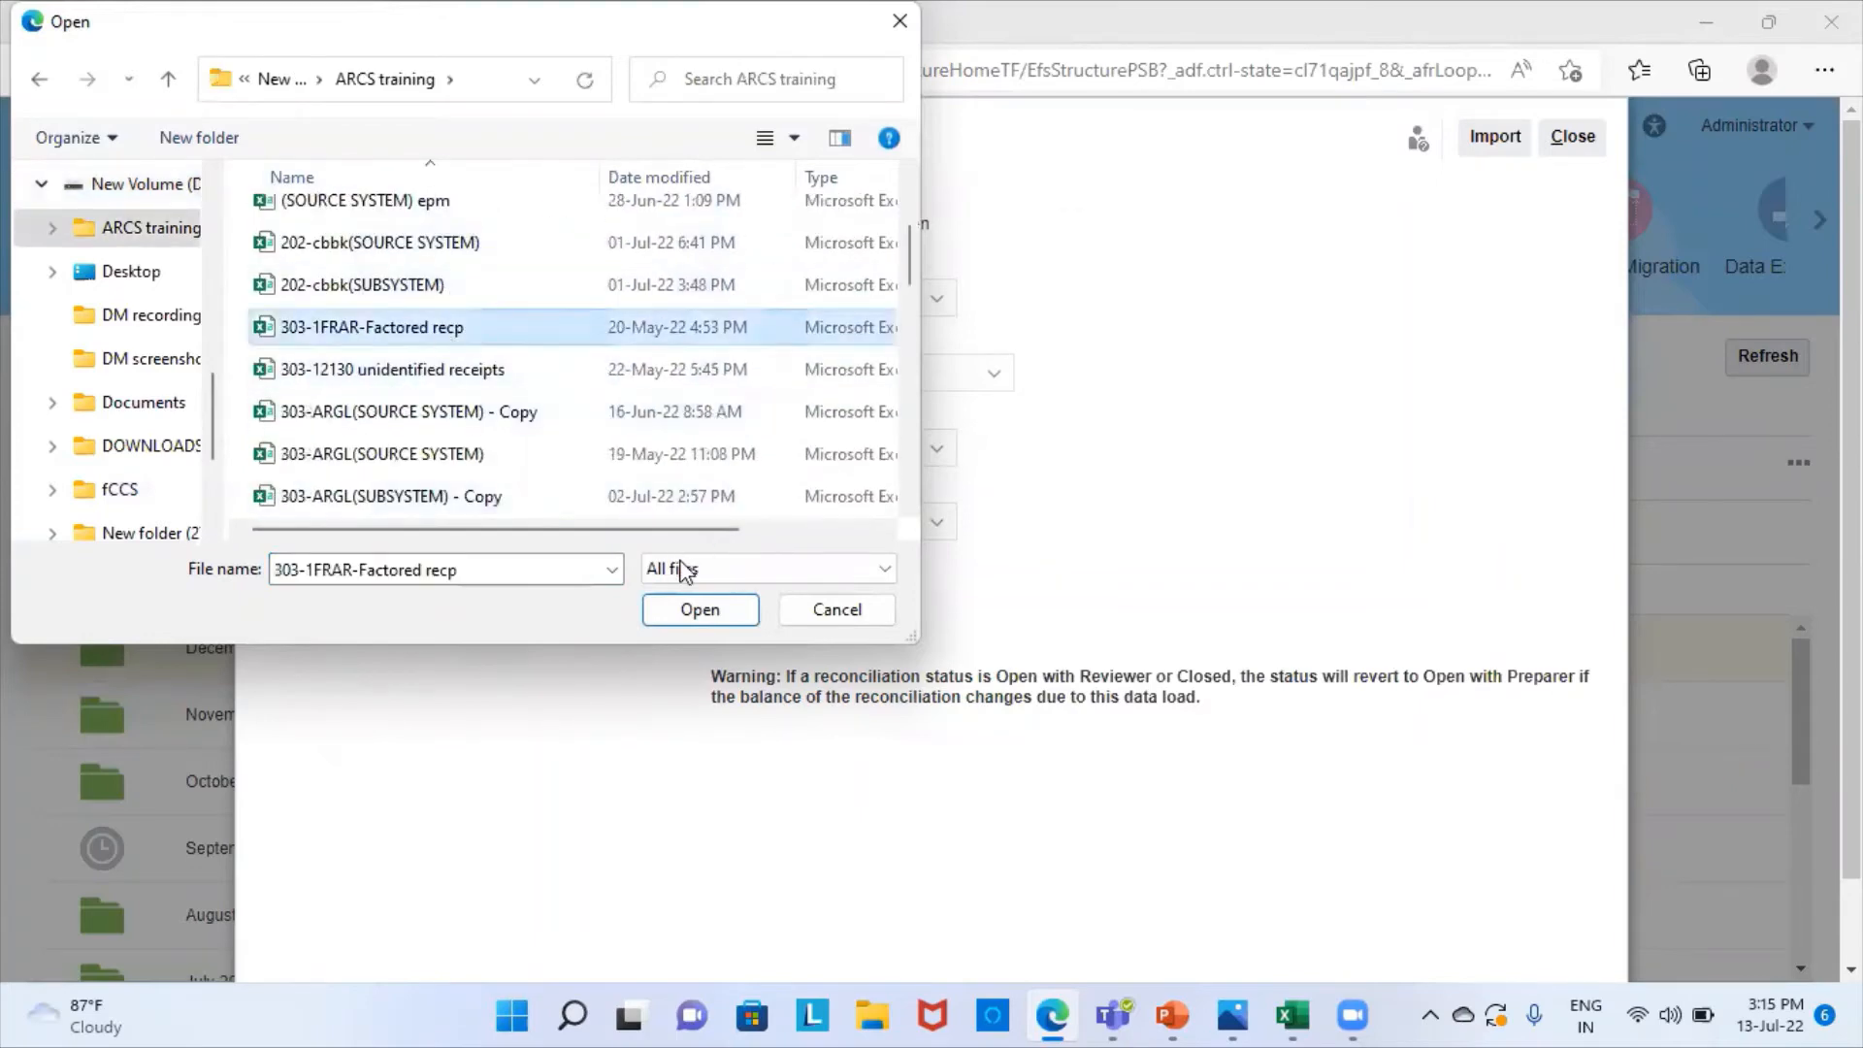
pyautogui.click(665, 611)
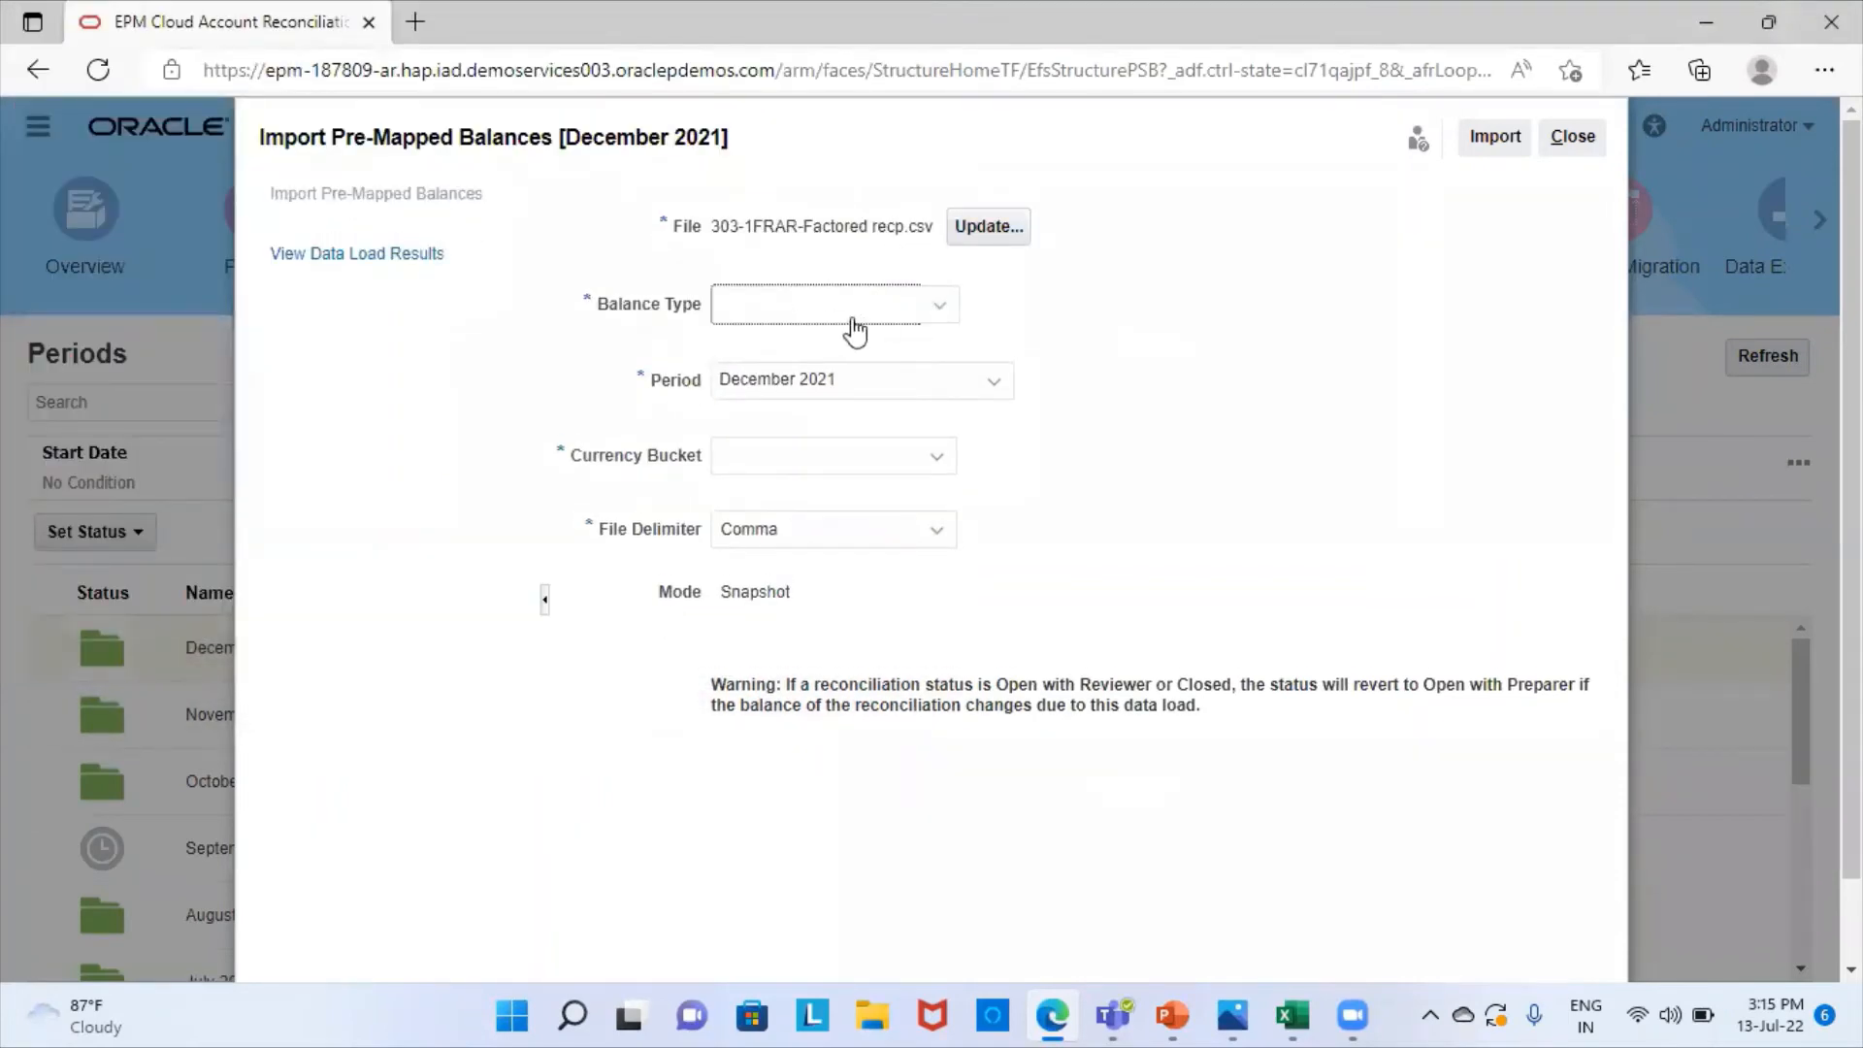
# - Import the file's December 2021 balances with balance type Source System and the Functional currency bucket, and dismiss the import notice
pyautogui.click(854, 330)
pyautogui.click(793, 384)
pyautogui.click(795, 458)
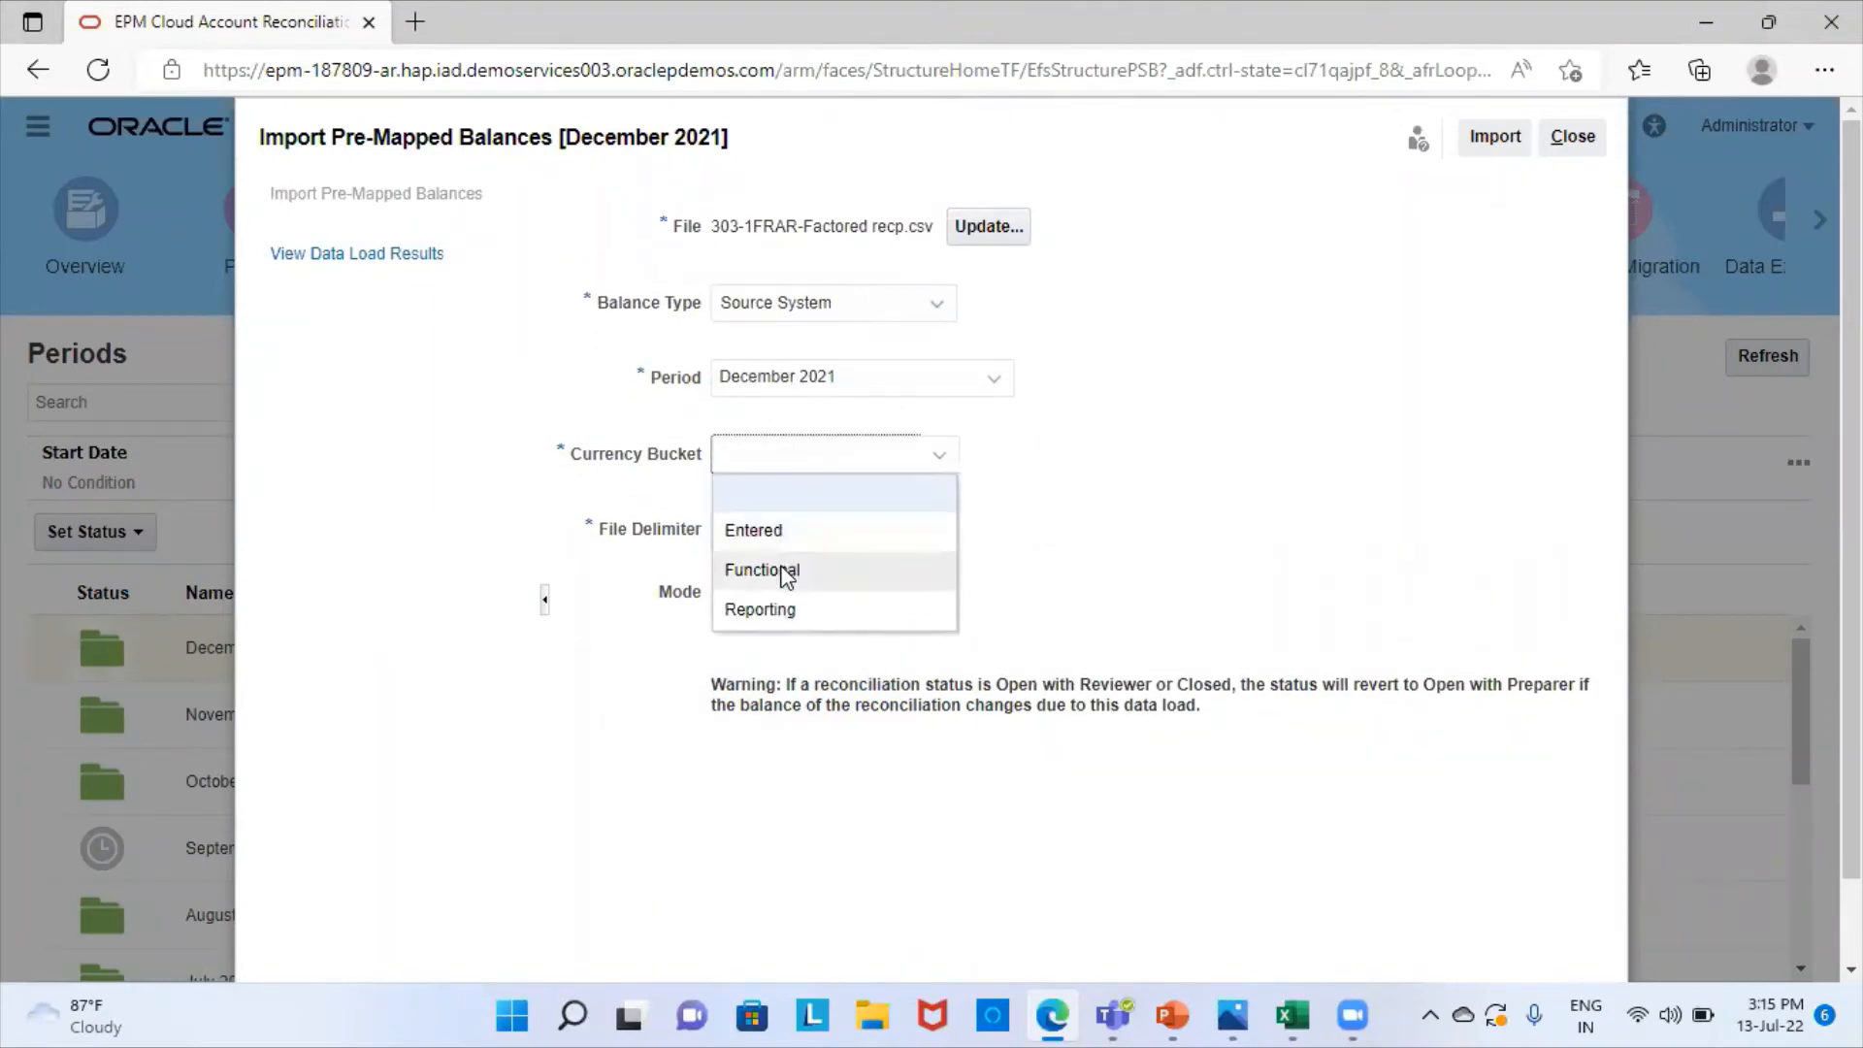
pyautogui.click(779, 567)
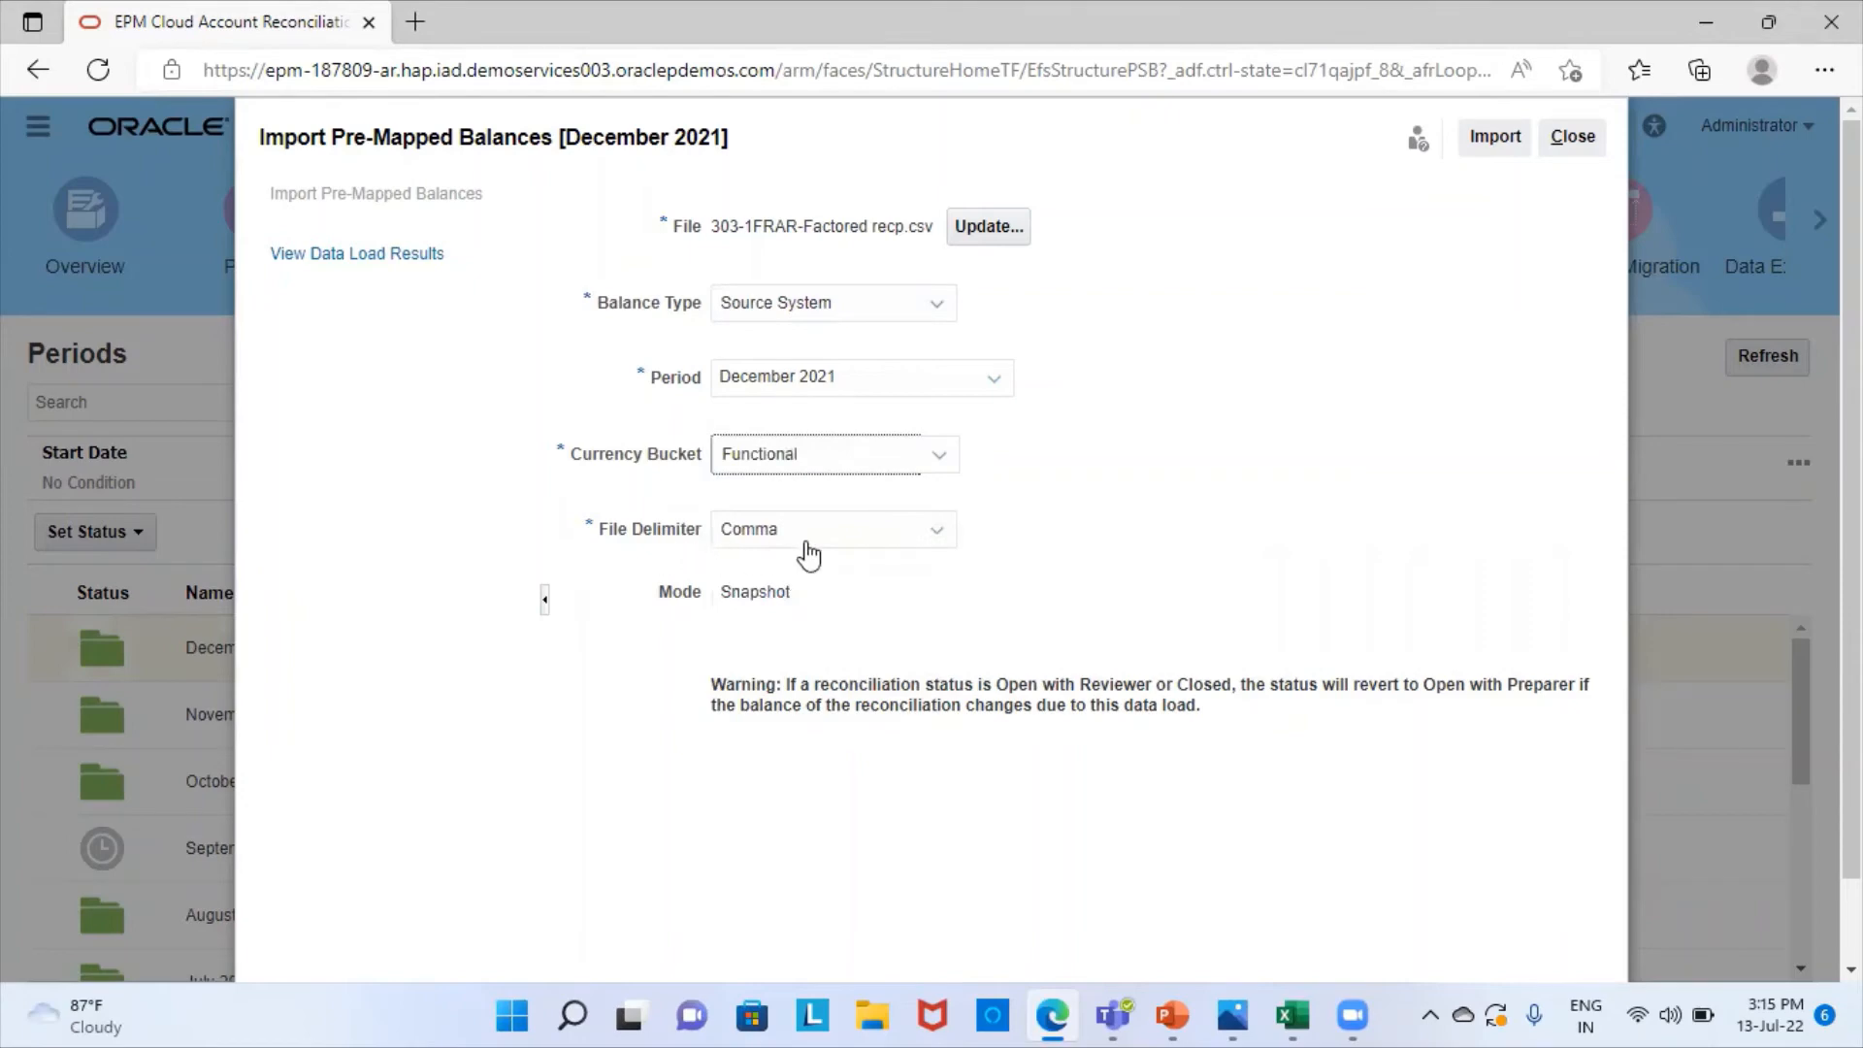
pyautogui.click(1499, 139)
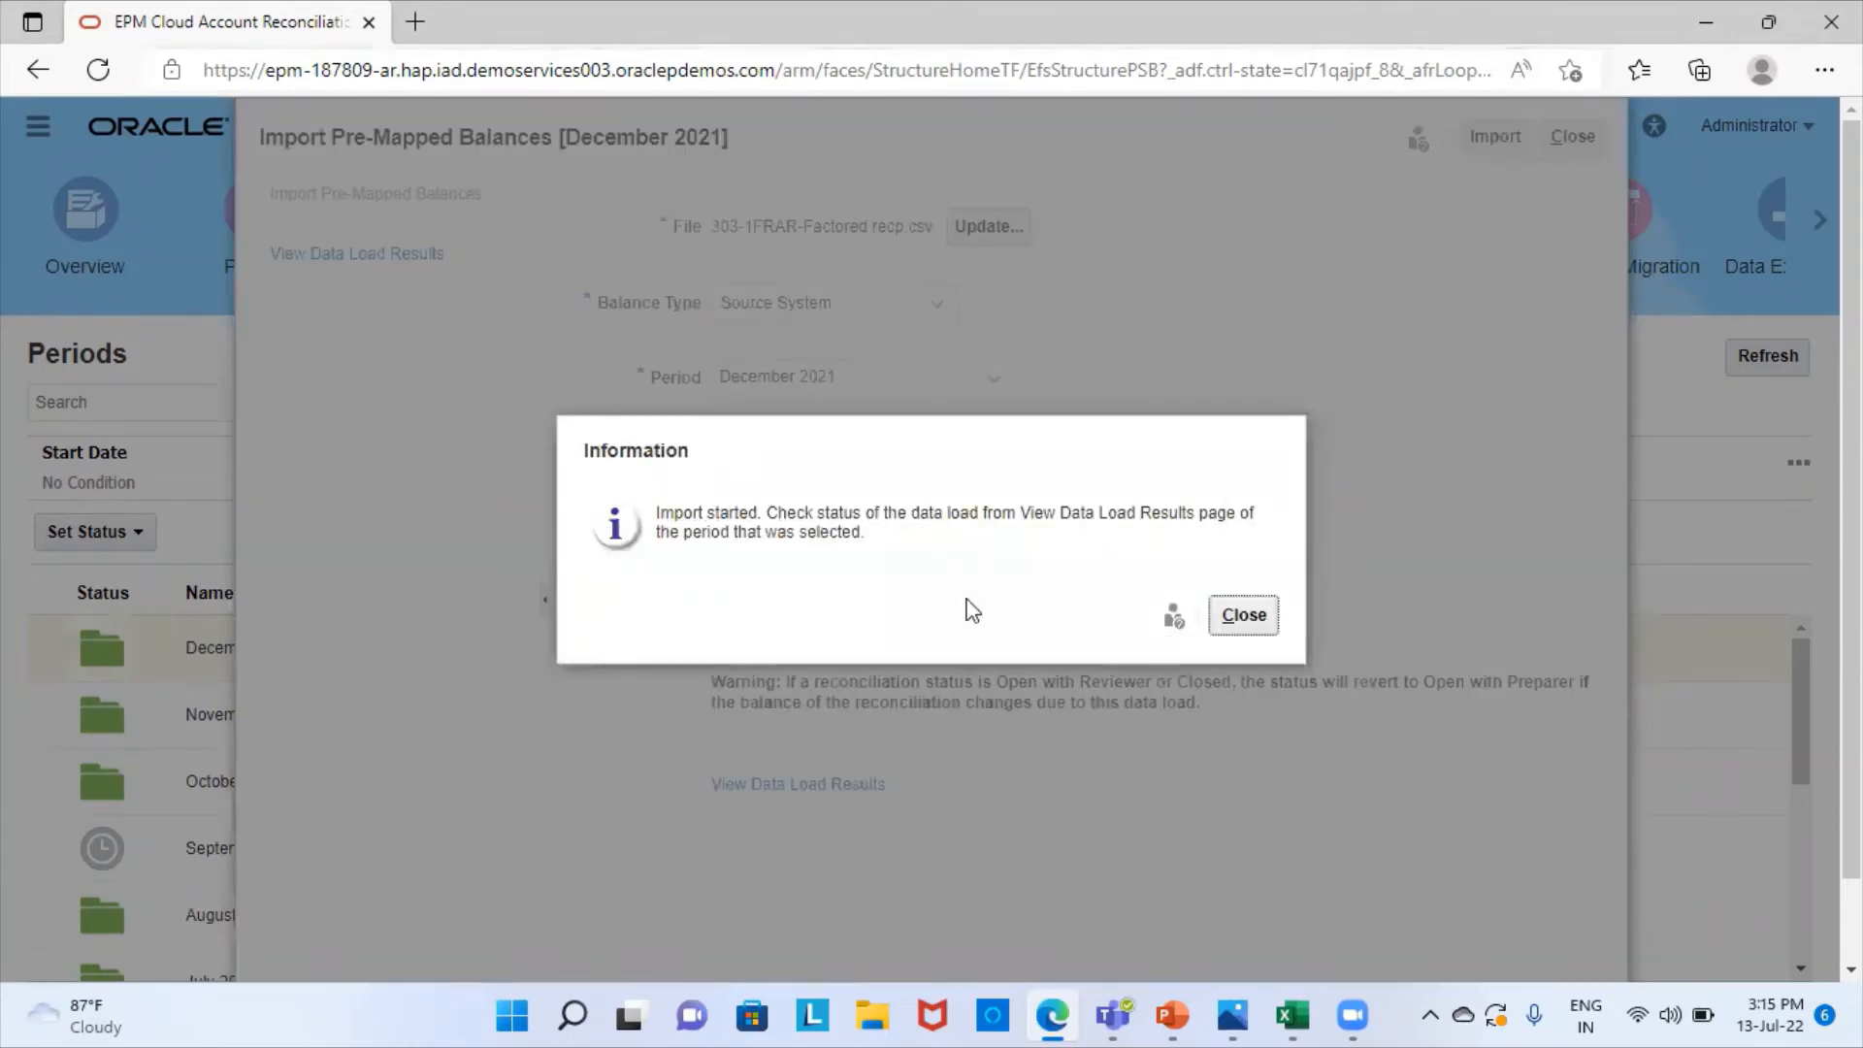
pyautogui.click(1232, 621)
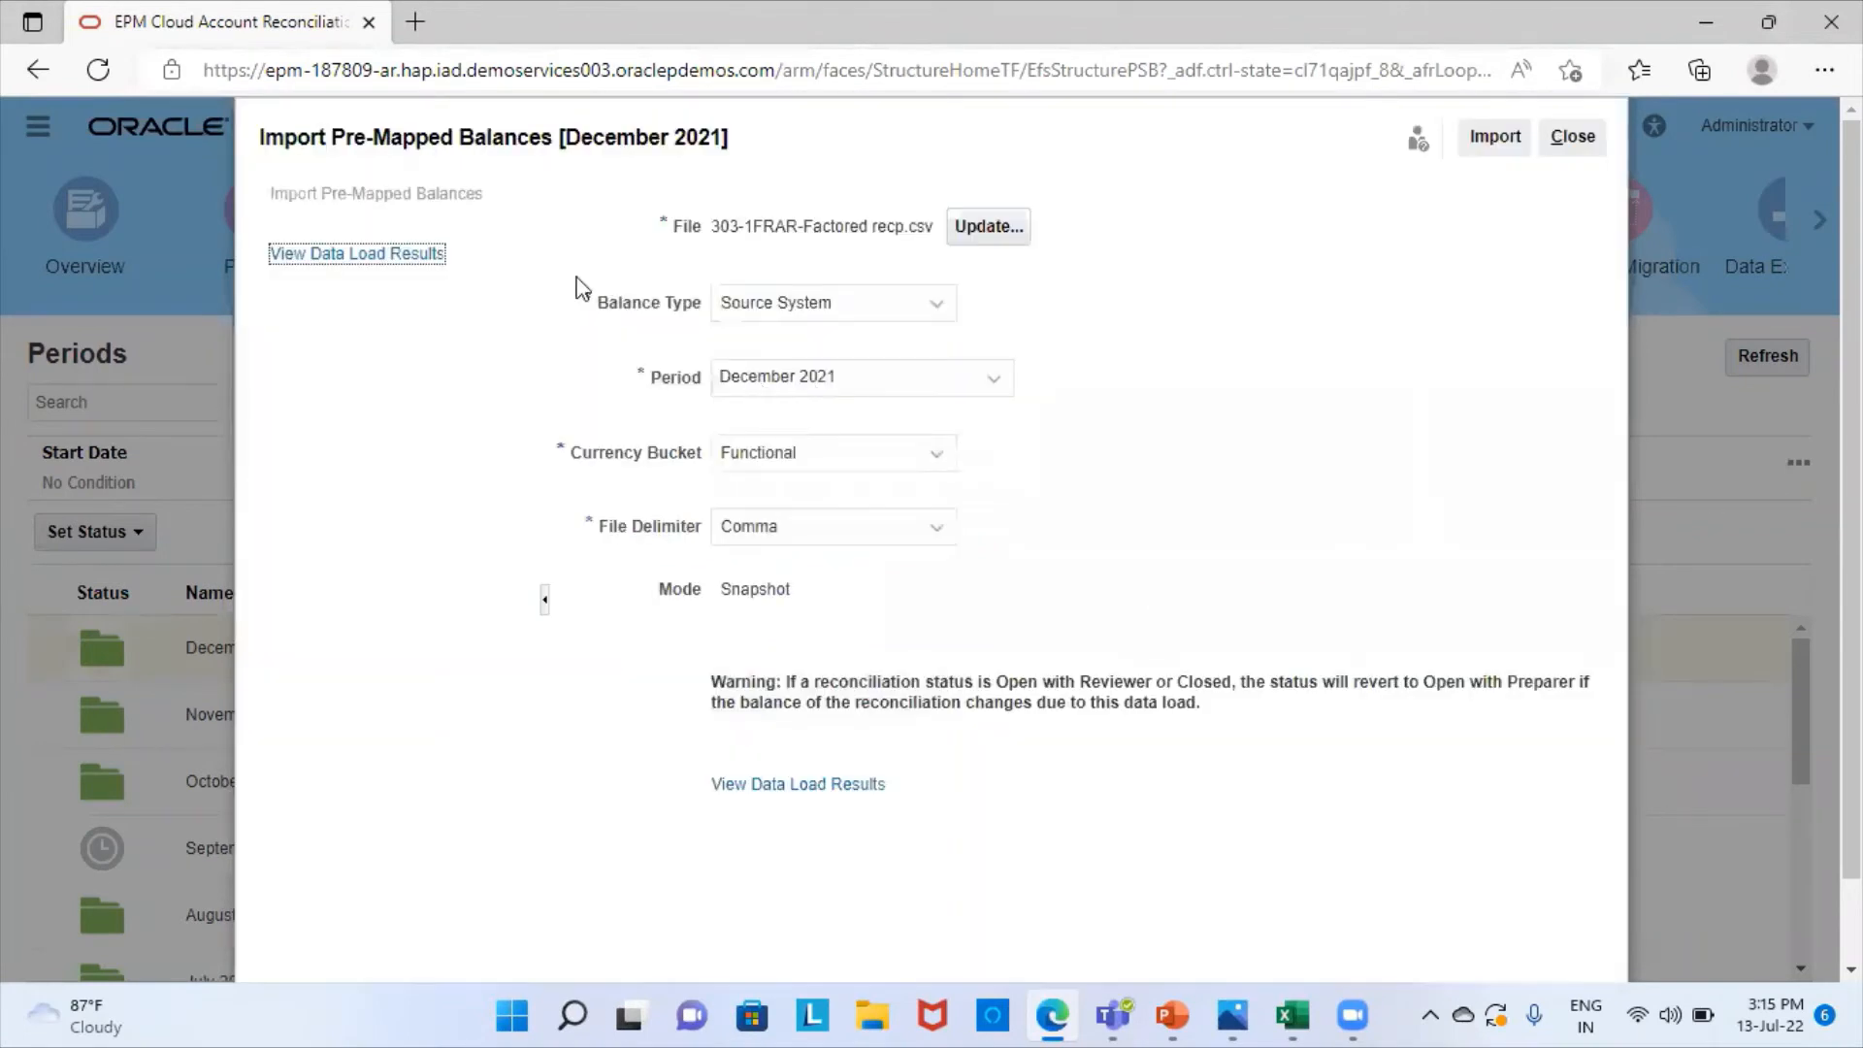
# - Check and refresh the data load results for the imported balance file, and close the import dialog
pyautogui.moveTo(322, 254); pyautogui.dragTo(373, 254)
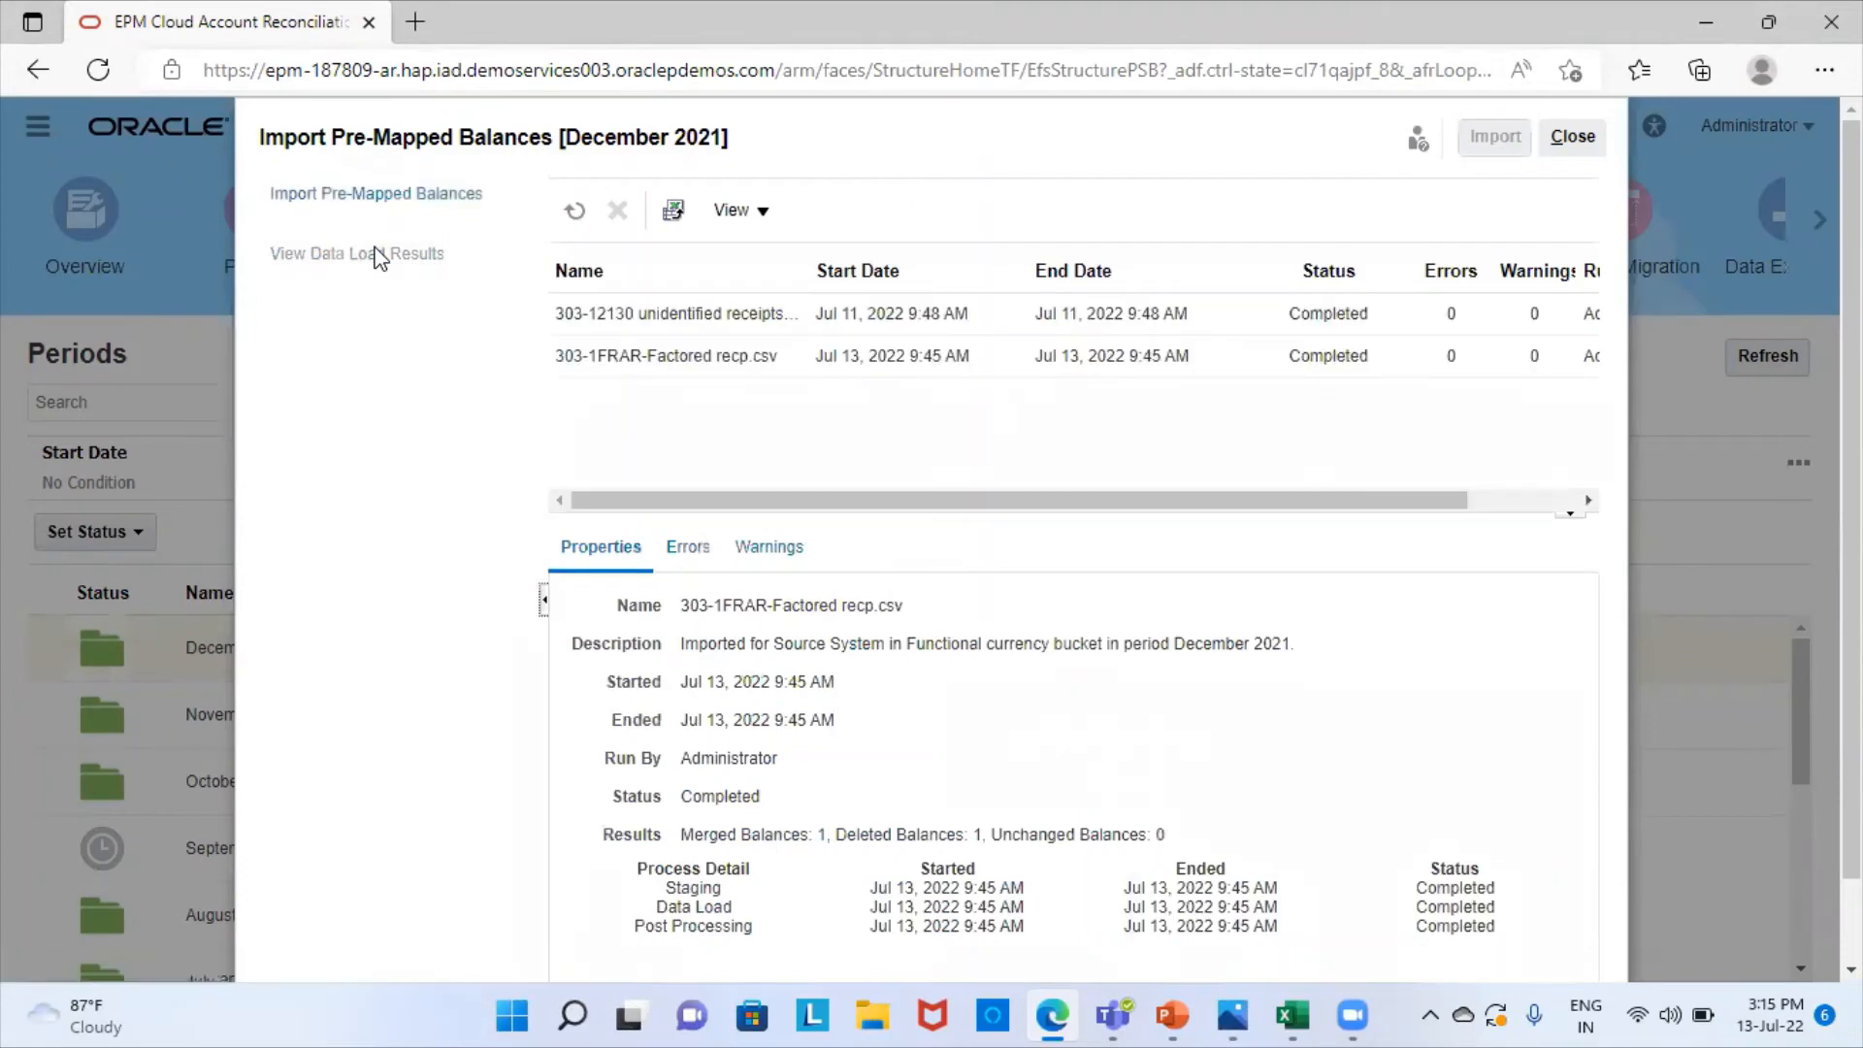
pyautogui.click(576, 209)
pyautogui.click(1569, 139)
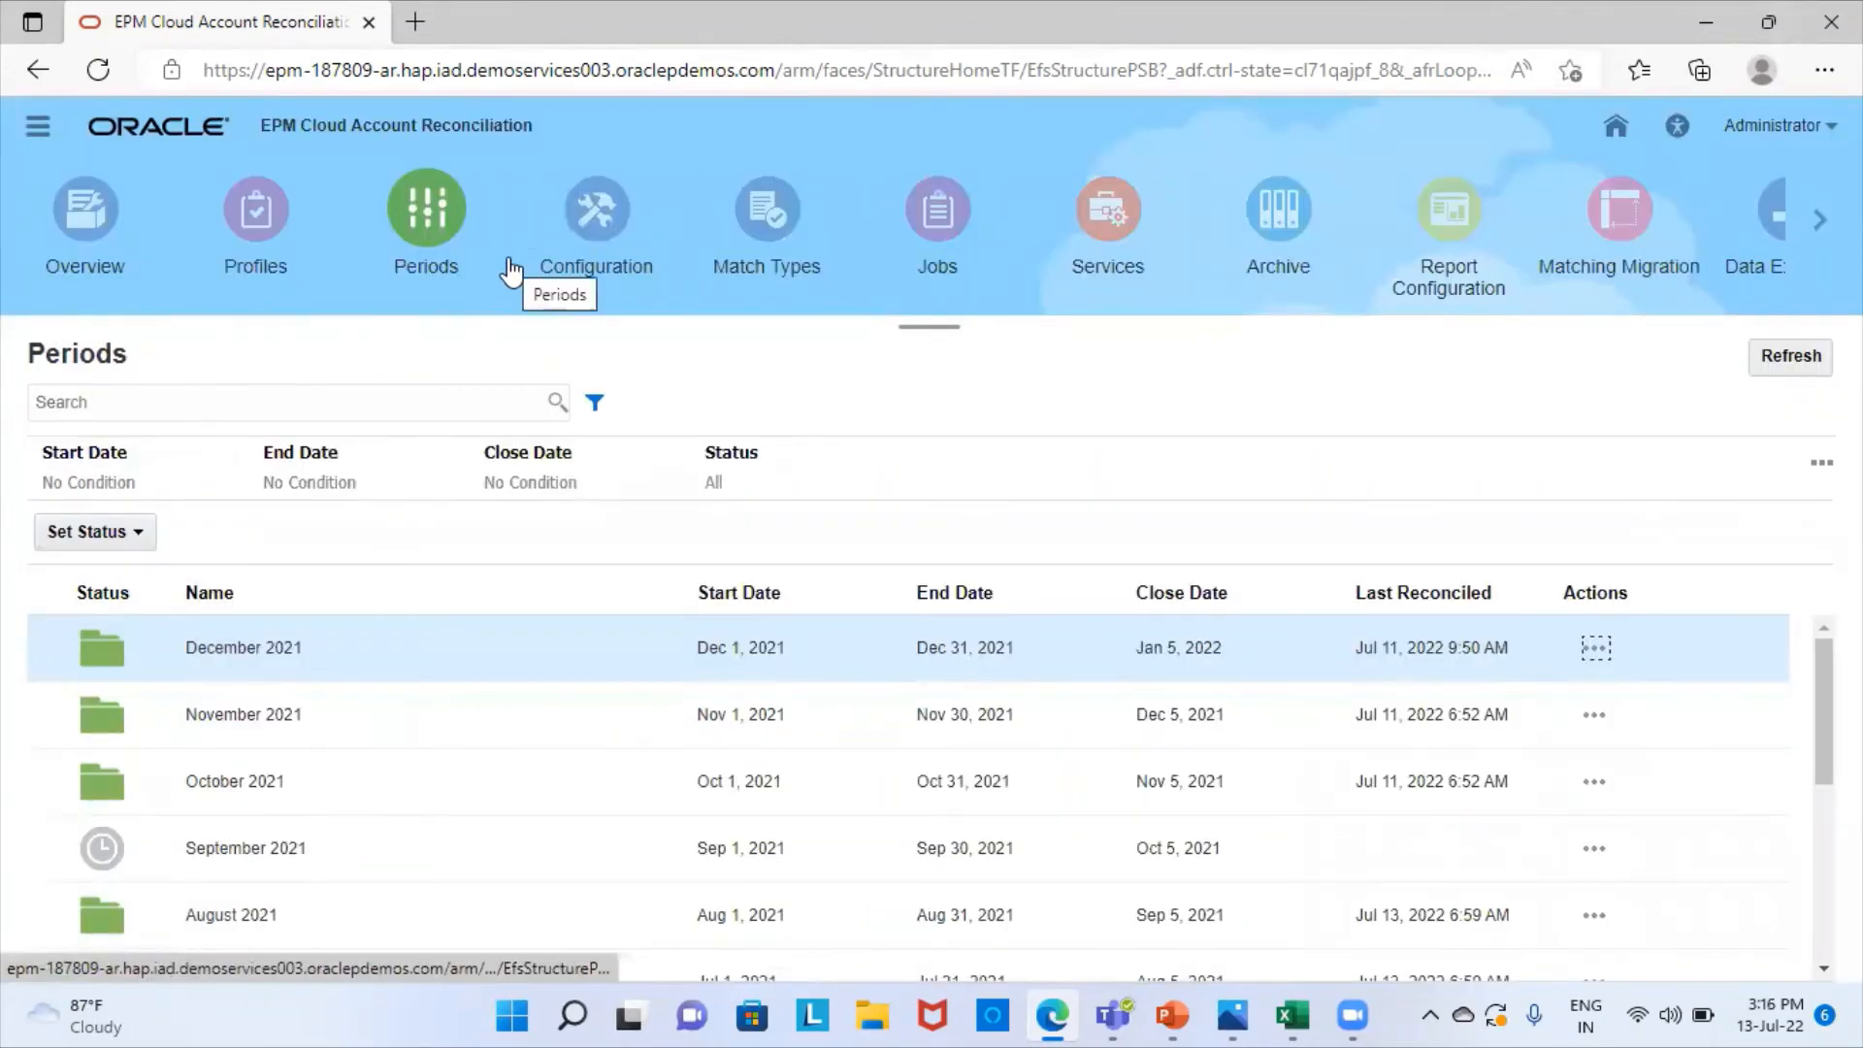
pyautogui.click(256, 212)
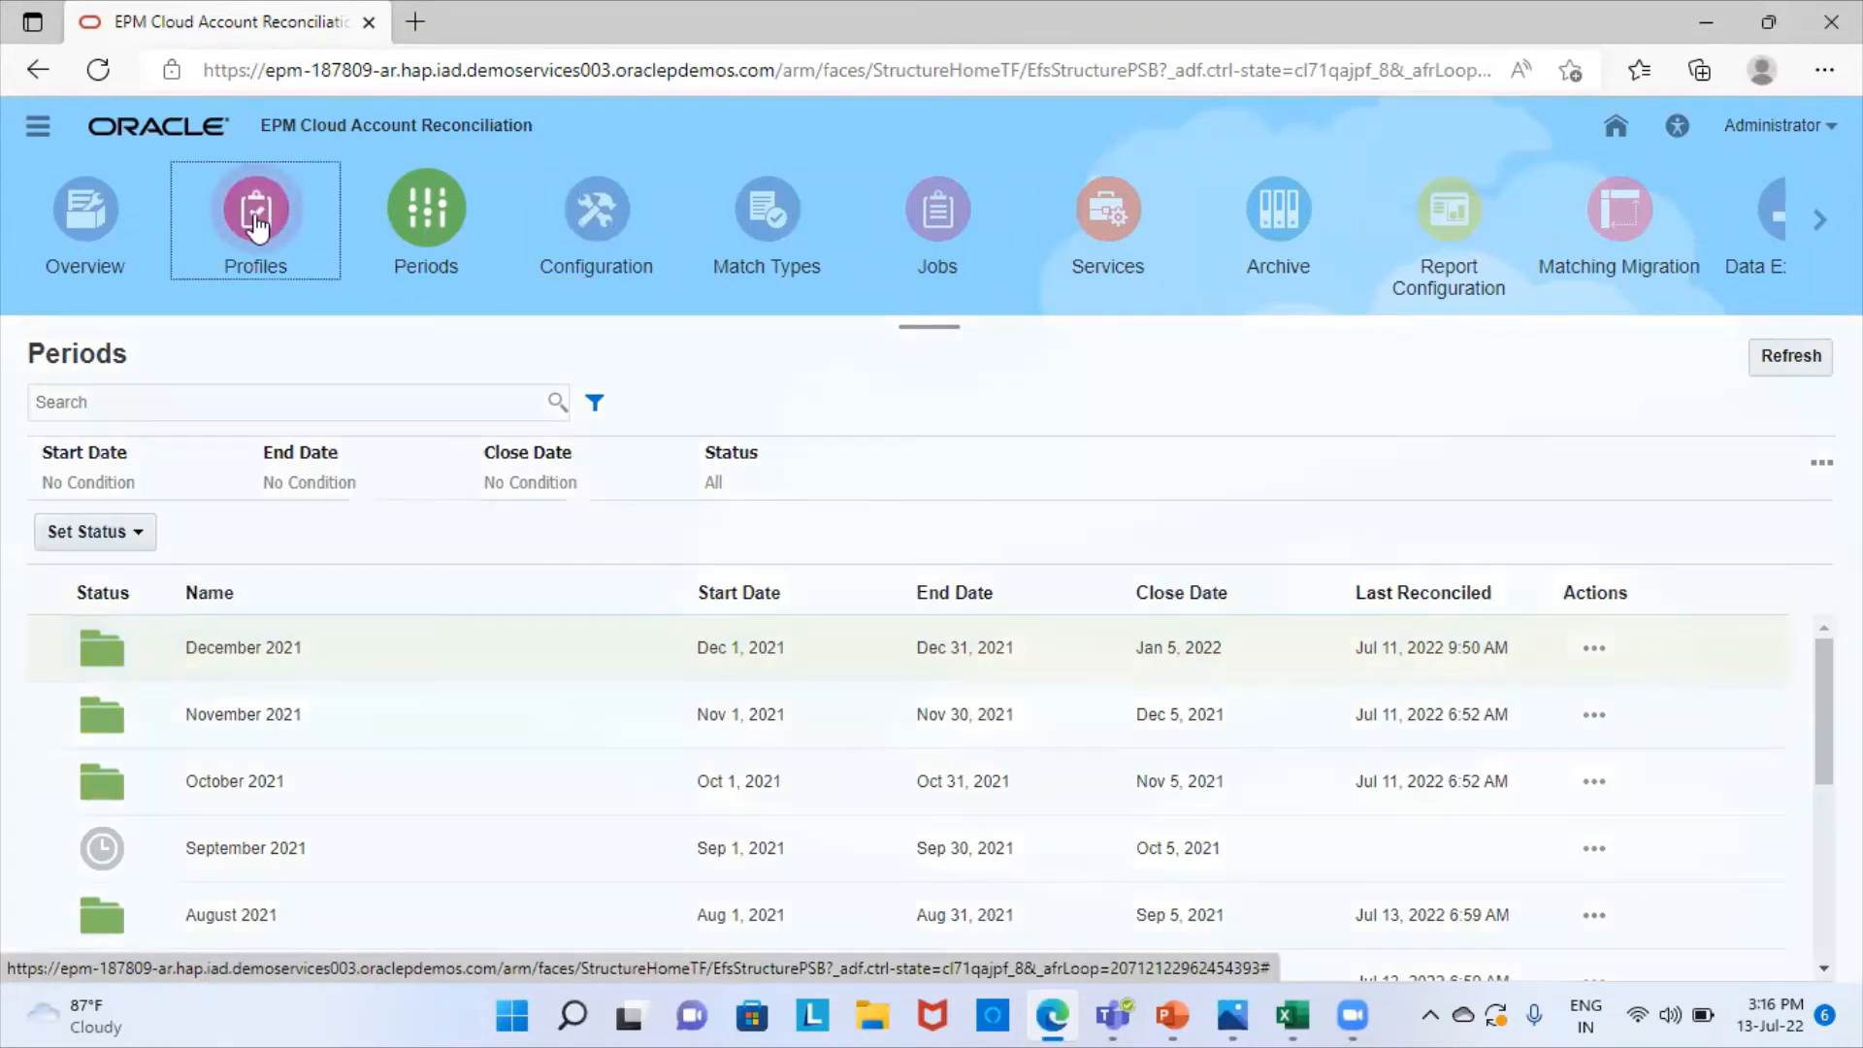
pyautogui.click(192, 412)
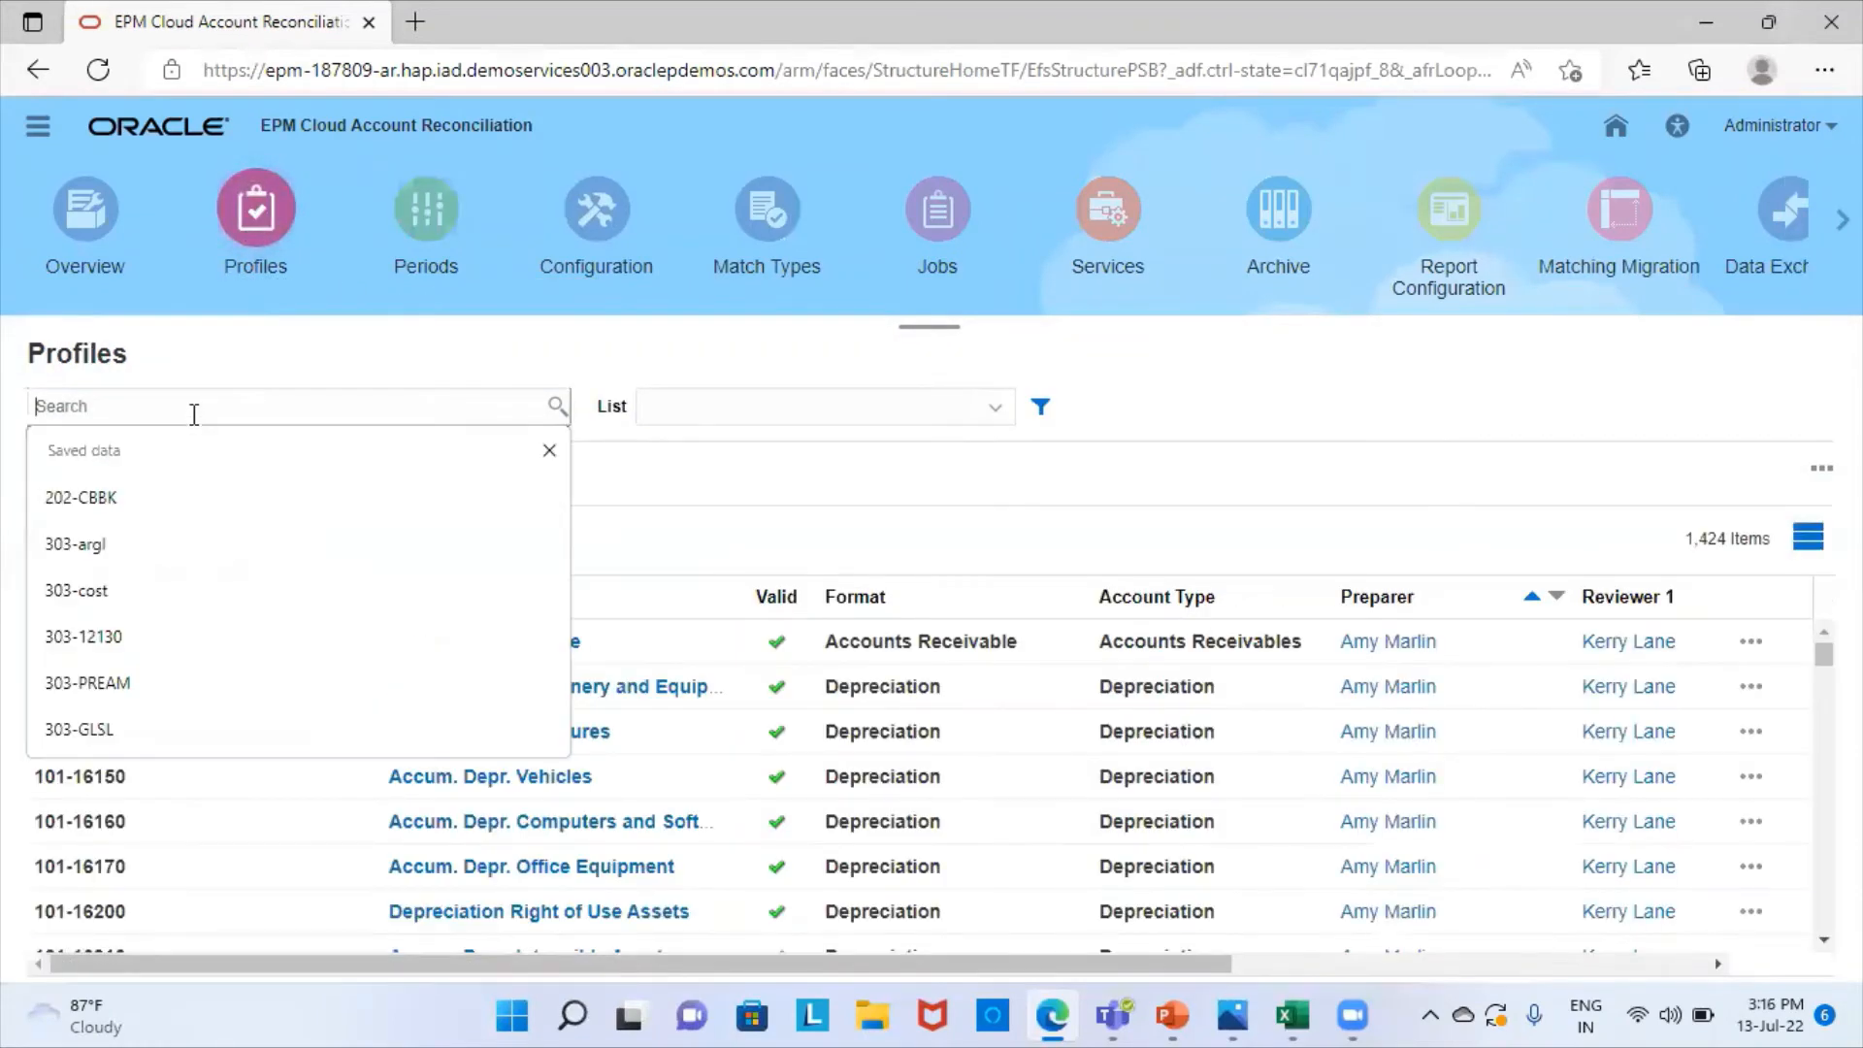
pyautogui.write('303-')
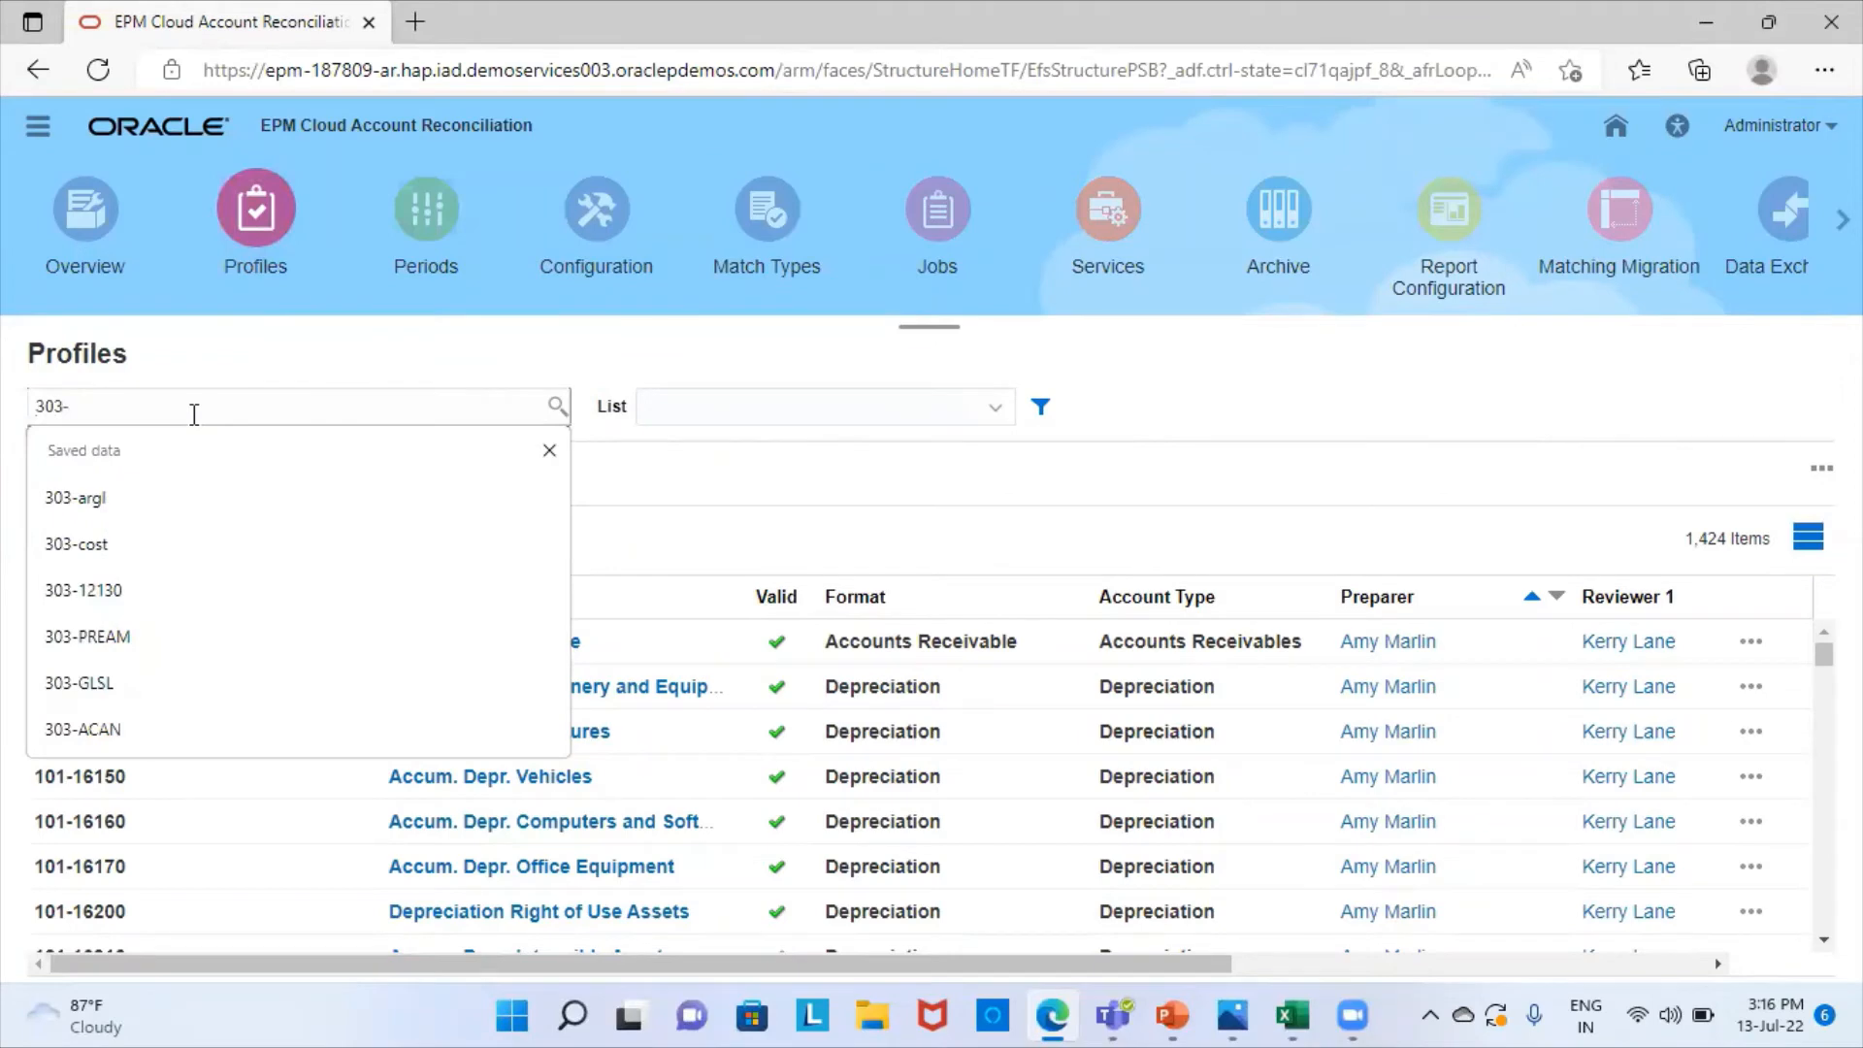
pyautogui.write('1FRA')
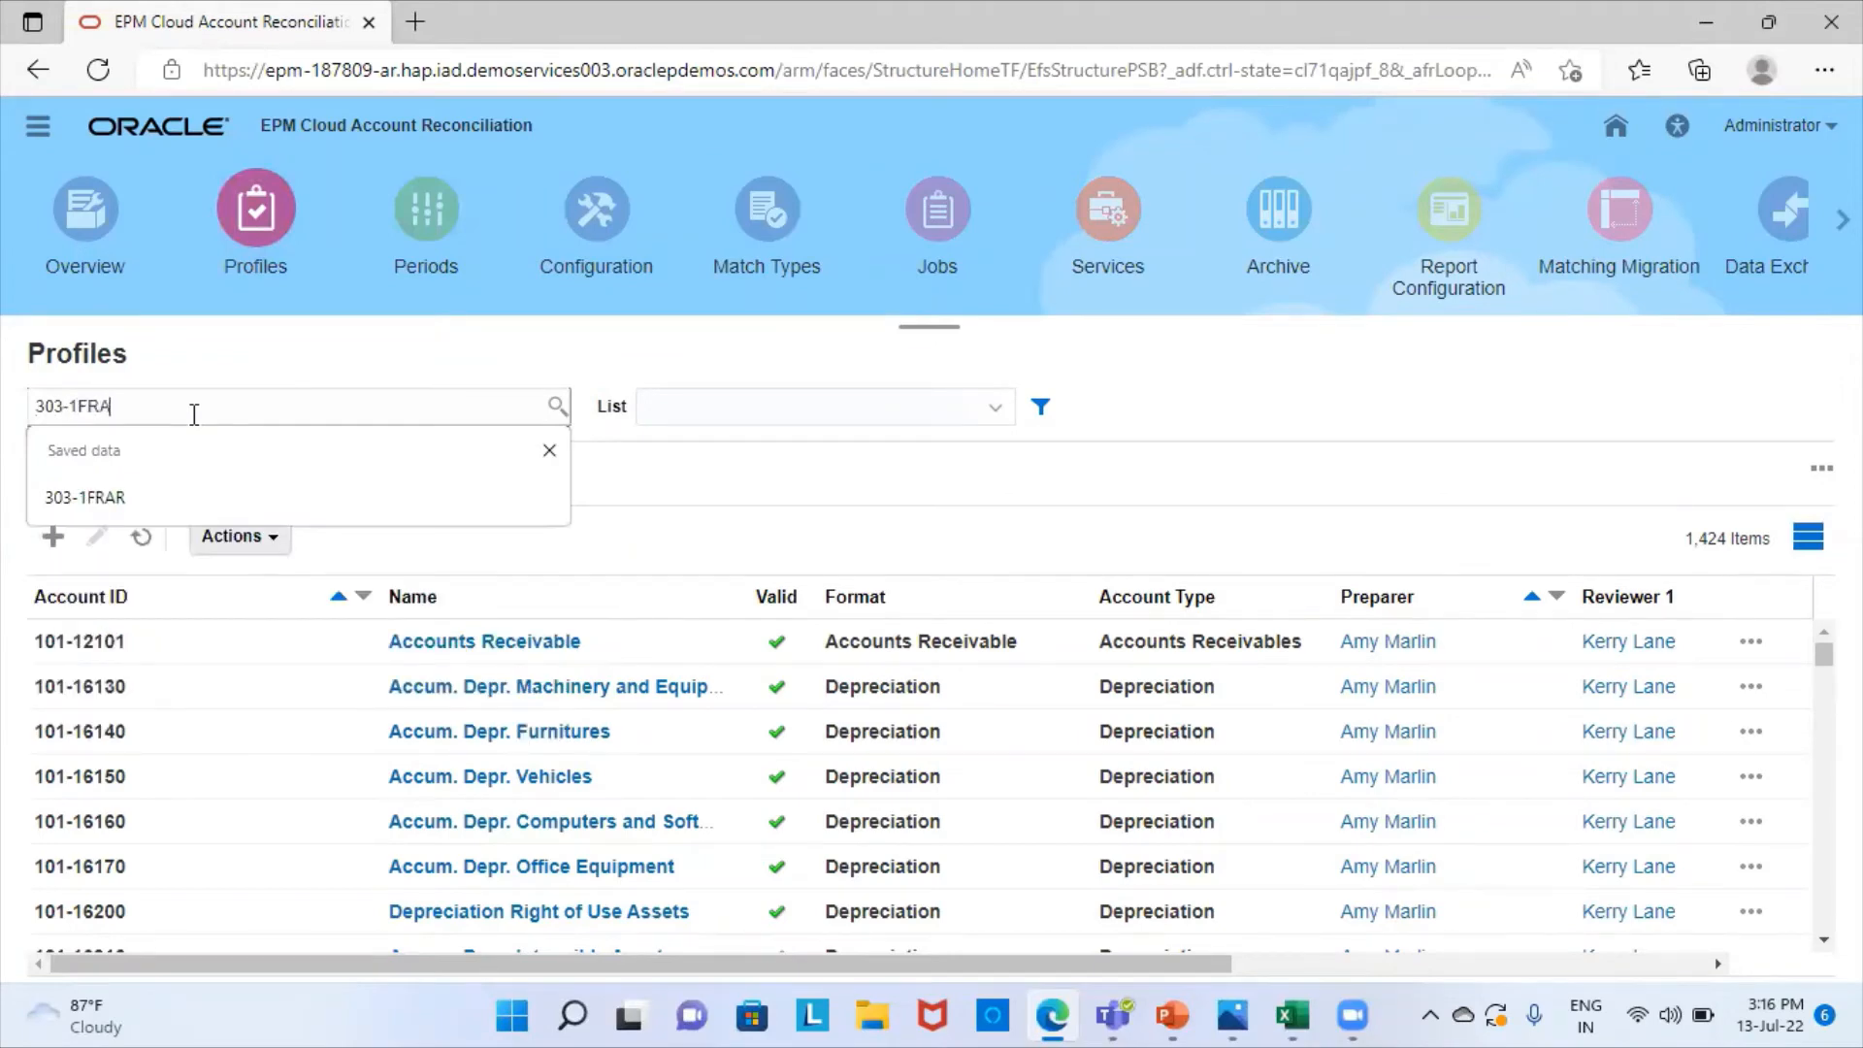
pyautogui.write('R')
pyautogui.press('Return')
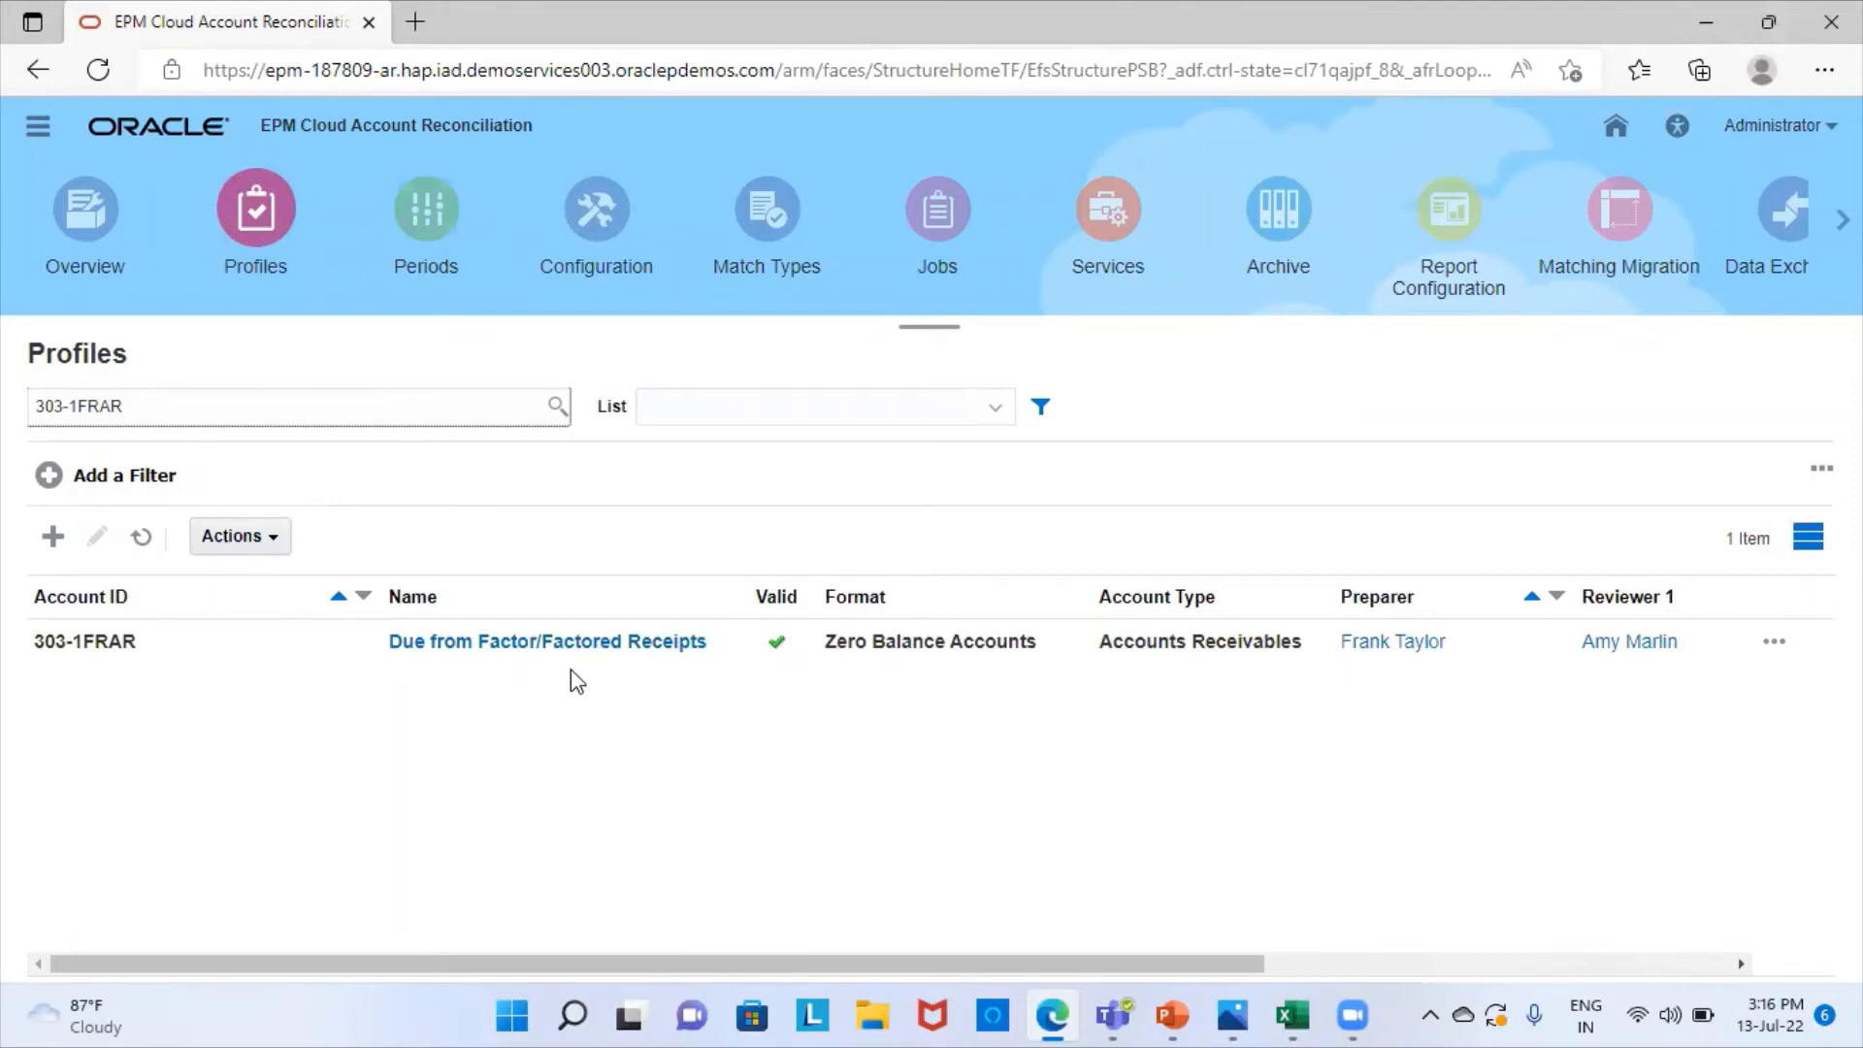
# - Create the December 2021 reconciliation for the selected 303-1FRAR profile only, and close the results and creation dialogs
pyautogui.click(311, 670)
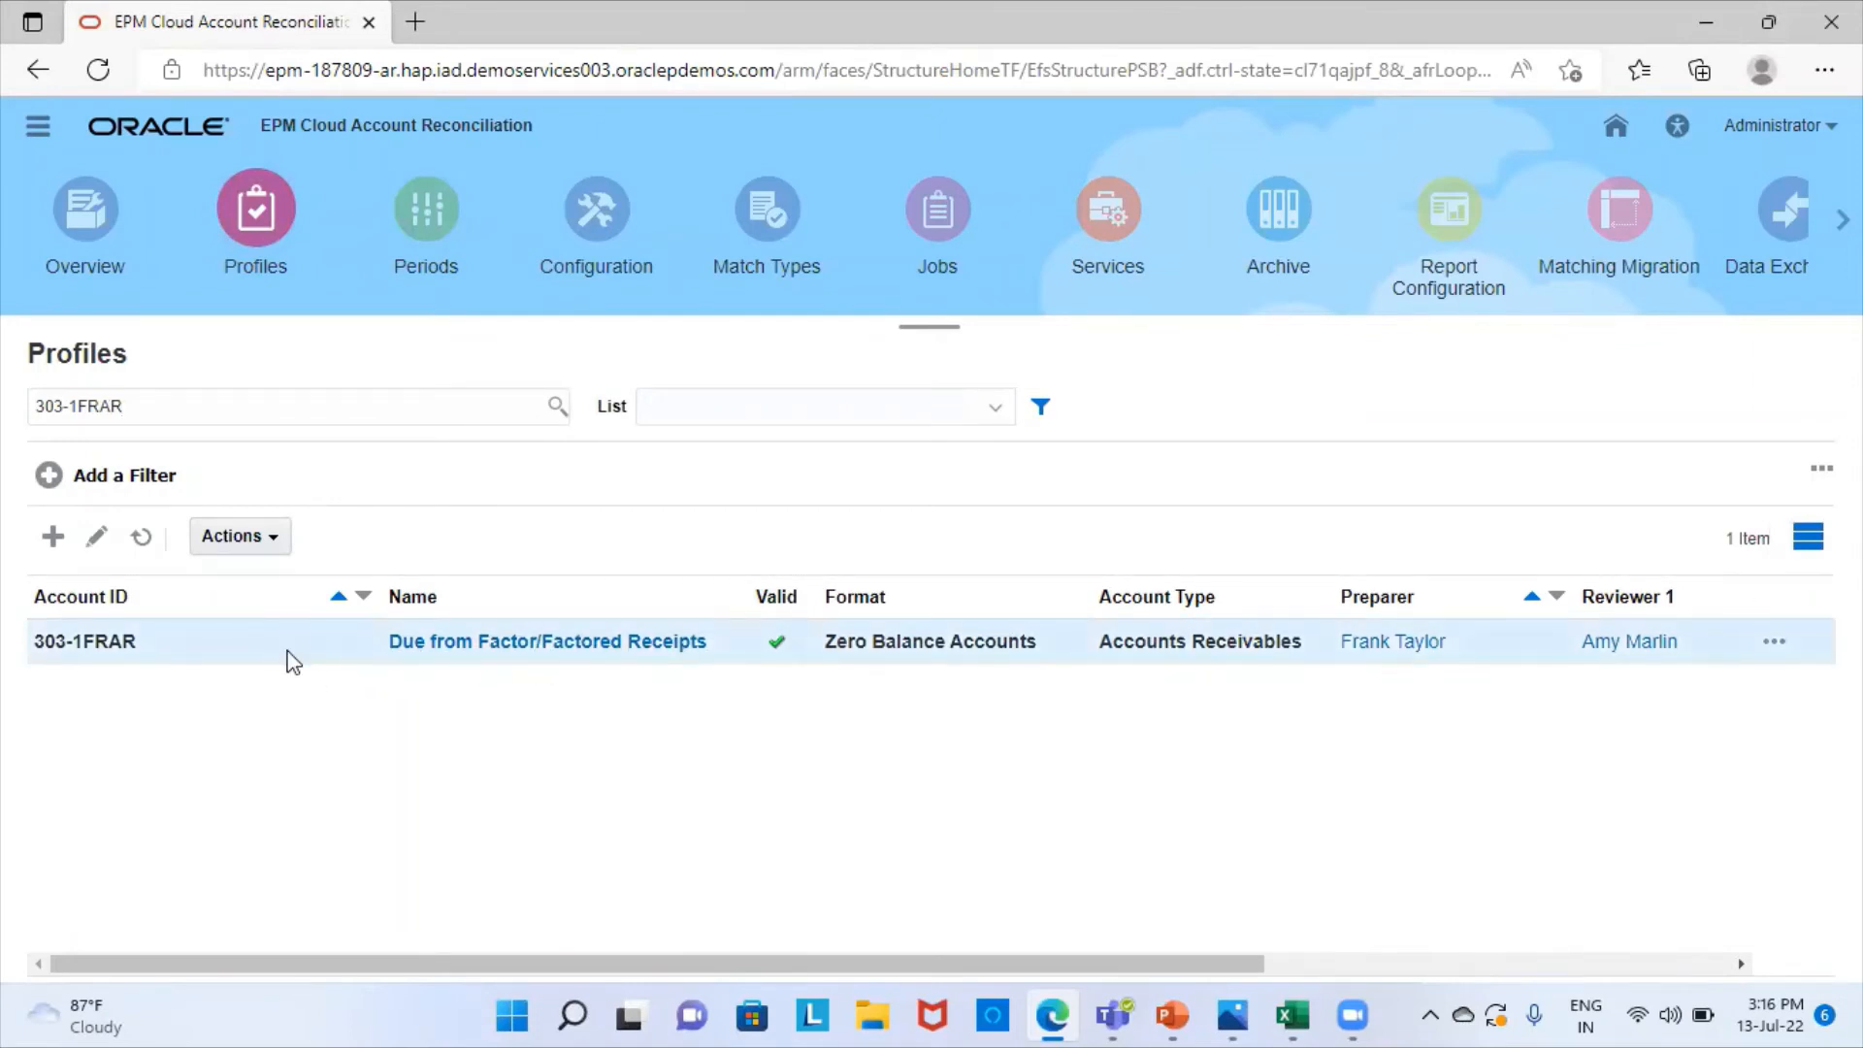
pyautogui.click(272, 545)
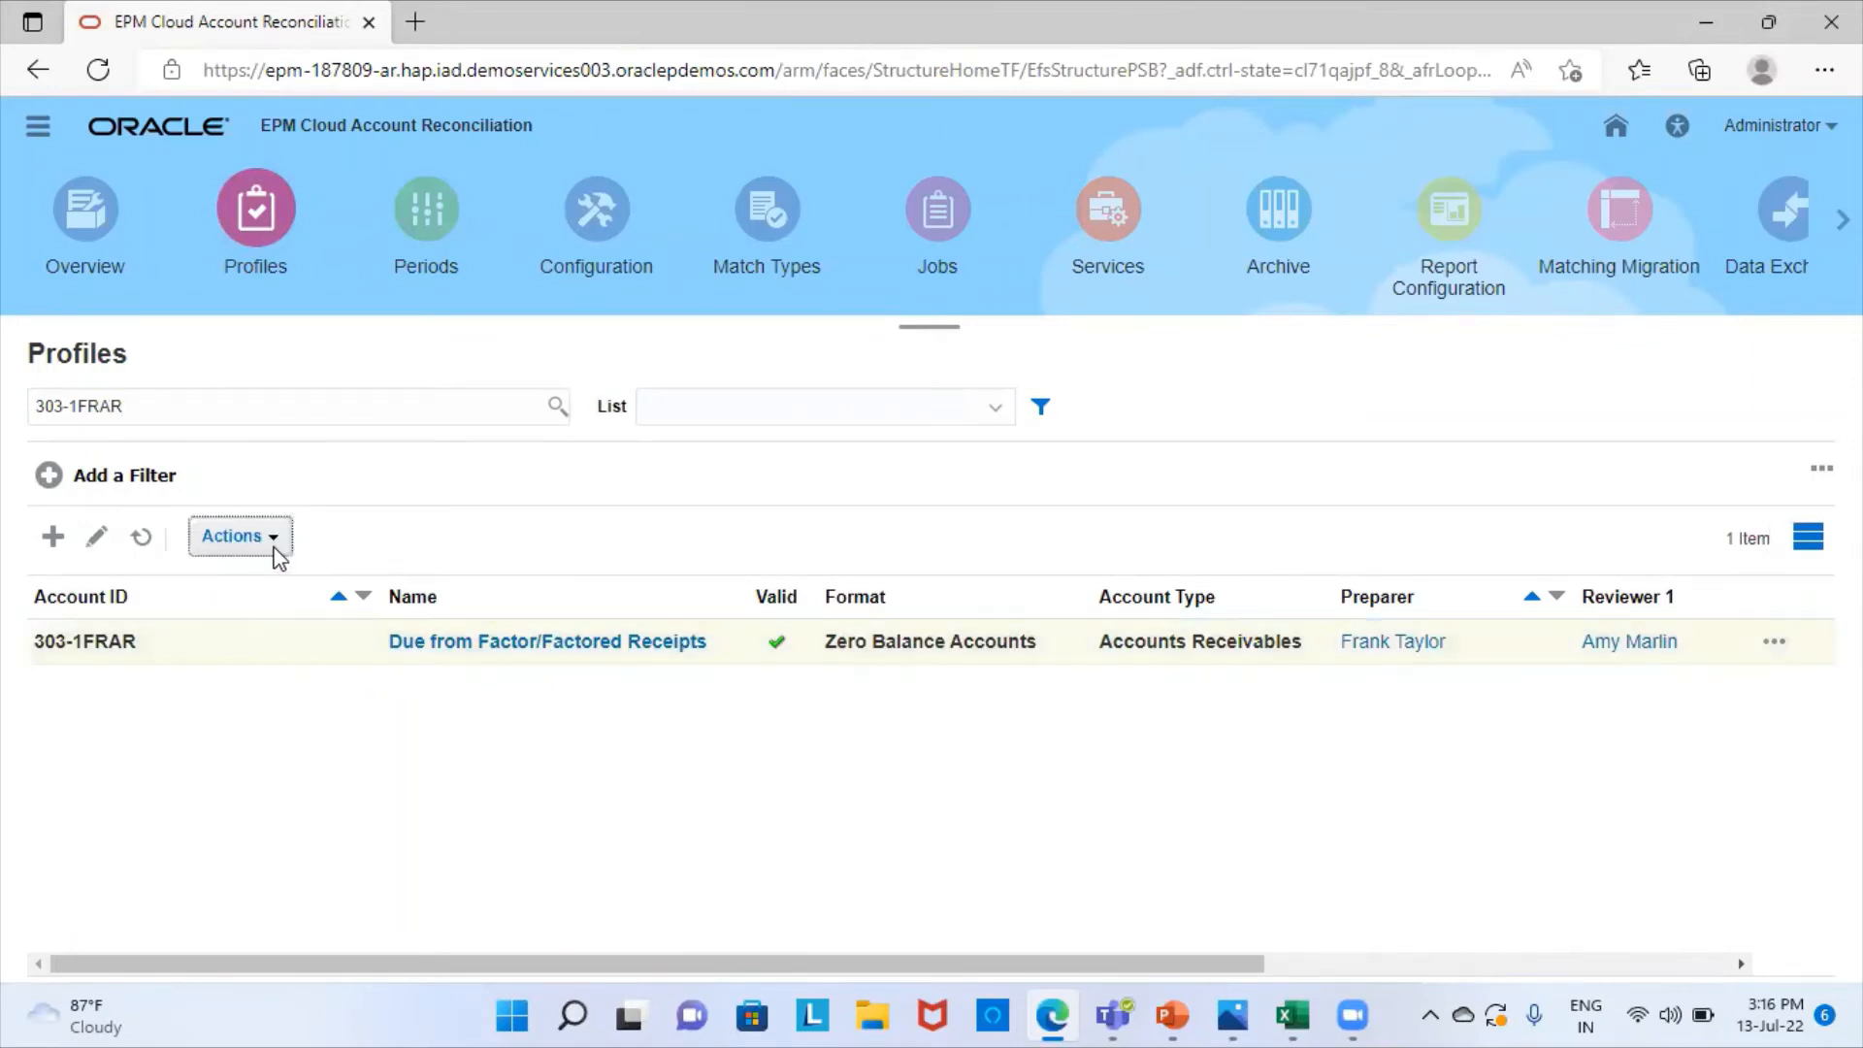
pyautogui.scroll(-2, 299, 792)
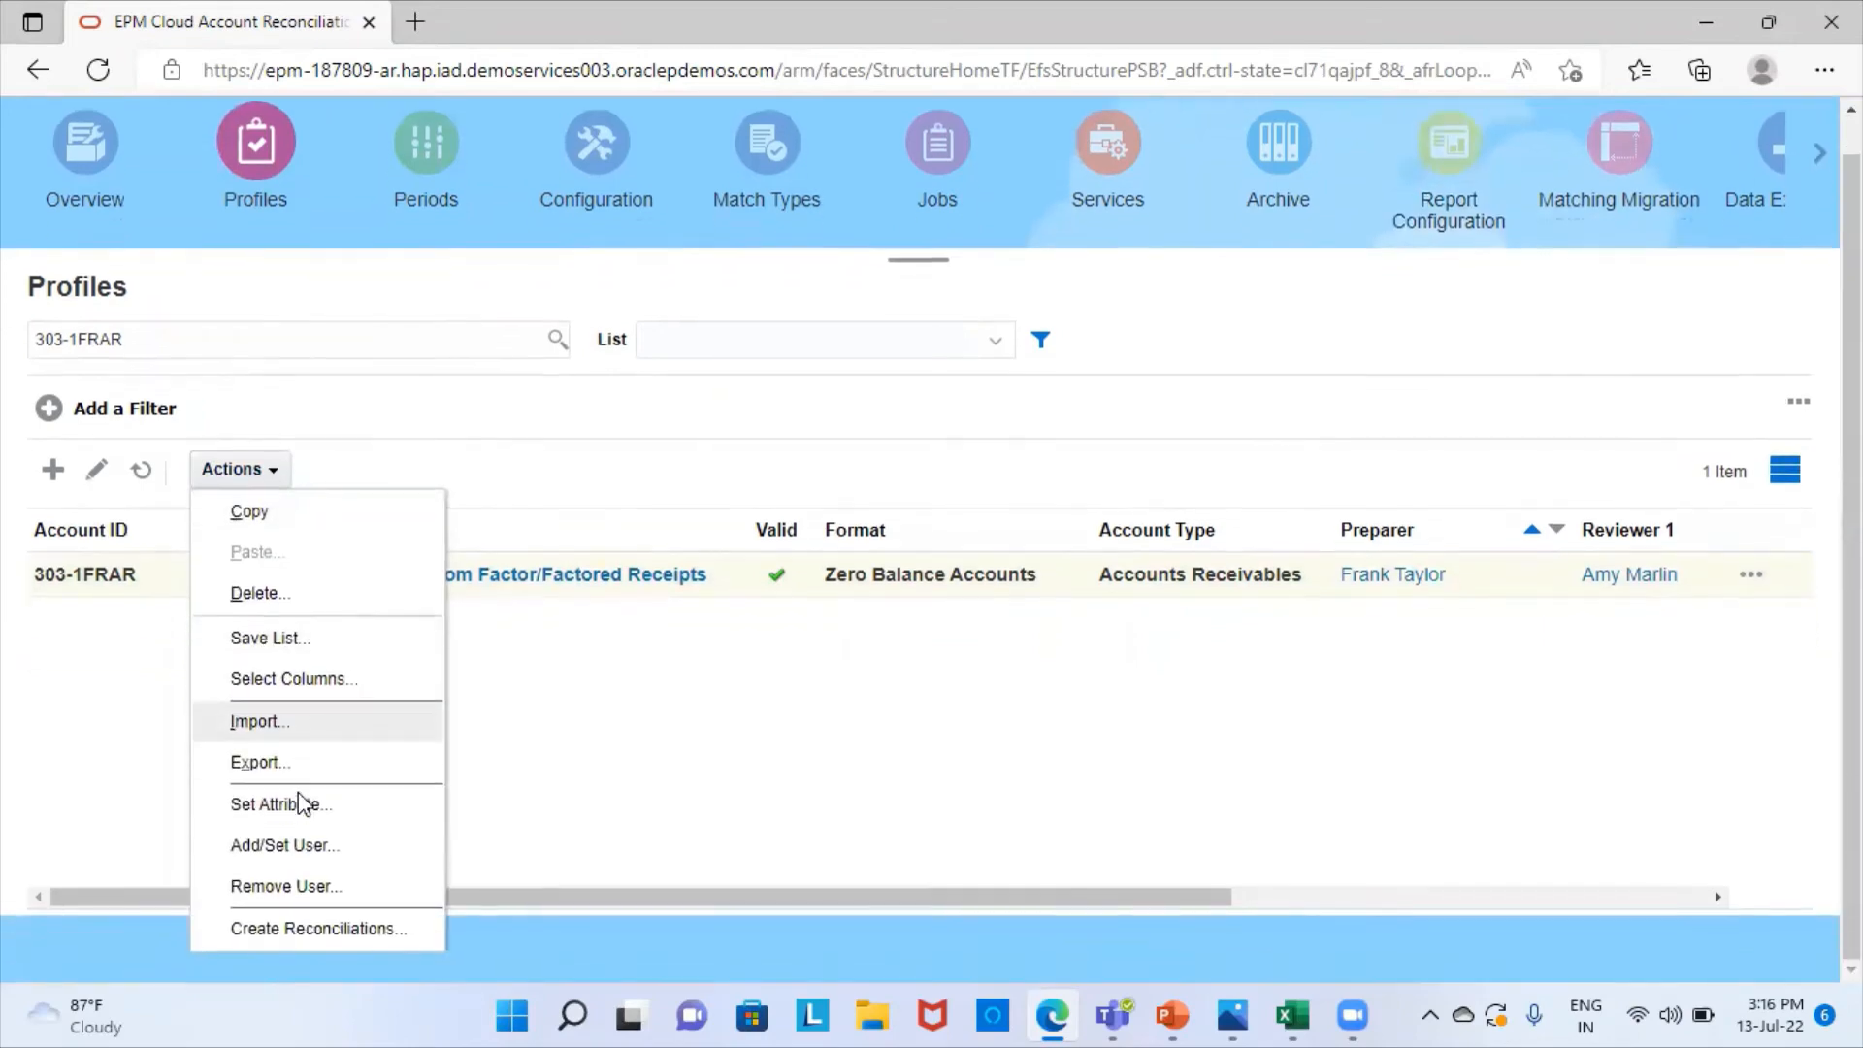
pyautogui.click(317, 960)
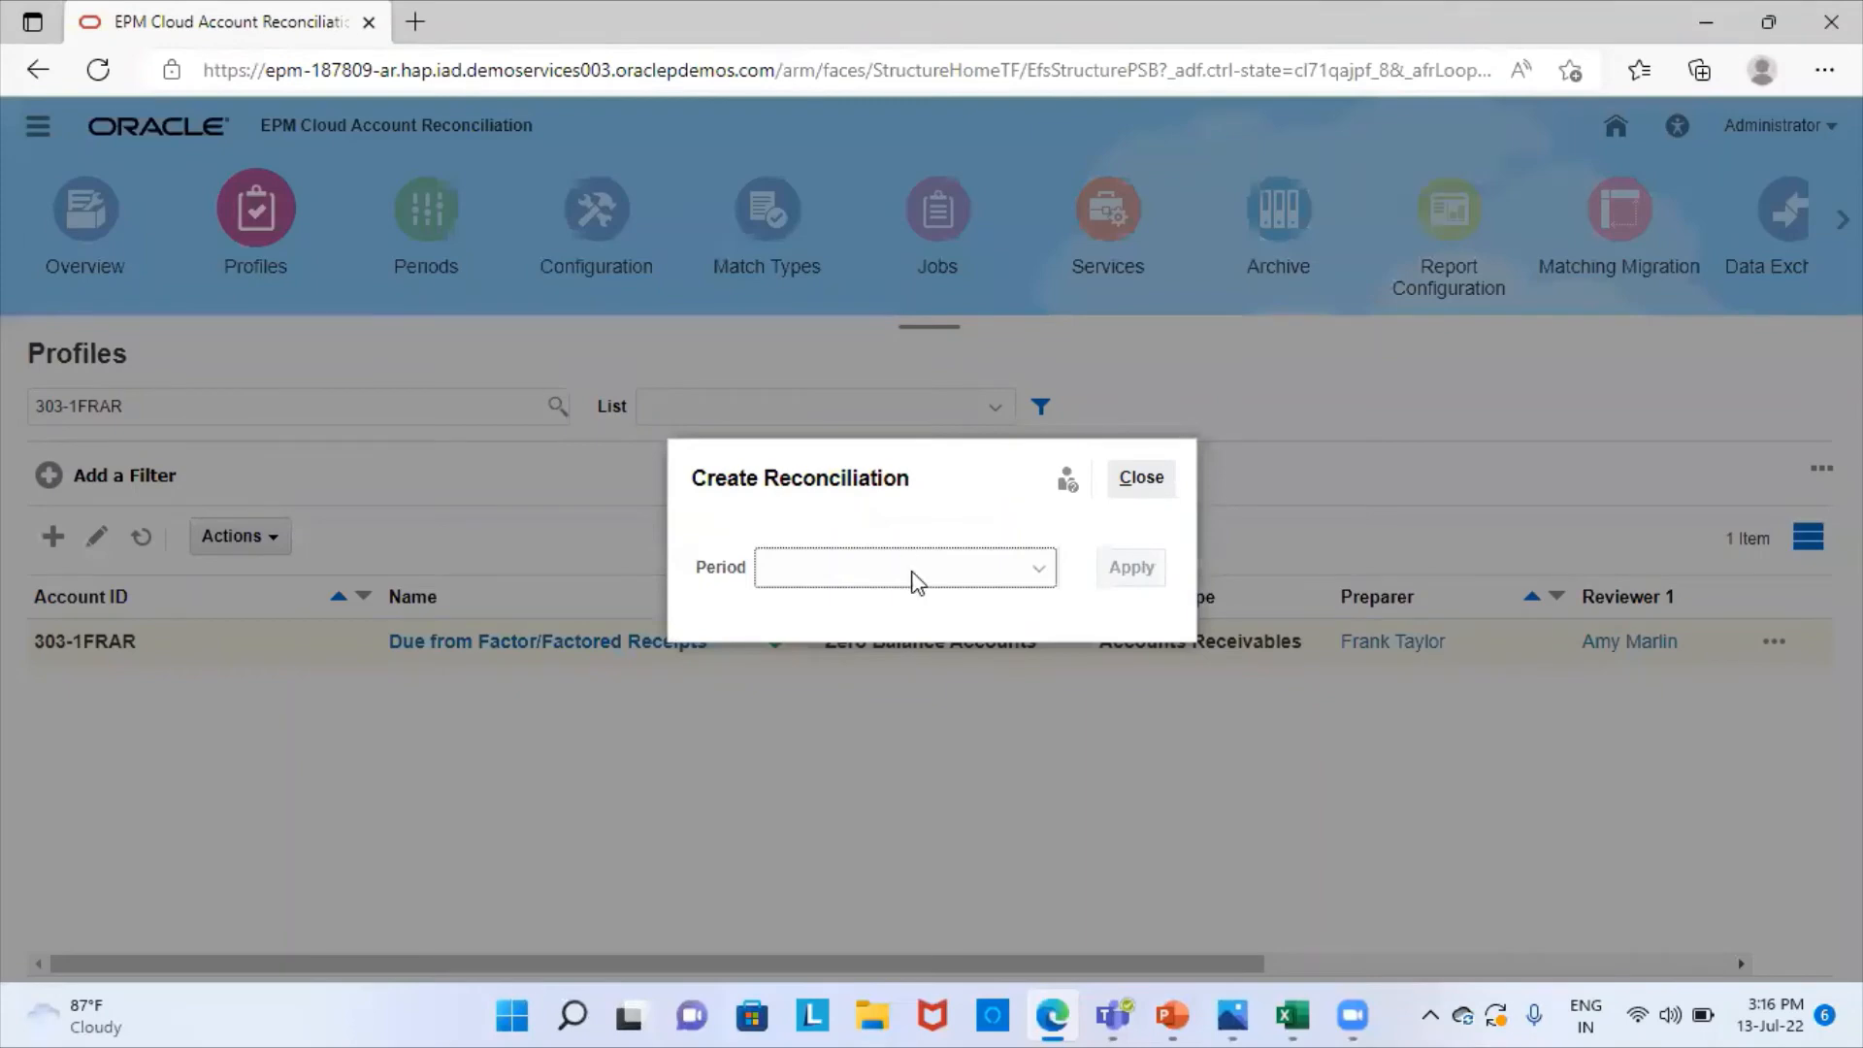
pyautogui.click(912, 580)
pyautogui.click(846, 185)
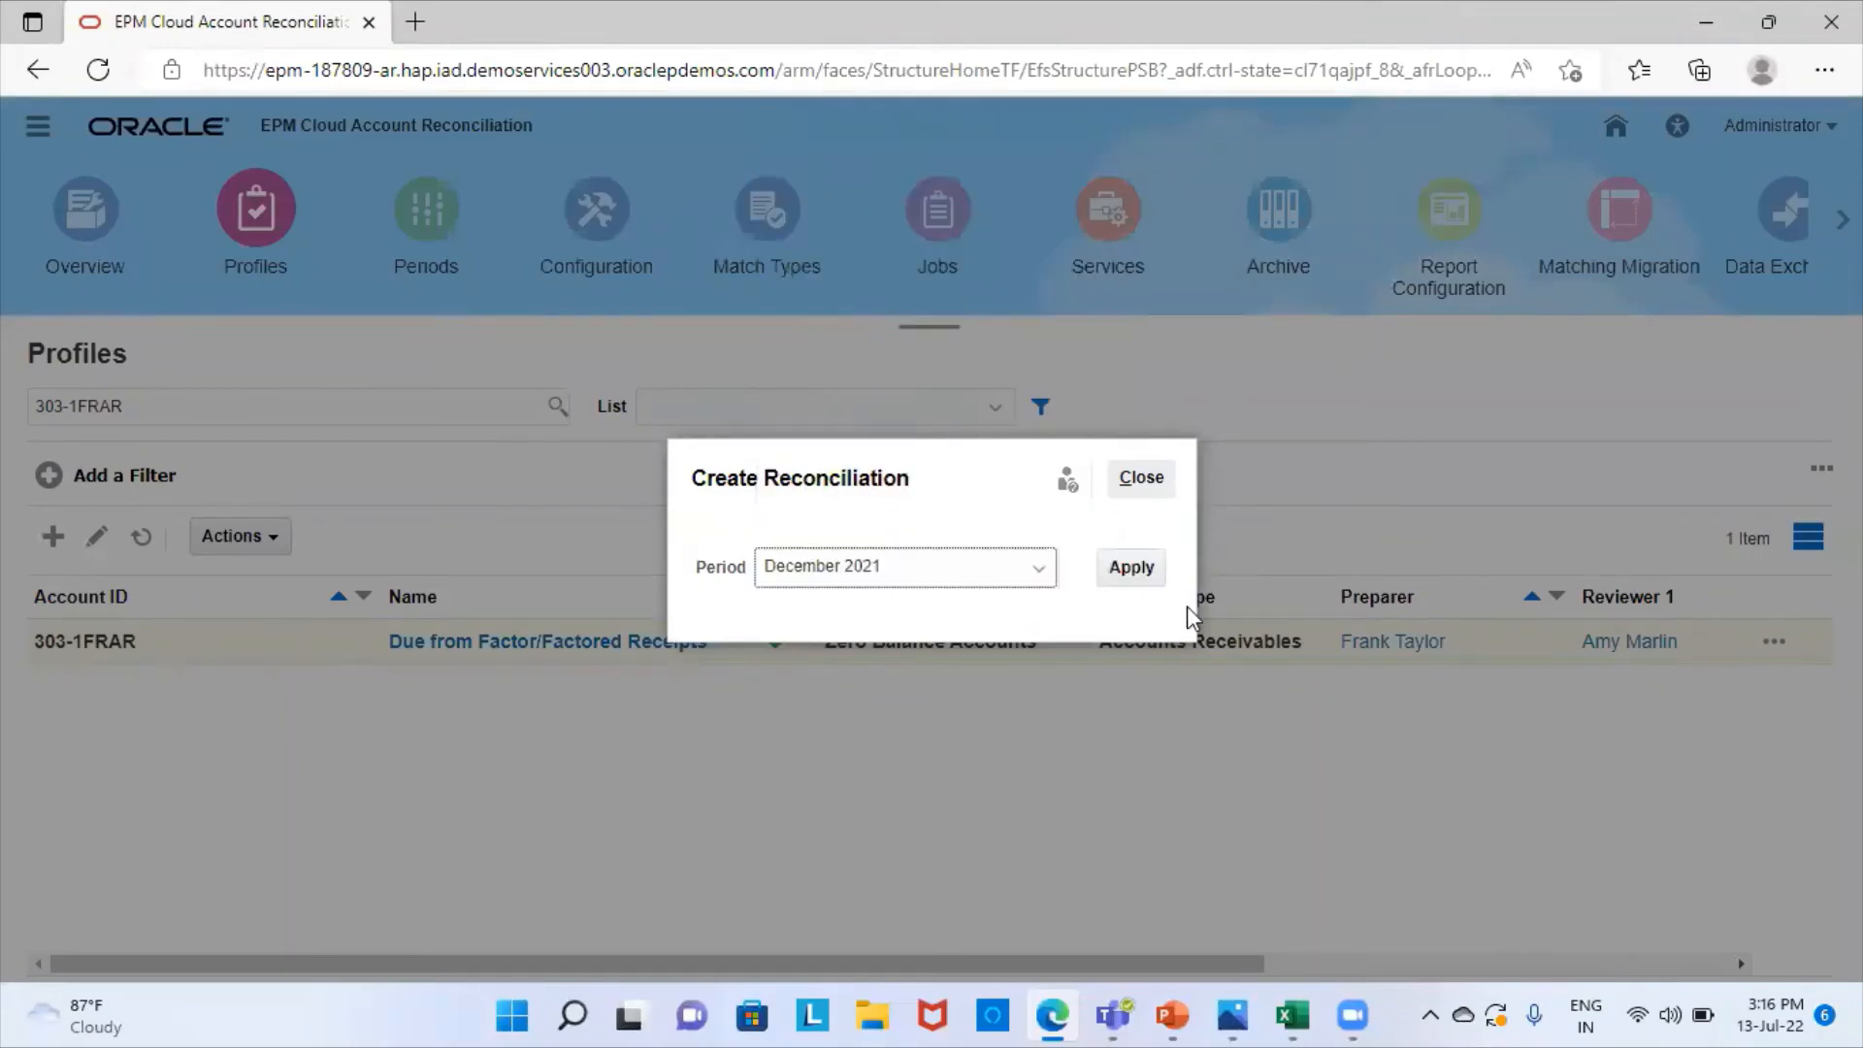
pyautogui.click(1131, 567)
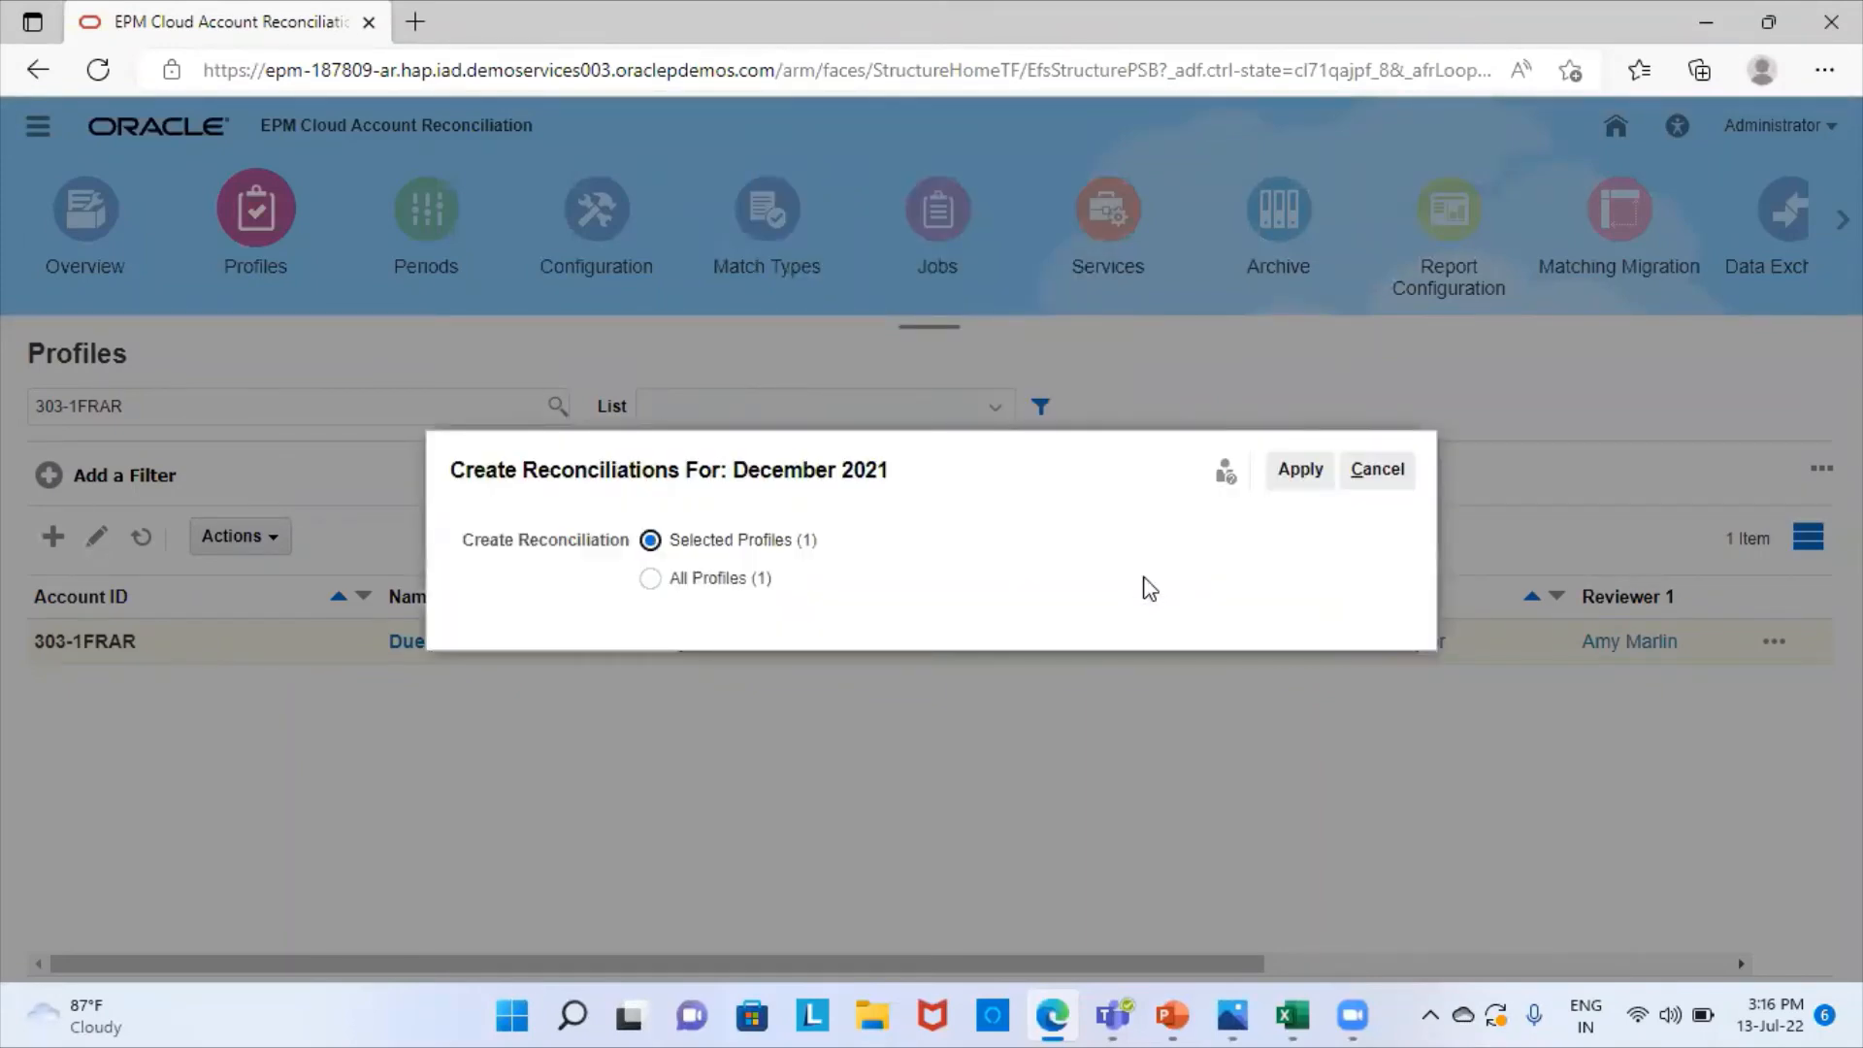
pyautogui.click(1283, 466)
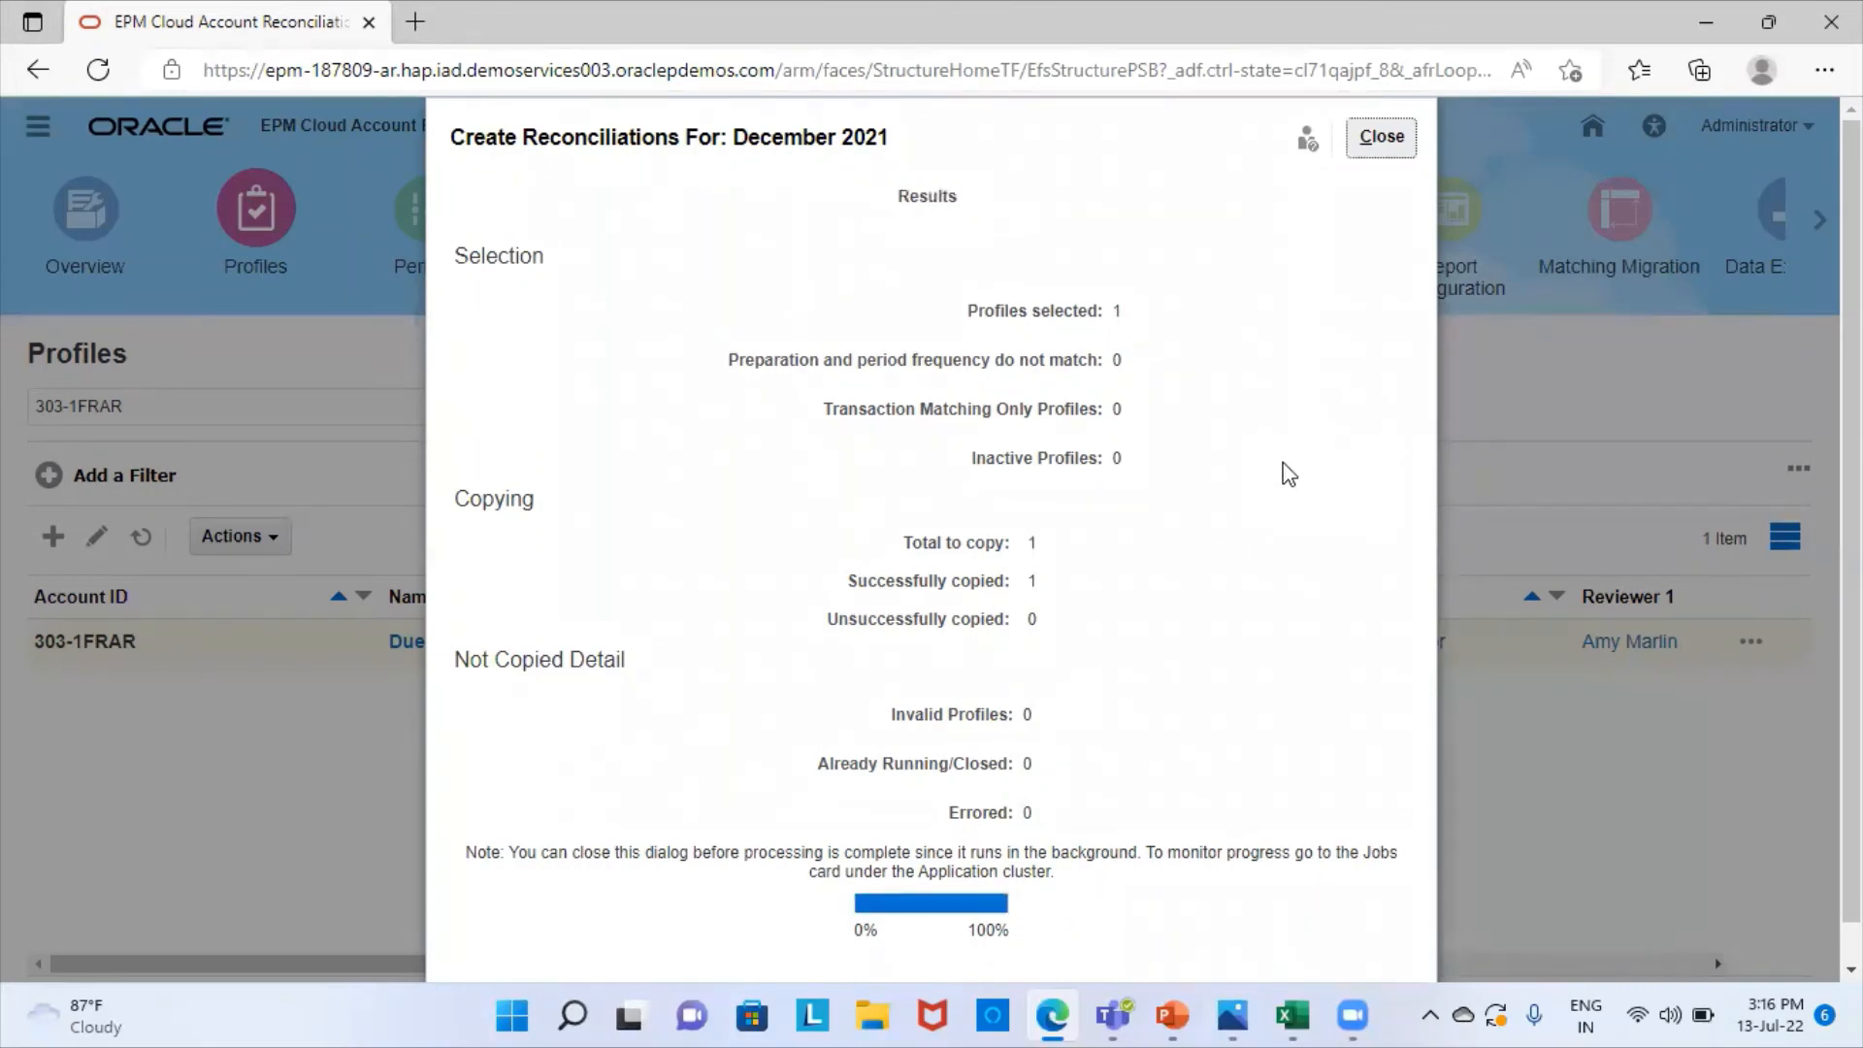
pyautogui.click(1385, 148)
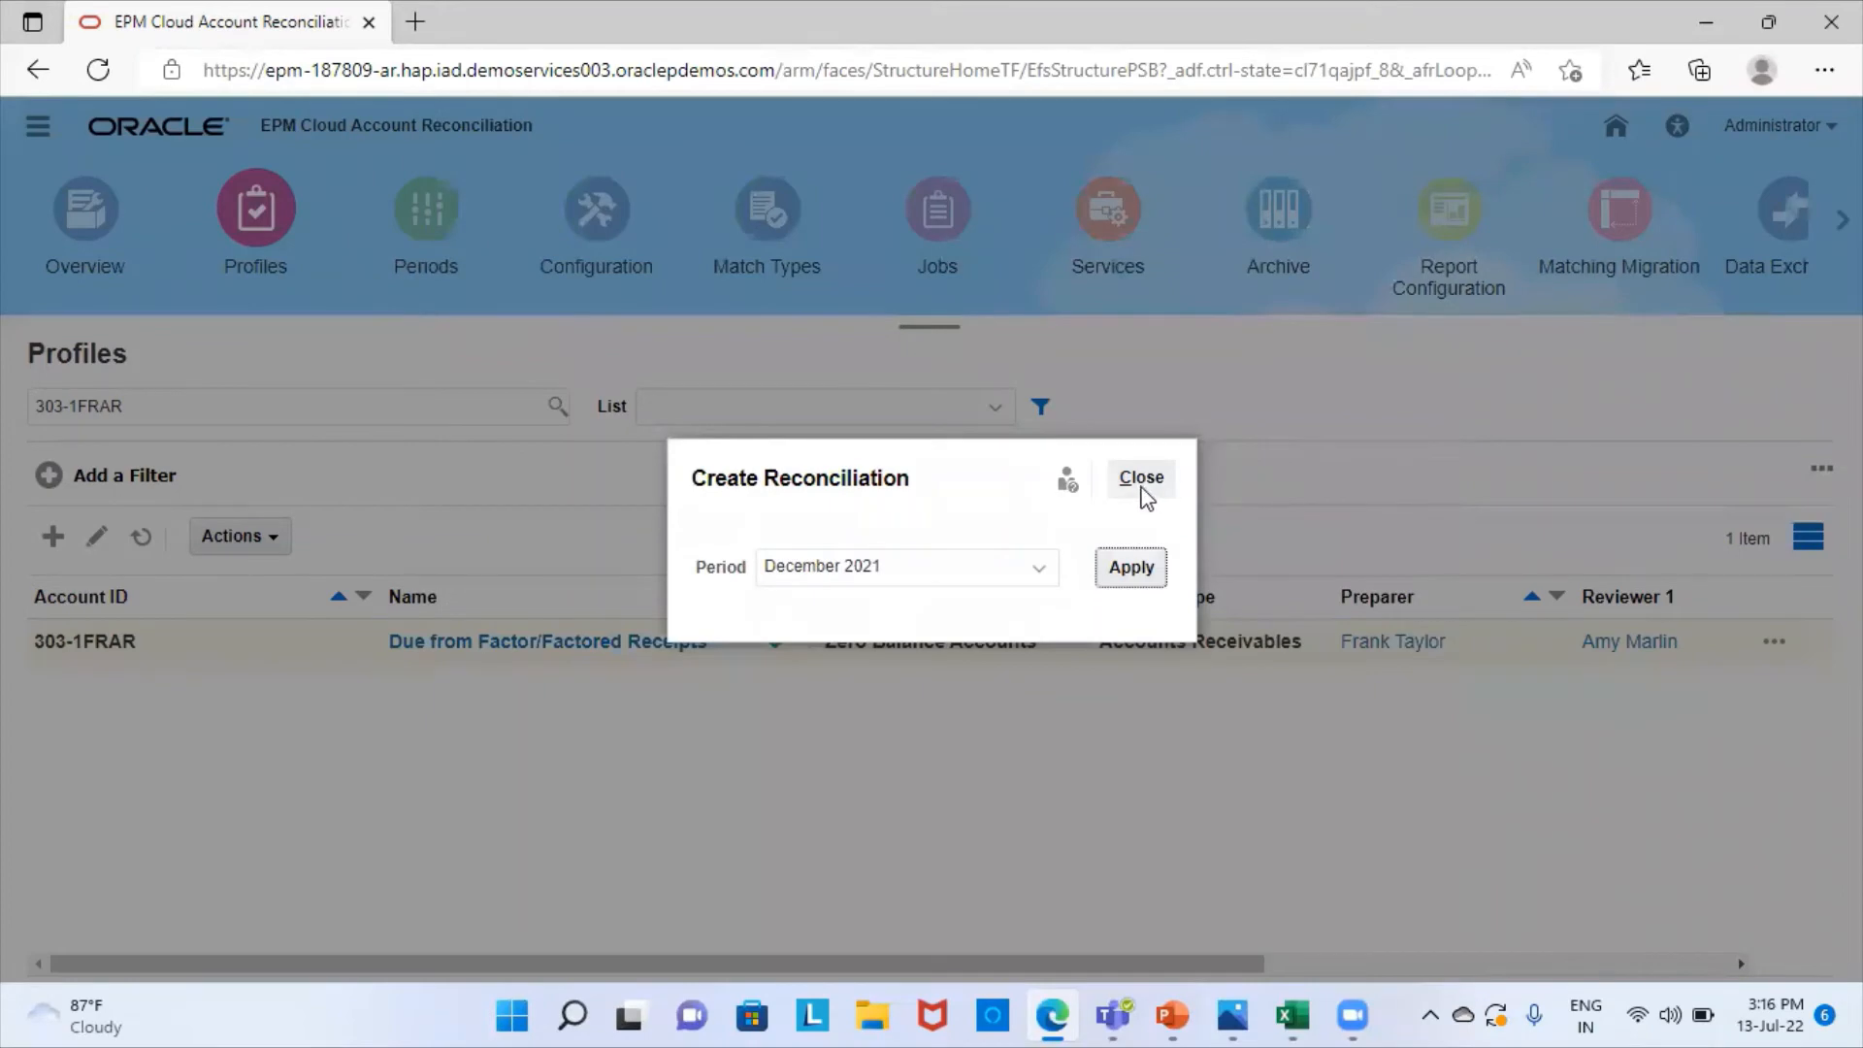
pyautogui.click(1142, 490)
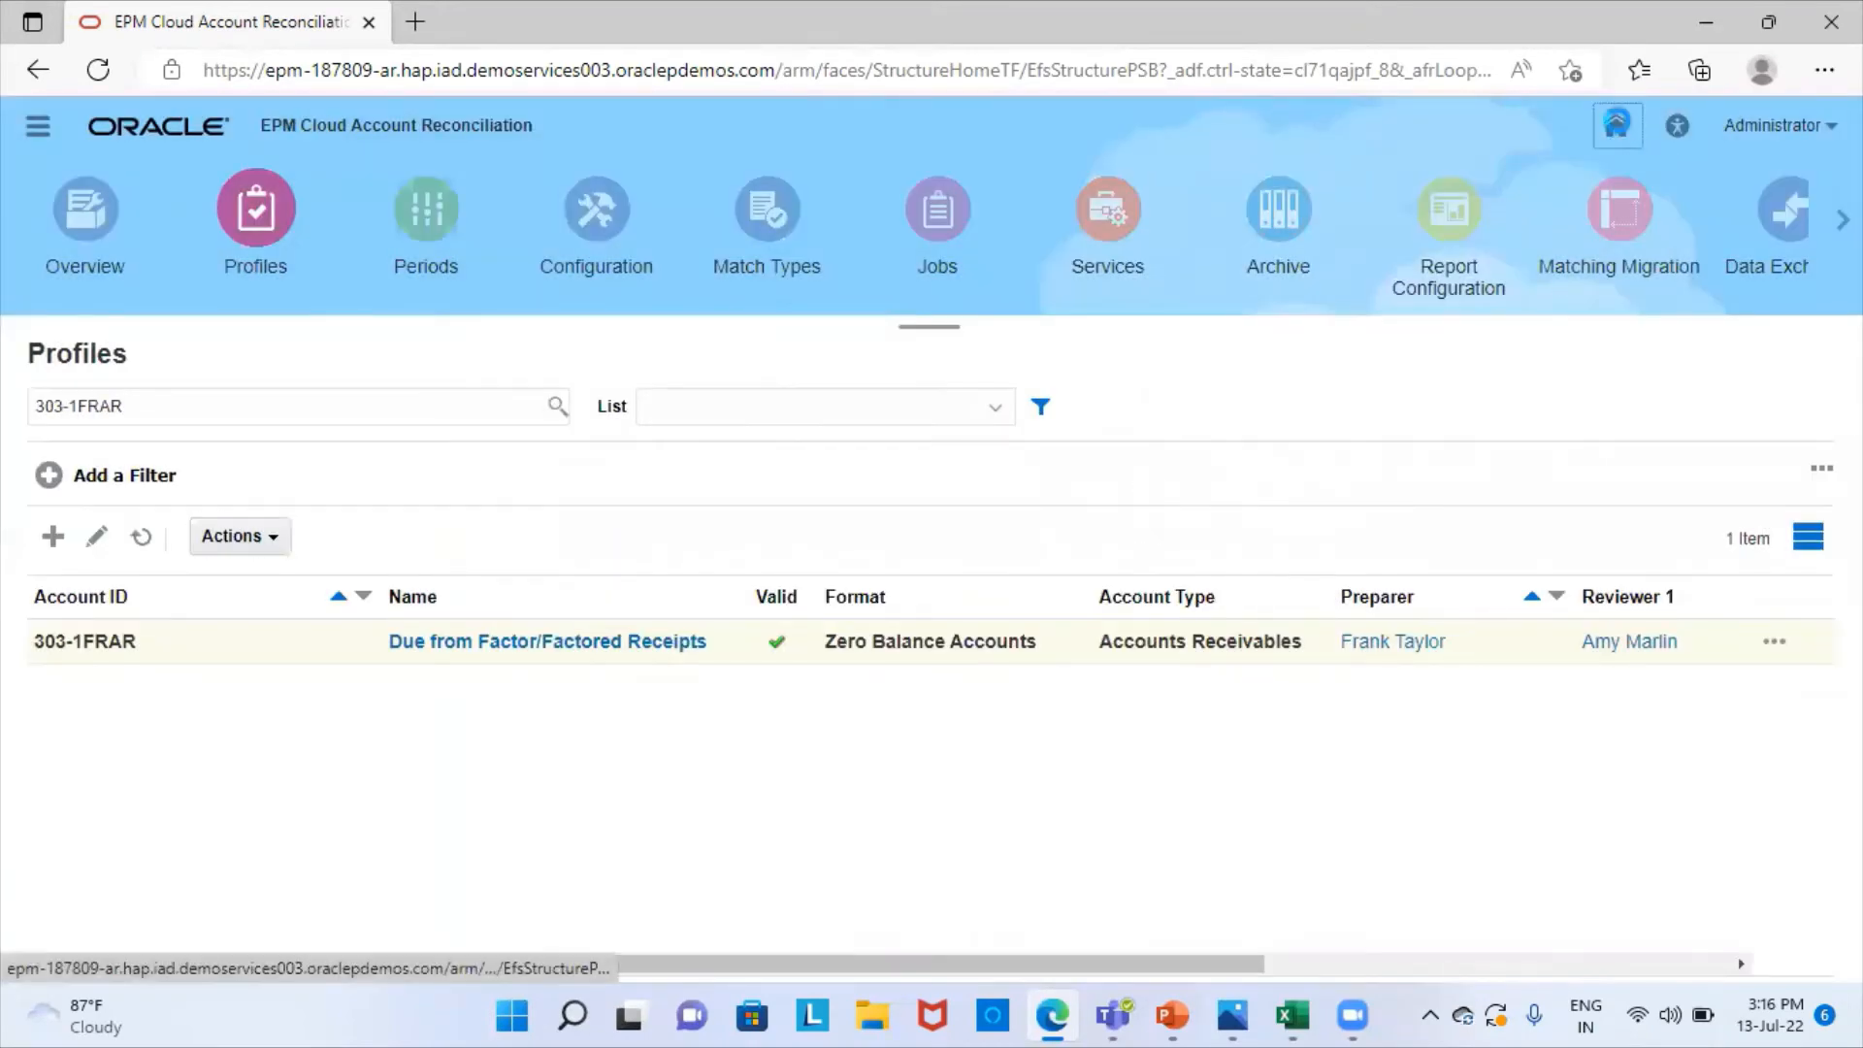
# - From the home page, open the reconciliations list, search for 303-1frar and add December 2021 to the period filter
pyautogui.click(1616, 122)
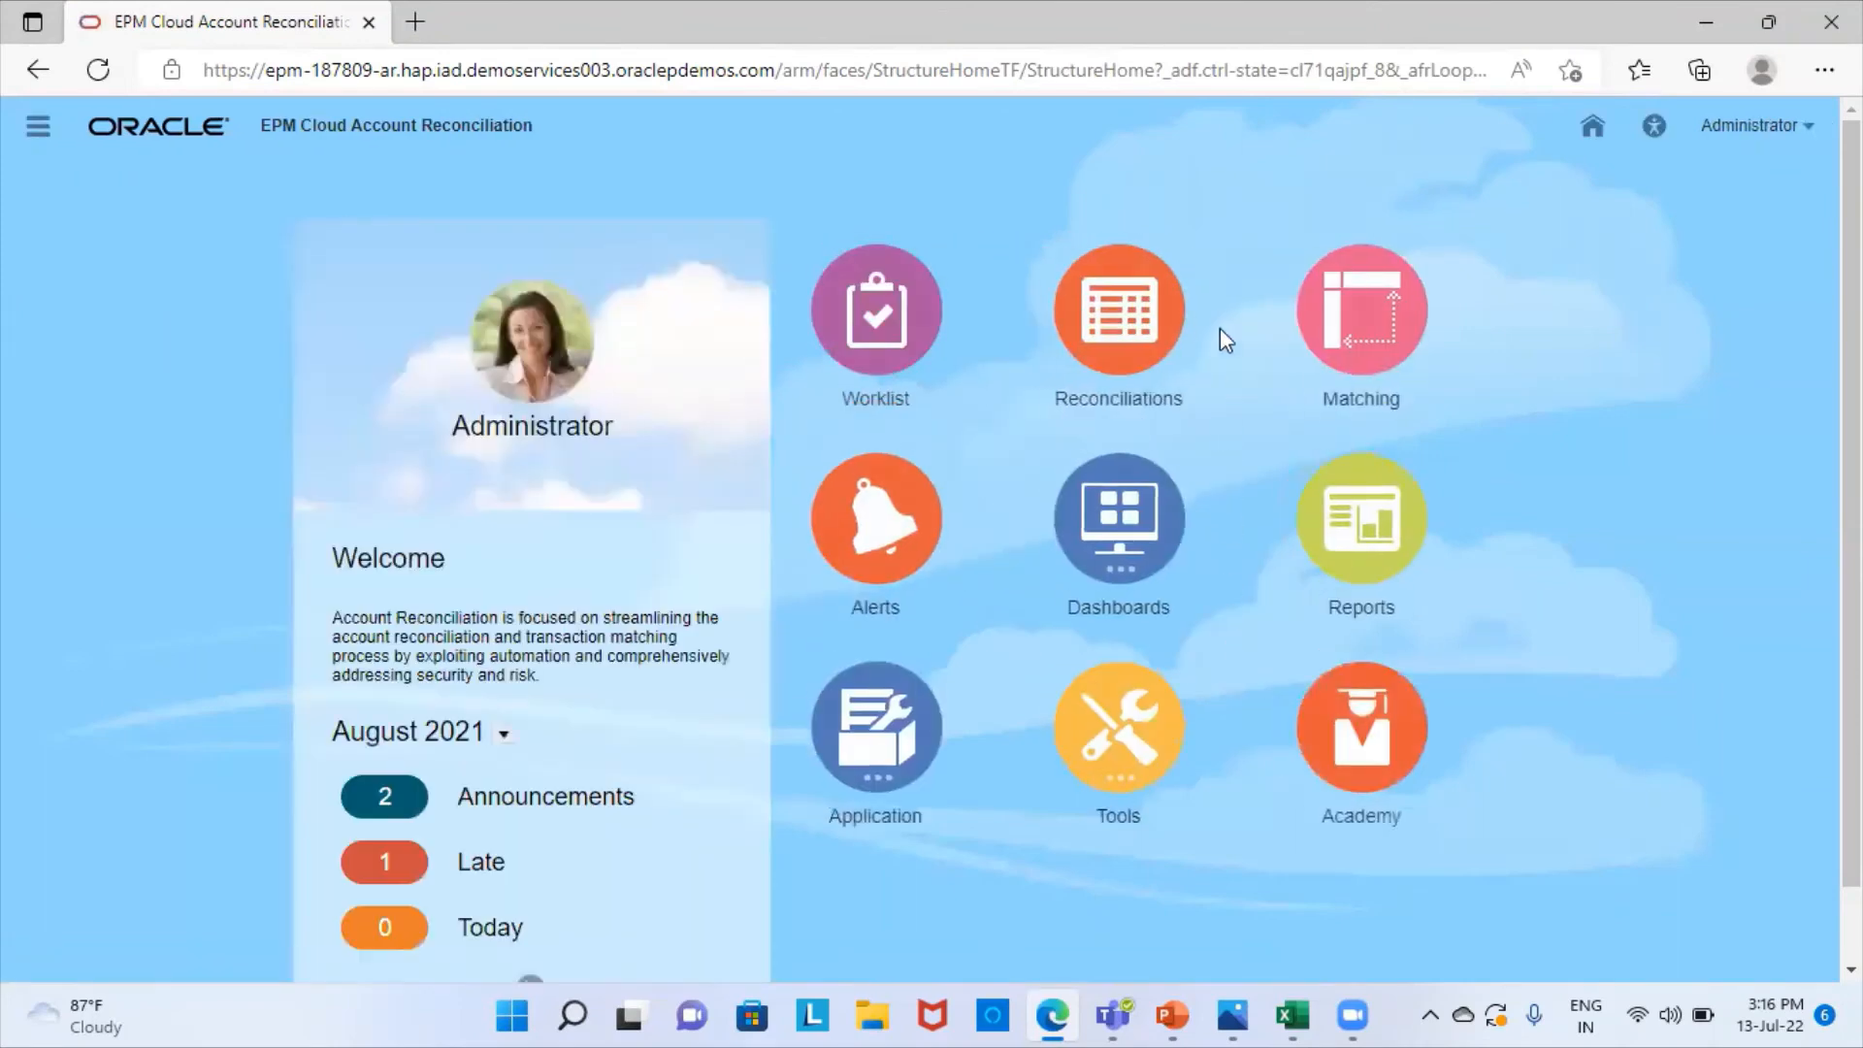
pyautogui.click(1128, 337)
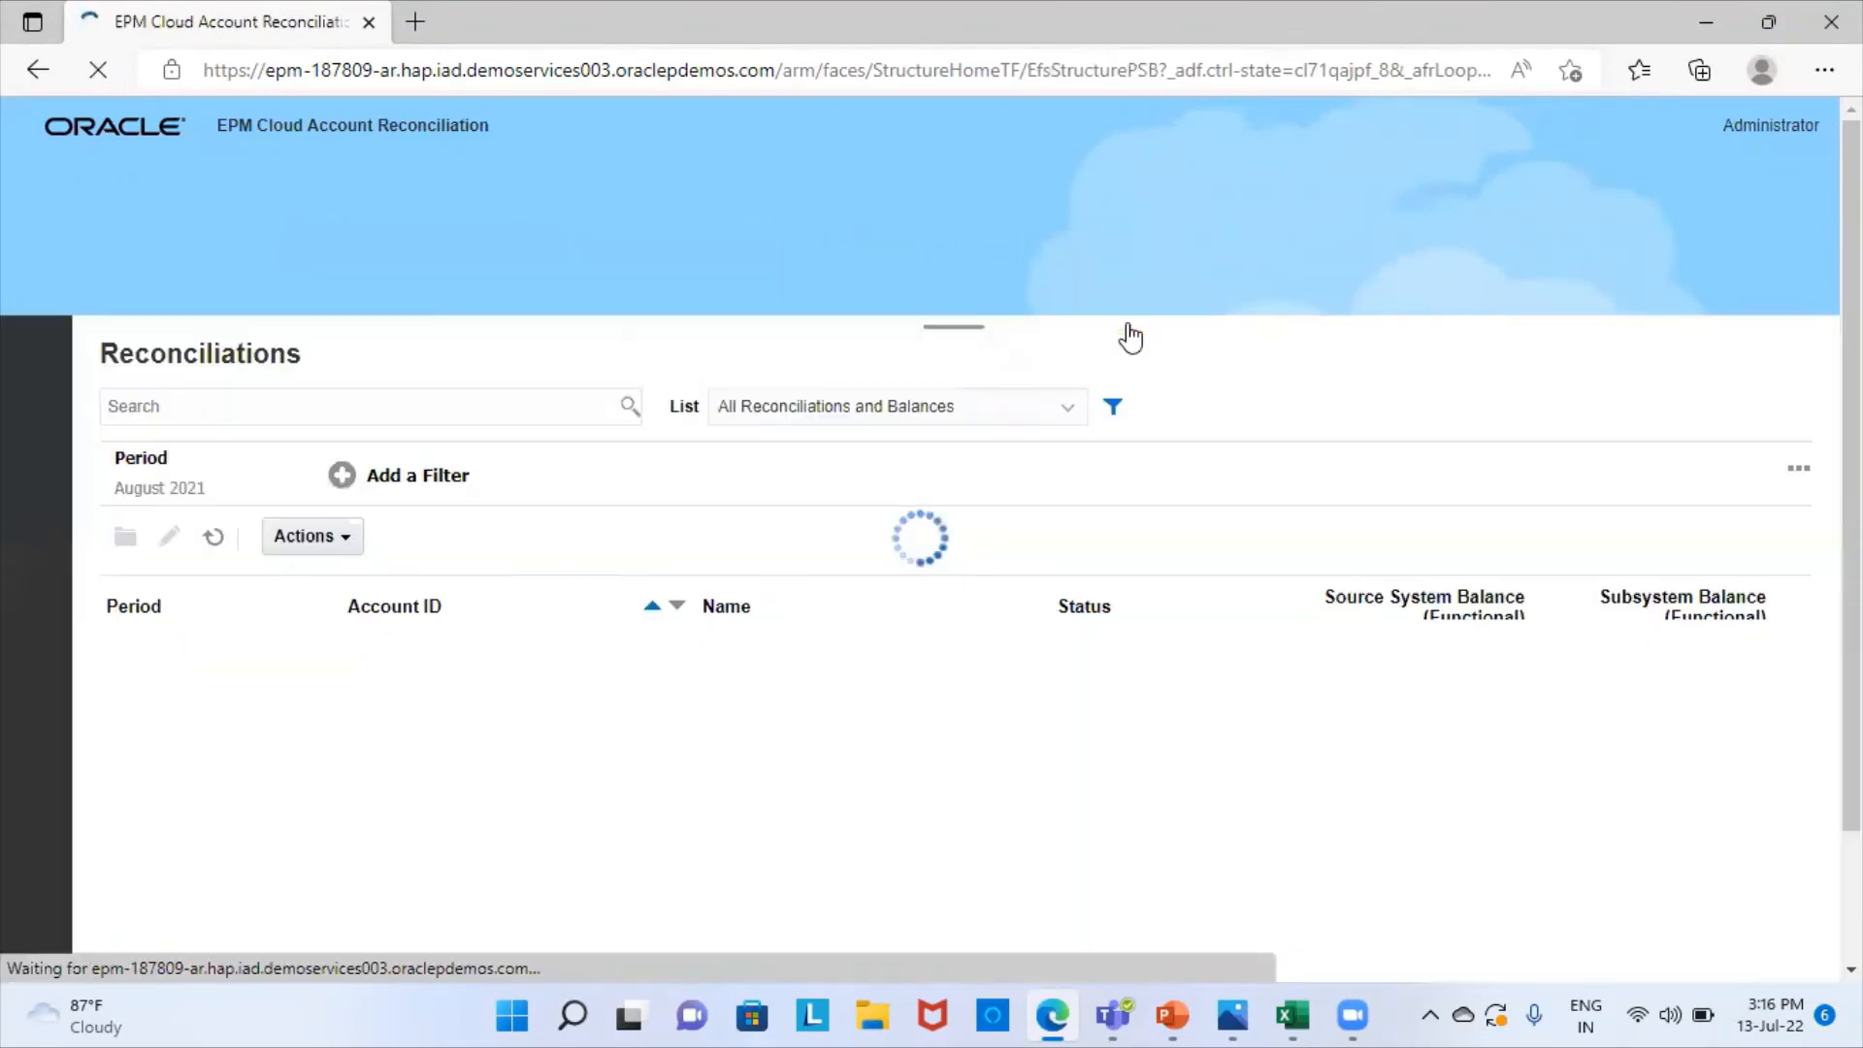
pyautogui.click(202, 401)
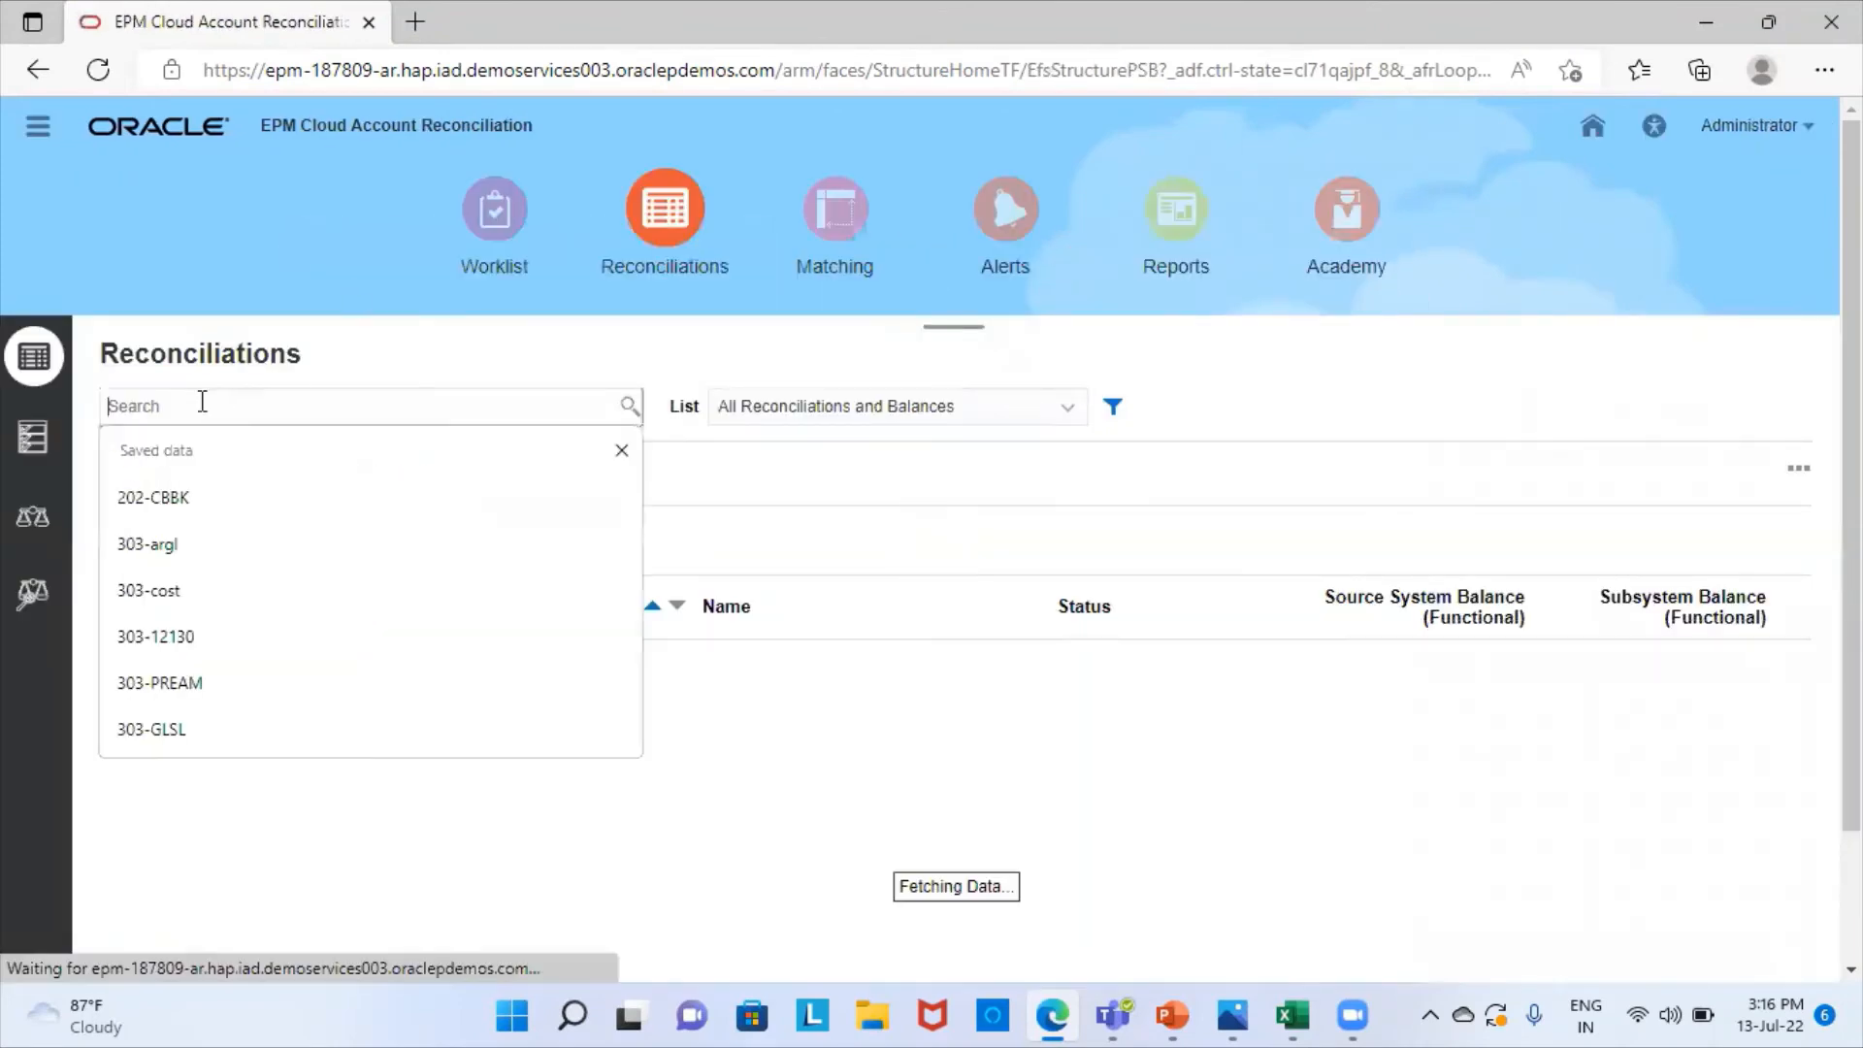
pyautogui.write('303-1')
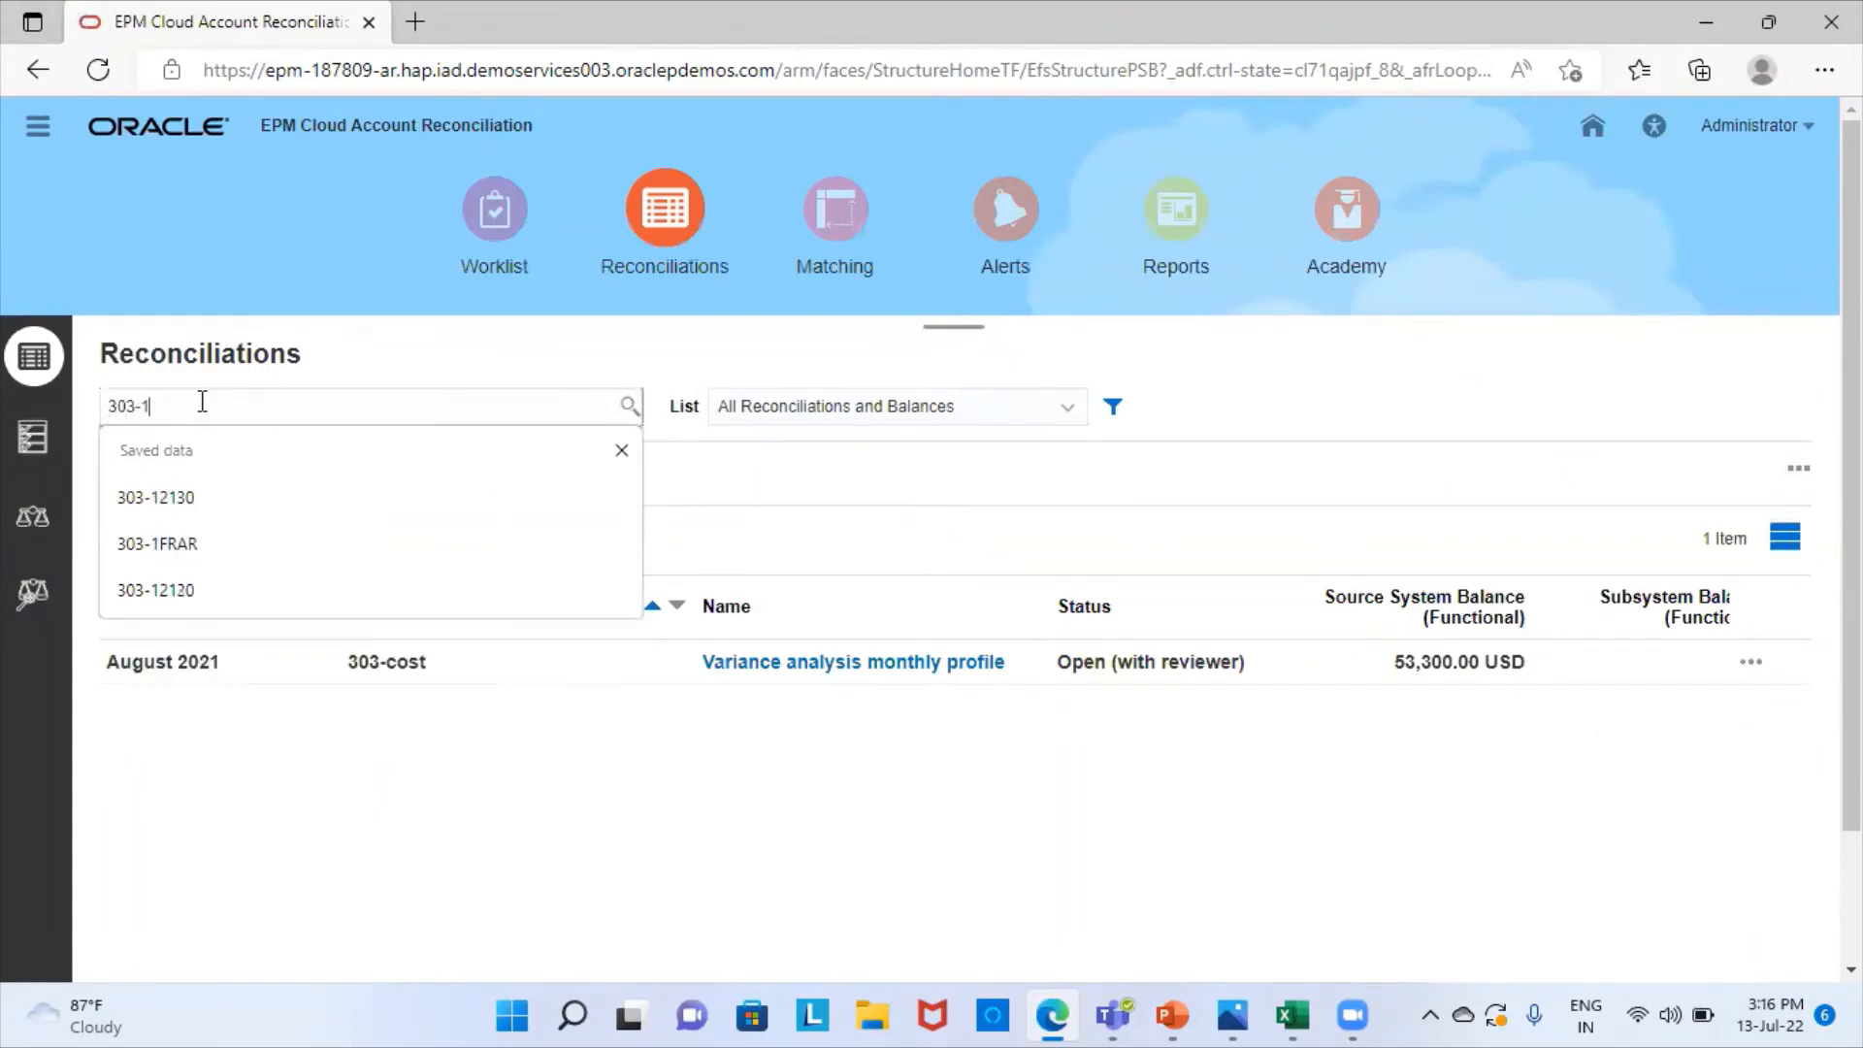
pyautogui.write('frar')
pyautogui.press('Return')
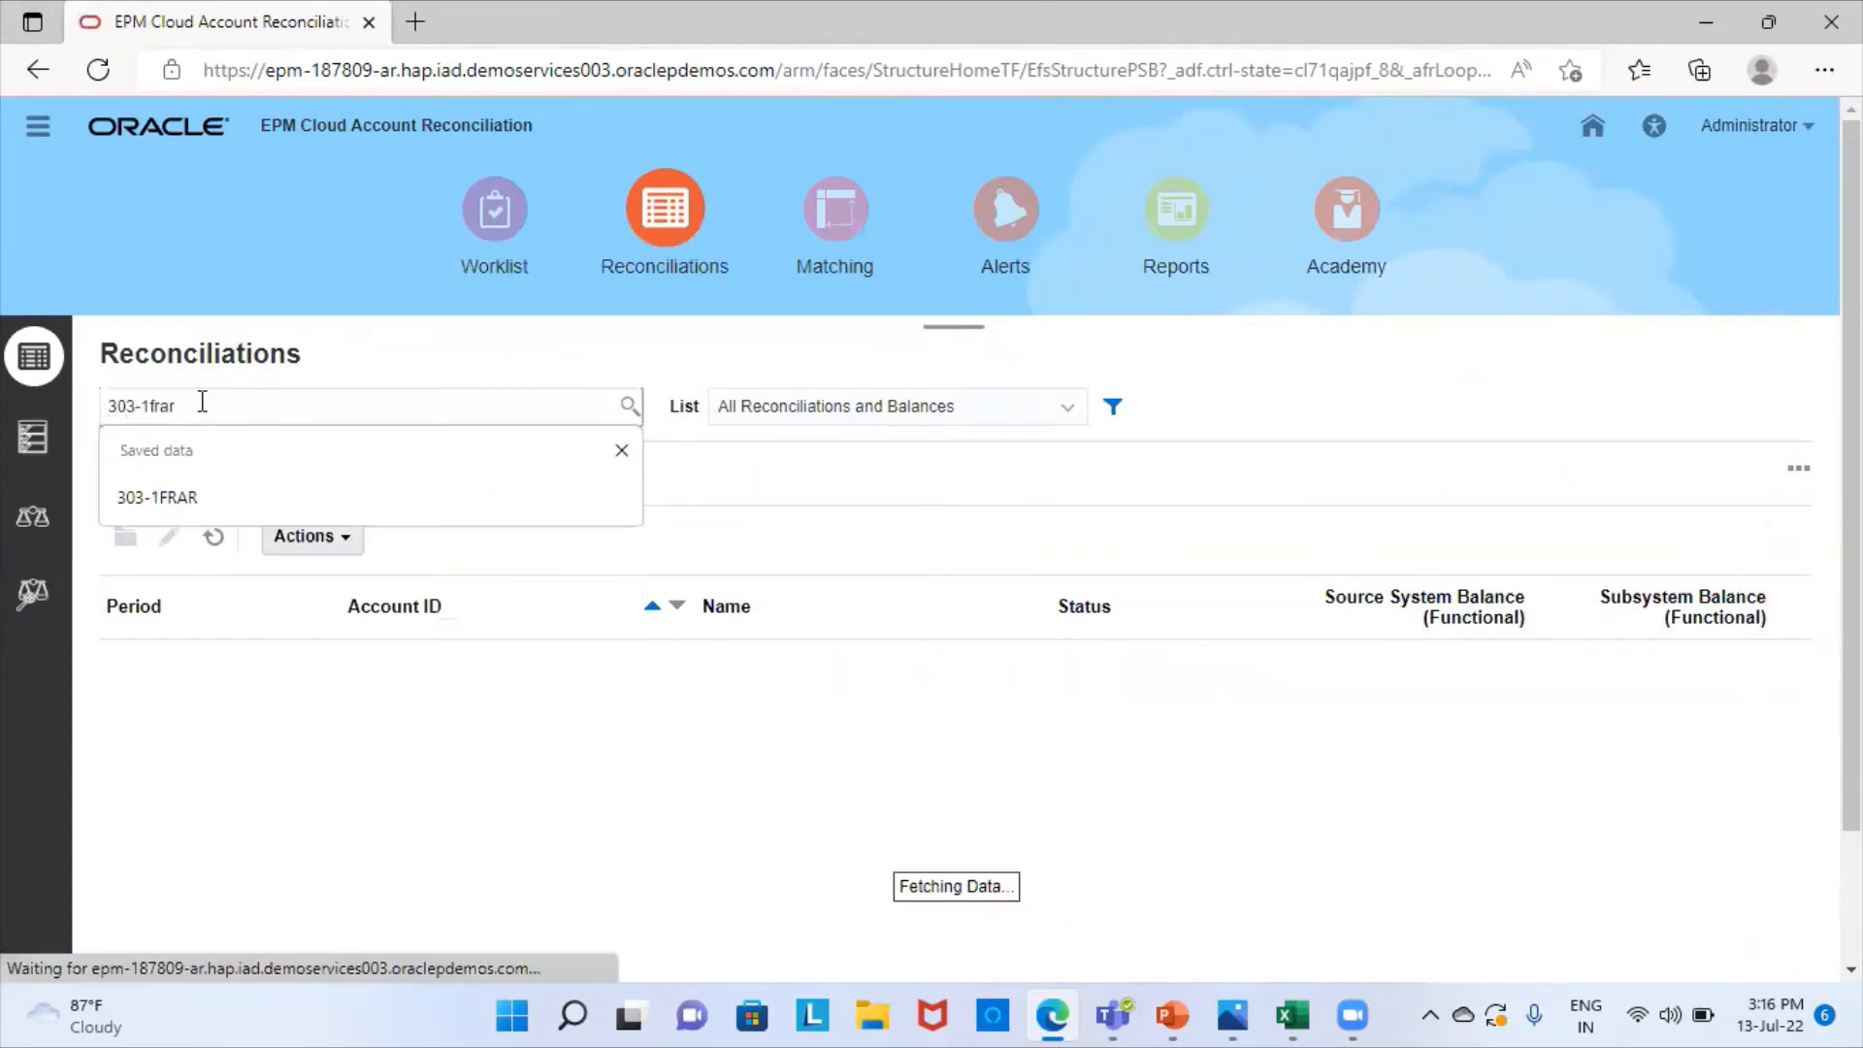
pyautogui.click(266, 790)
pyautogui.click(175, 491)
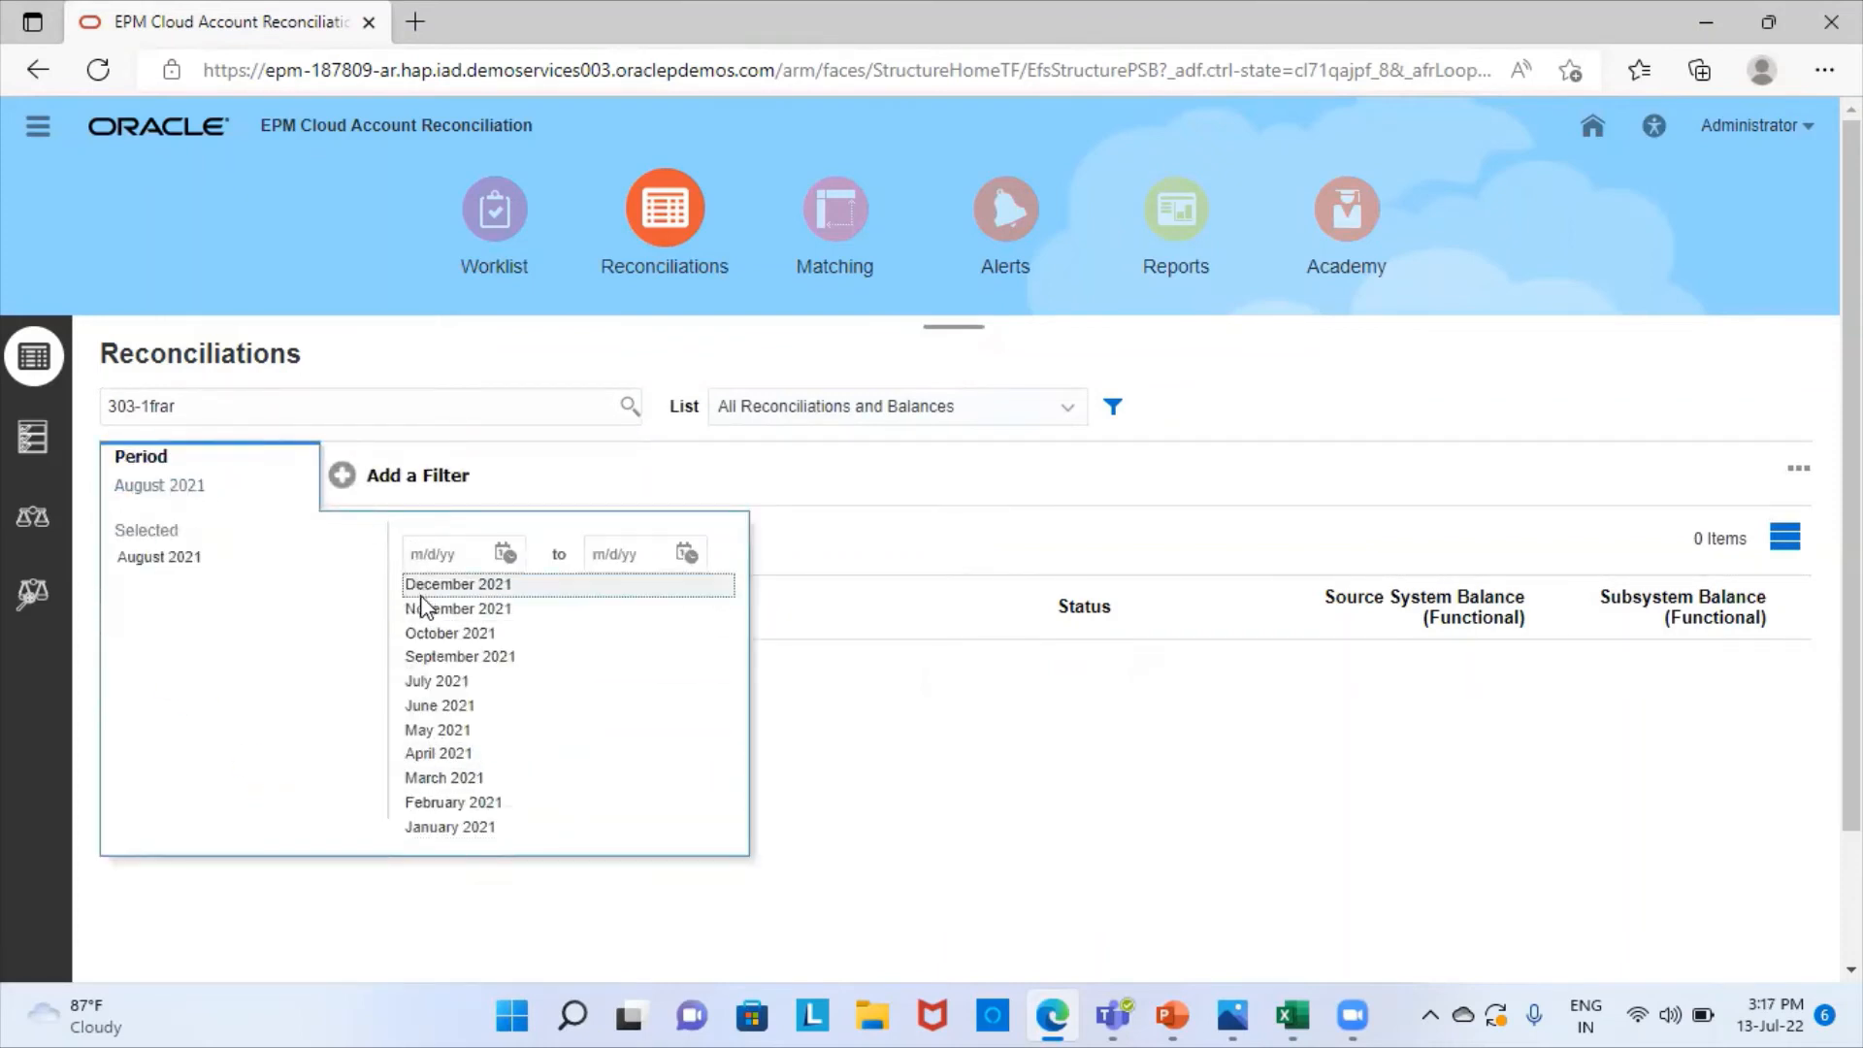
pyautogui.click(427, 585)
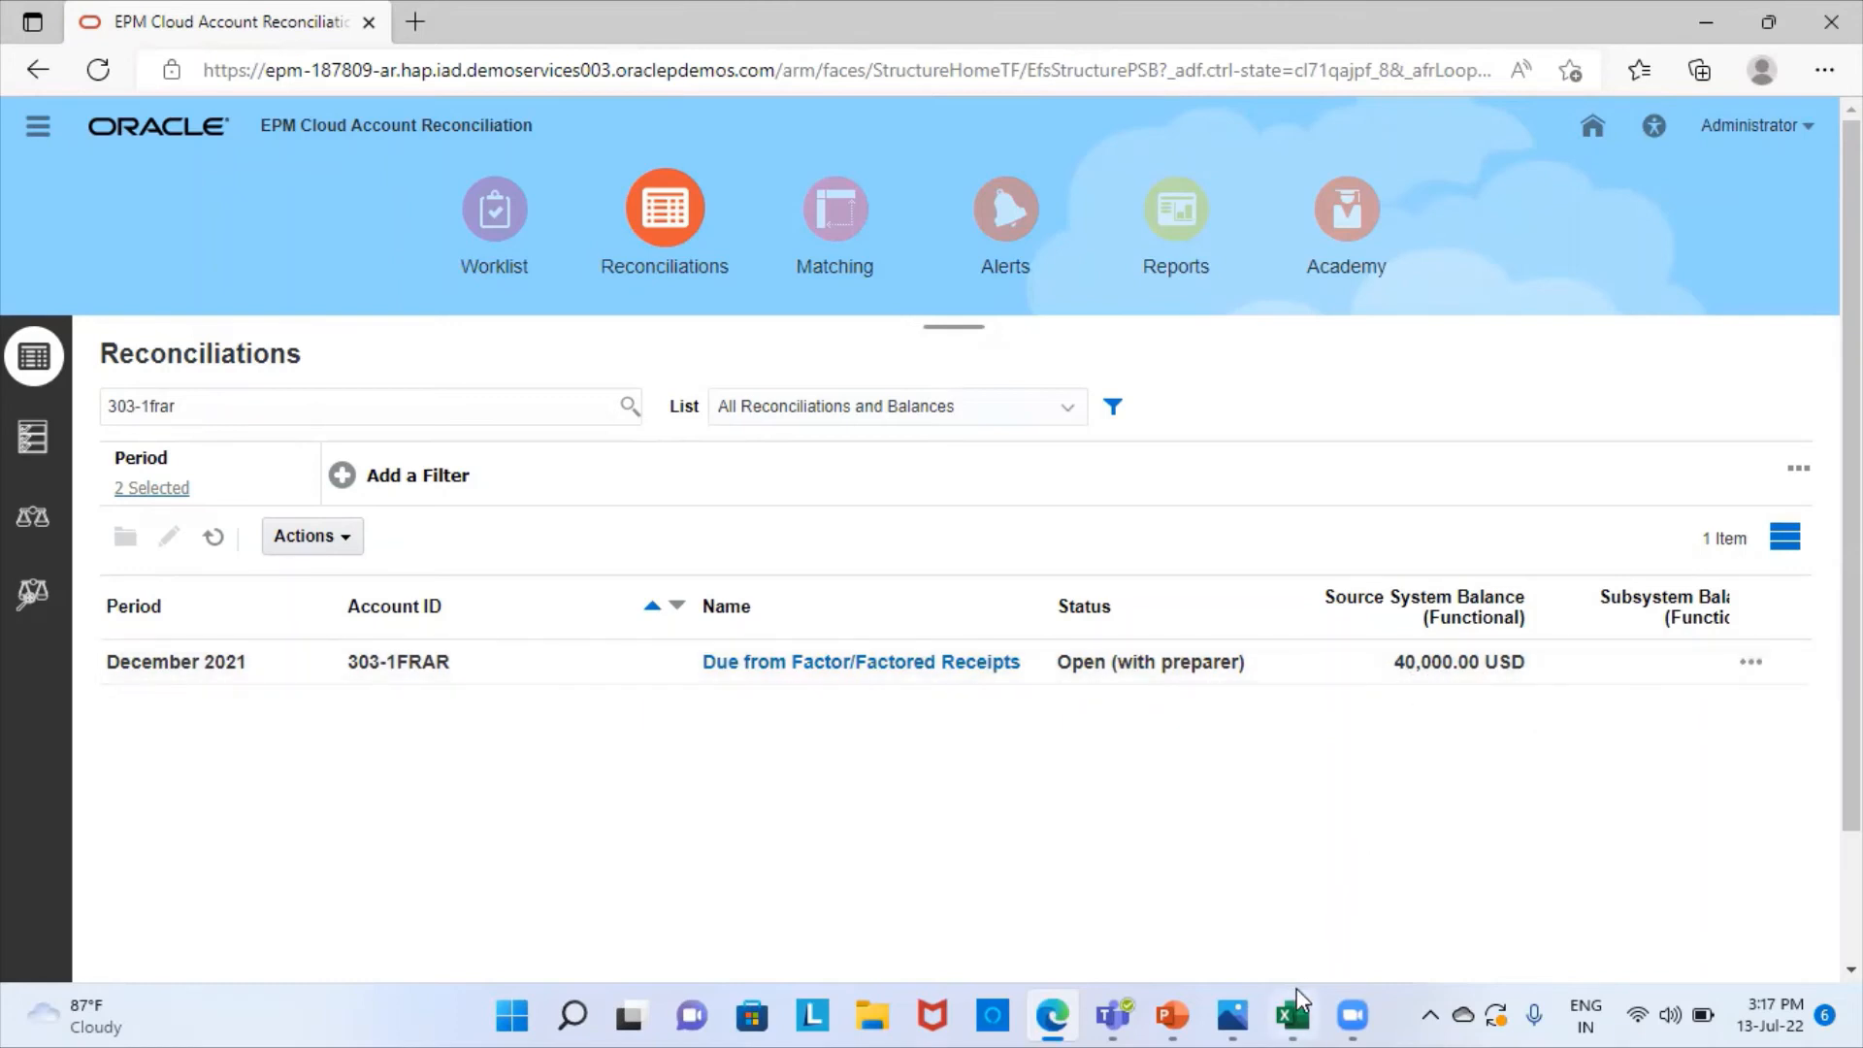
# - Switch to Excel to review the account ID, currency code and amount in 303-1FRAR-Factored recp, and return to the browser
pyautogui.moveTo(1296, 987)
pyautogui.click(1291, 853)
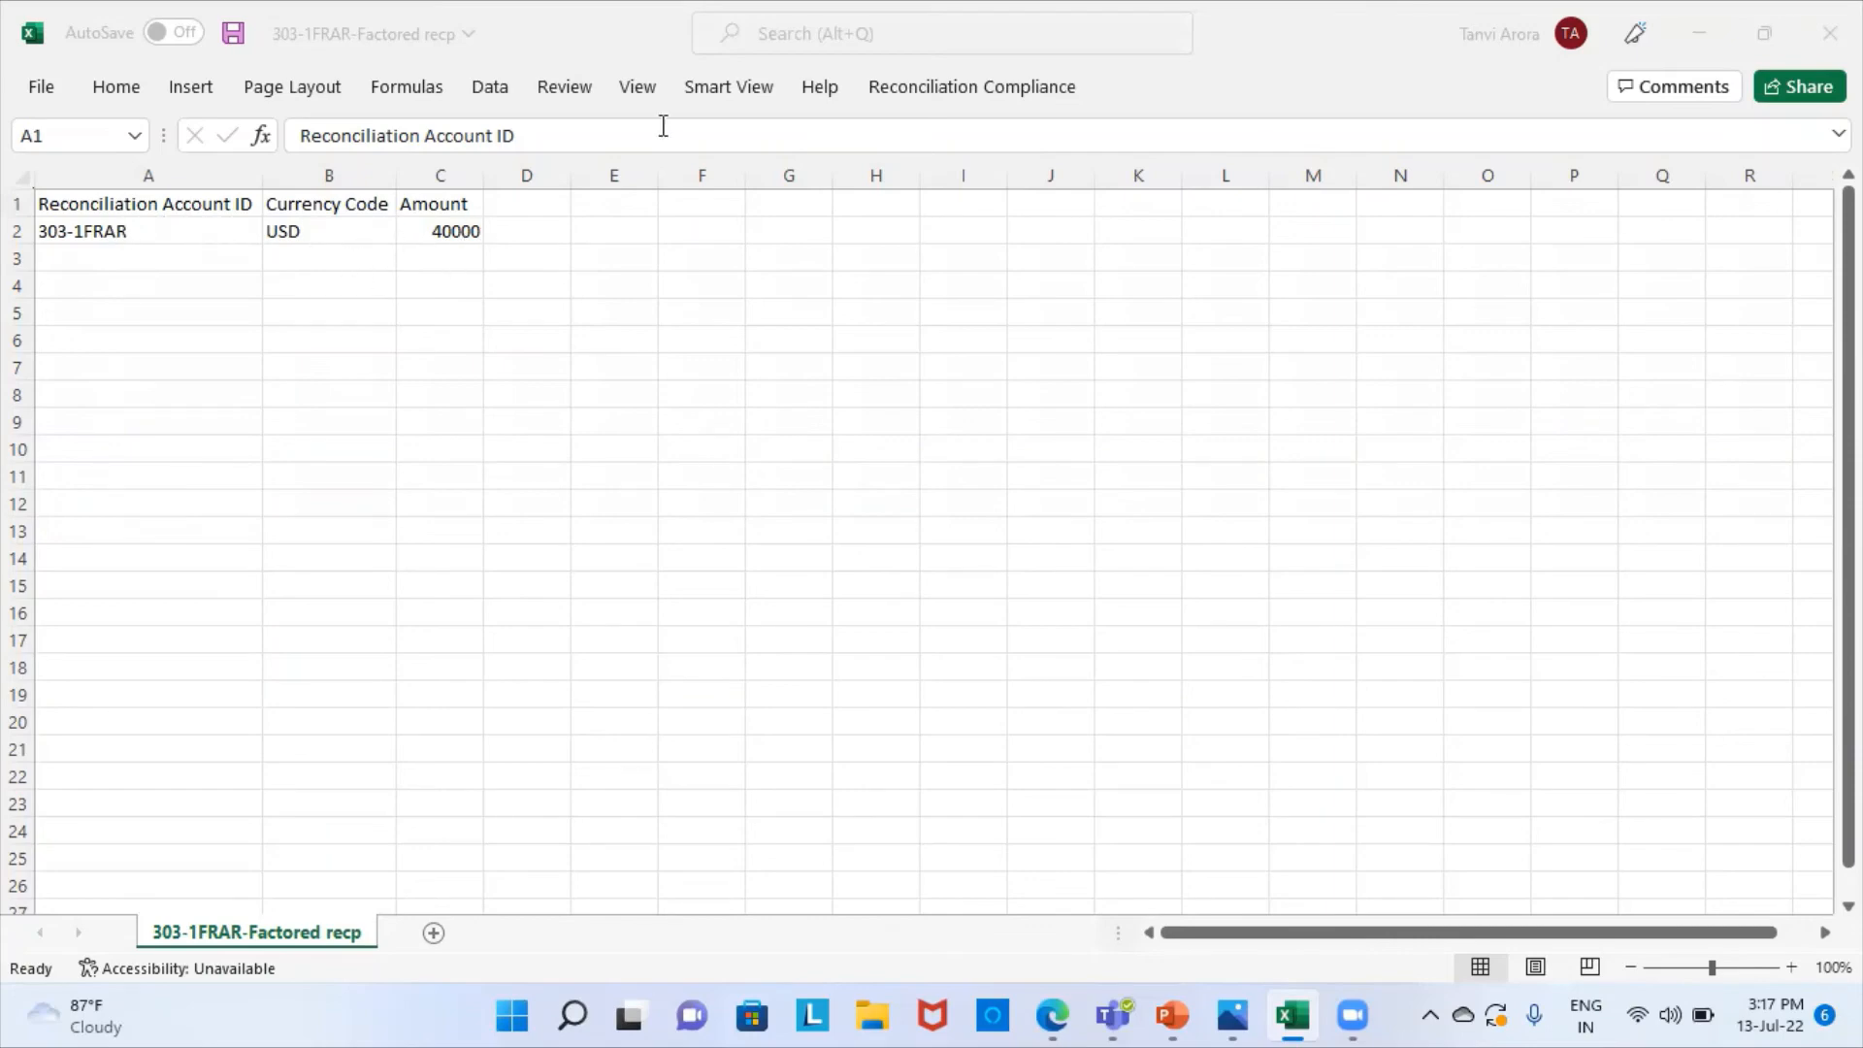
pyautogui.click(1051, 1015)
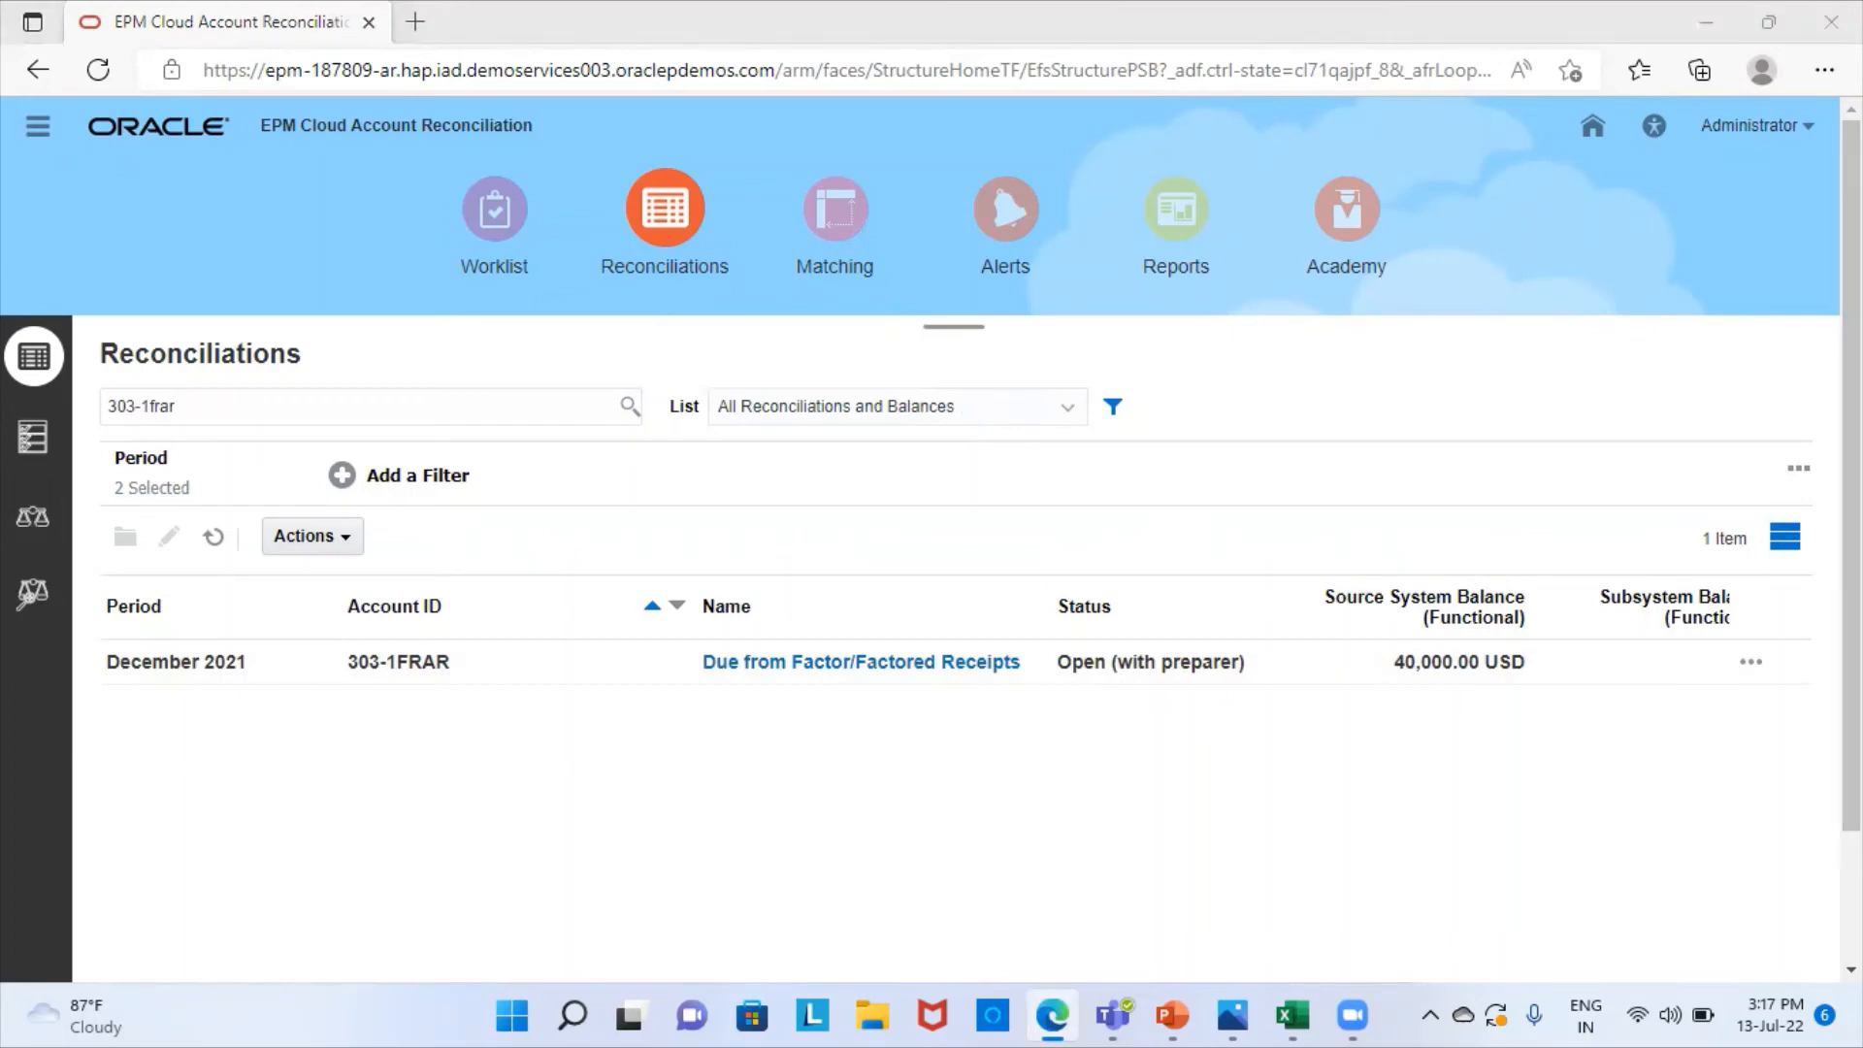
# - Sign out of the administrator account and confirm ending the session
pyautogui.click(1808, 129)
pyautogui.click(1809, 129)
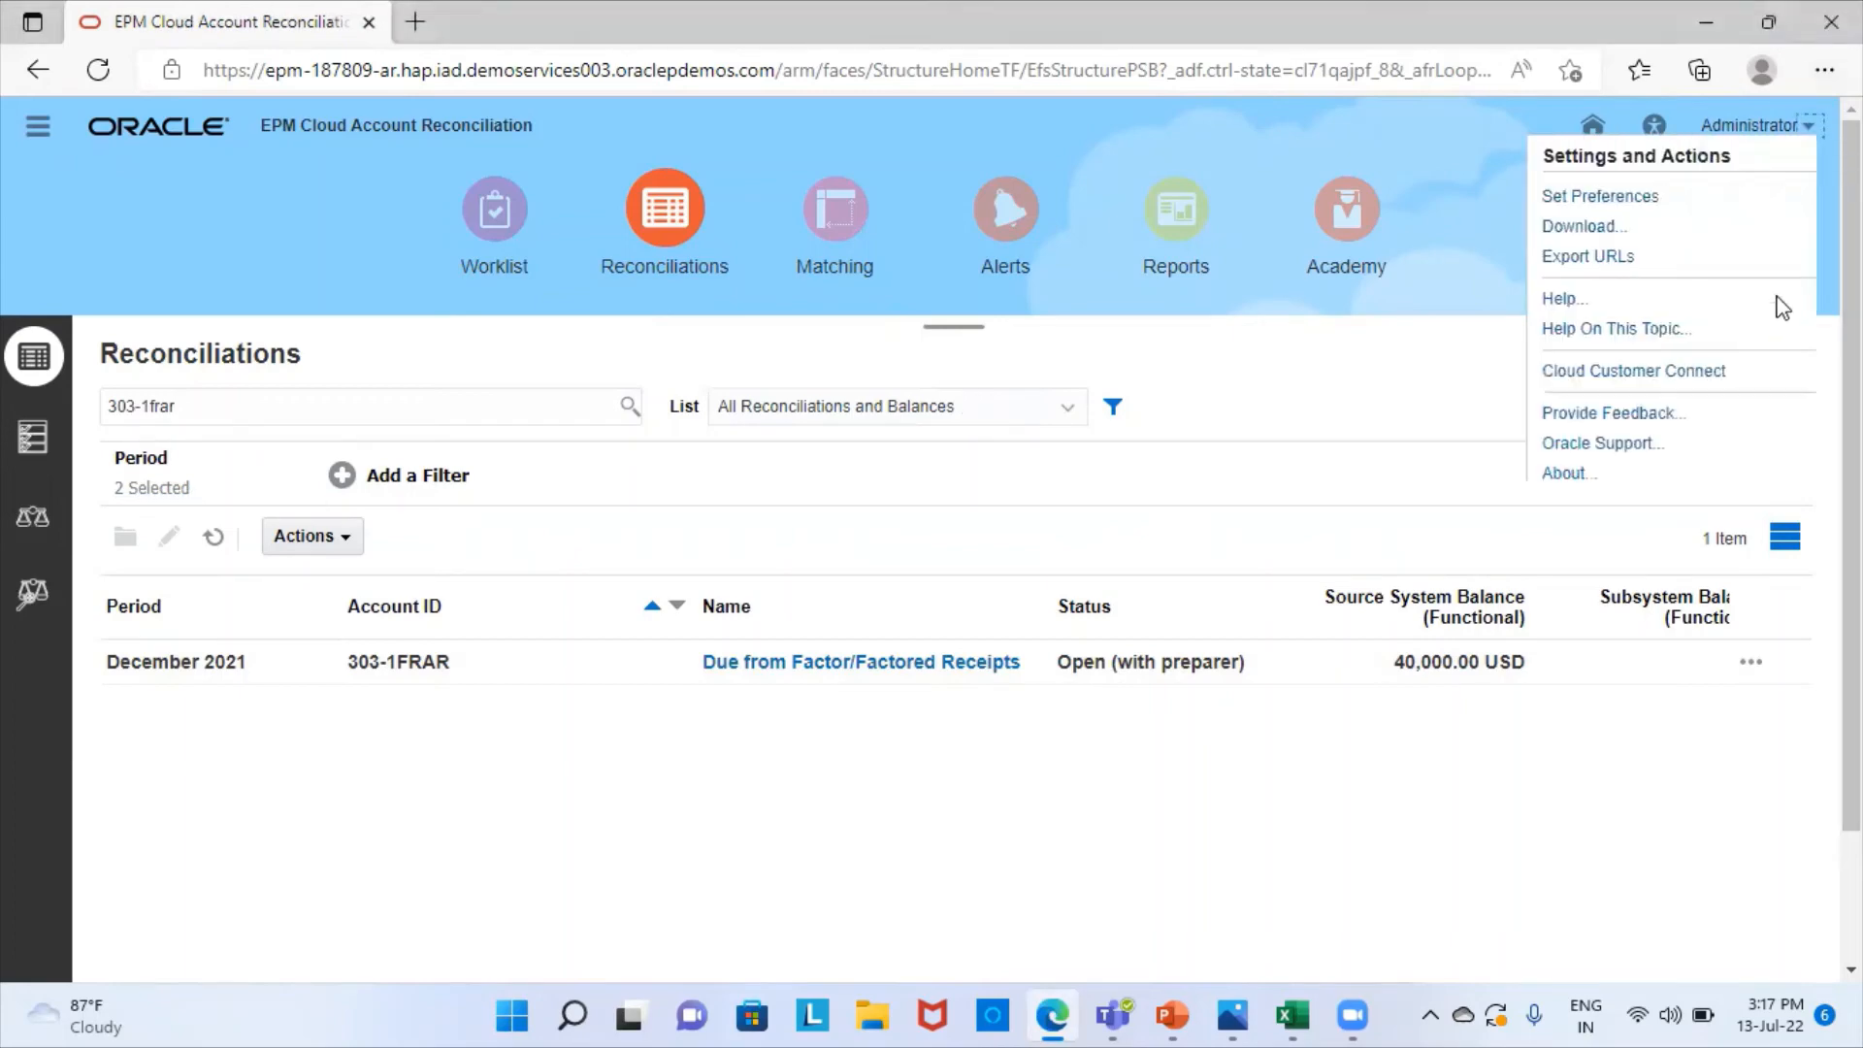
pyautogui.click(1519, 517)
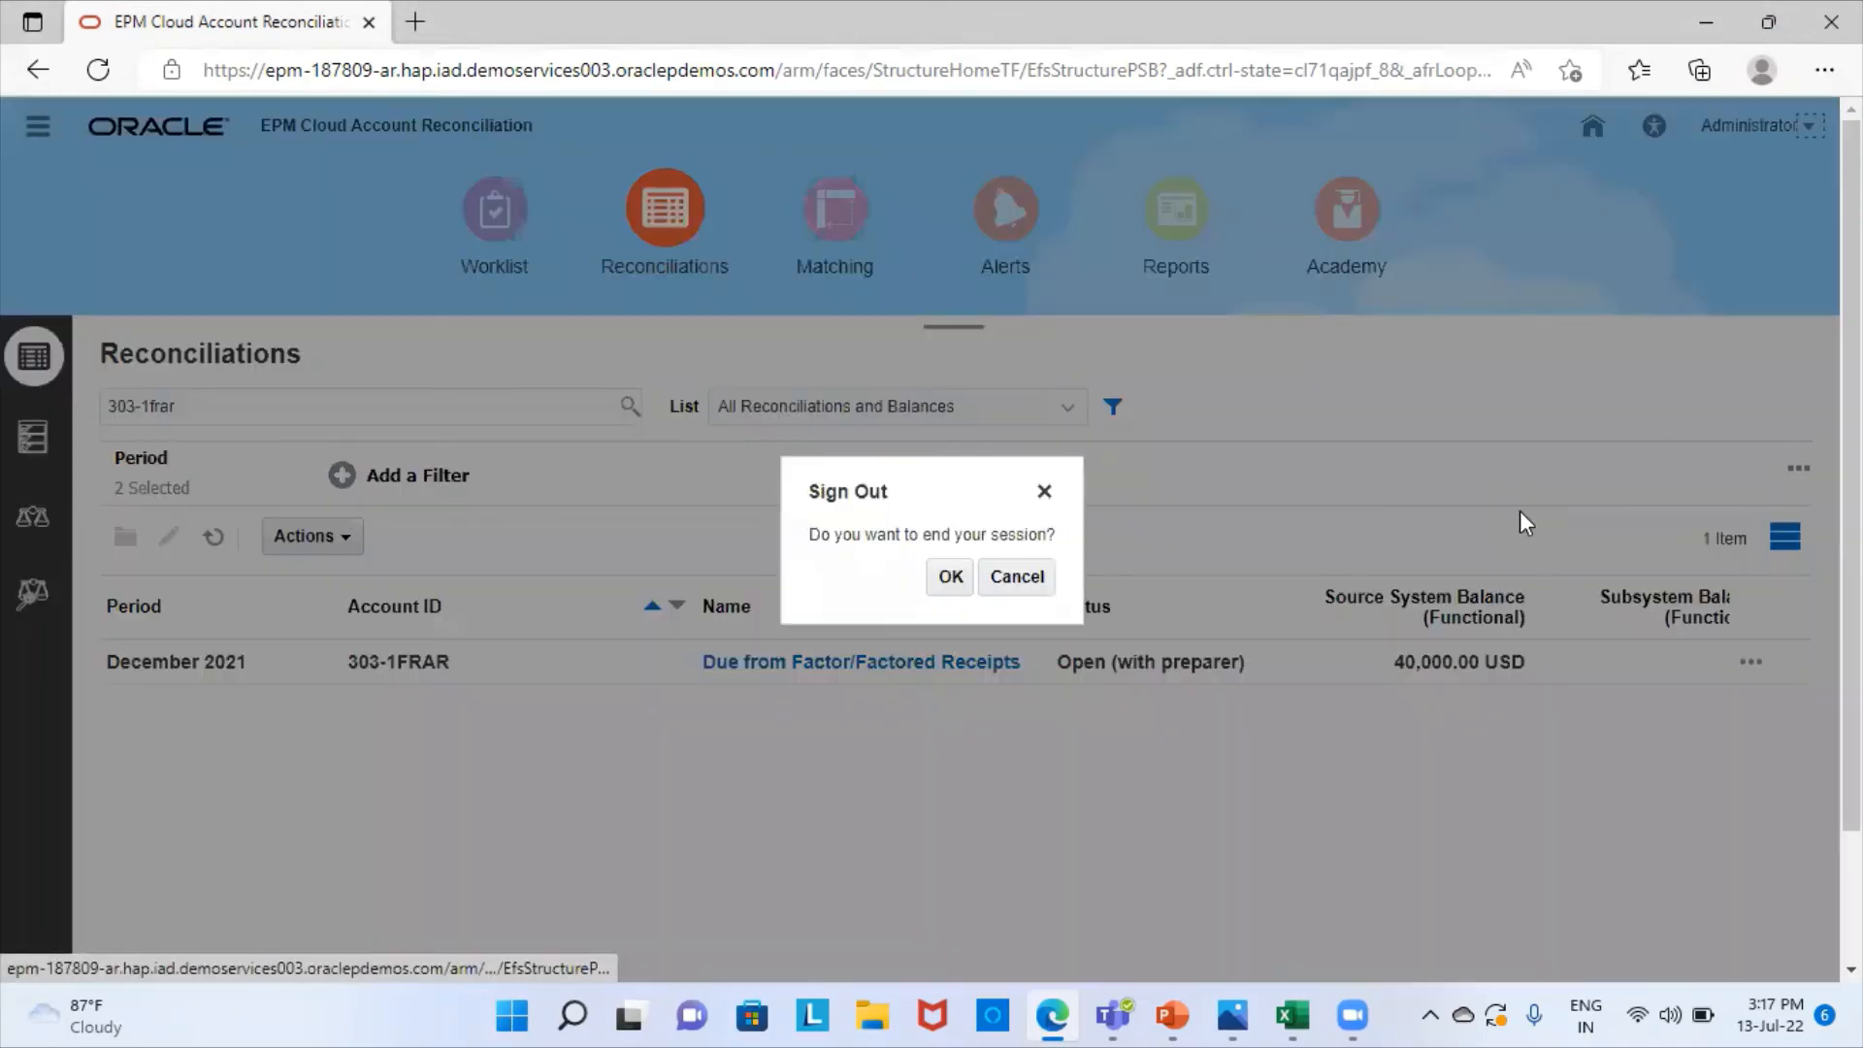
pyautogui.click(951, 580)
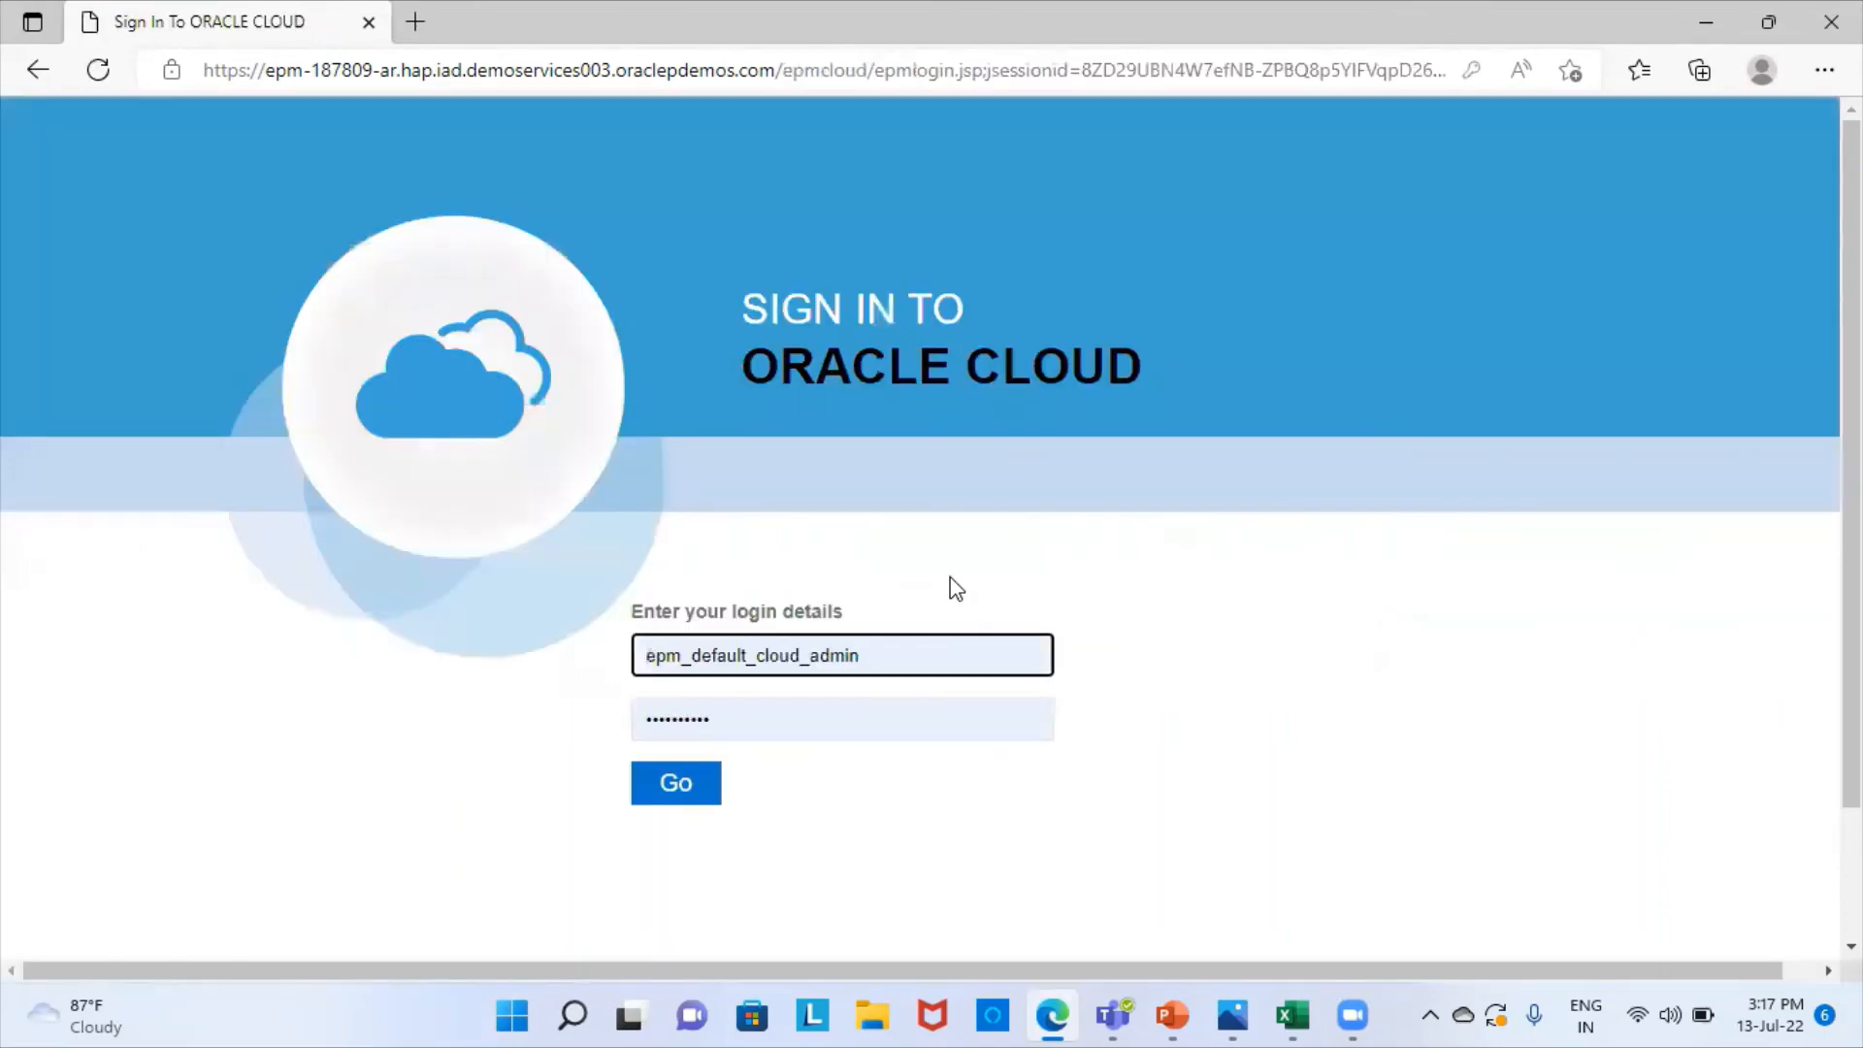
# - Sign in to Oracle Cloud as the profile's preparer using that account's saved username and password
pyautogui.click(911, 652)
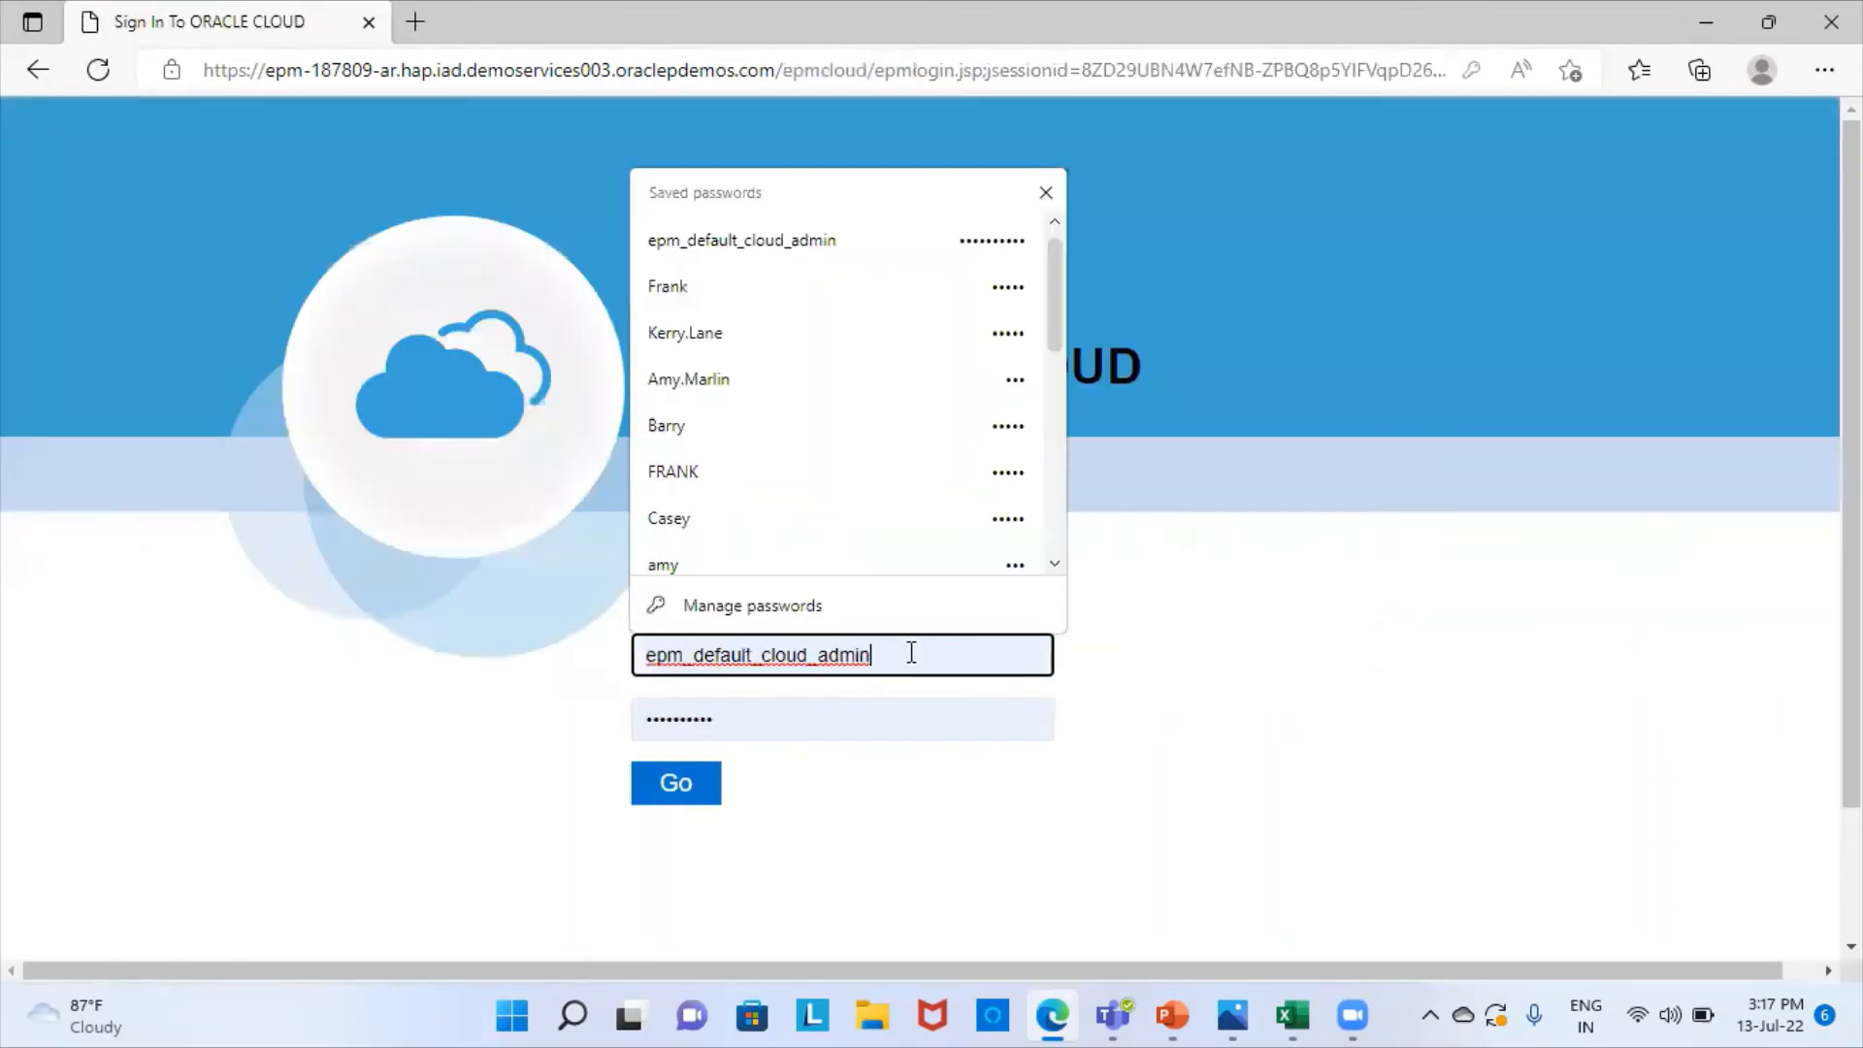
pyautogui.click(710, 293)
pyautogui.click(676, 783)
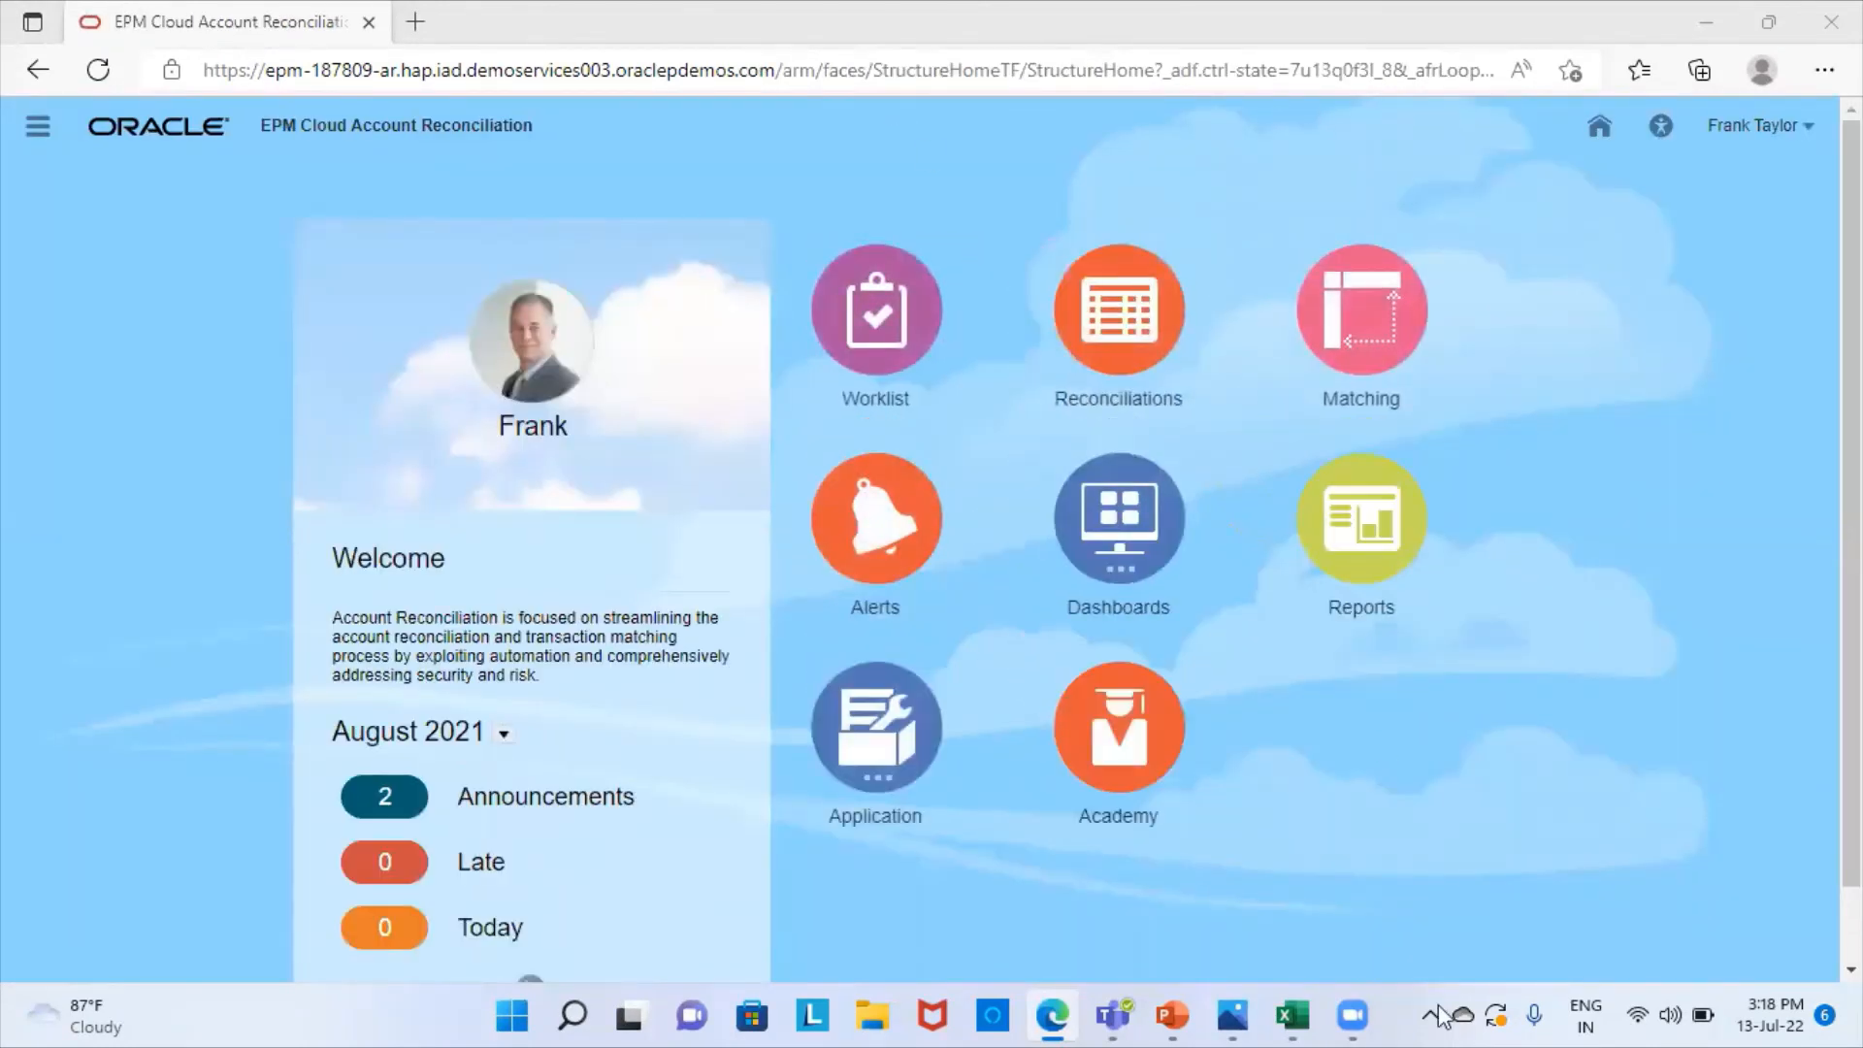
# - Open the reconciliations list and add December 2021 to its period filter
pyautogui.click(1114, 335)
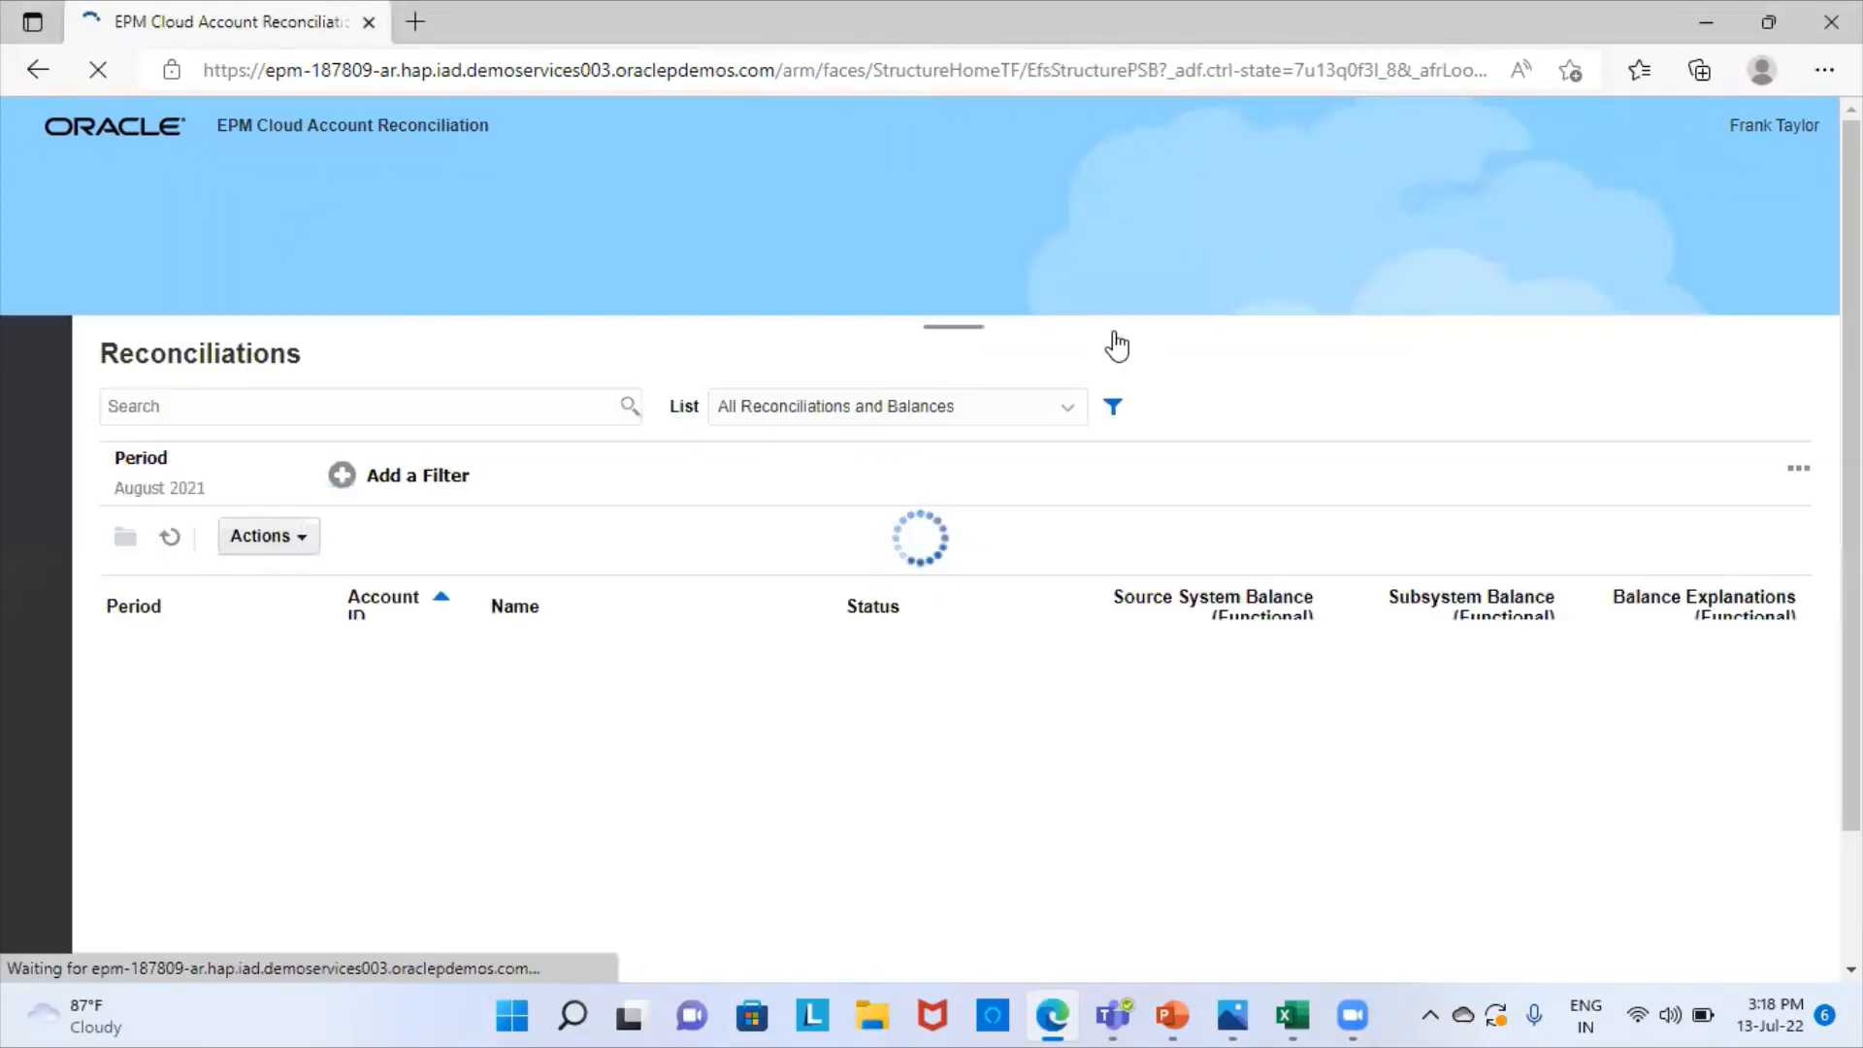
pyautogui.click(161, 489)
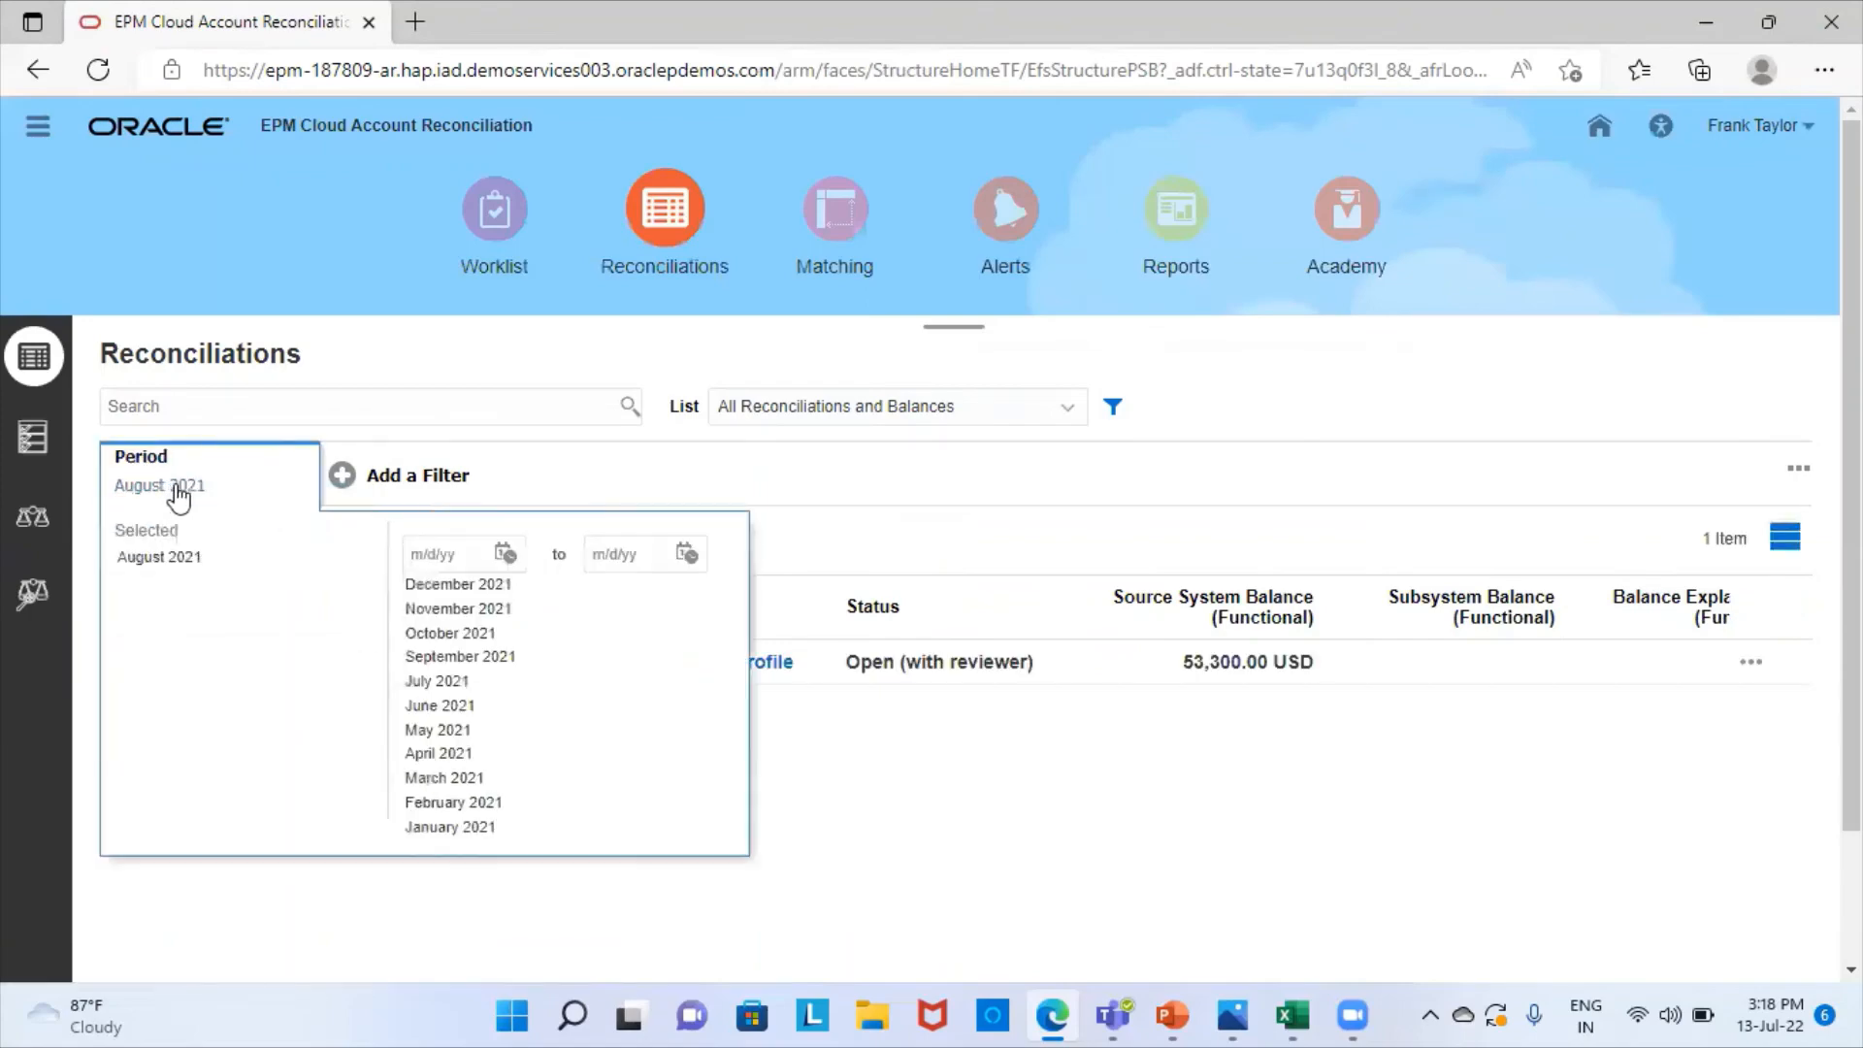
pyautogui.click(442, 583)
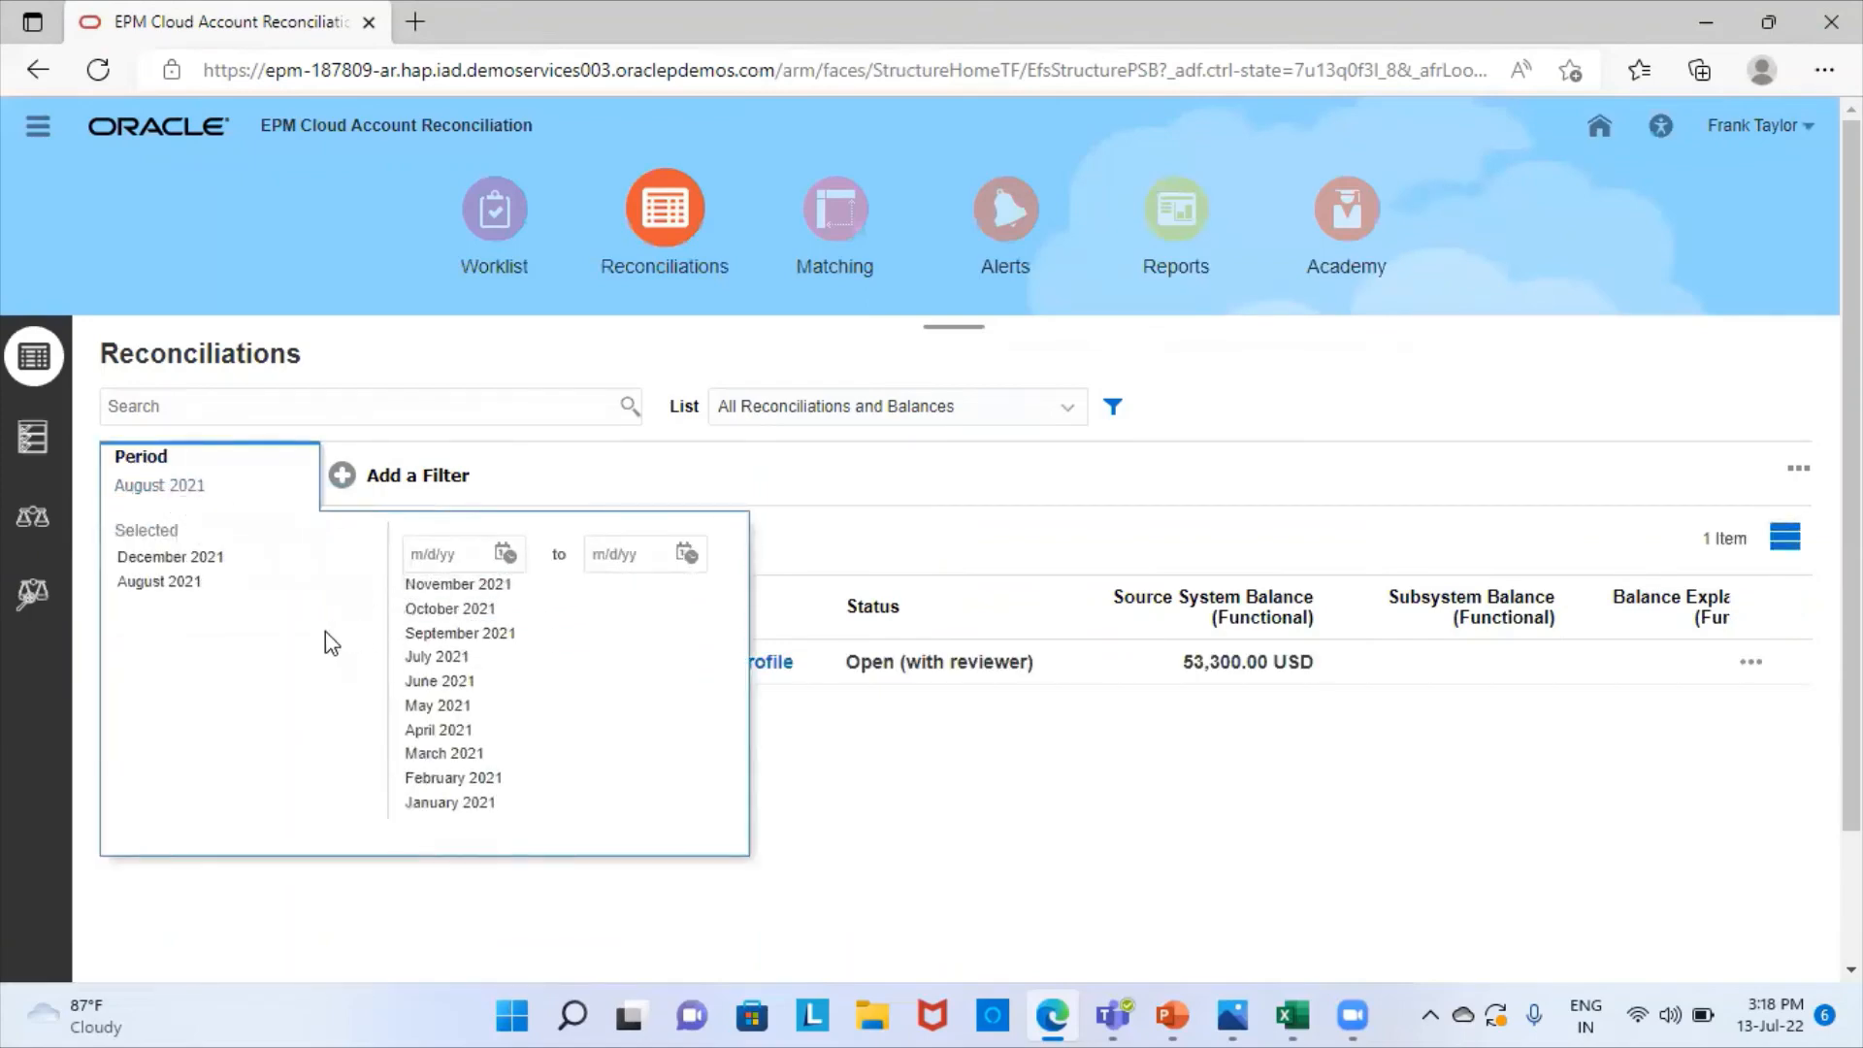
pyautogui.click(289, 678)
# - Search the reconciliations for 303-1frar and open the December 2021 Due from Factor/Factored Receipts reconciliation
pyautogui.click(265, 400)
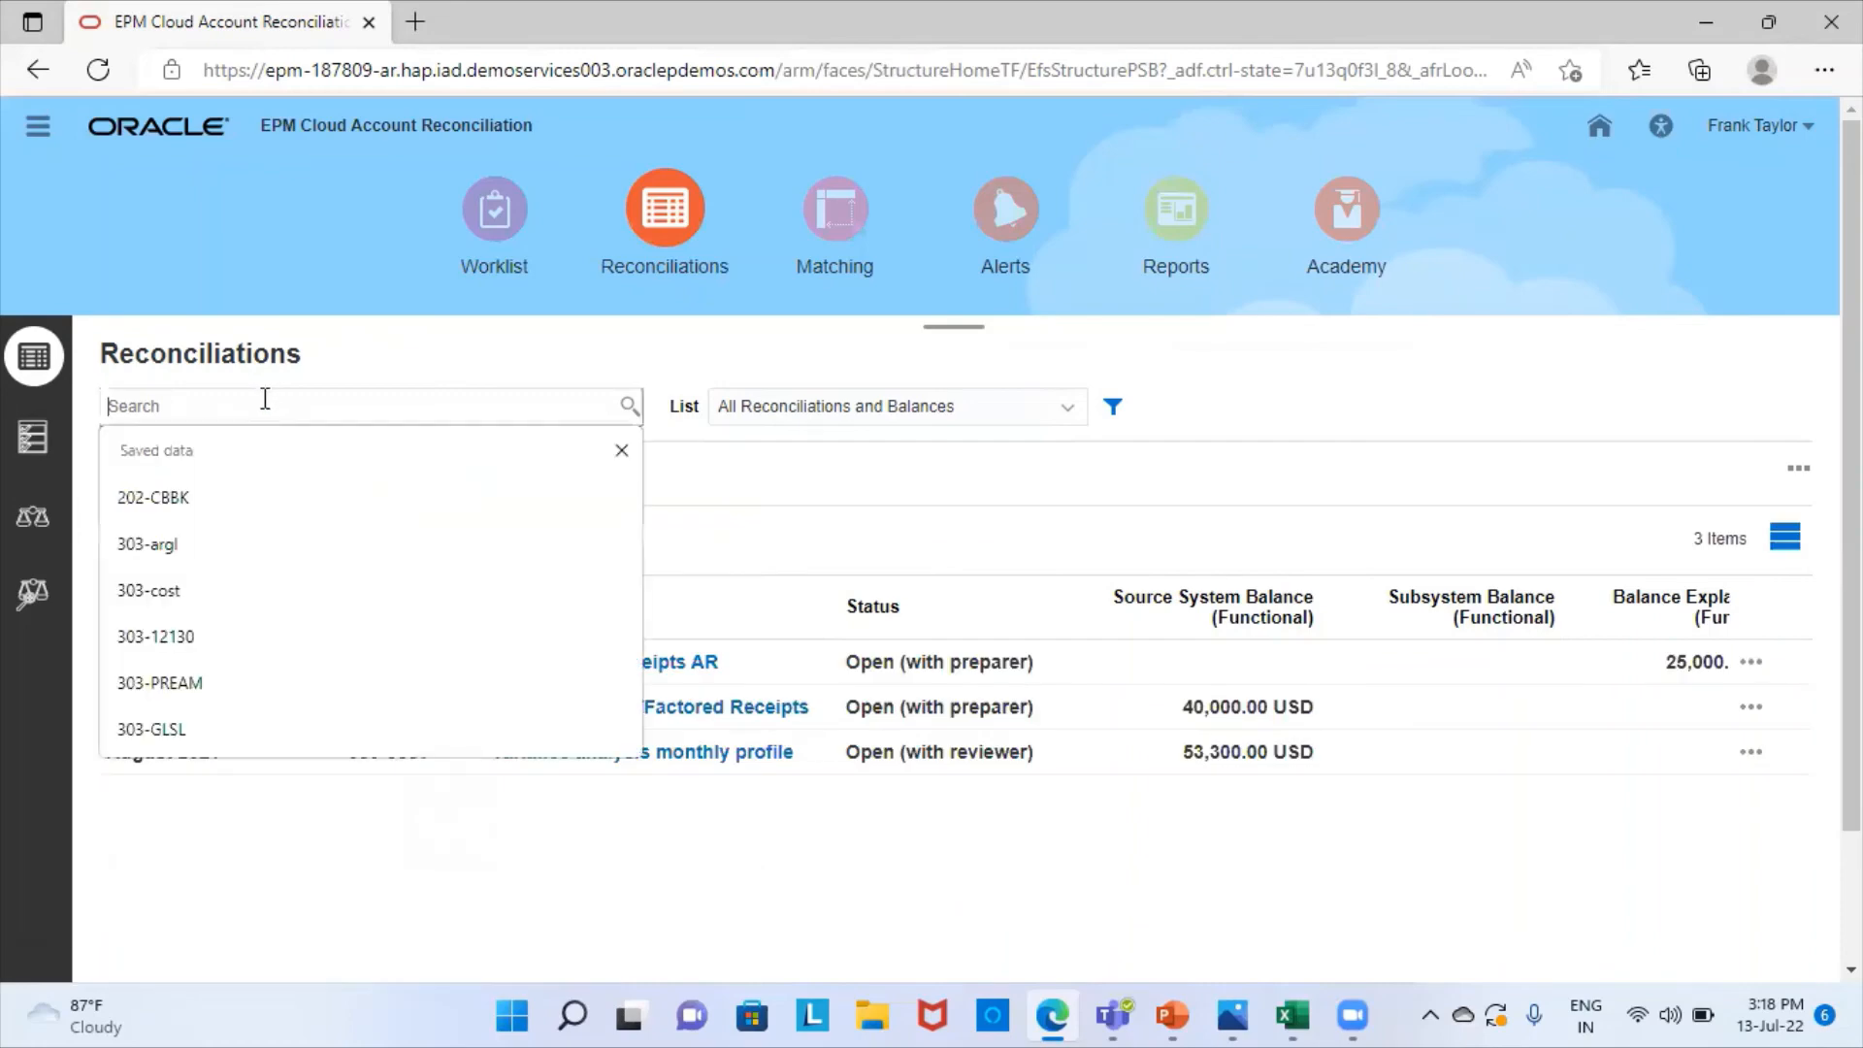
pyautogui.write('303-')
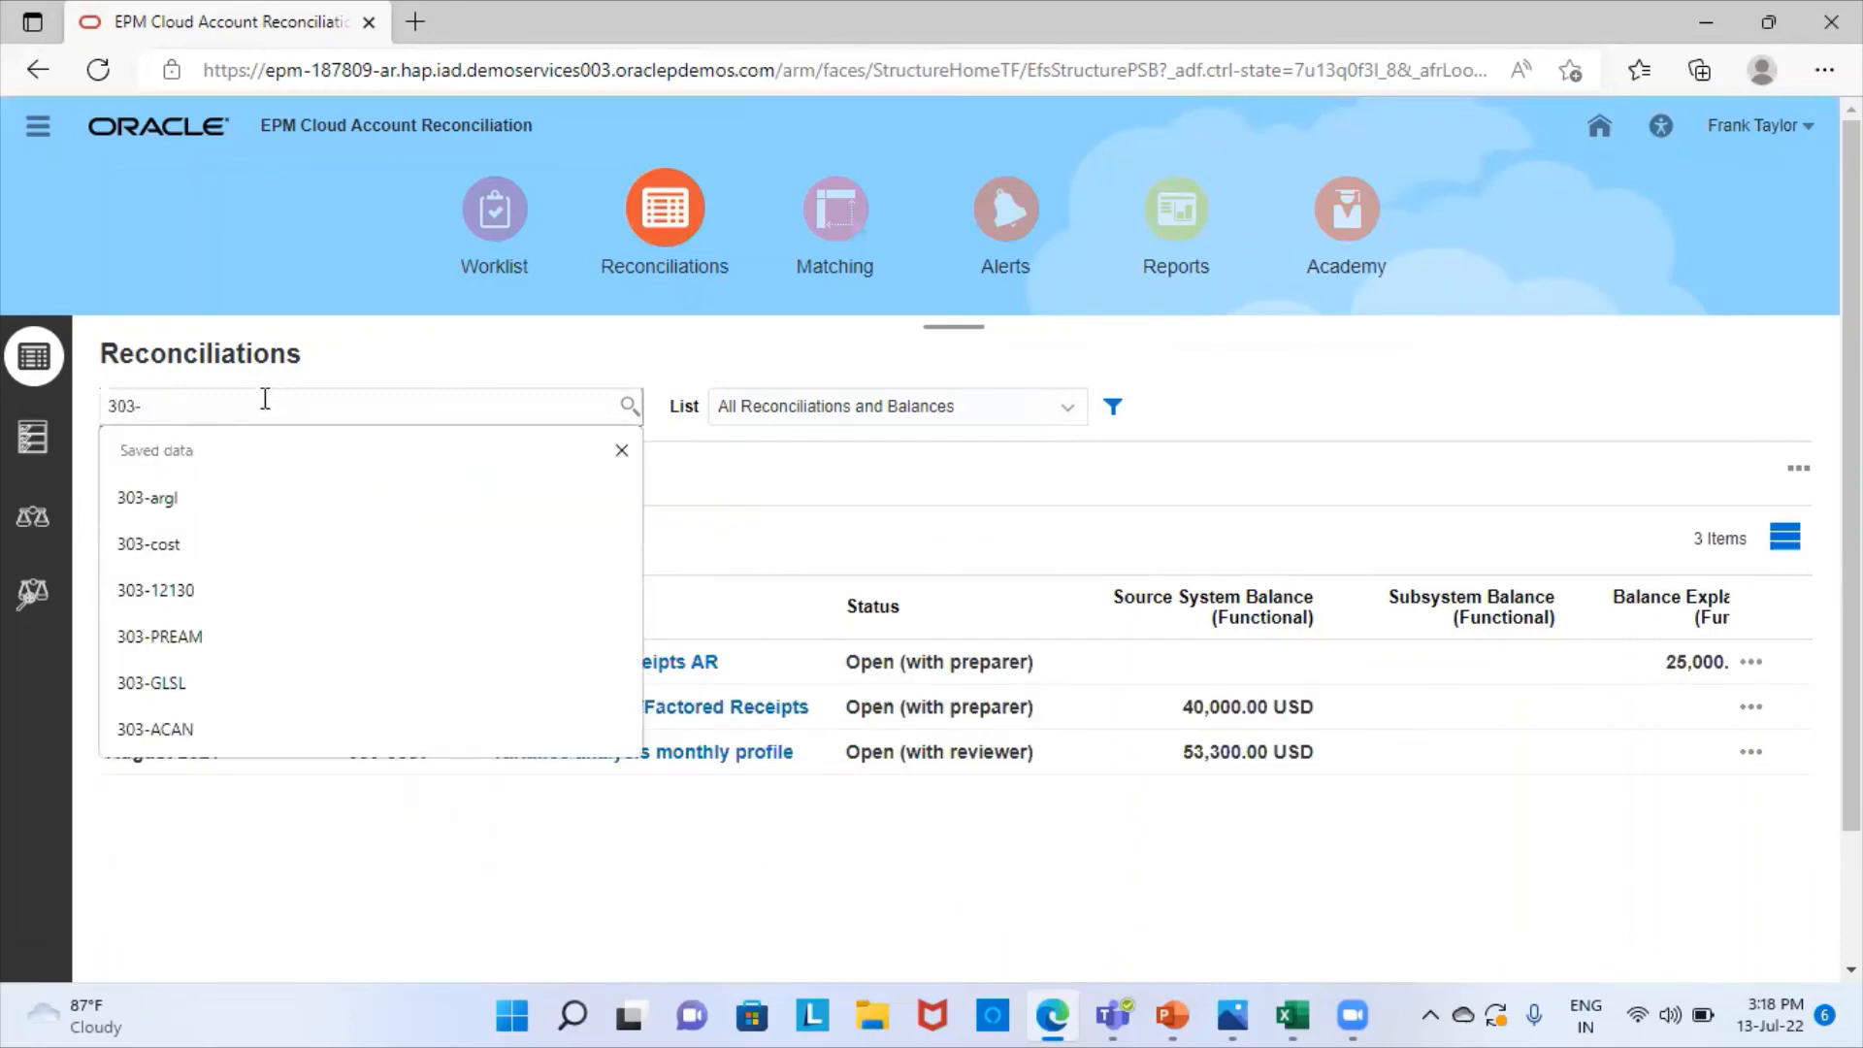
pyautogui.write('1frar')
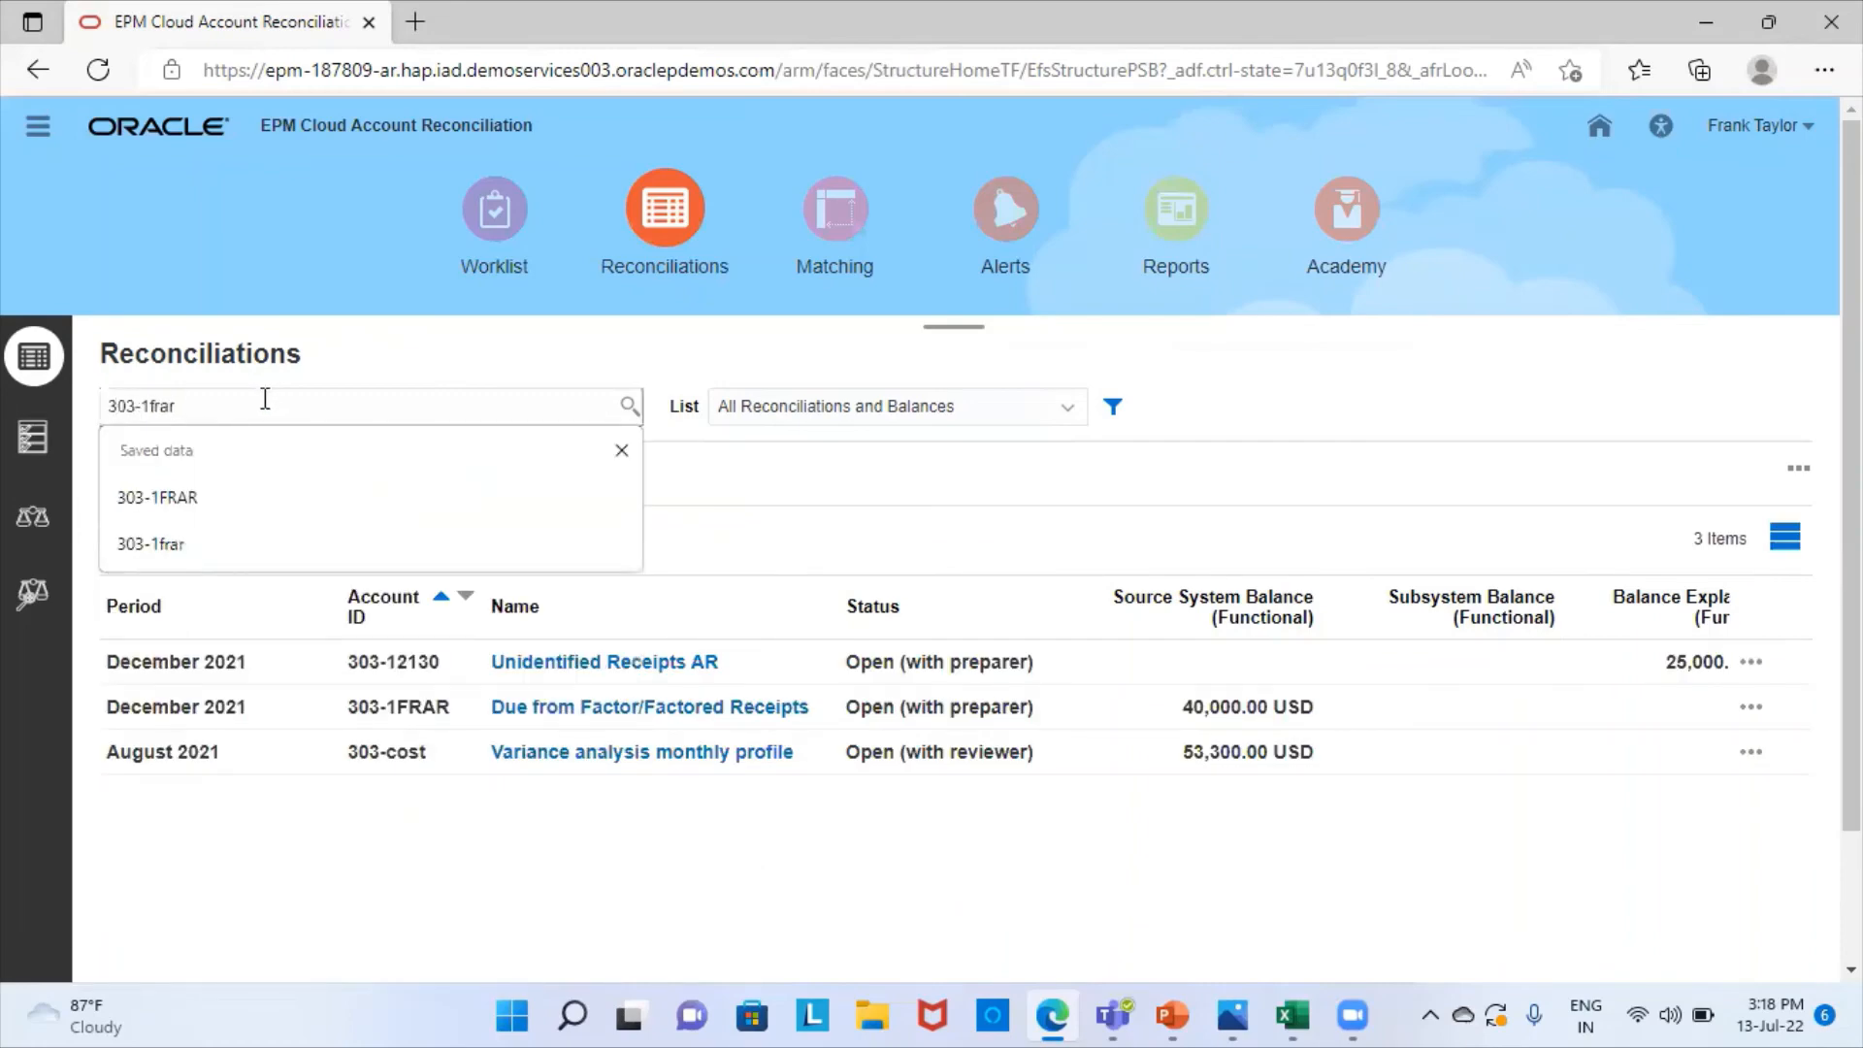
pyautogui.press('Return')
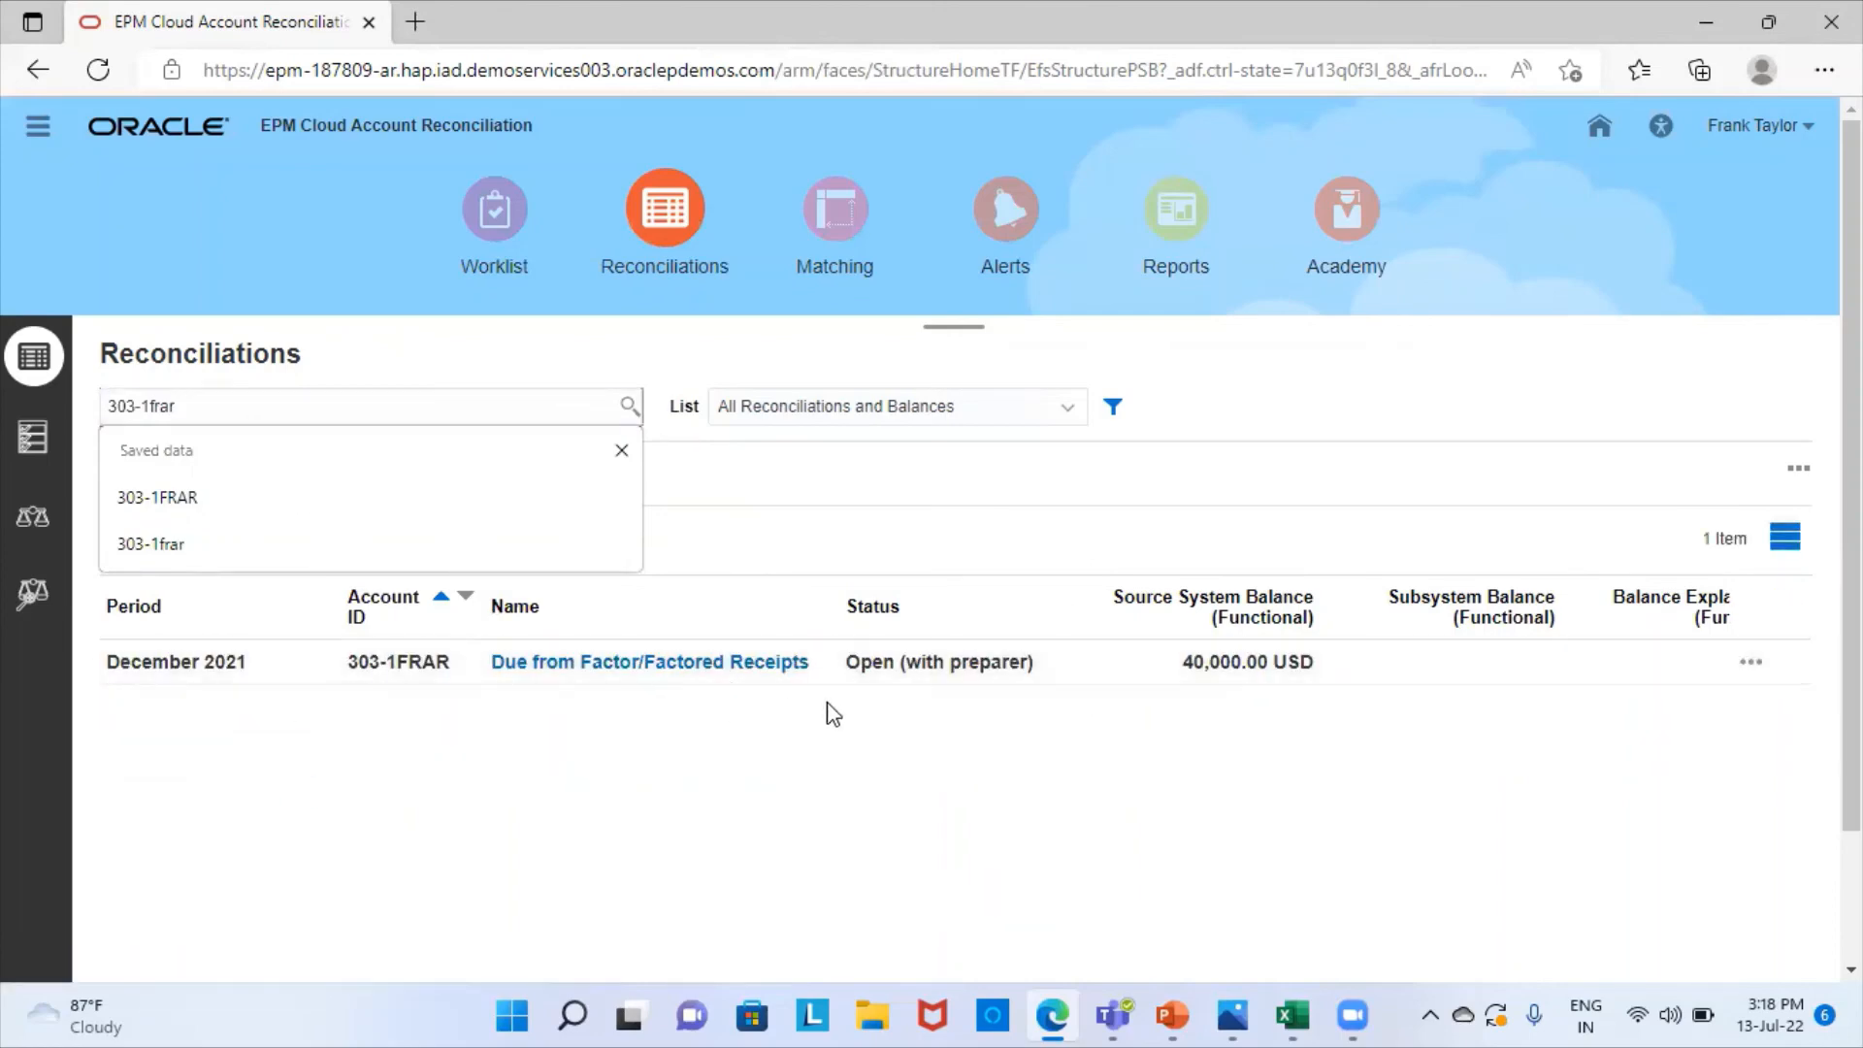
pyautogui.click(723, 664)
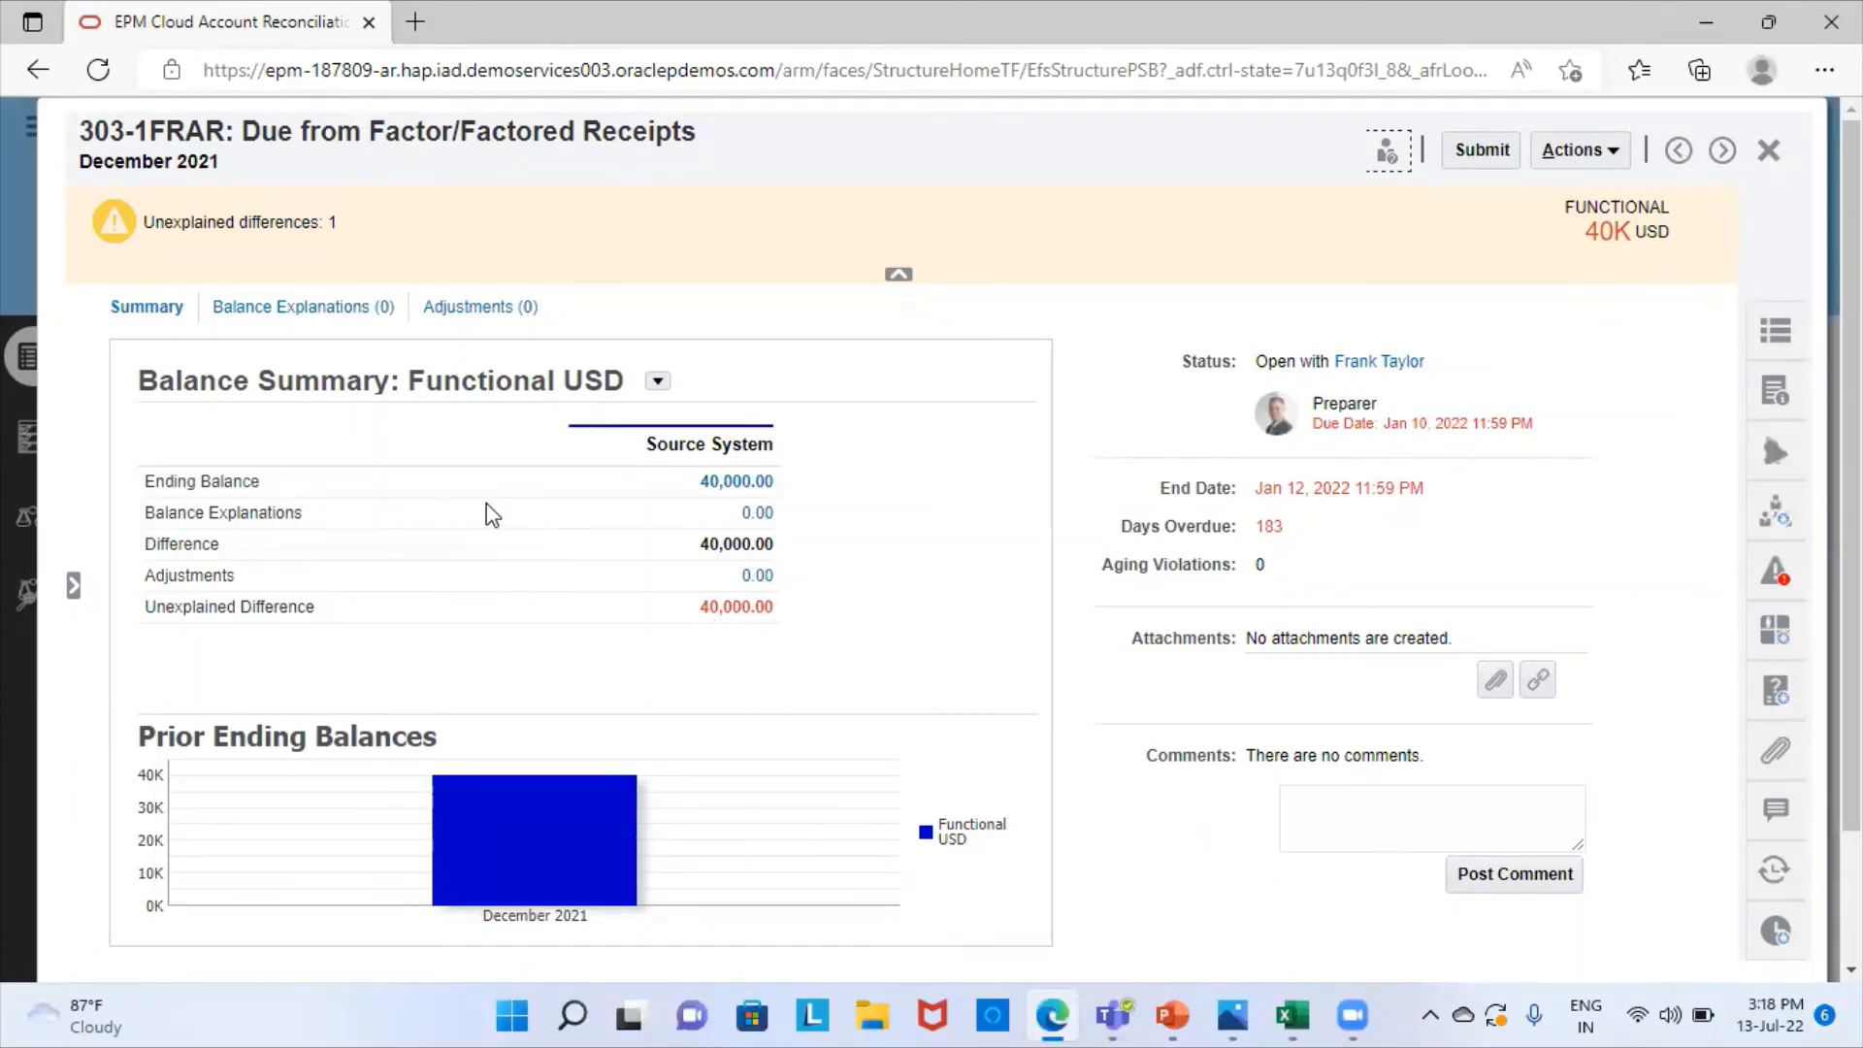
# - Add a balance explanation with short description Factored Receipts and amount 40000 USD, save it and close the reconciliation
pyautogui.click(287, 307)
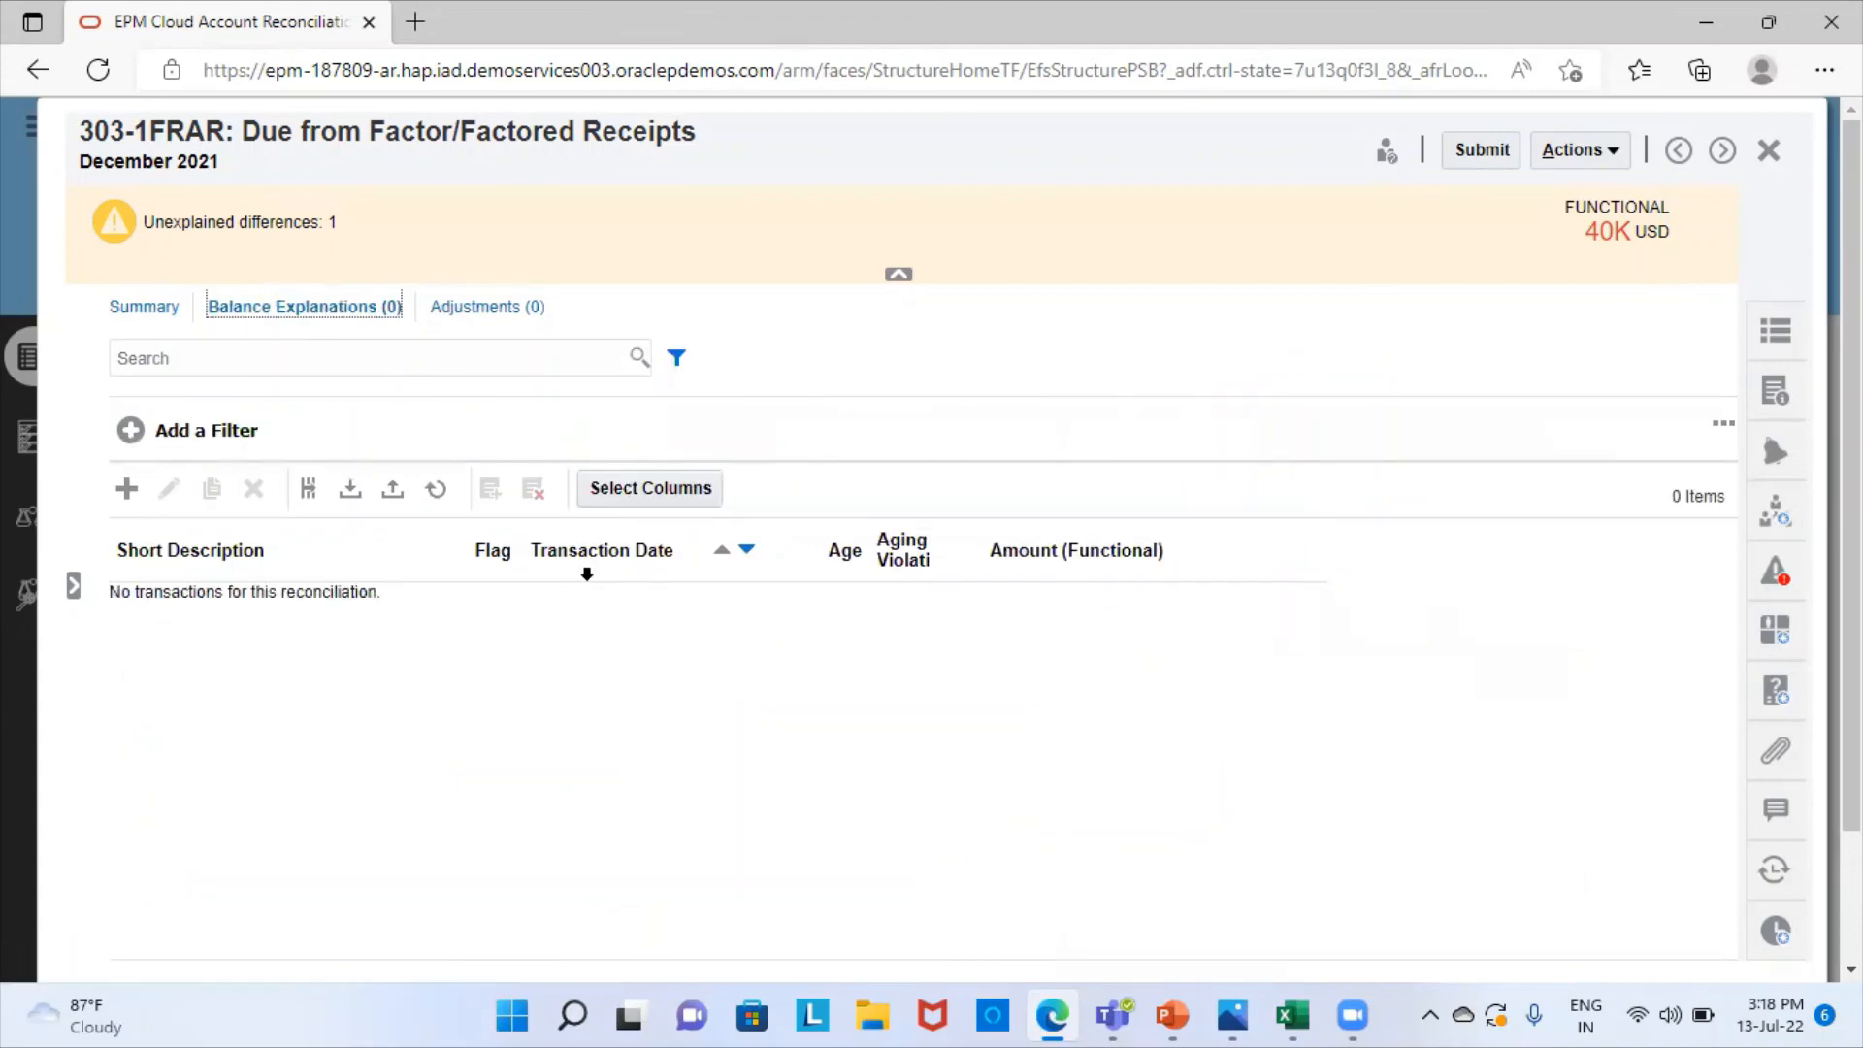
pyautogui.click(126, 488)
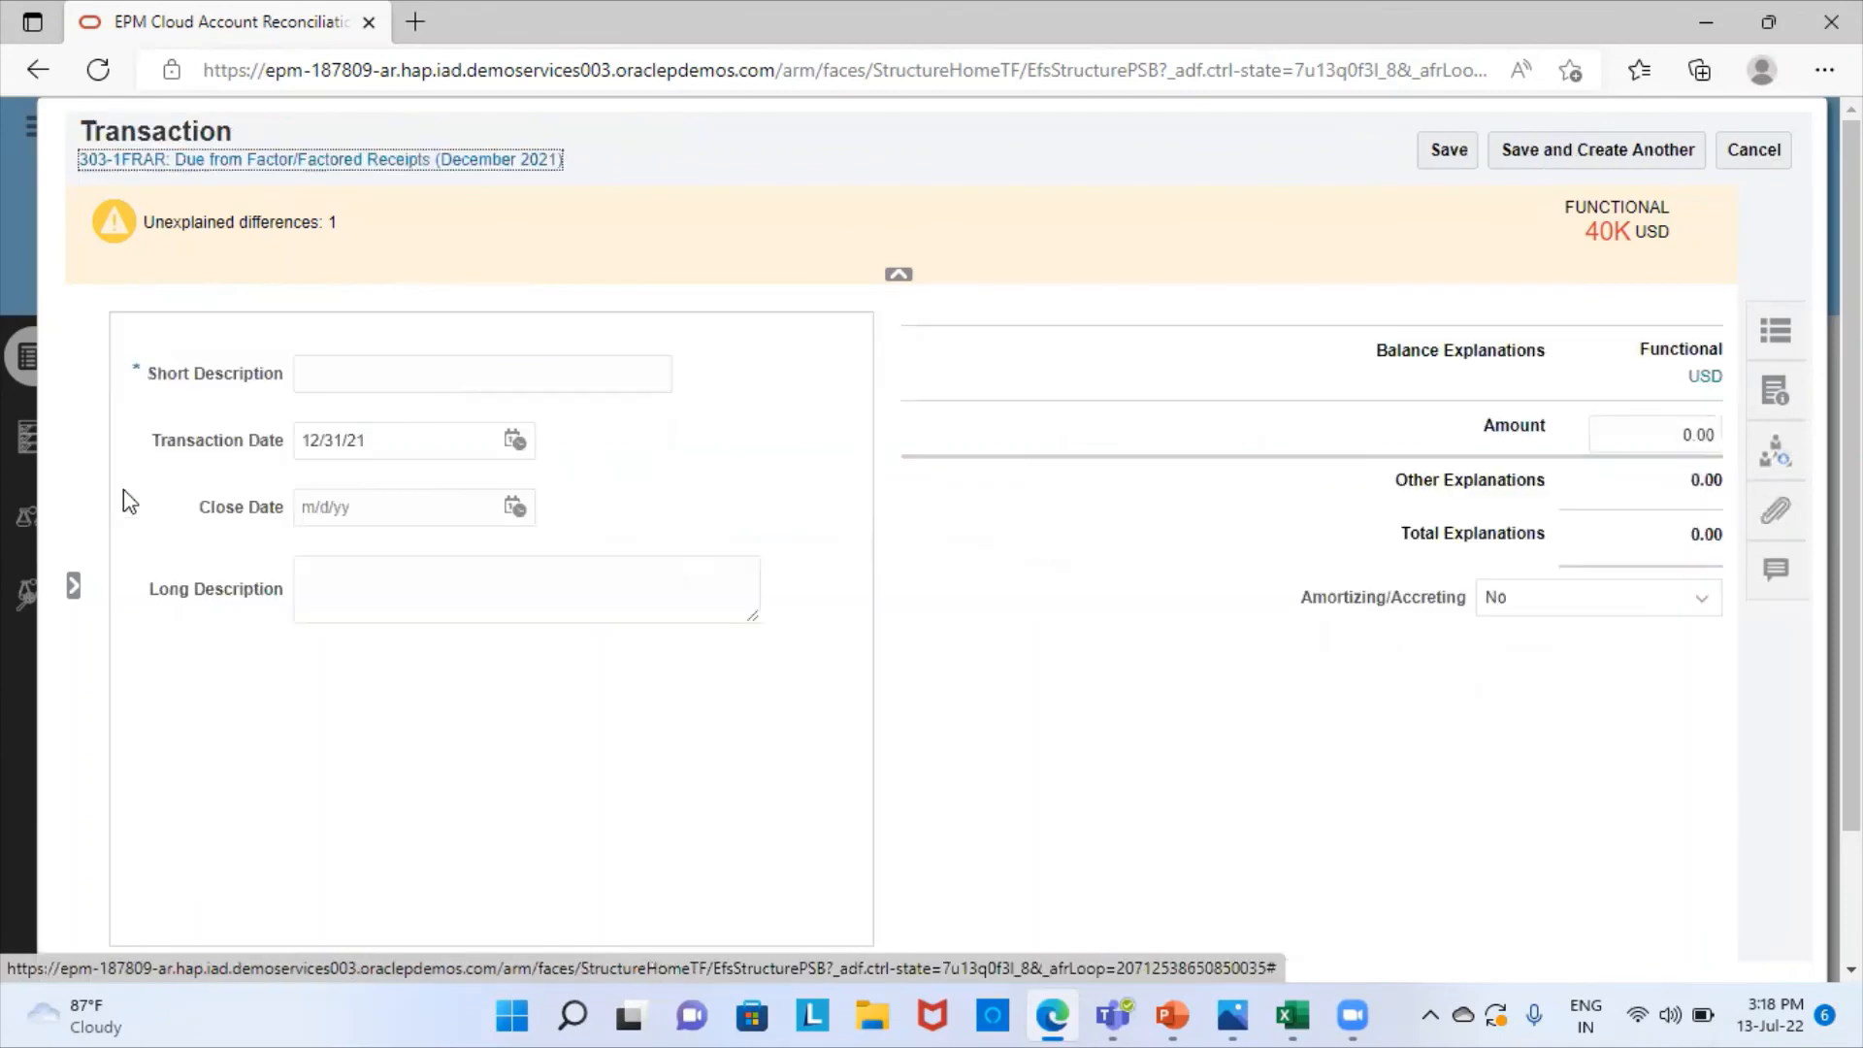
pyautogui.click(398, 367)
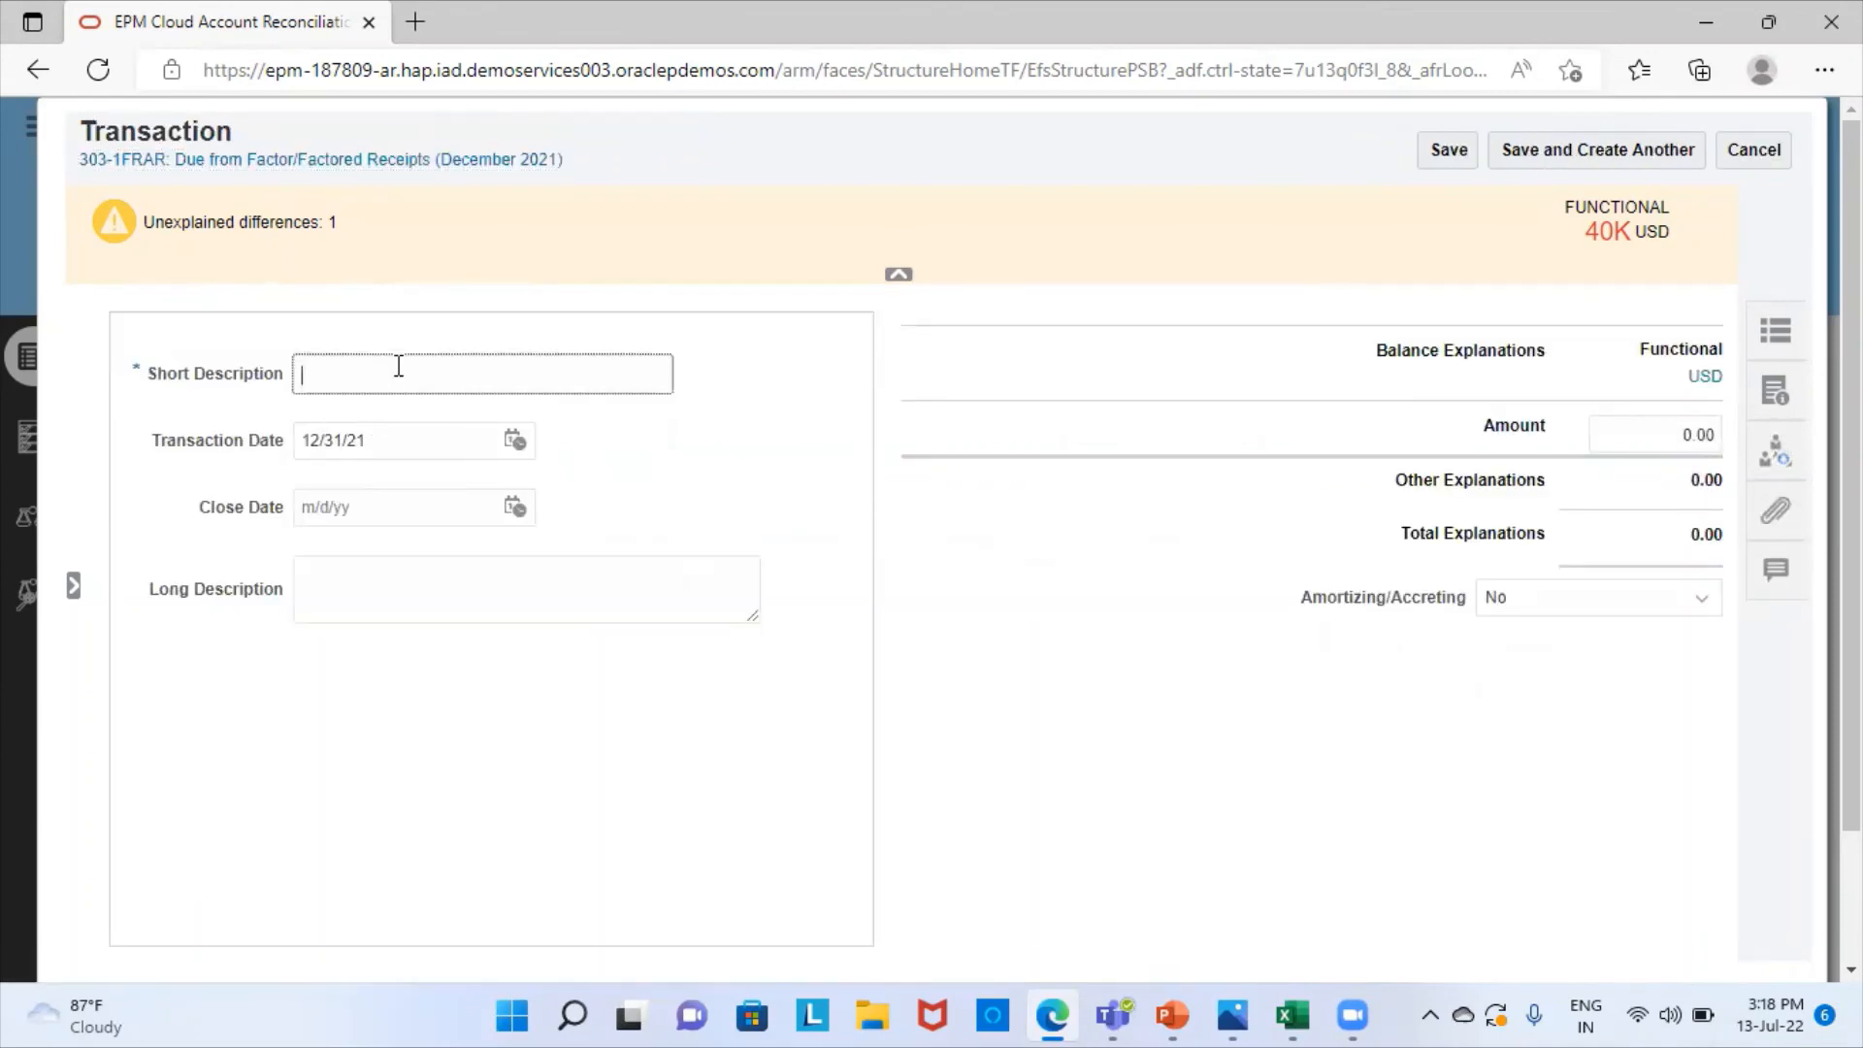
pyautogui.write('Factored Receipts')
pyautogui.click(1694, 440)
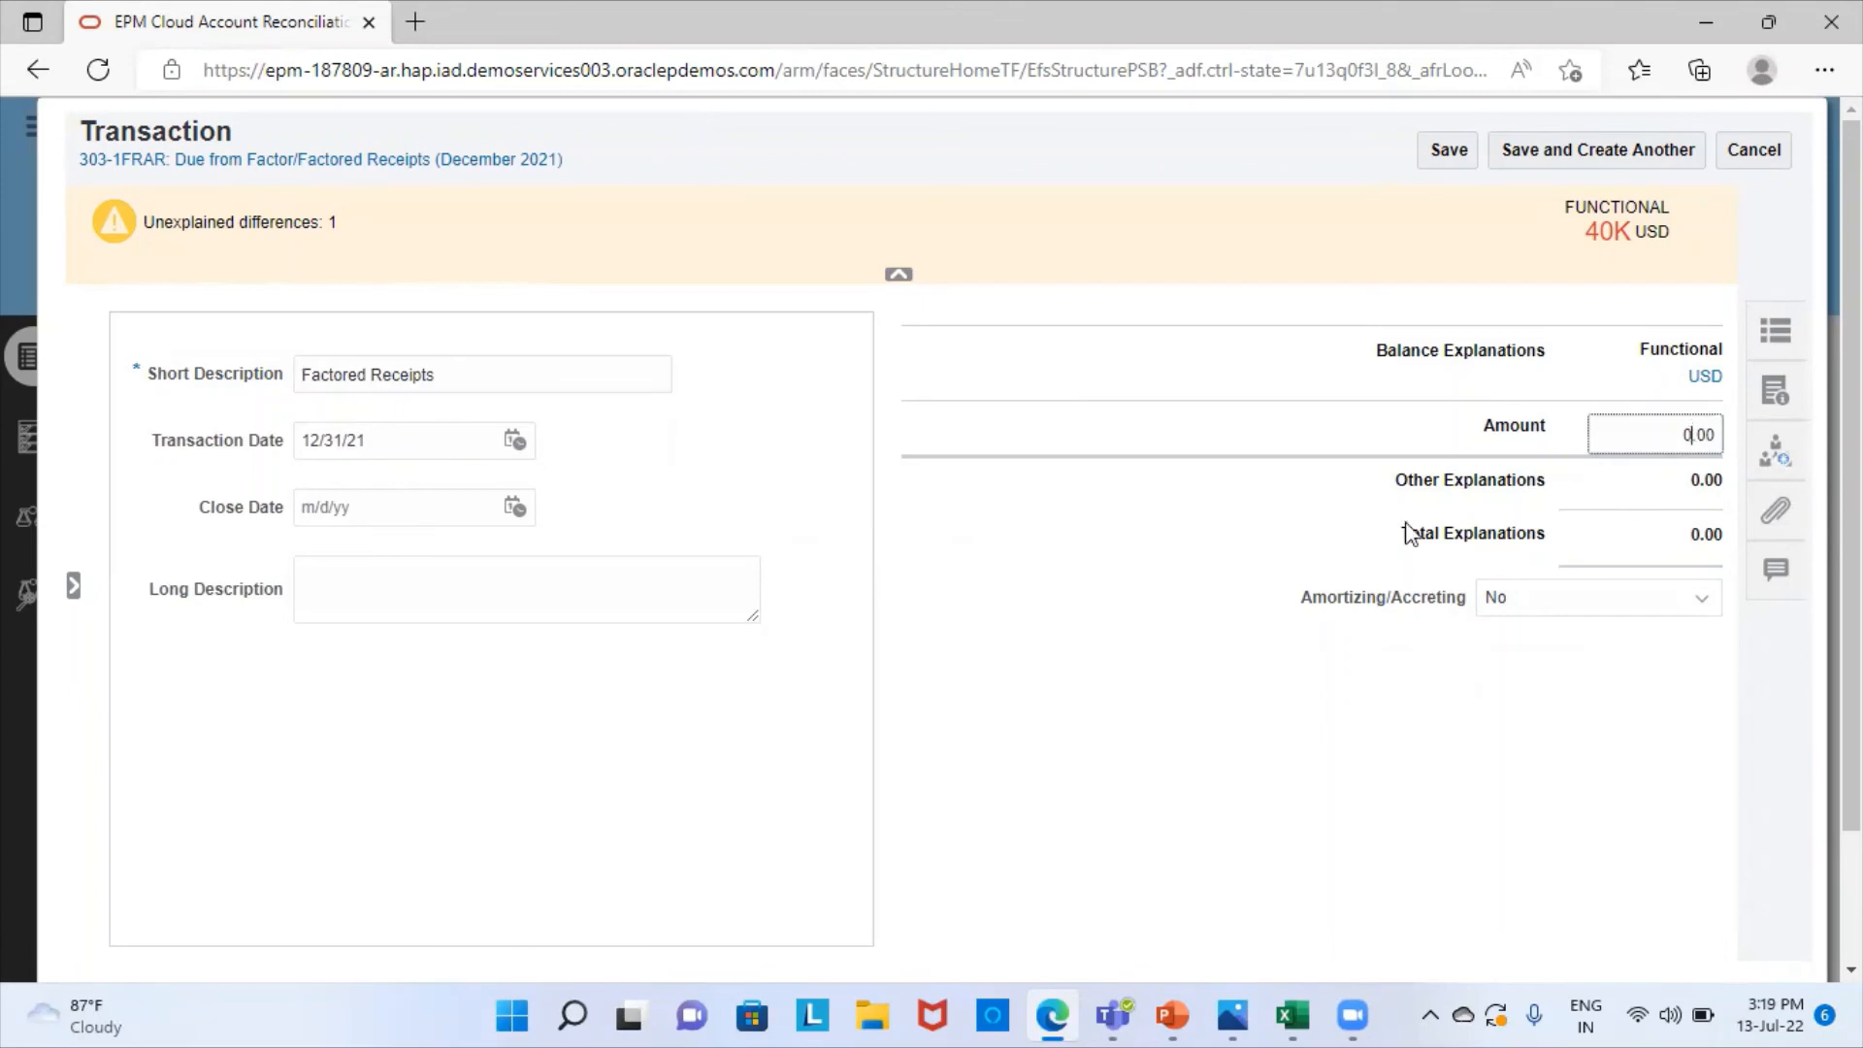
pyautogui.write('40')
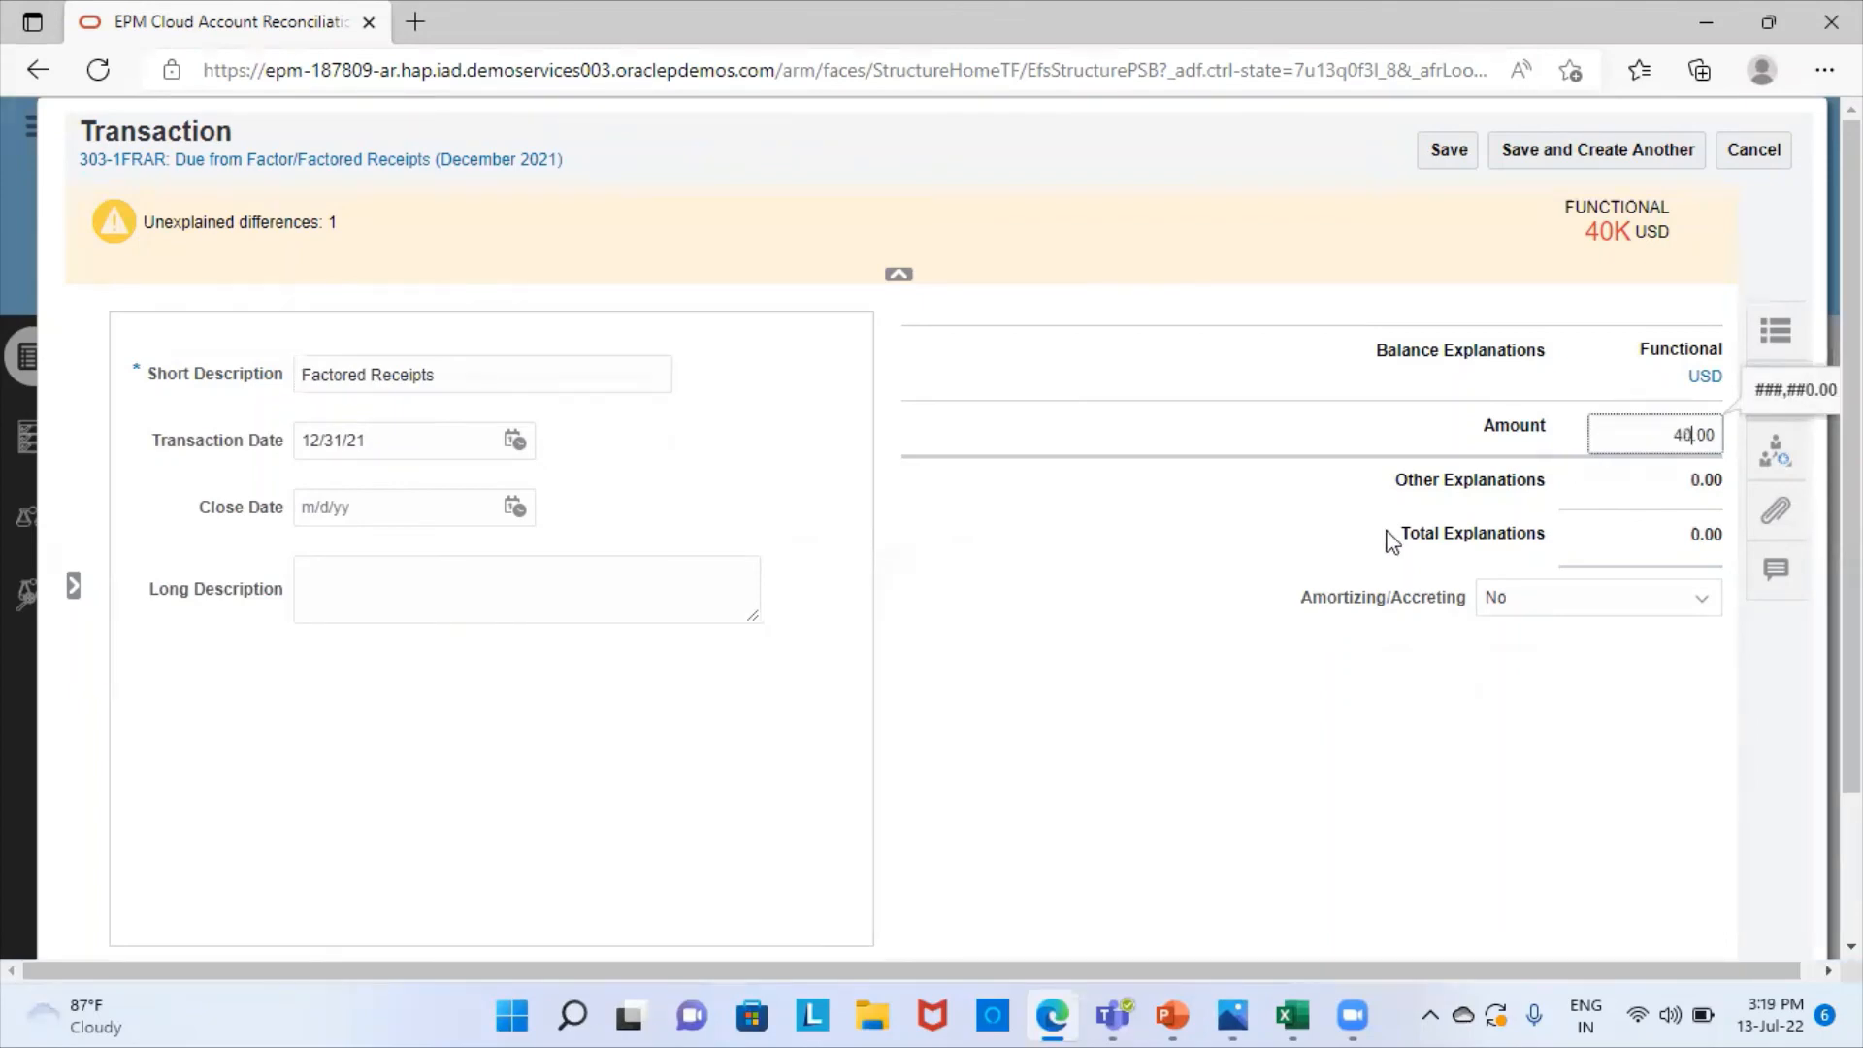
pyautogui.write('000')
pyautogui.click(1455, 150)
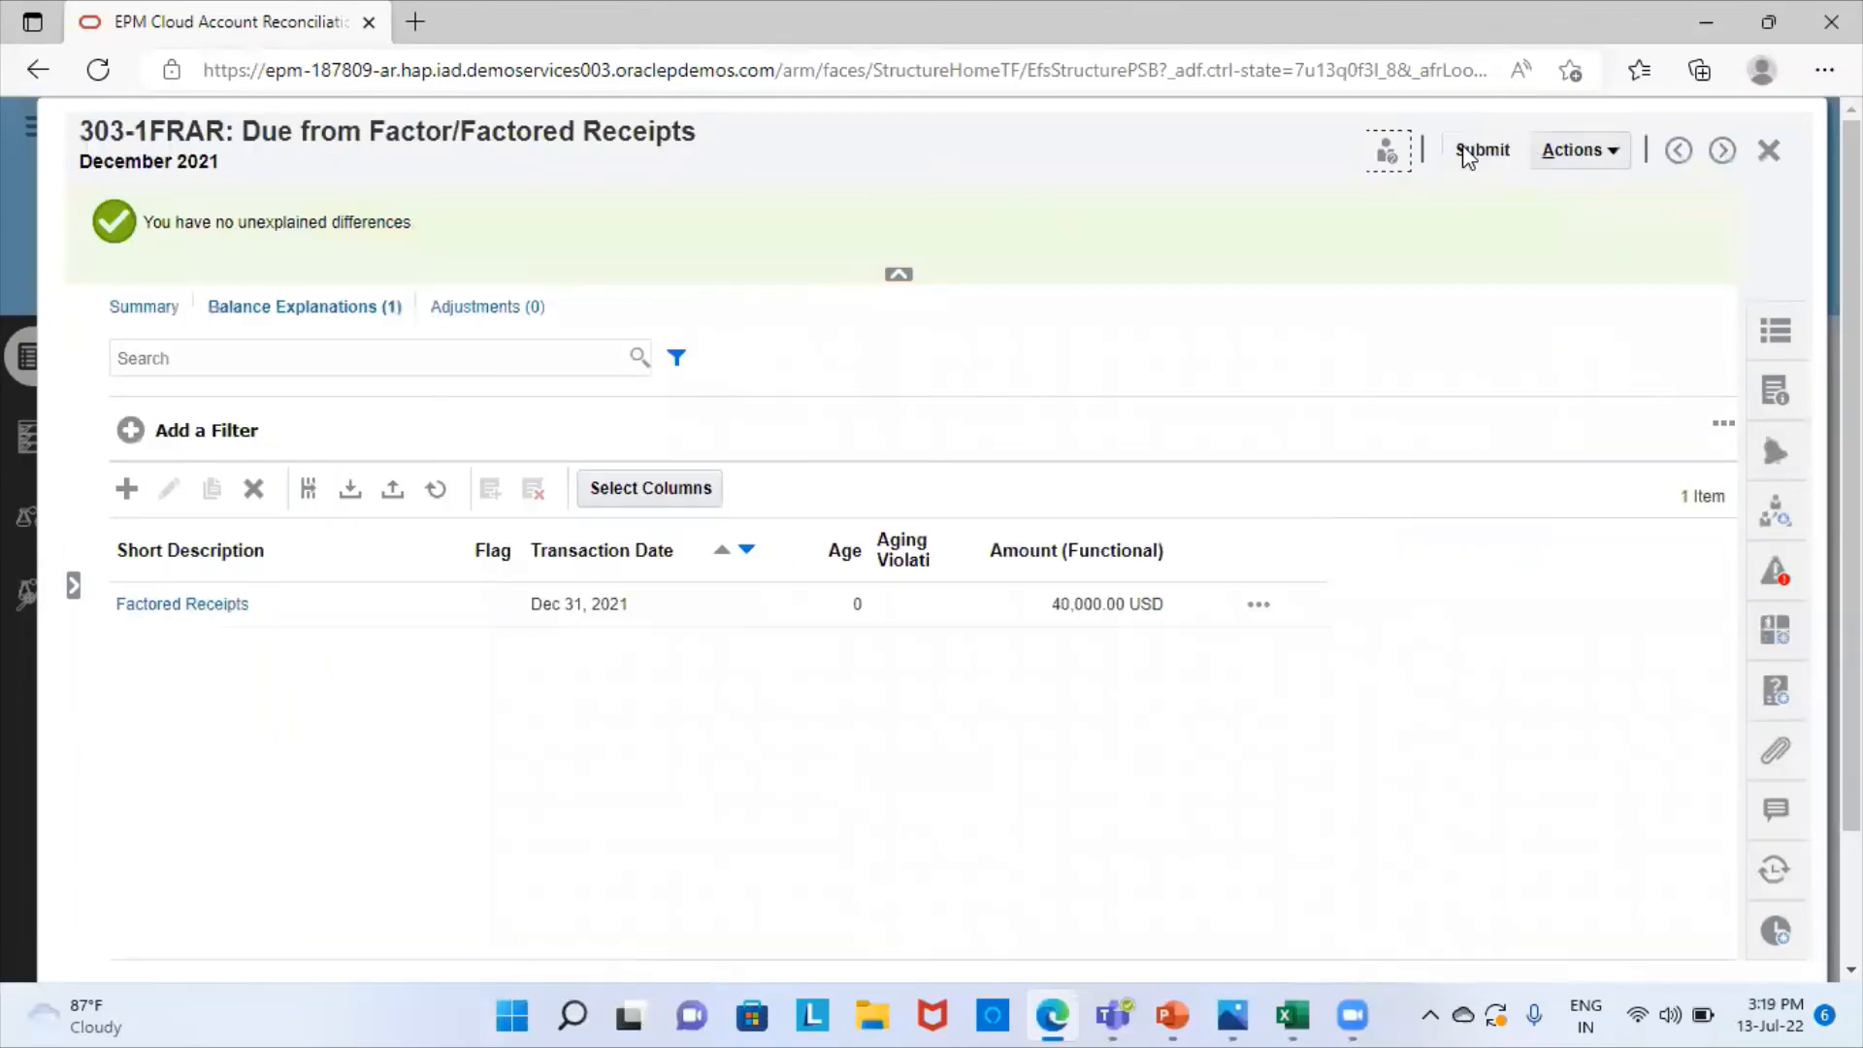
pyautogui.click(1766, 151)
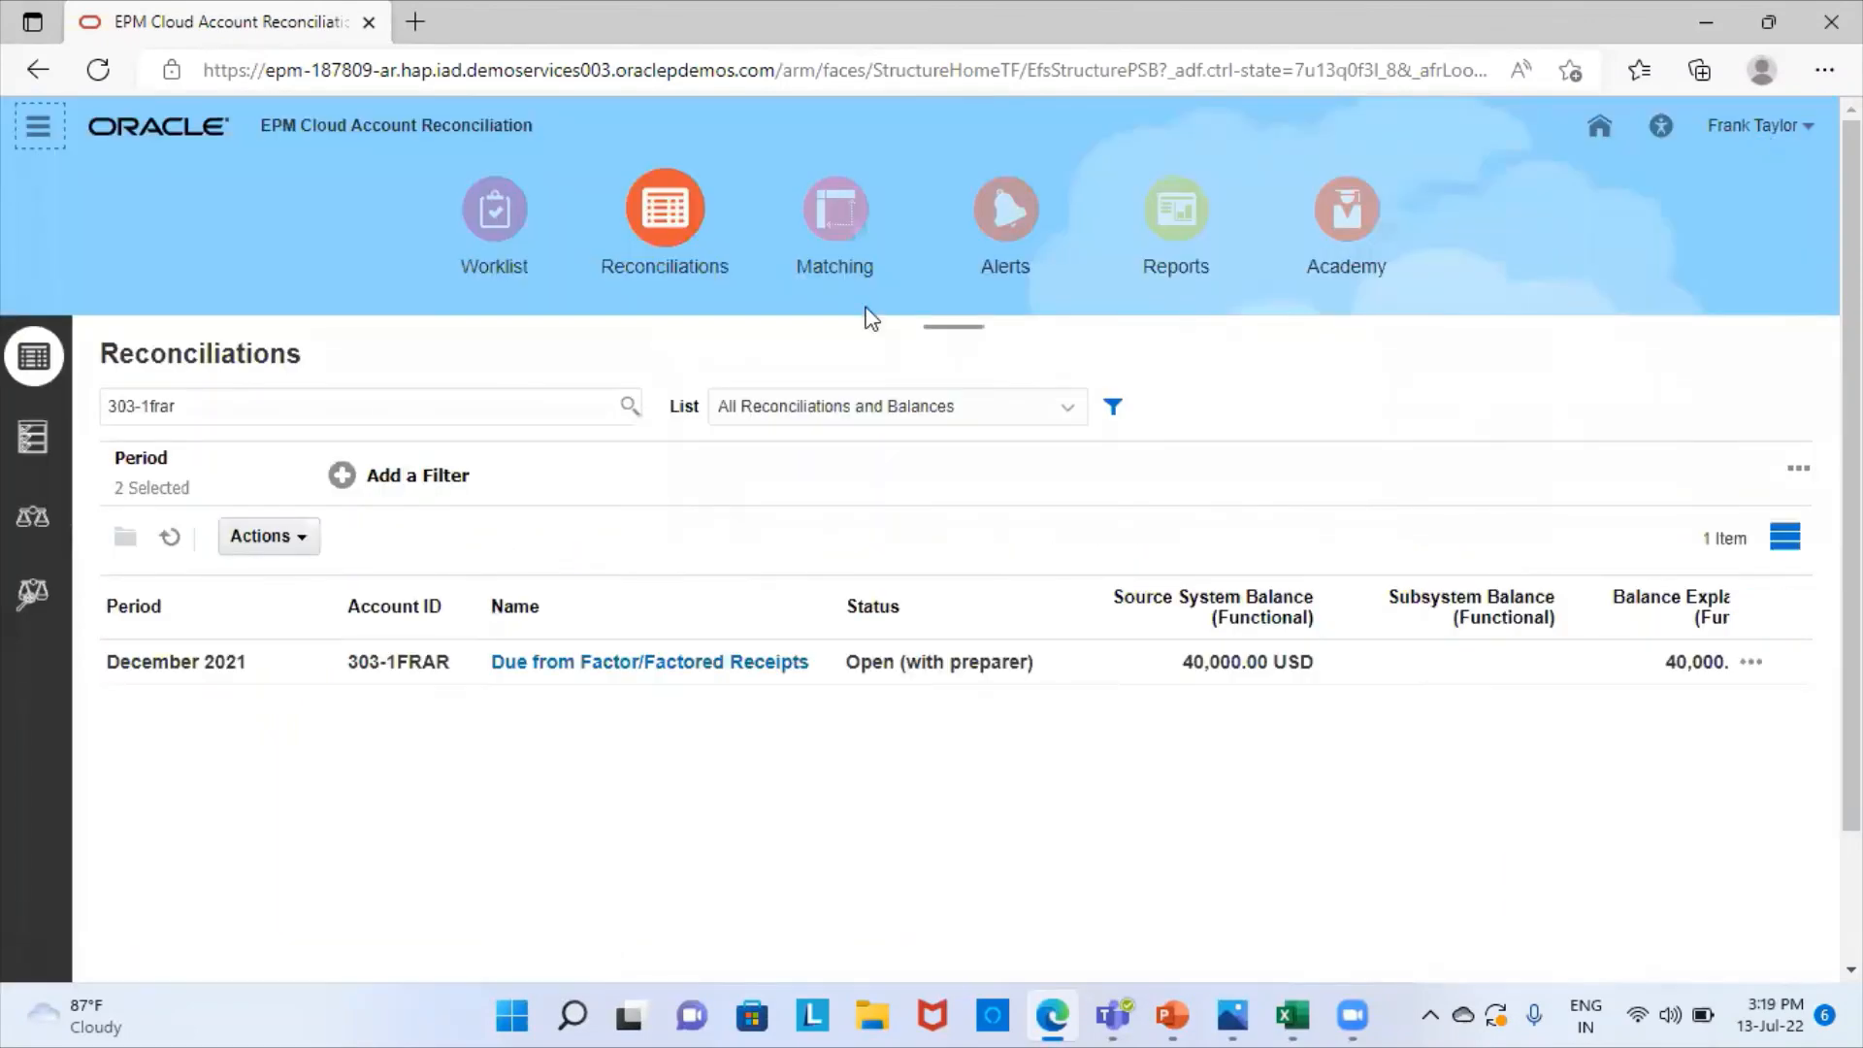
# - Reopen the Due from Factor/Factored Receipts reconciliation, submit it as preparer, confirm completing the preparation and close it
pyautogui.click(729, 676)
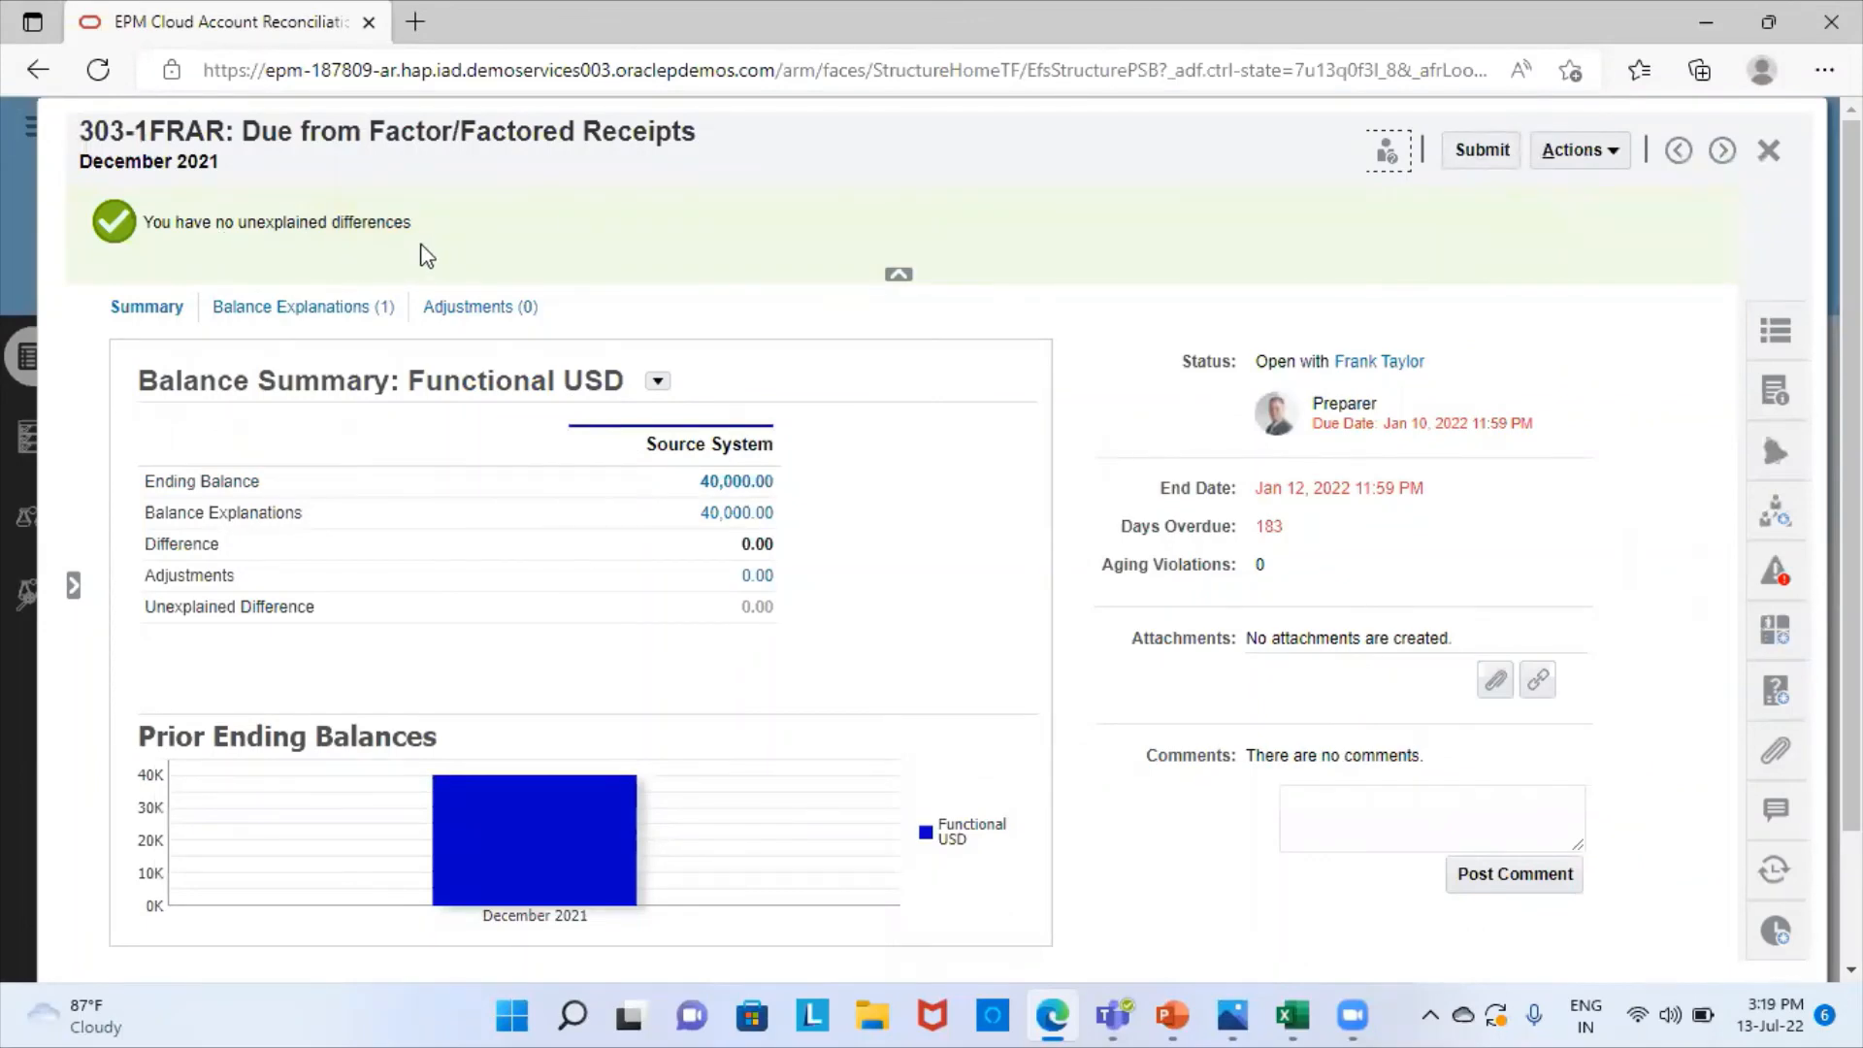
pyautogui.click(1479, 158)
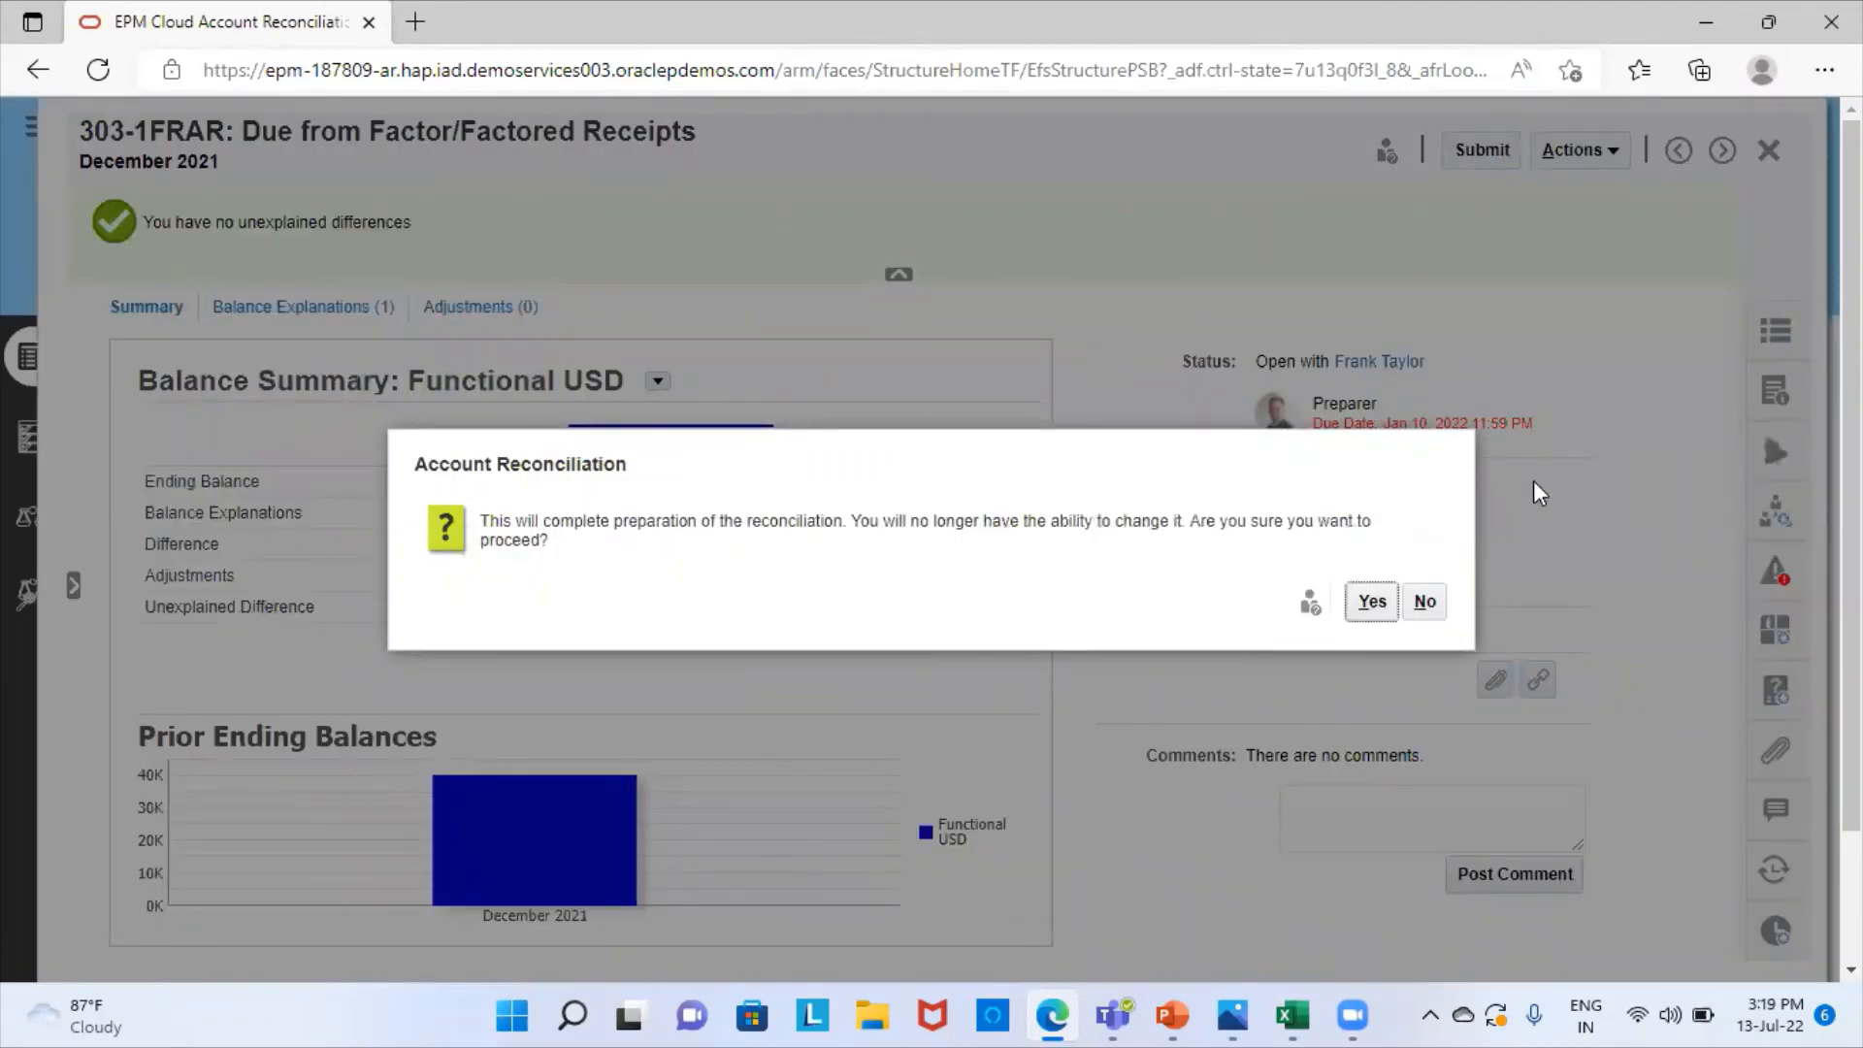
pyautogui.click(1375, 604)
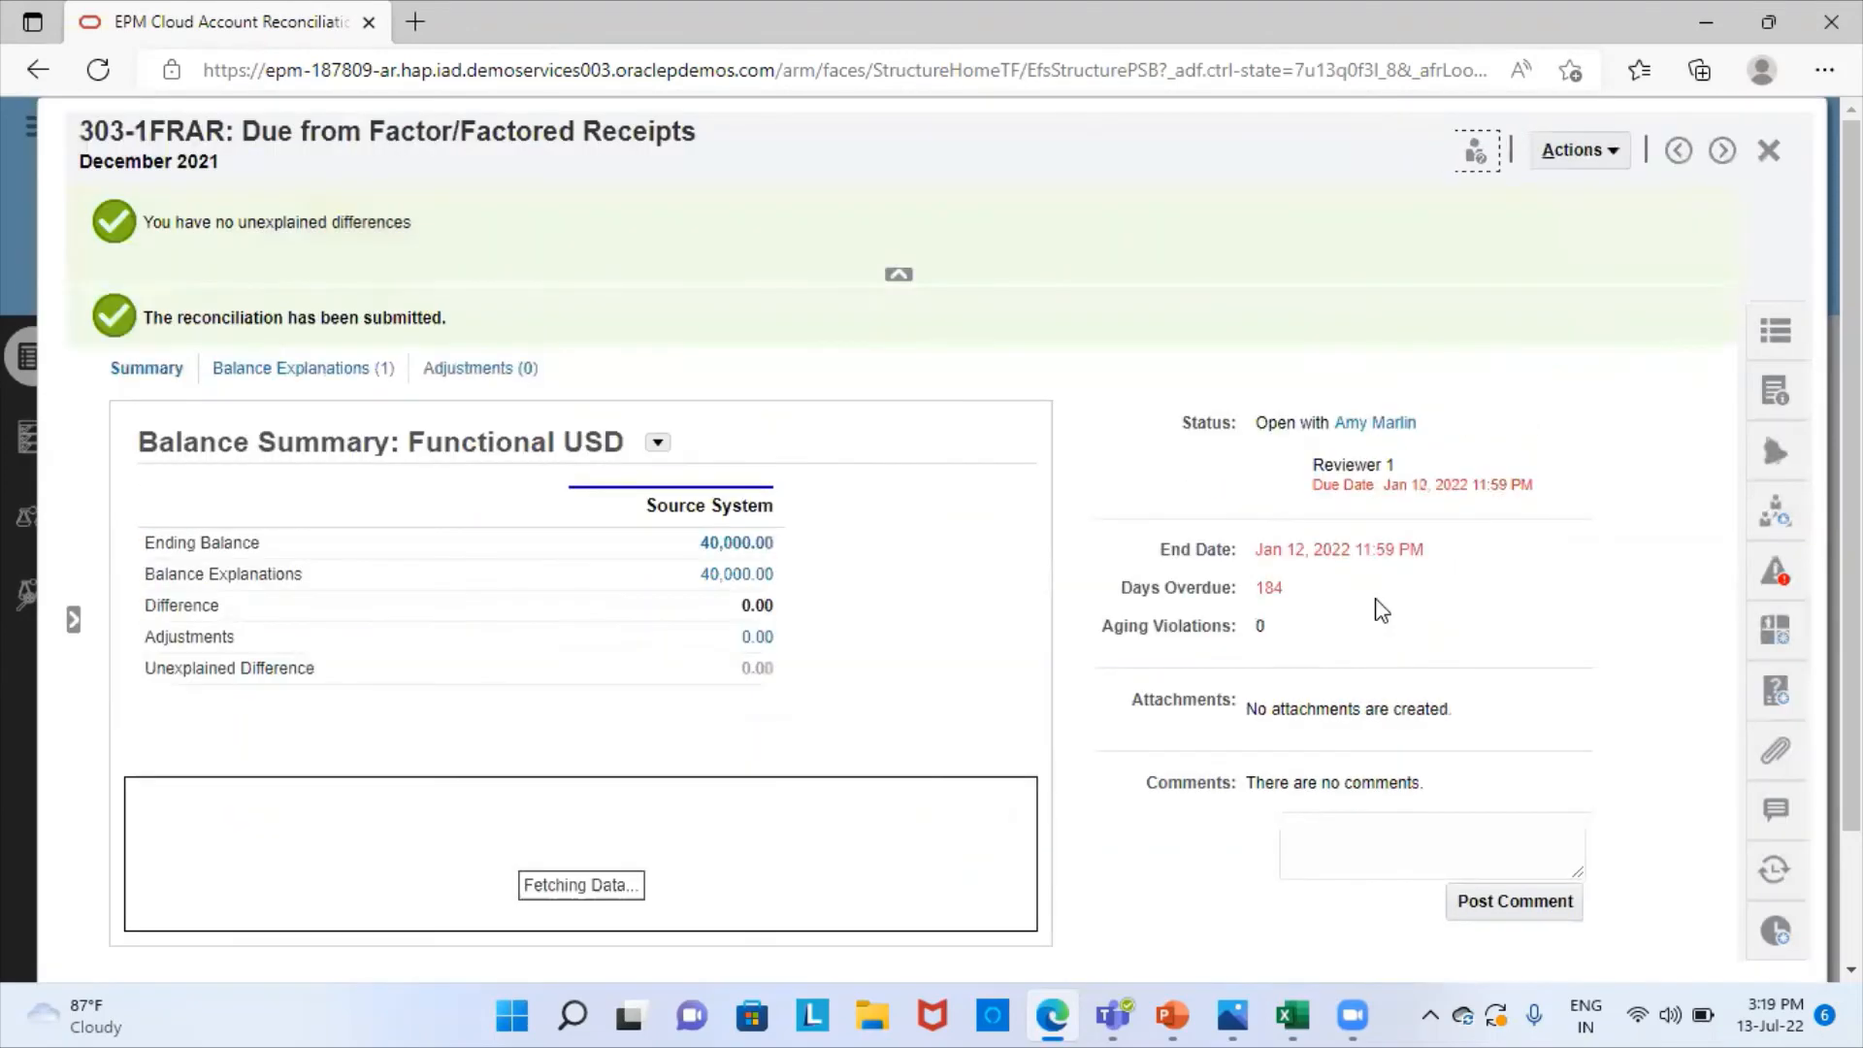
pyautogui.click(1770, 154)
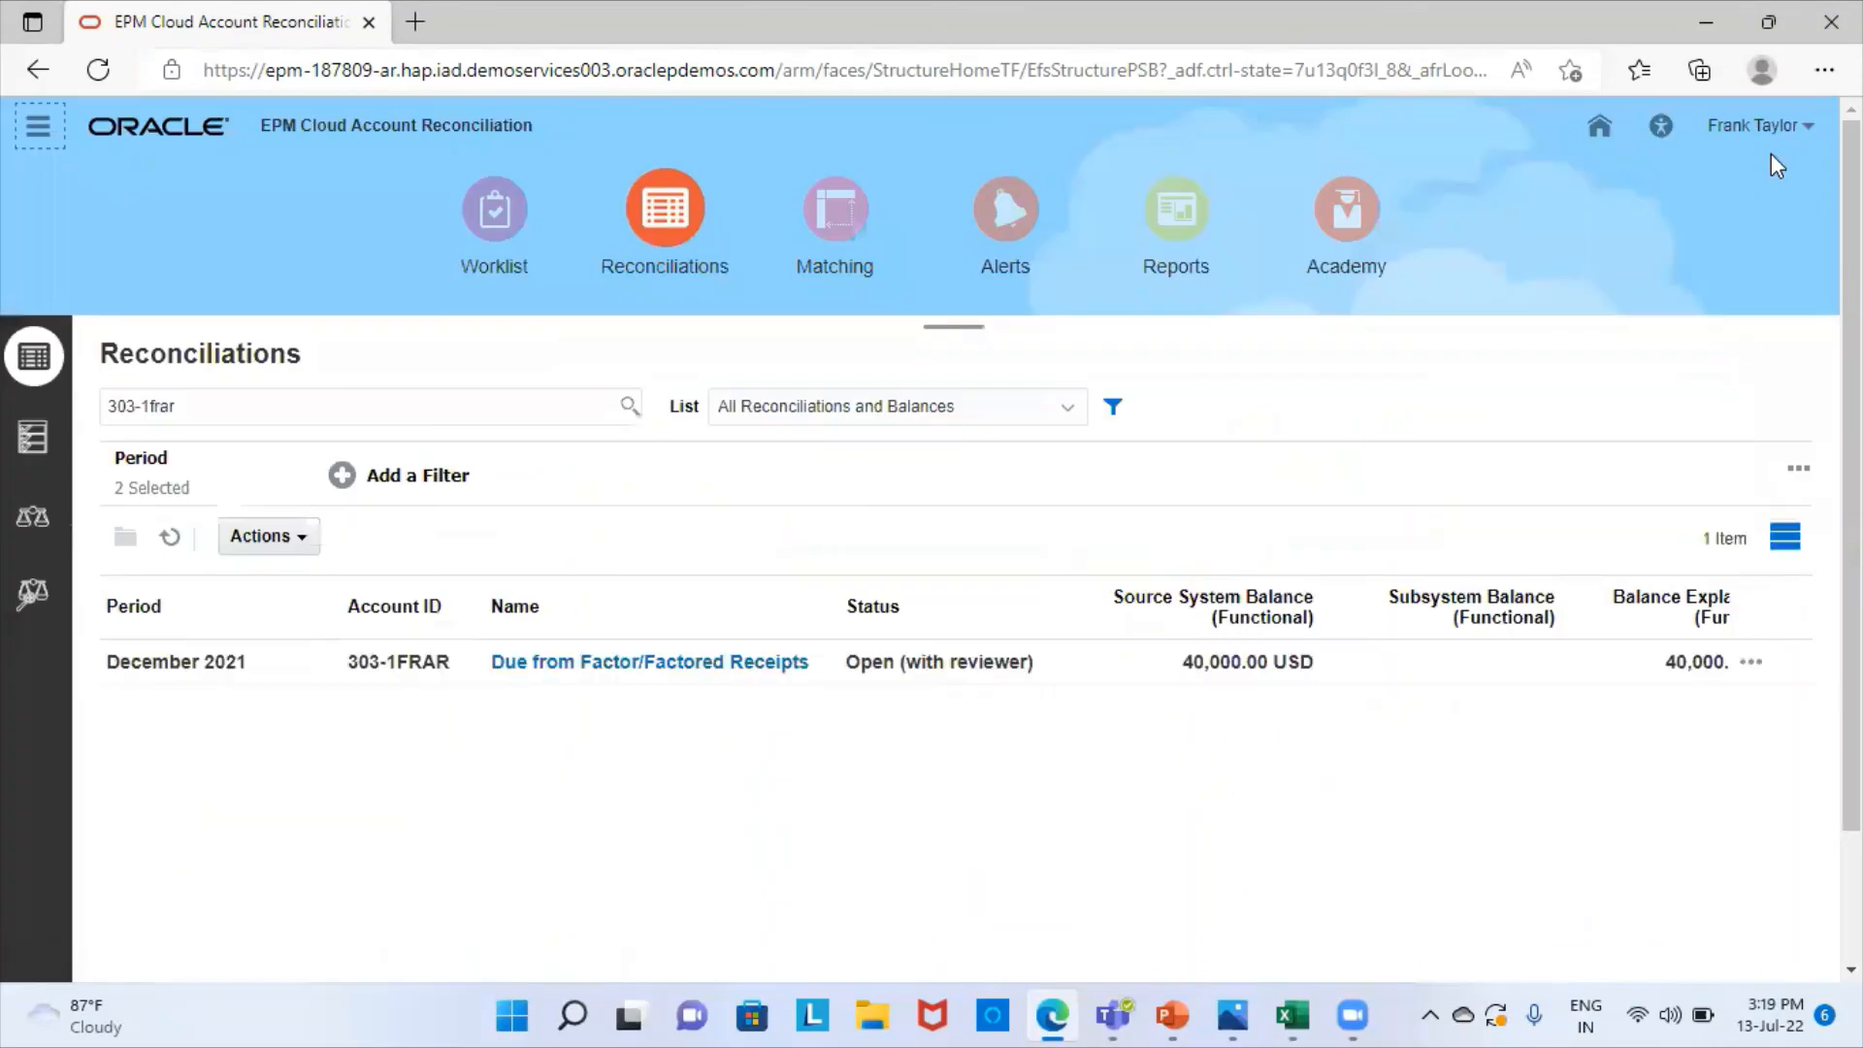